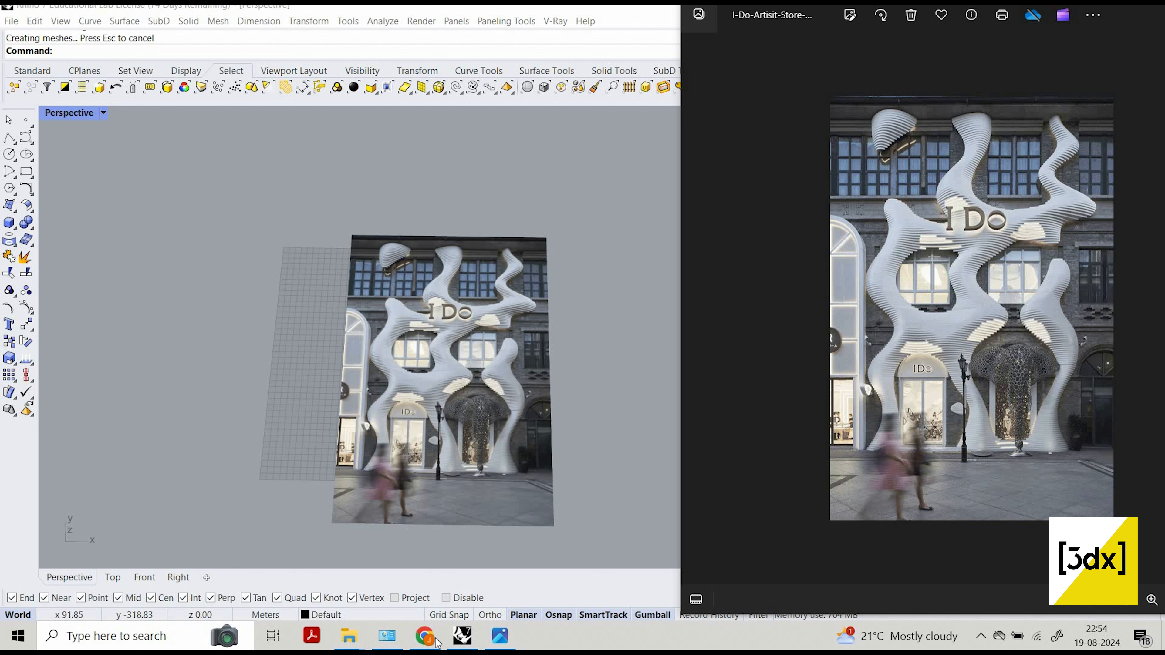
pyautogui.click(425, 636)
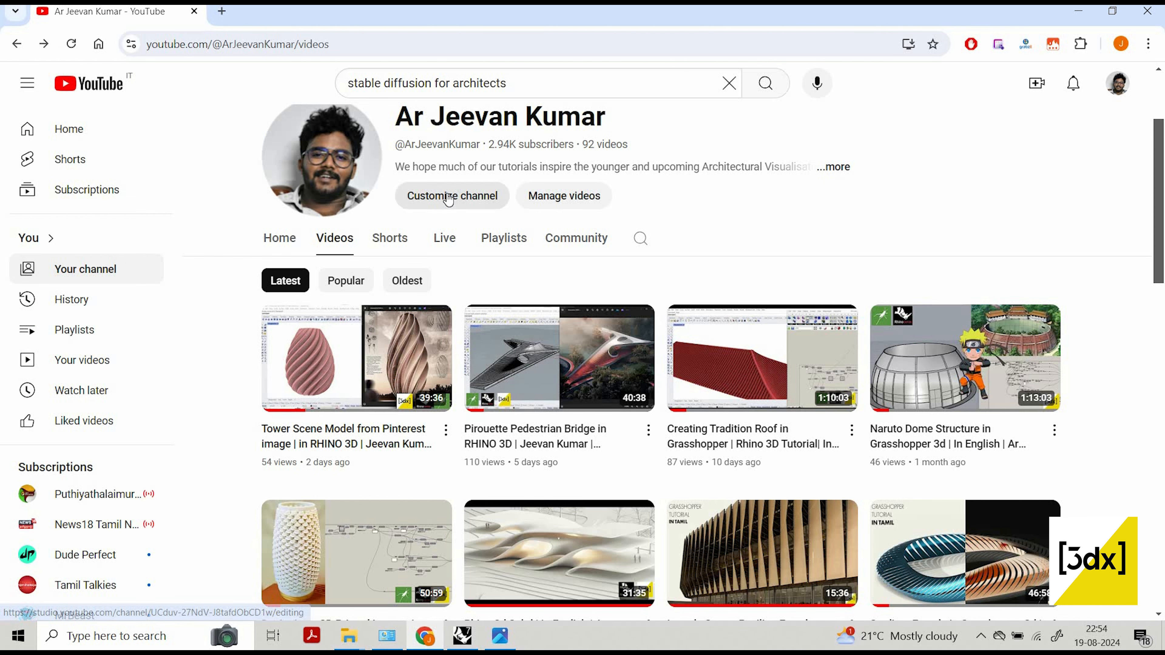
pyautogui.click(1078, 11)
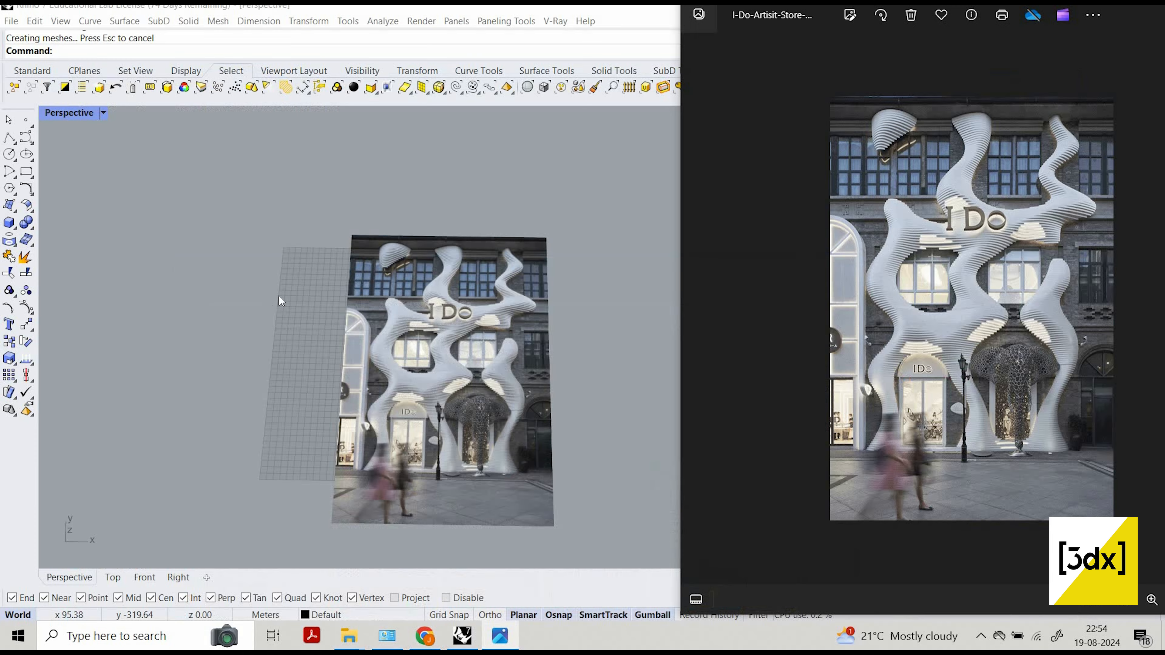
# Rotate the flat storefront reference picture upright so that it stands vertically, facing the front.
pyautogui.click(372, 292)
pyautogui.scroll(-4, 448, 326)
pyautogui.moveTo(433, 363); pyautogui.dragTo(396, 358, button='right')
pyautogui.scroll(8, 413, 331)
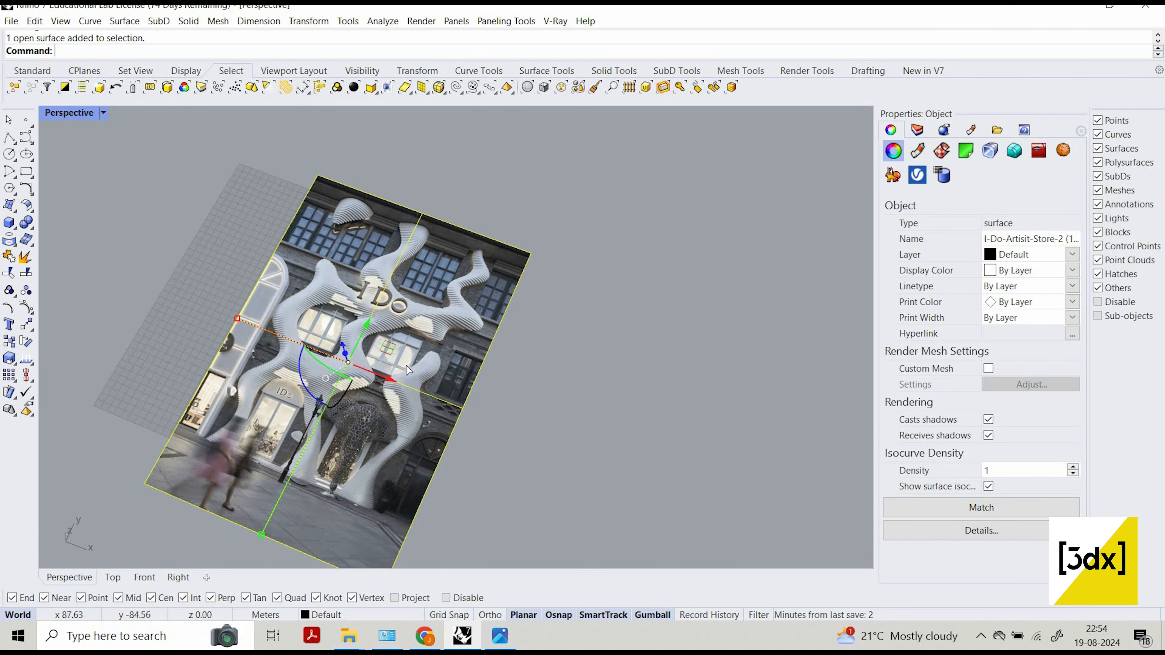
pyautogui.moveTo(301, 374); pyautogui.dragTo(465, 317)
pyautogui.scroll(-3, 373, 440)
pyautogui.moveTo(373, 440); pyautogui.dragTo(374, 465, button='right')
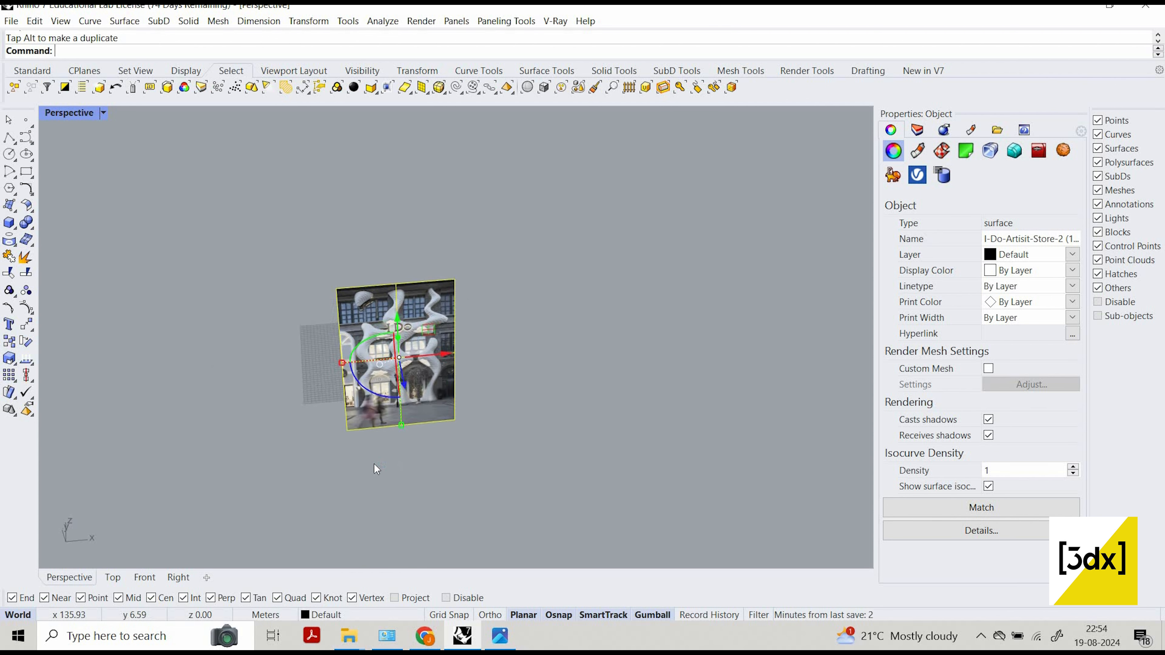
# Move the upright reference picture from its lower-left corner to the origin at 0,0,0.
pyautogui.scroll(6, 362, 459)
pyautogui.press('Escape')
pyautogui.click(363, 460)
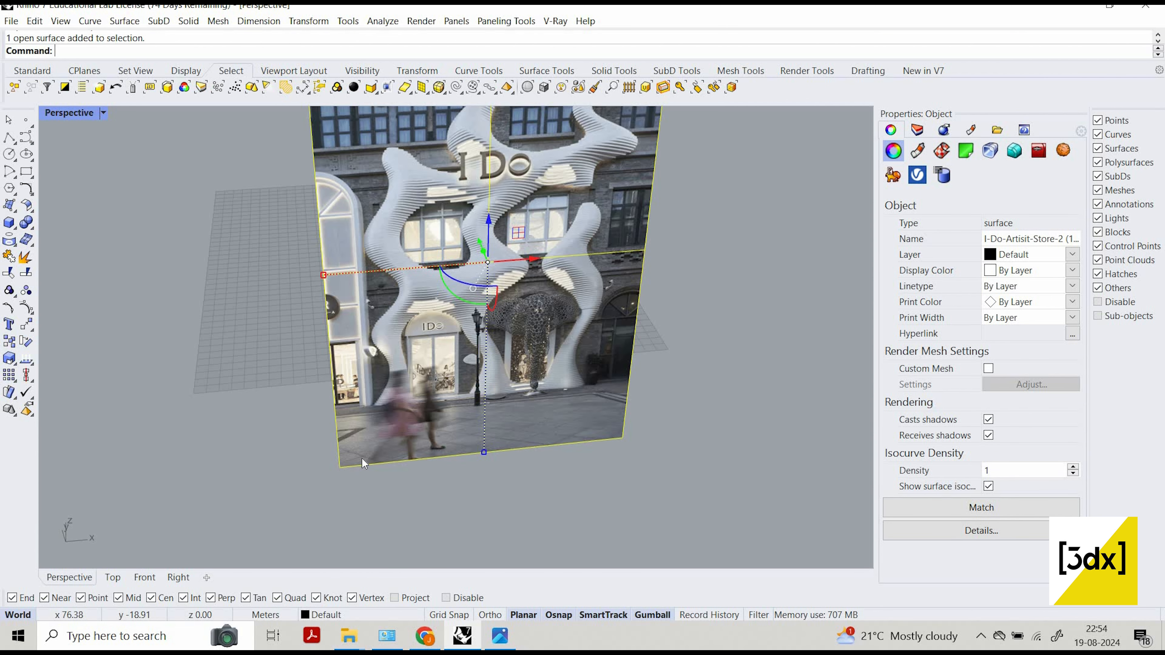
pyautogui.press('Return')
pyautogui.click(340, 467)
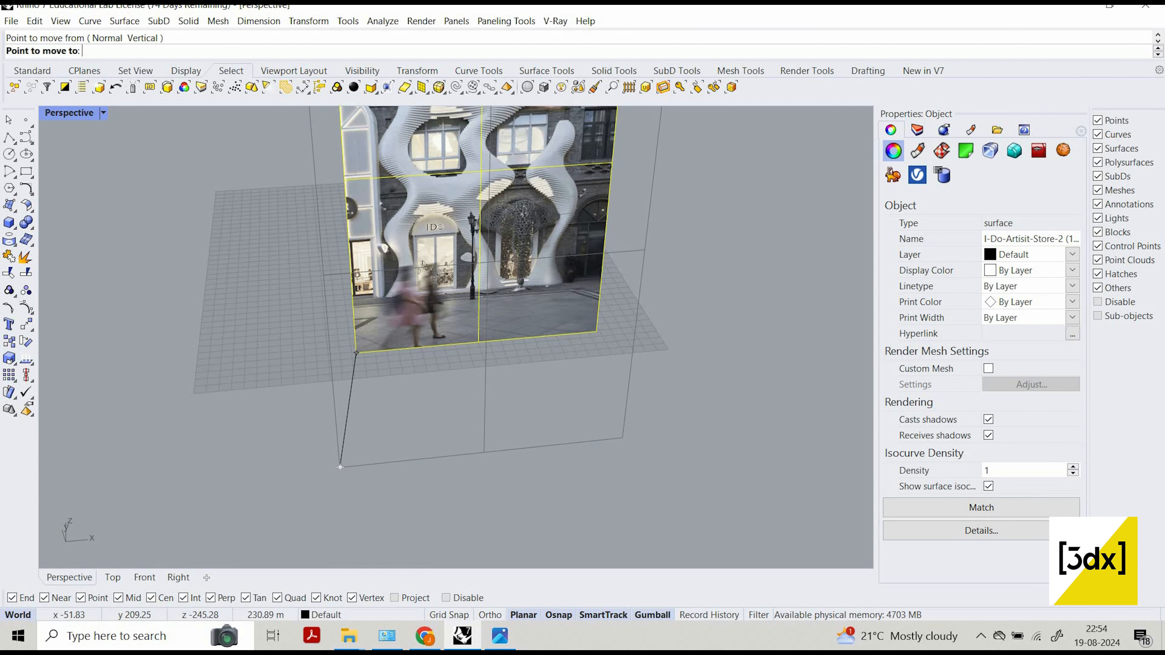
pyautogui.write('0,0')
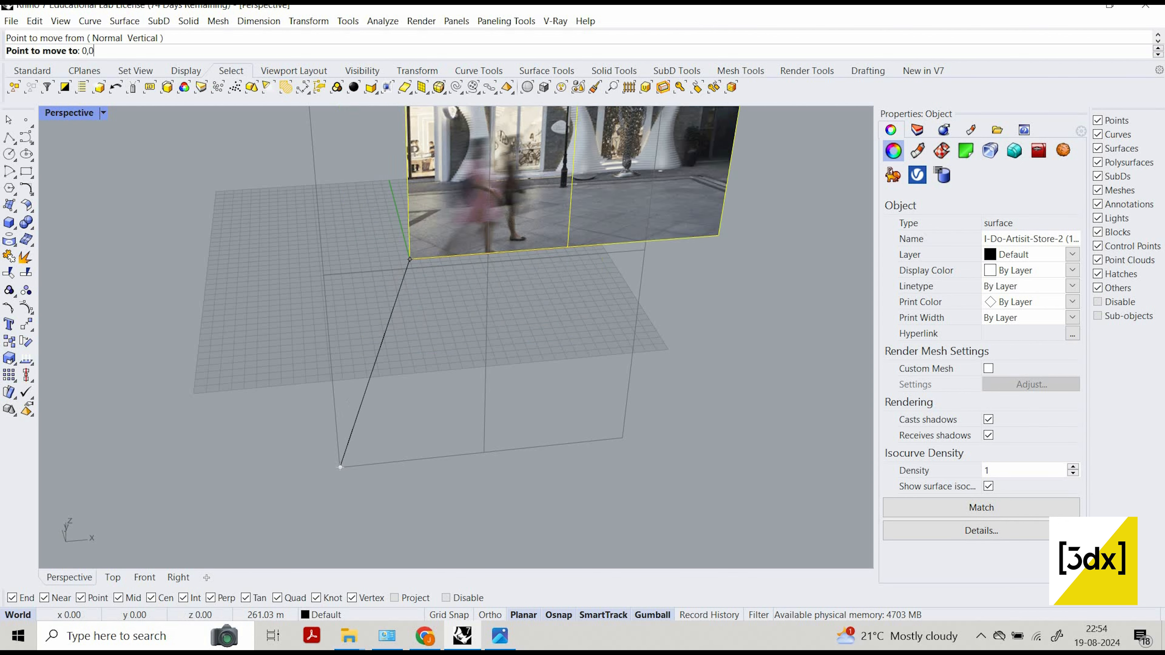
pyautogui.write(',0')
pyautogui.press('Return')
pyautogui.click(479, 439)
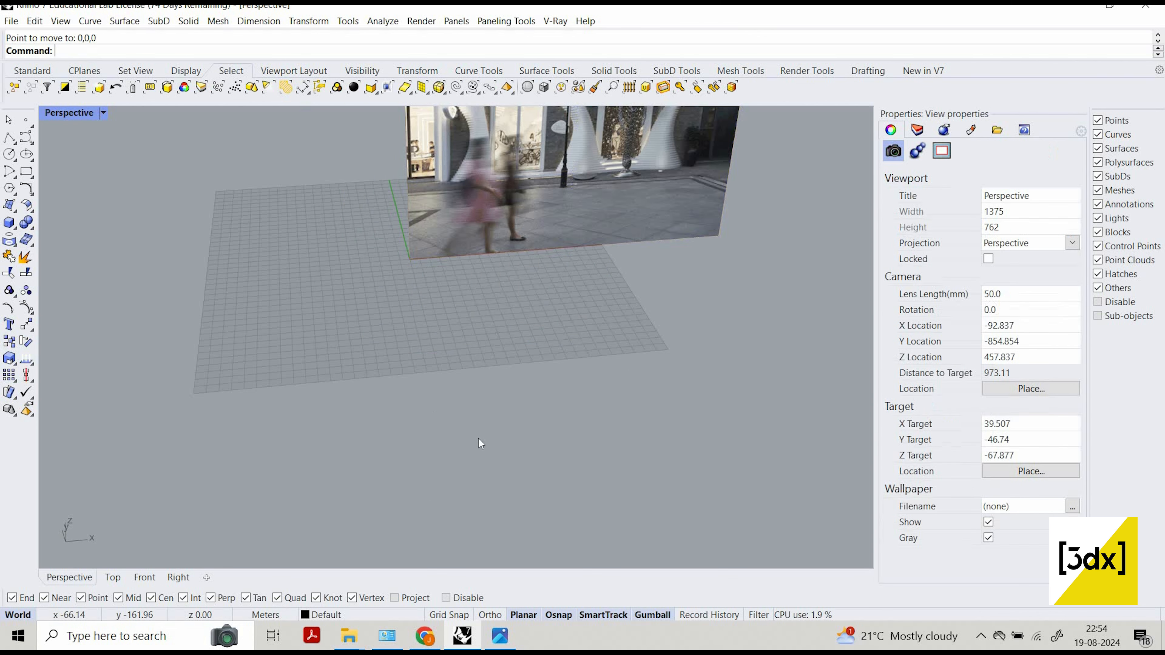
# Switch from the perspective view to a maximized Front viewport with the whole reference picture in view.
pyautogui.scroll(-10, 439, 361)
pyautogui.moveTo(441, 385); pyautogui.dragTo(362, 393, button='right')
pyautogui.scroll(8, 442, 398)
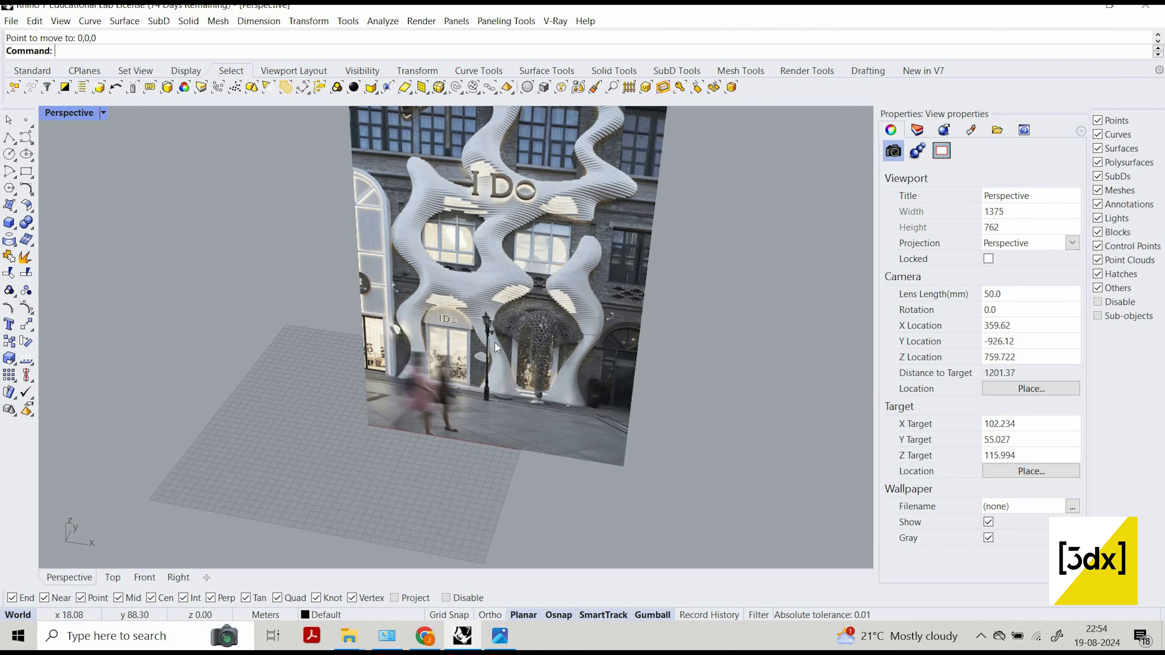
pyautogui.scroll(-6, 513, 330)
pyautogui.scroll(6, 513, 329)
pyautogui.moveTo(458, 396); pyautogui.dragTo(493, 365, button='right')
pyautogui.scroll(-6, 492, 364)
pyautogui.scroll(2, 492, 364)
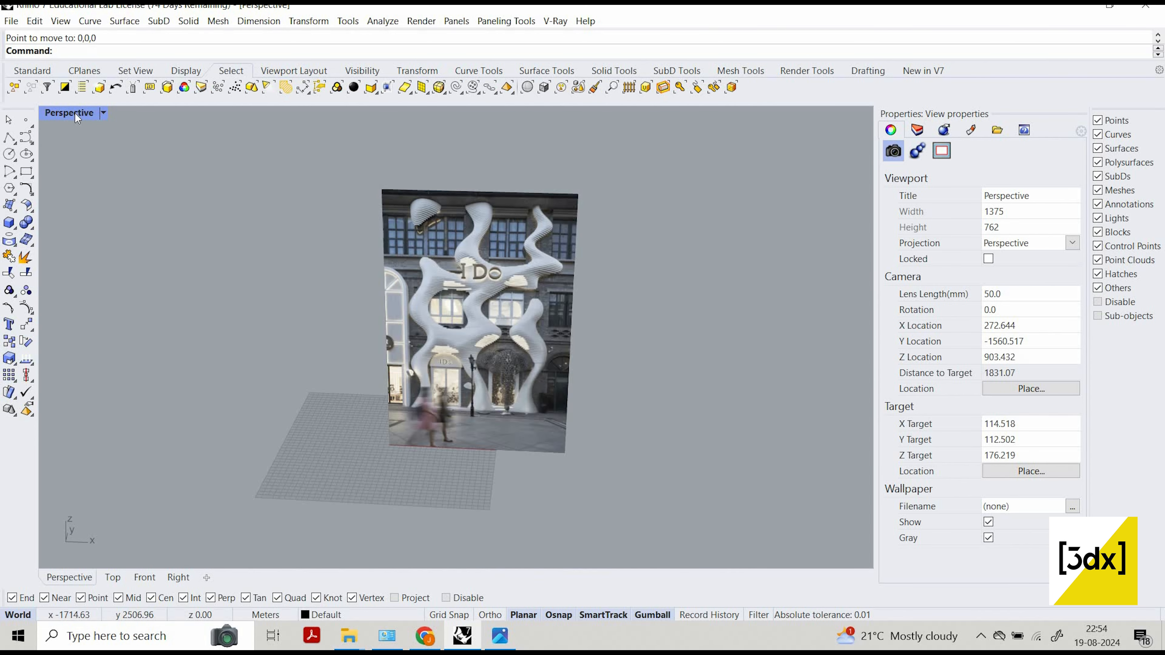
pyautogui.doubleClick(64, 114)
pyautogui.doubleClick(56, 346)
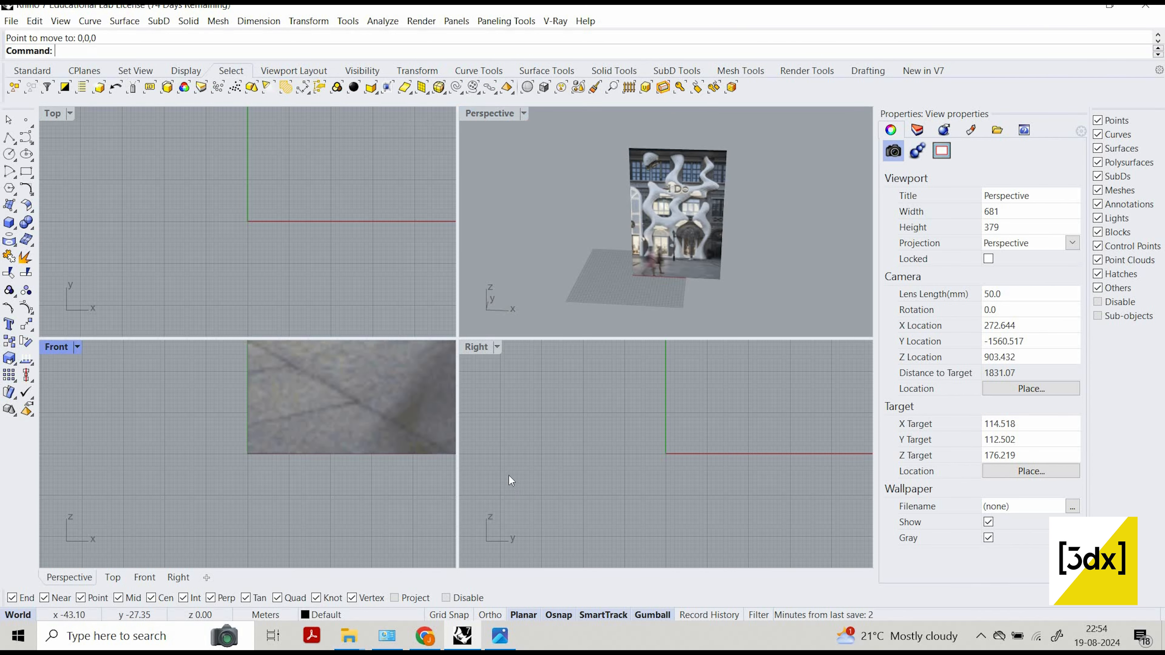
pyautogui.scroll(-20, 466, 488)
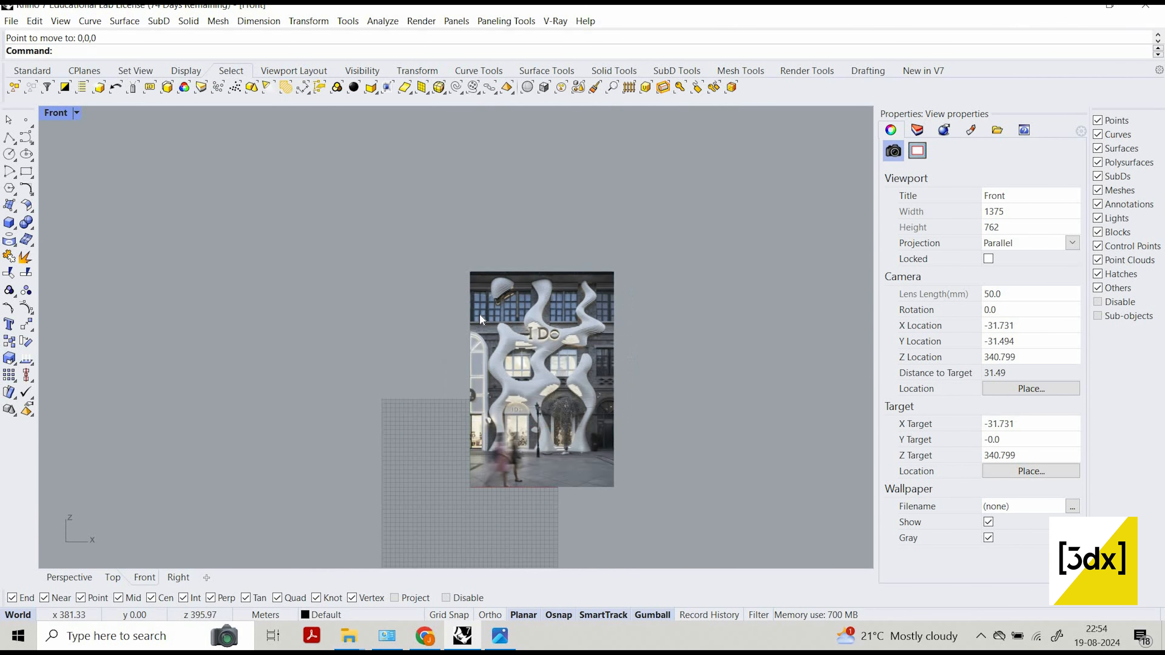
pyautogui.scroll(4, 481, 316)
pyautogui.scroll(-2, 466, 237)
pyautogui.scroll(2, 468, 248)
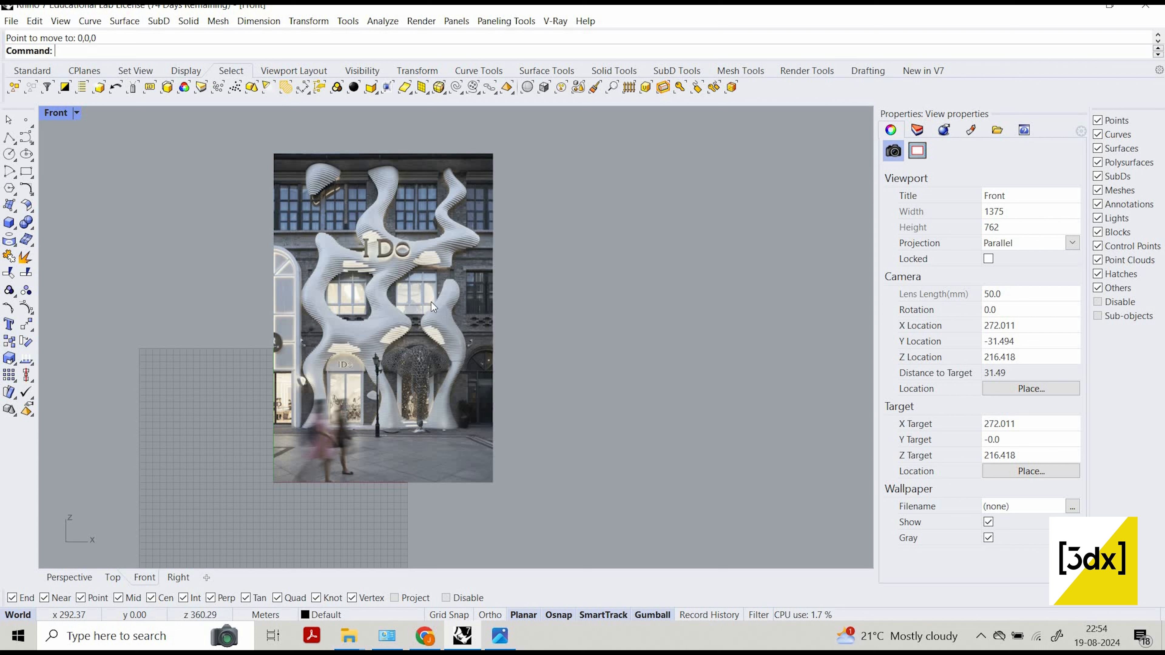
# Start a degree 3 curve with SubDFriendly=Yes at the foot of the left column and trace its outer edge up towards the wall lamp.
pyautogui.click(26, 136)
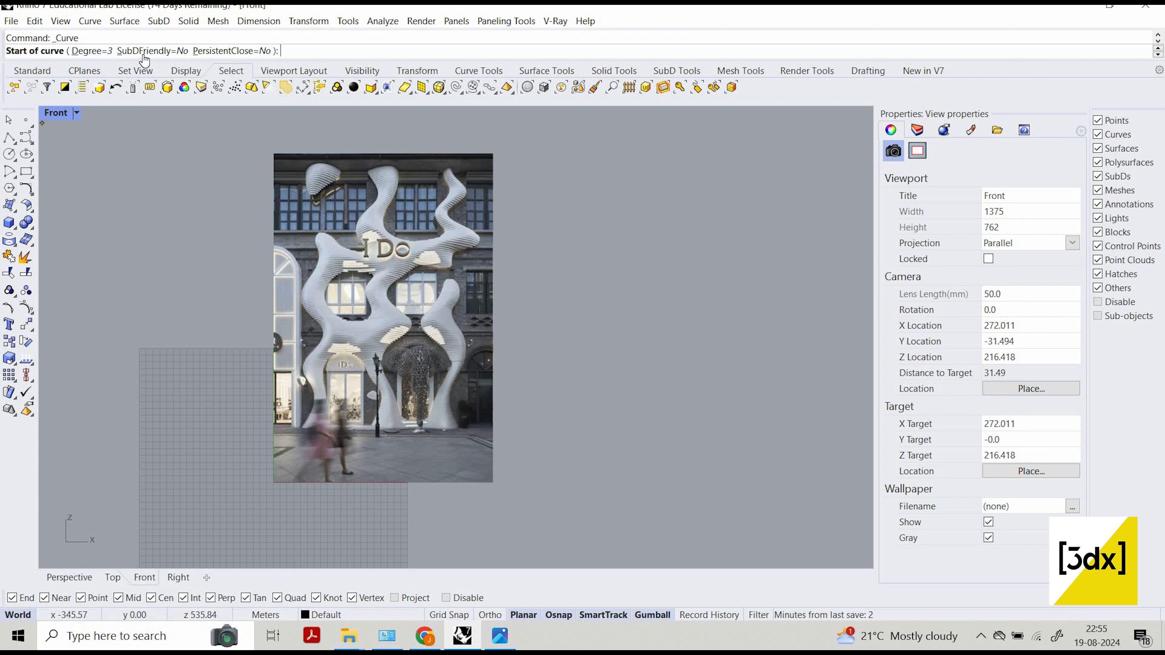
pyautogui.click(152, 50)
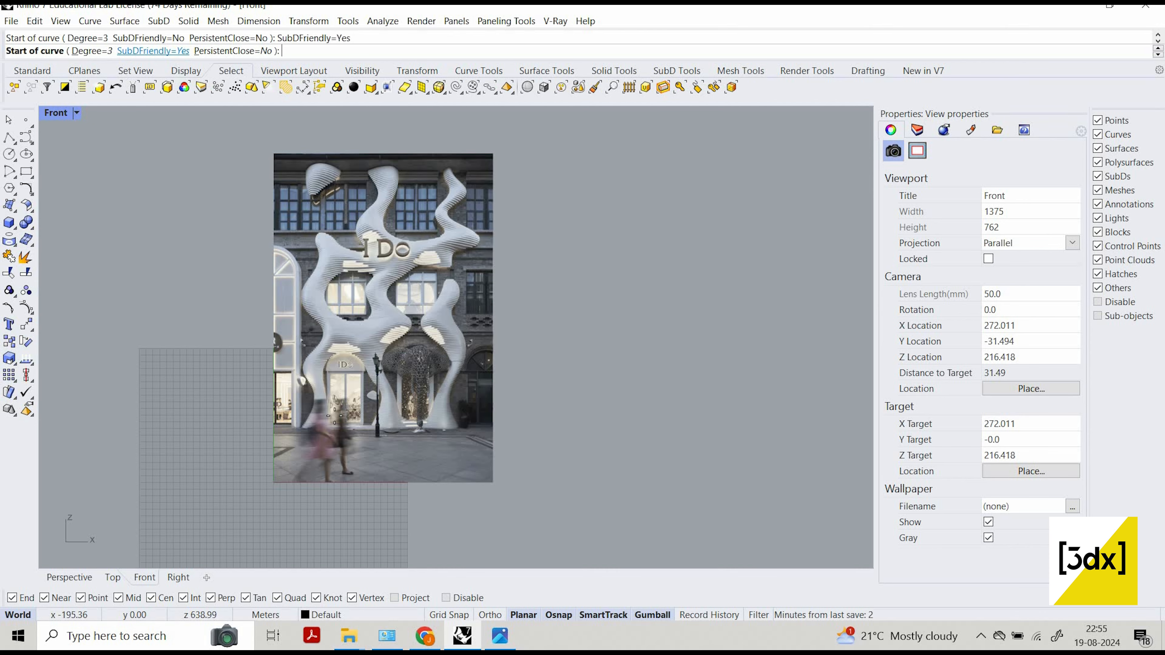
pyautogui.scroll(5, 322, 419)
pyautogui.scroll(2, 246, 445)
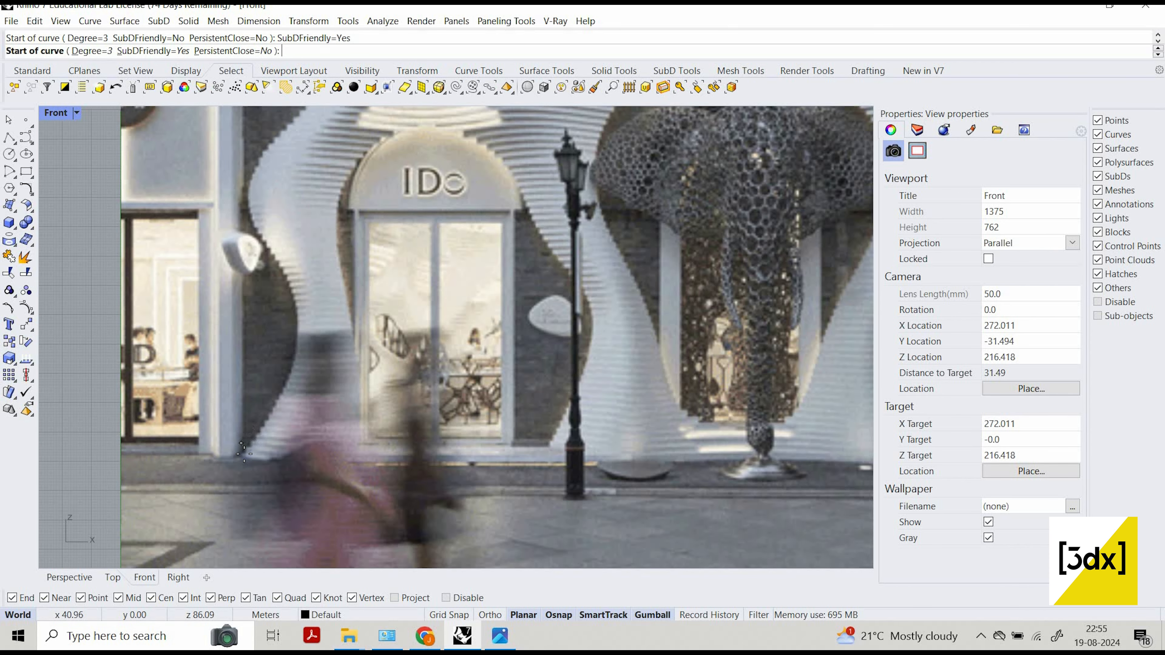
pyautogui.scroll(2, 235, 460)
pyautogui.click(235, 459)
pyautogui.click(286, 391)
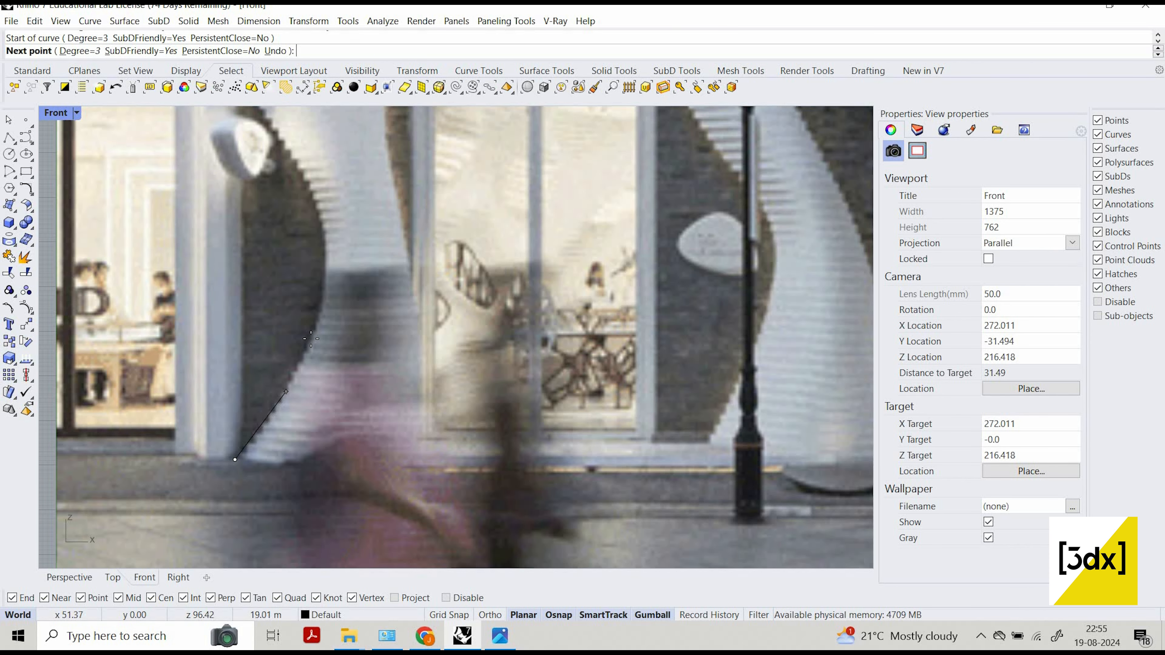
pyautogui.click(309, 339)
pyautogui.click(329, 270)
pyautogui.click(322, 211)
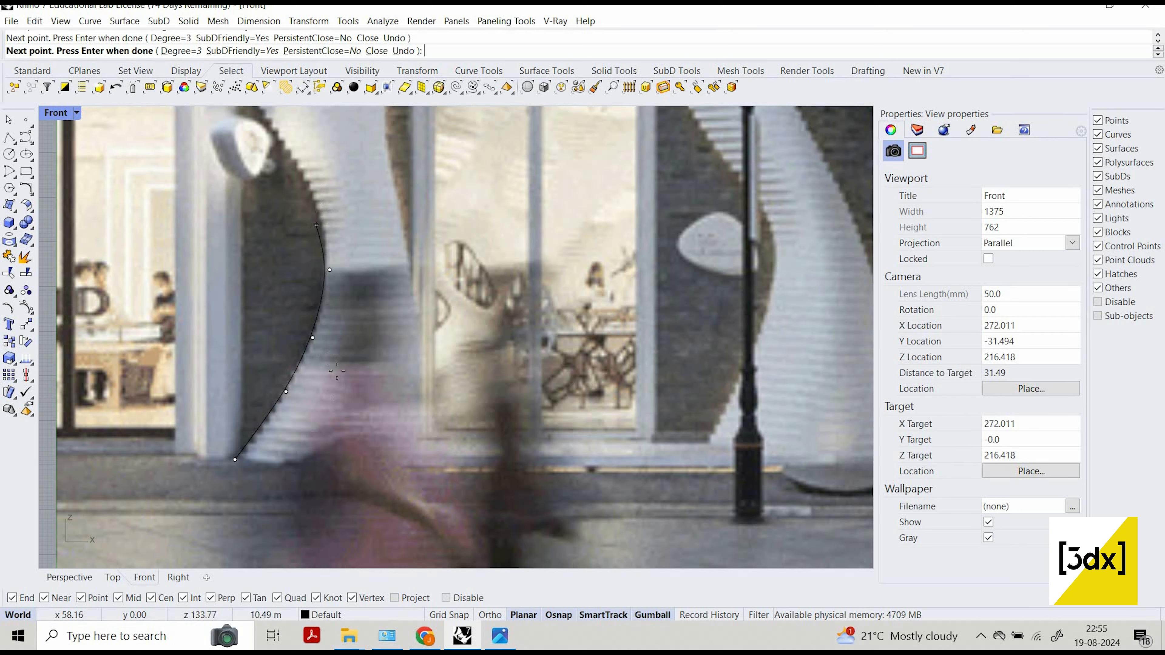
# Continue the curve along the left column's outer edge, past the wall lamp and around the inward bend above the entrance arch.
pyautogui.scroll(-7, 281, 220)
pyautogui.scroll(10, 269, 156)
pyautogui.click(299, 207)
pyautogui.scroll(-8, 360, 491)
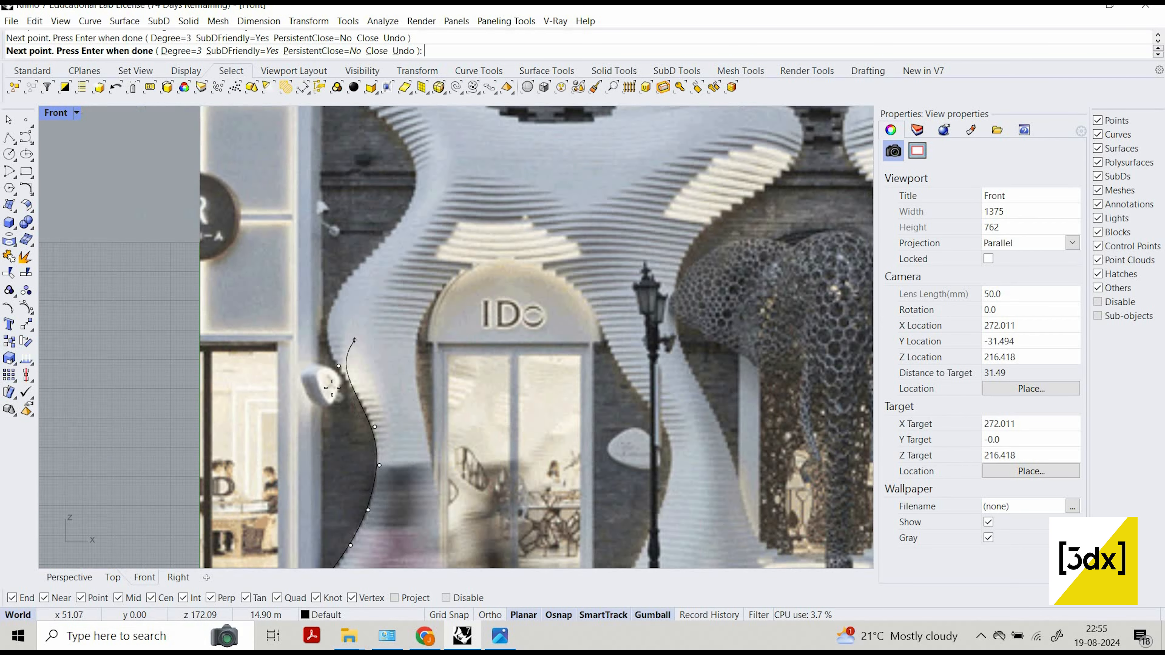
pyautogui.scroll(6, 308, 273)
pyautogui.click(336, 329)
pyautogui.click(402, 249)
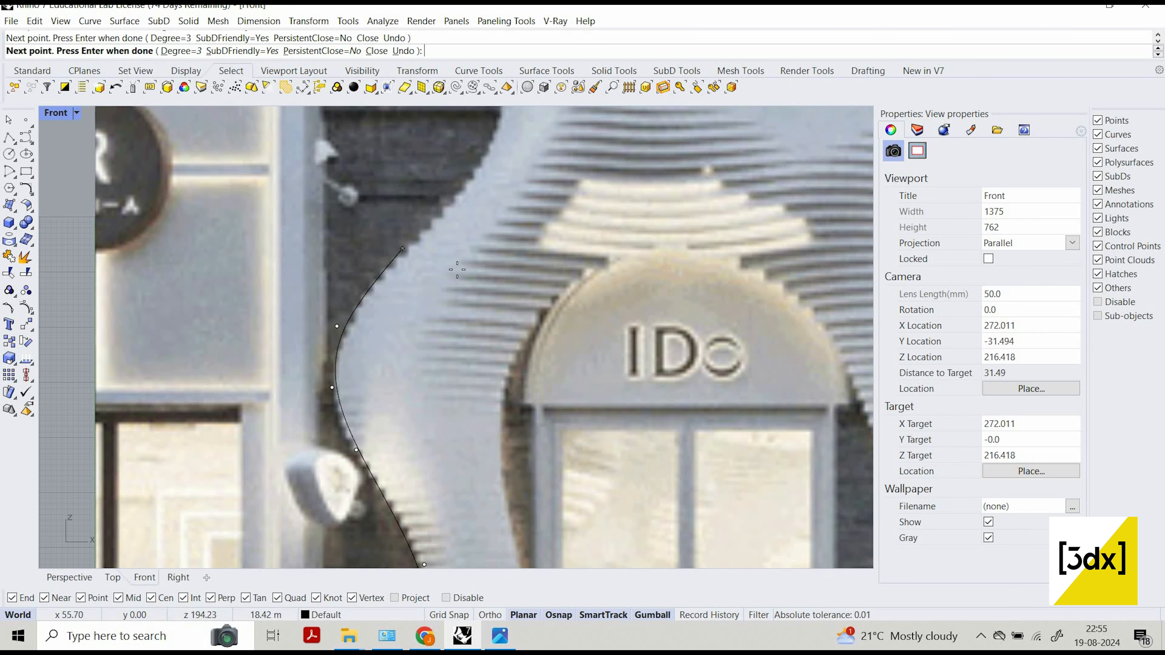
pyautogui.scroll(-3, 412, 243)
pyautogui.scroll(4, 422, 238)
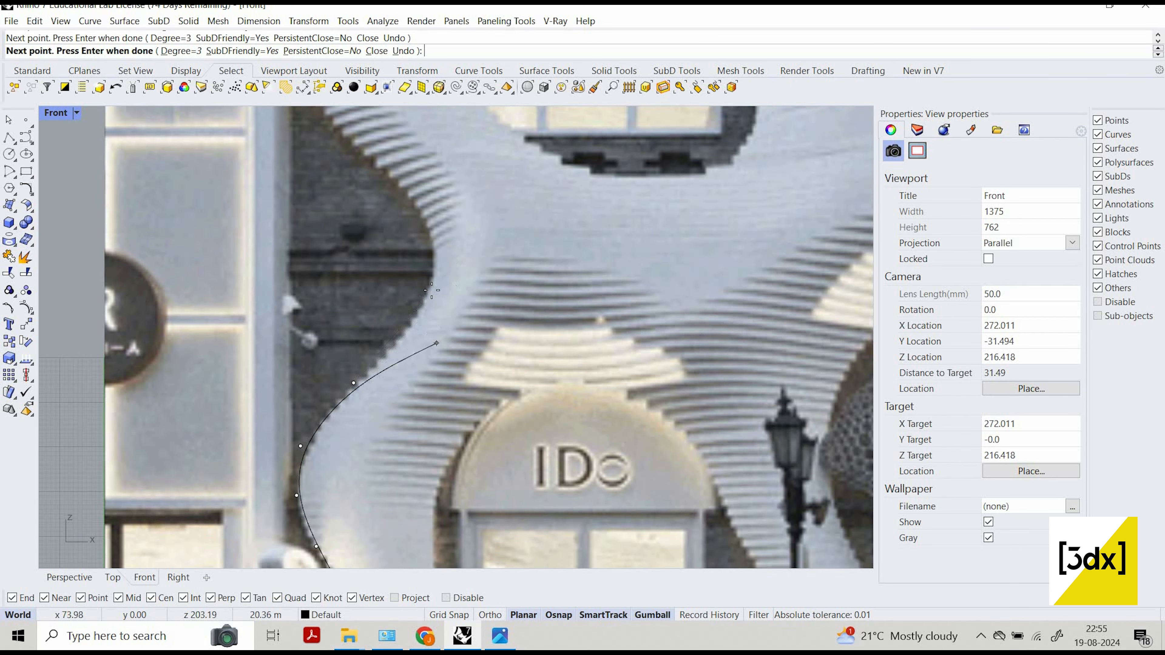
pyautogui.click(429, 233)
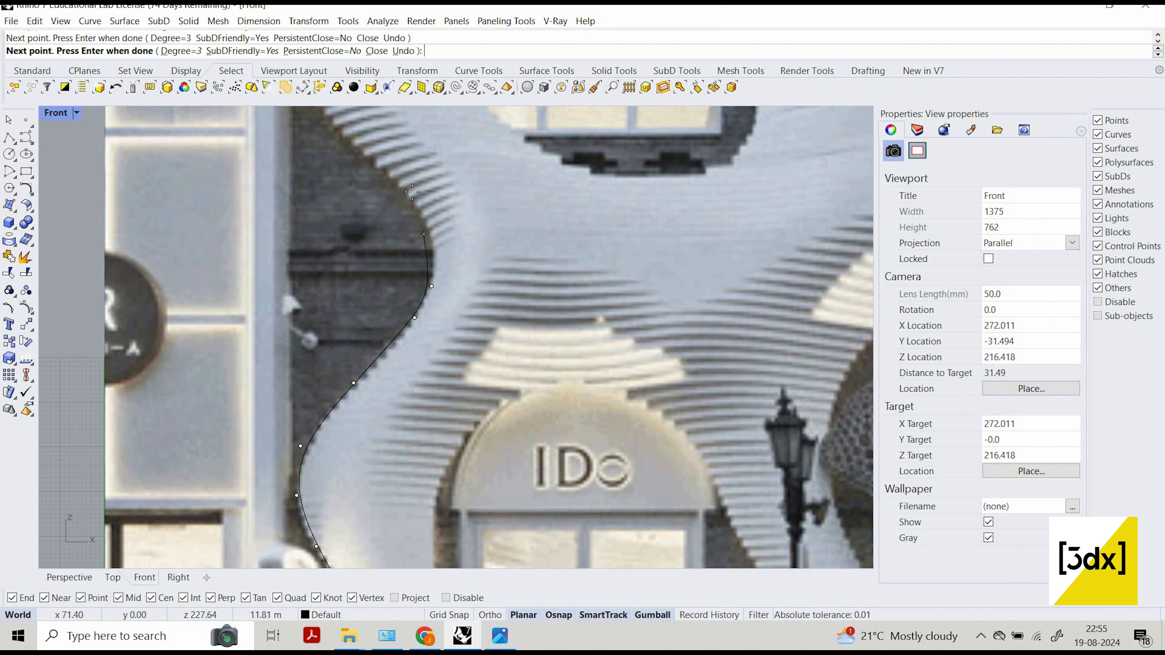
pyautogui.click(389, 183)
# Trace the left column's outer edge past the upper bulge beside the window to its tip and finish the curve.
pyautogui.scroll(-3, 388, 183)
pyautogui.scroll(3, 390, 252)
pyautogui.click(368, 269)
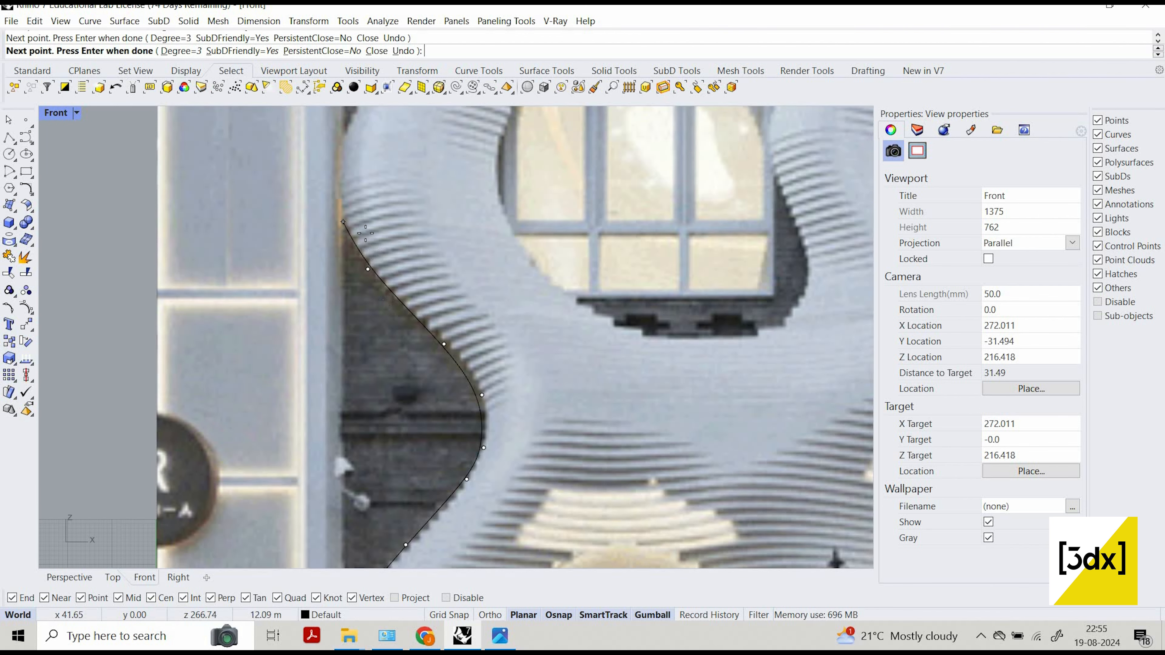
pyautogui.scroll(-3, 365, 233)
pyautogui.scroll(3, 435, 370)
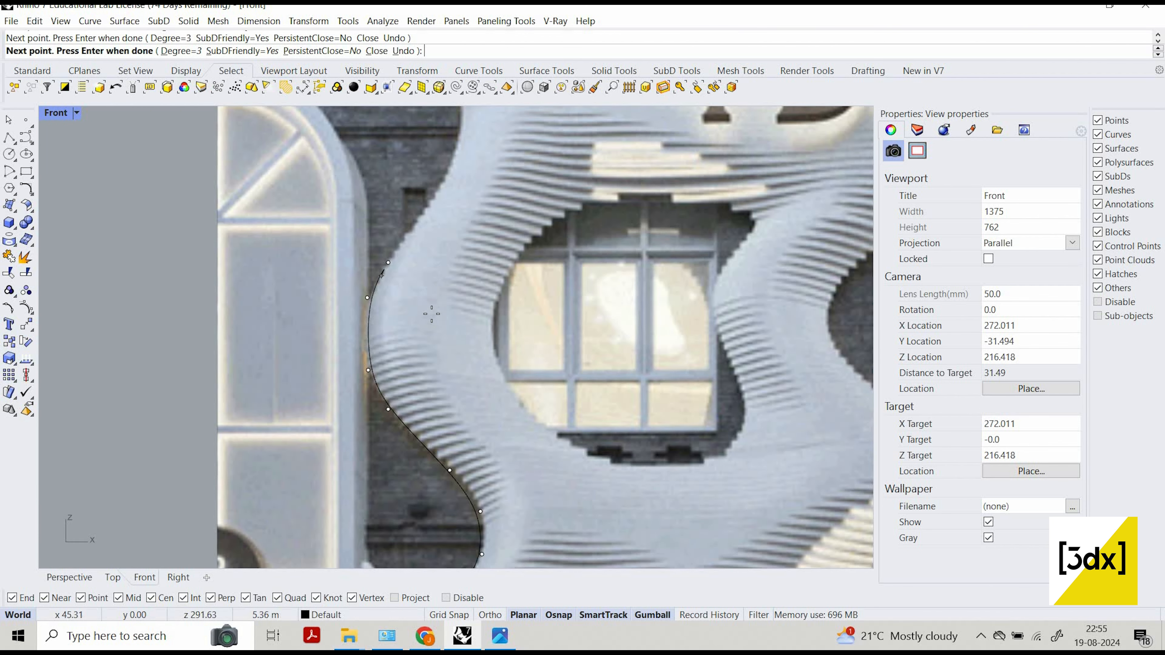
pyautogui.scroll(-3, 431, 314)
pyautogui.scroll(2, 443, 243)
pyautogui.click(440, 286)
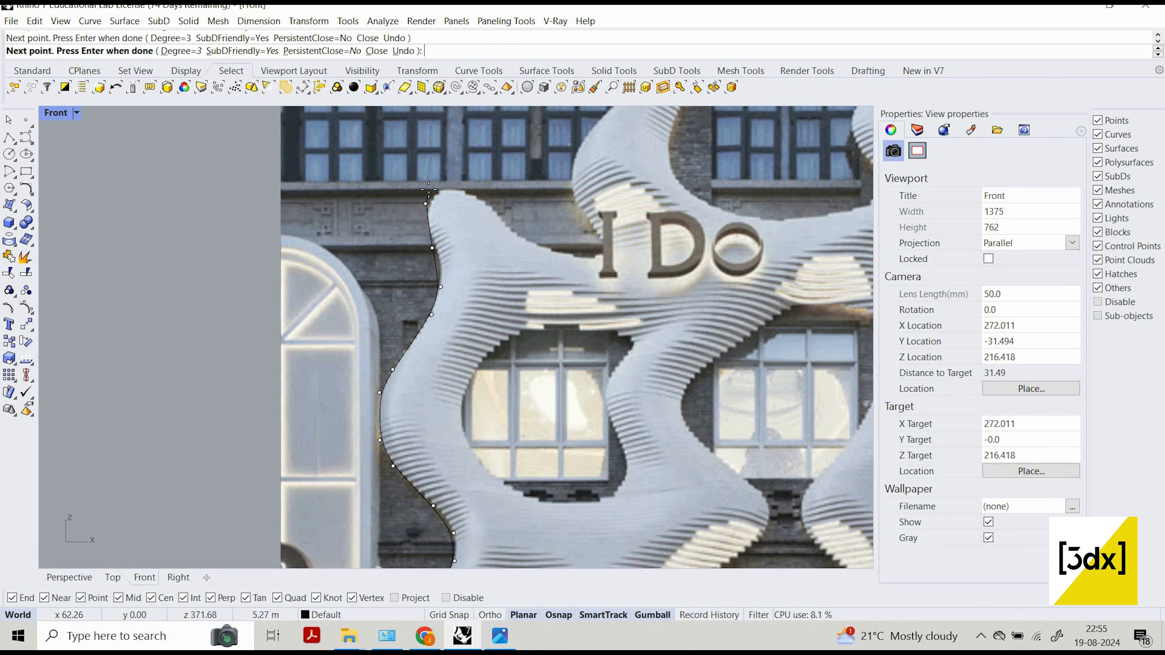
pyautogui.click(425, 204)
pyautogui.rightClick(426, 206)
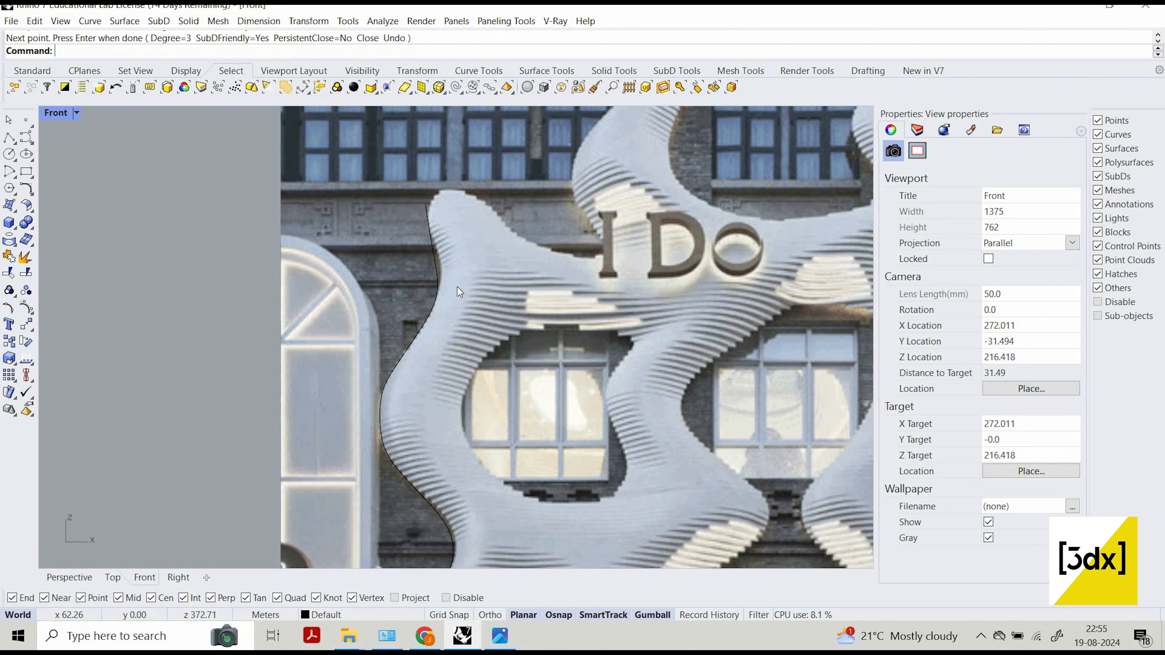
# Start a second SubD-friendly curve on the inner side of the left column's tip and trace it down to the left window's edge.
pyautogui.scroll(-4, 415, 216)
pyautogui.scroll(6, 462, 187)
pyautogui.rightClick(453, 211)
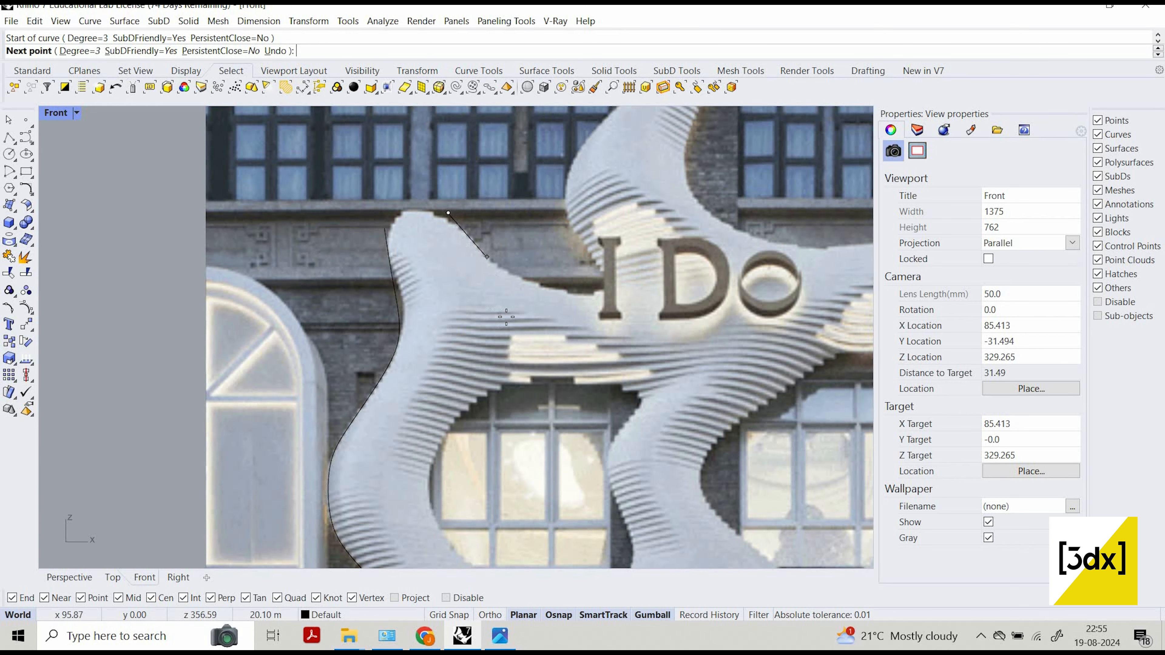
pyautogui.click(489, 259)
pyautogui.click(518, 342)
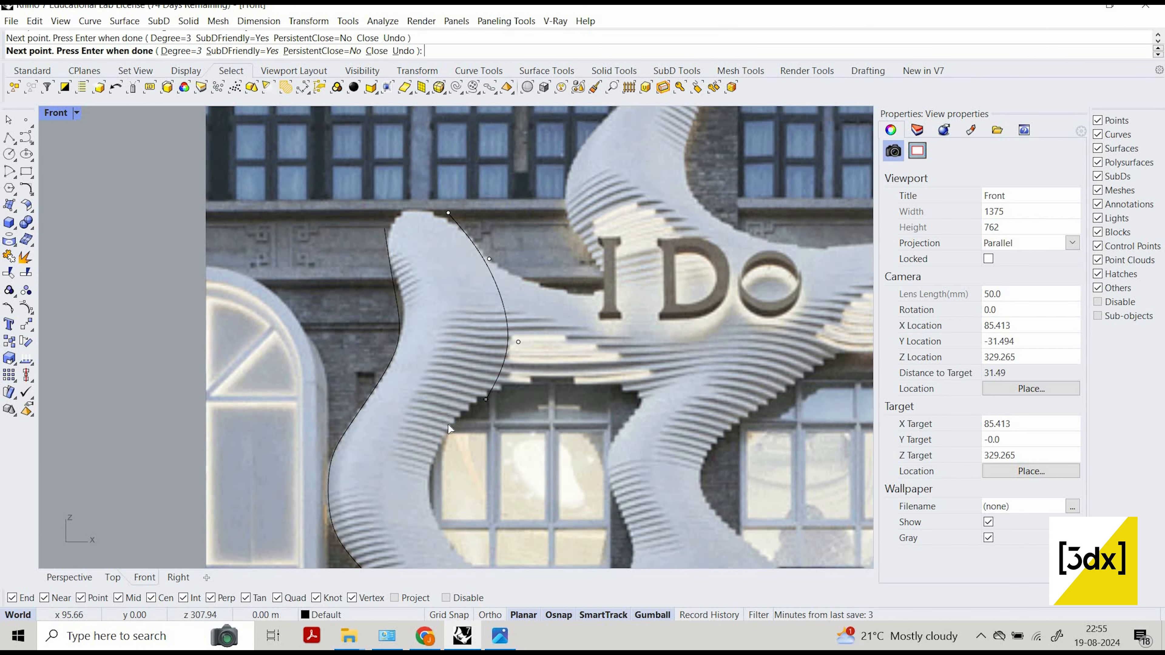
pyautogui.click(486, 399)
pyautogui.click(448, 424)
pyautogui.moveTo(433, 416); pyautogui.dragTo(436, 355, button='right')
pyautogui.click(431, 418)
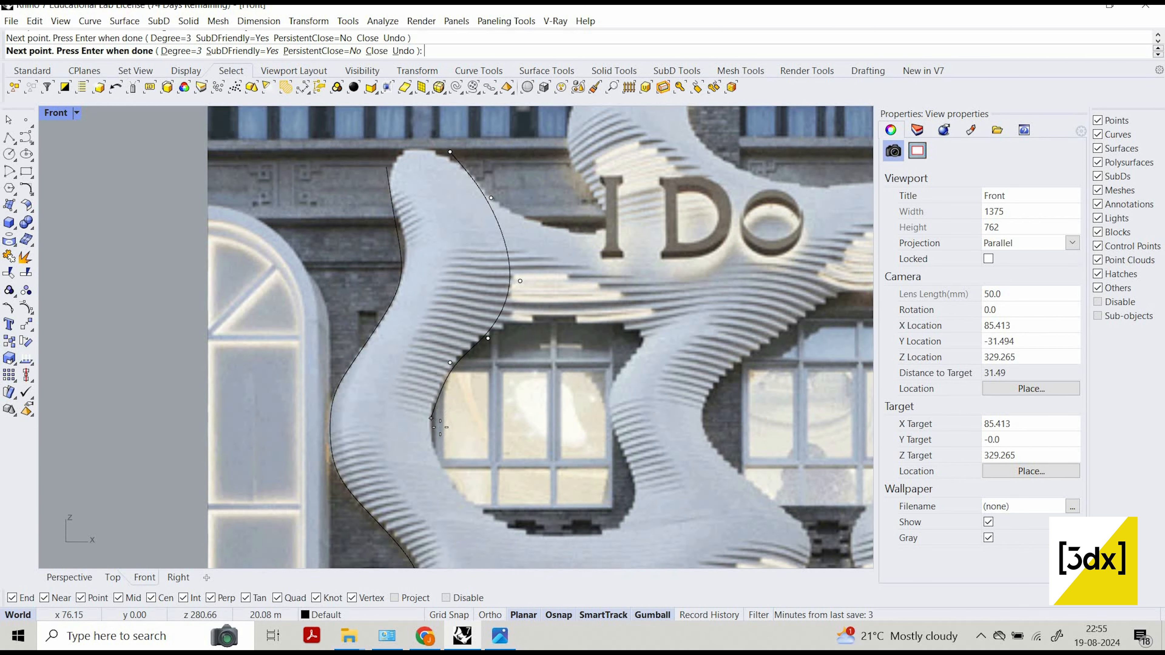
# Continue the inner curve down around the left window's lower corner and across the facade junction to the entrance arch's left side.
pyautogui.scroll(-3, 443, 432)
pyautogui.scroll(3, 444, 431)
pyautogui.click(442, 427)
pyautogui.scroll(-1, 462, 431)
pyautogui.moveTo(463, 430); pyautogui.dragTo(443, 391, button='right')
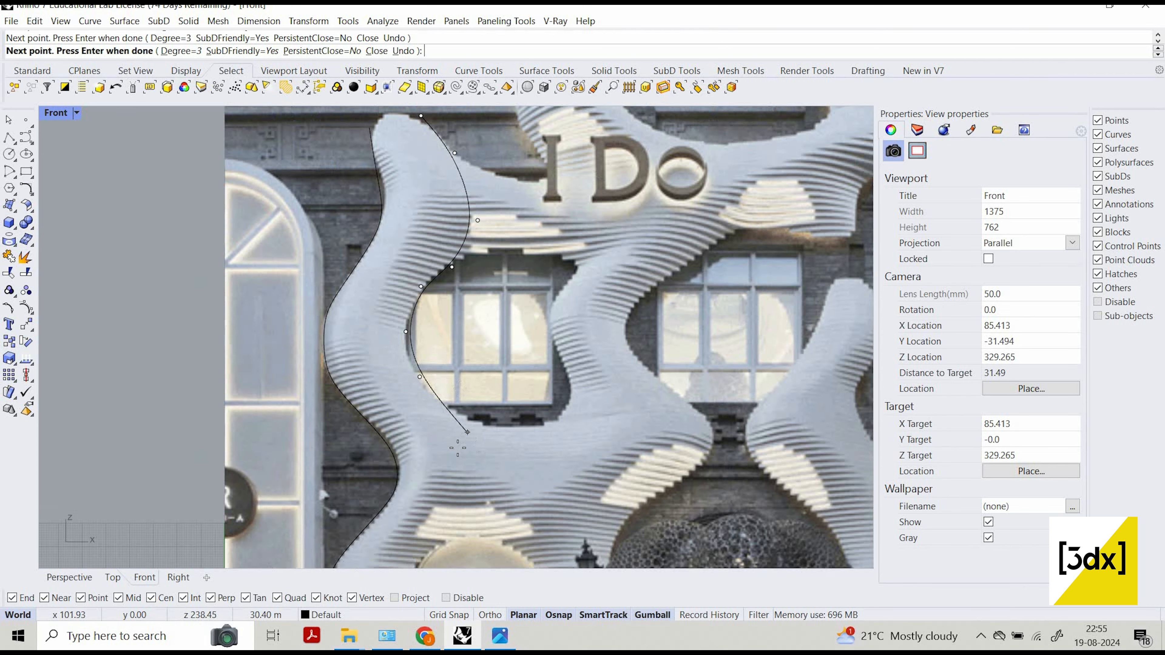
pyautogui.click(465, 431)
pyautogui.scroll(-2, 456, 447)
pyautogui.moveTo(476, 462); pyautogui.dragTo(476, 416, button='right')
pyautogui.click(456, 447)
pyautogui.scroll(-4, 456, 445)
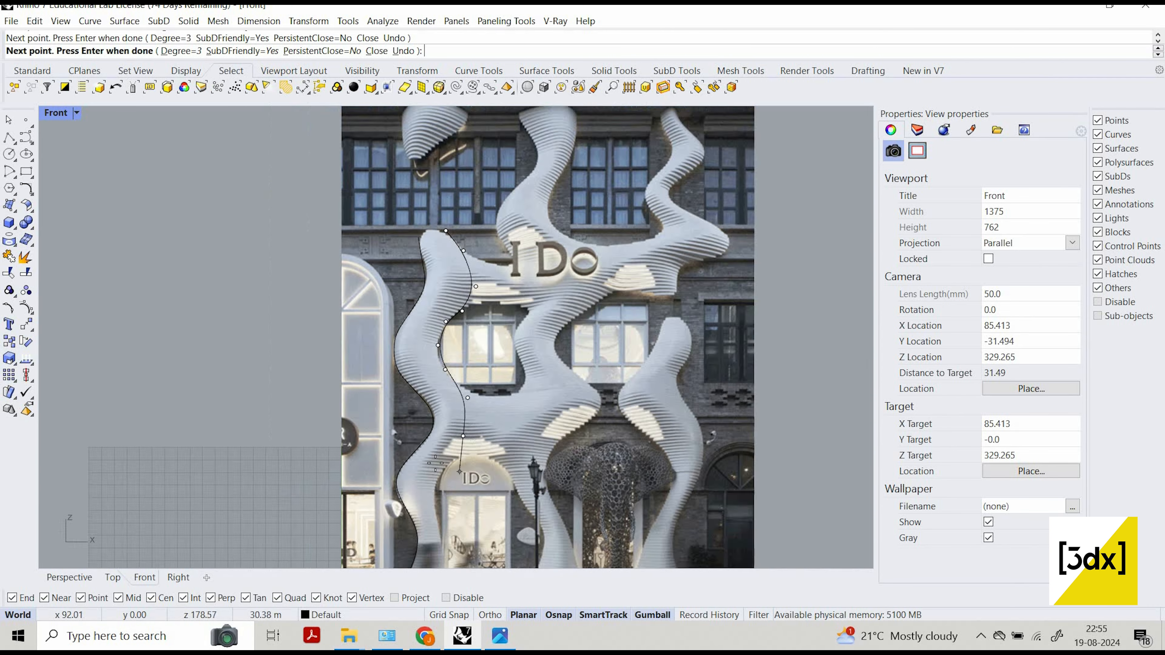
pyautogui.scroll(6, 452, 478)
pyautogui.click(434, 463)
# Trace the left column's inner edge down beside the entrance door to the ground and finish the curve.
pyautogui.scroll(-2, 434, 463)
pyautogui.scroll(2, 426, 470)
pyautogui.moveTo(416, 516); pyautogui.dragTo(495, 401, button='right')
pyautogui.click(433, 424)
pyautogui.scroll(-6, 463, 448)
pyautogui.scroll(6, 495, 401)
pyautogui.click(438, 441)
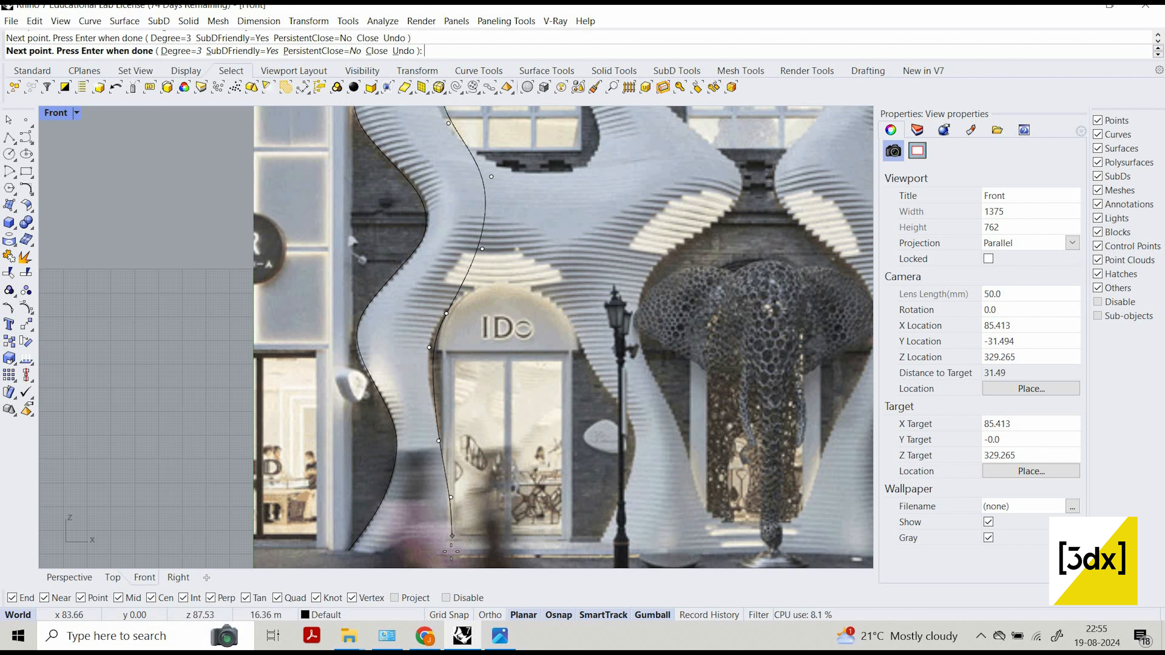
pyautogui.click(451, 553)
pyautogui.rightClick(452, 553)
# Start a SubD-friendly curve at the middle column's upper left corner and trace its left edge down to the bulge above the sign.
pyautogui.scroll(-10, 451, 552)
pyautogui.scroll(6, 538, 308)
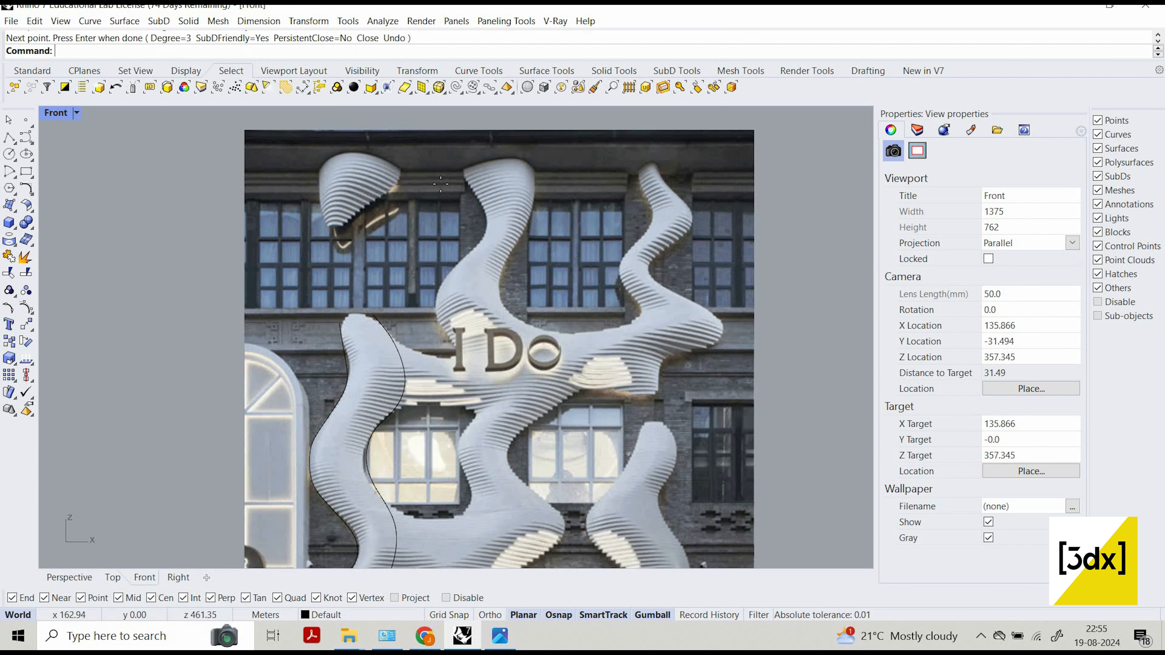
pyautogui.scroll(3, 440, 184)
pyautogui.rightClick(440, 184)
pyautogui.click(440, 183)
pyautogui.click(455, 211)
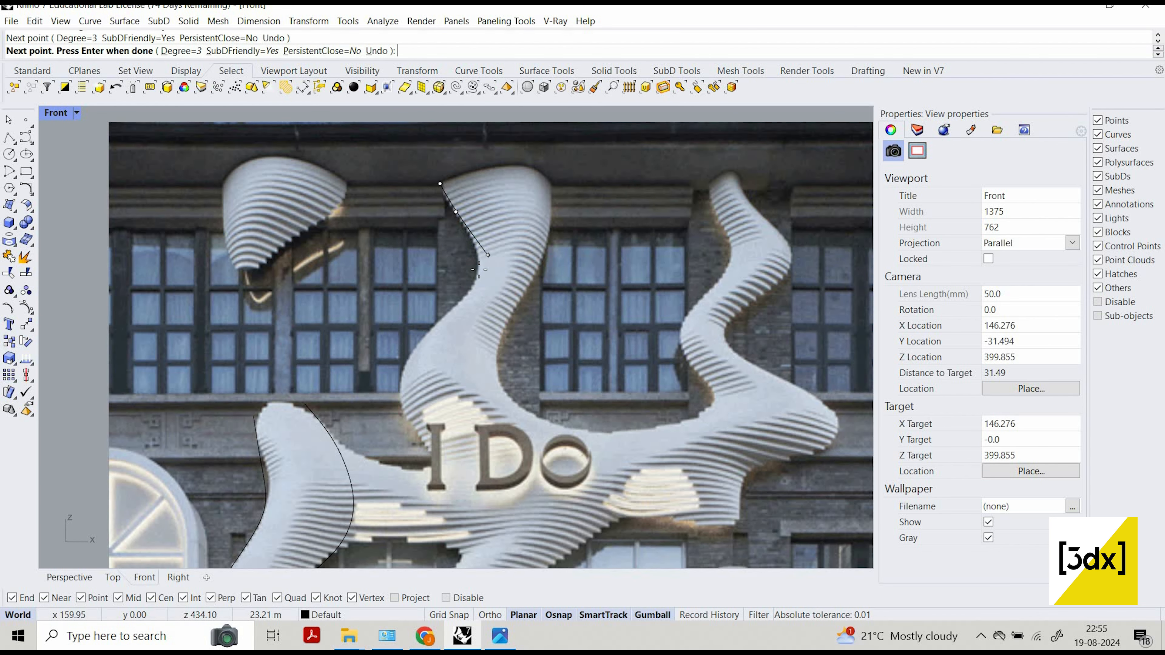
pyautogui.click(480, 258)
pyautogui.click(473, 290)
pyautogui.click(425, 334)
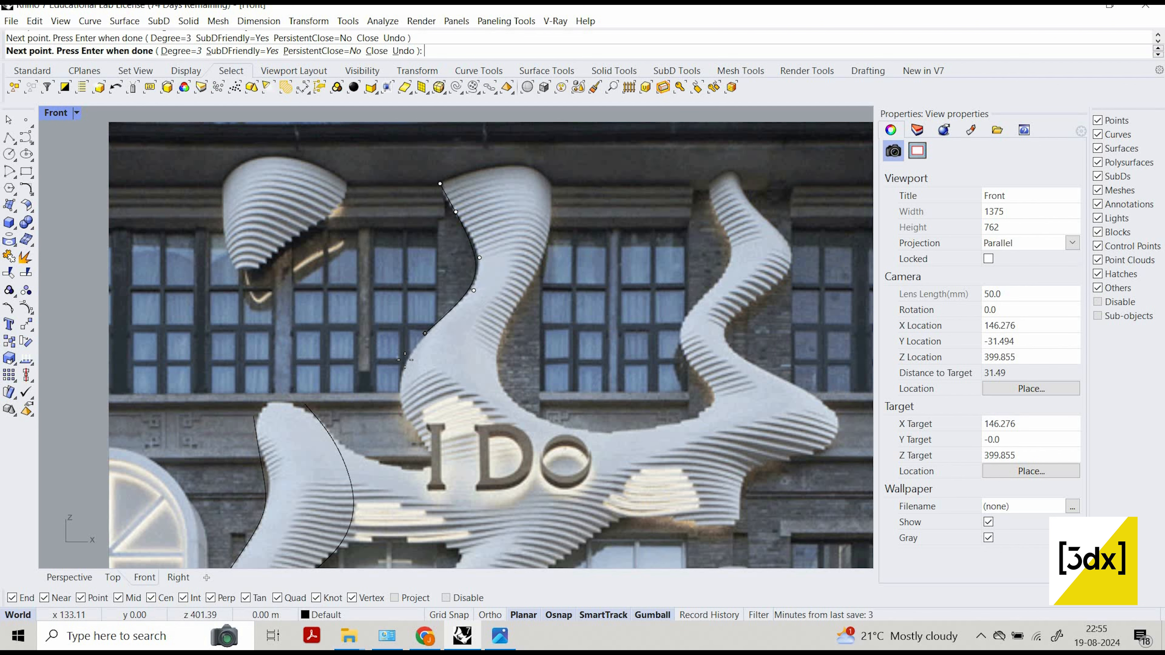
pyautogui.click(405, 359)
# Continue the middle column's left edge around the bulge, past the sign's letter I, to the left window's right side.
pyautogui.moveTo(409, 440); pyautogui.dragTo(388, 333, button='right')
pyautogui.click(384, 325)
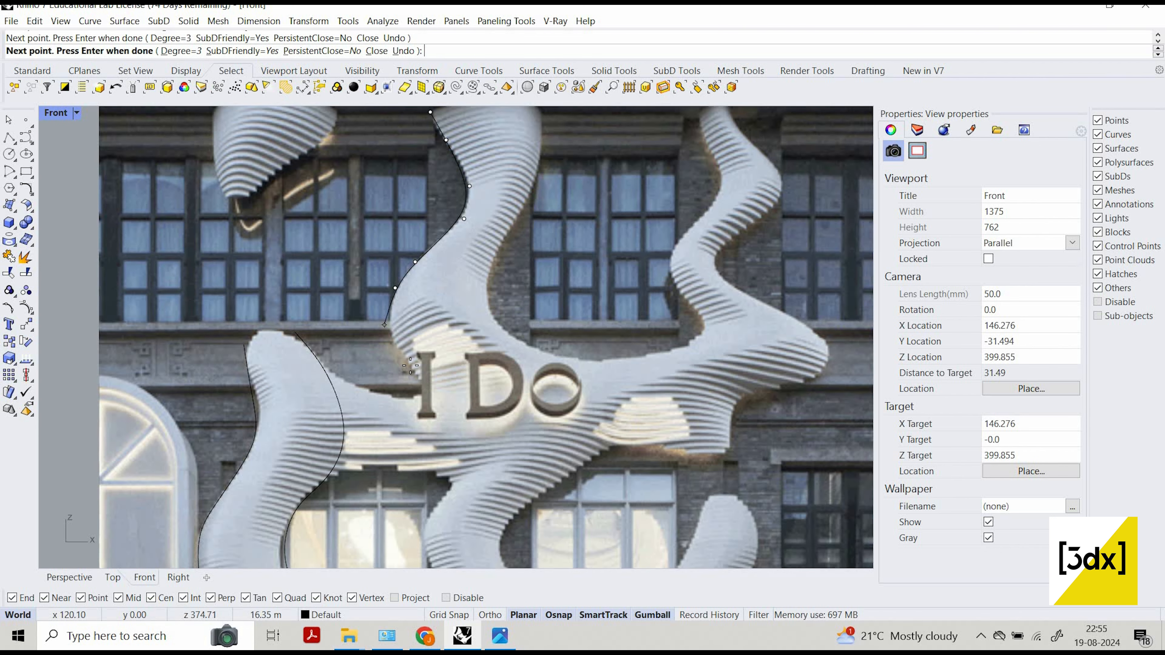
pyautogui.click(410, 366)
pyautogui.scroll(-4, 413, 353)
pyautogui.scroll(2, 434, 378)
pyautogui.moveTo(434, 379); pyautogui.dragTo(440, 331, button='right')
pyautogui.click(433, 327)
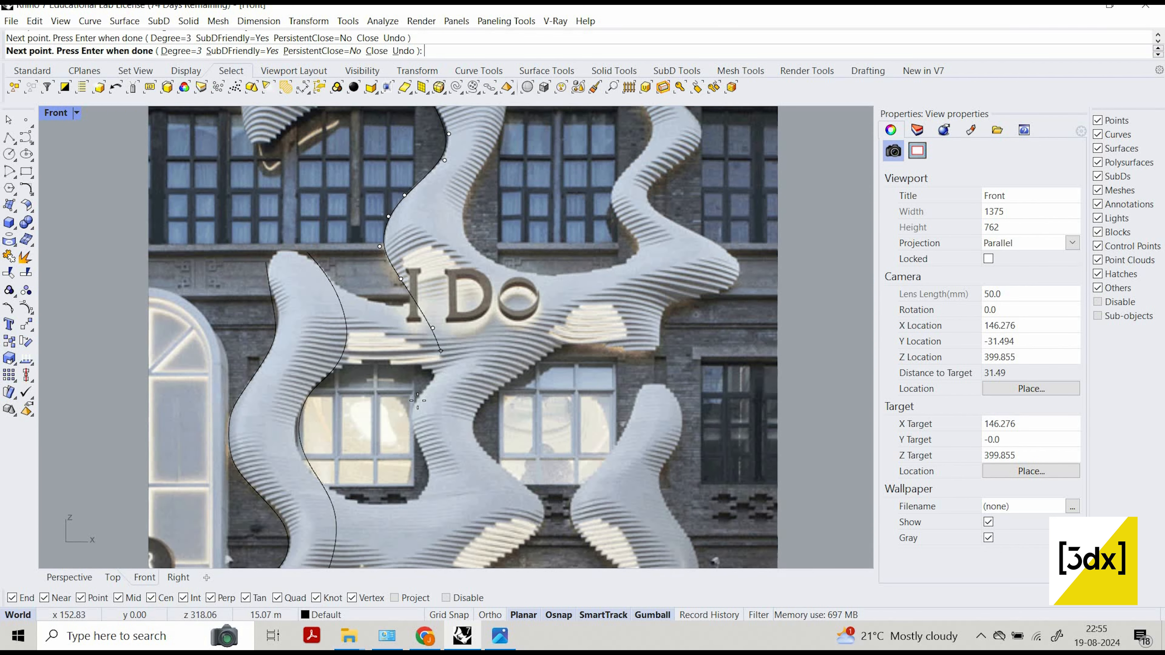
pyautogui.click(441, 371)
pyautogui.click(413, 402)
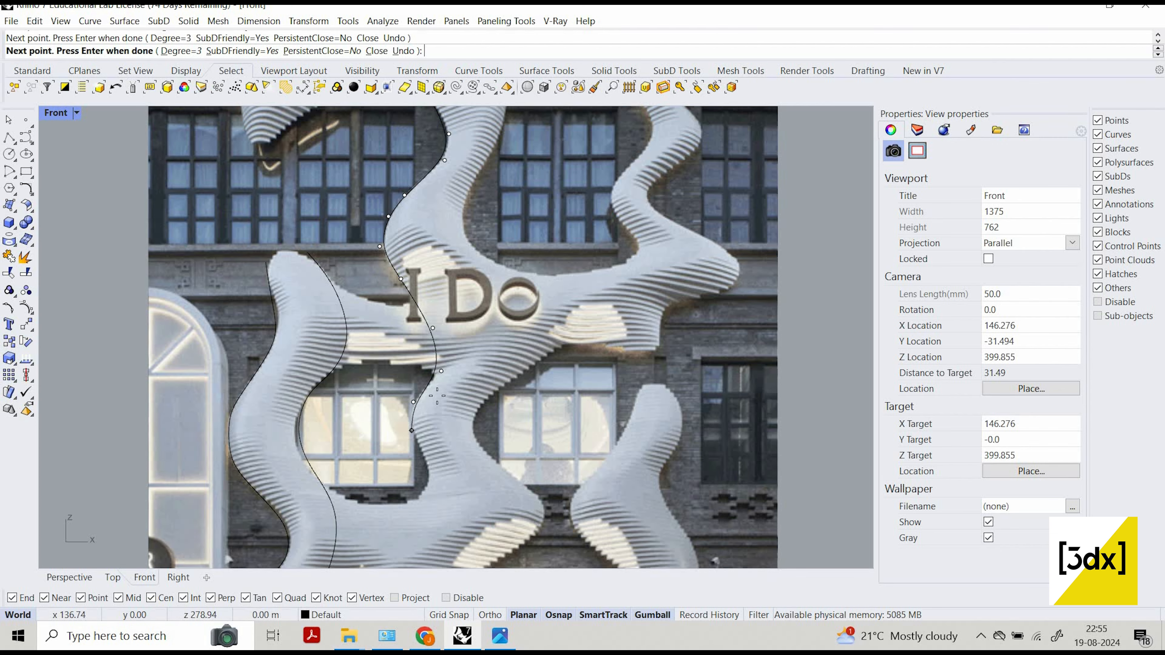
# Trace the middle column's left edge past the left window's lower right corner and across the junction to the entrance arch's right side.
pyautogui.scroll(-2, 433, 472)
pyautogui.moveTo(433, 475); pyautogui.dragTo(427, 422, button='right')
pyautogui.scroll(2, 429, 424)
pyautogui.click(429, 443)
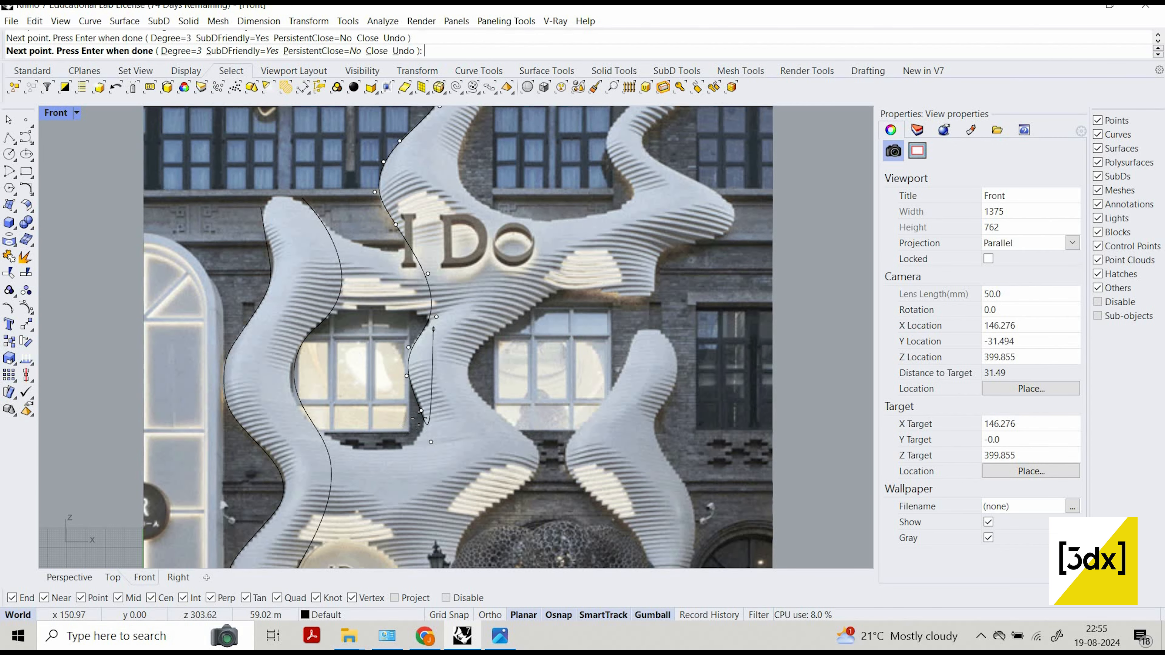
pyautogui.scroll(-6, 413, 487)
pyautogui.moveTo(413, 487); pyautogui.dragTo(429, 390, button='right')
pyautogui.scroll(2, 419, 421)
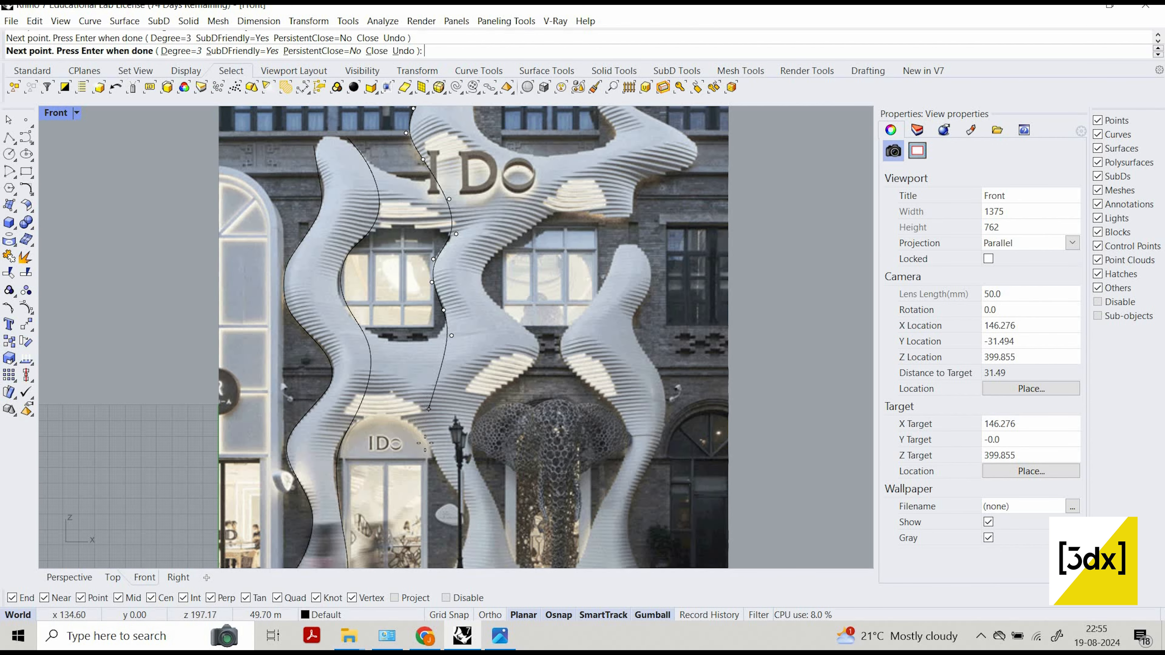
pyautogui.click(421, 412)
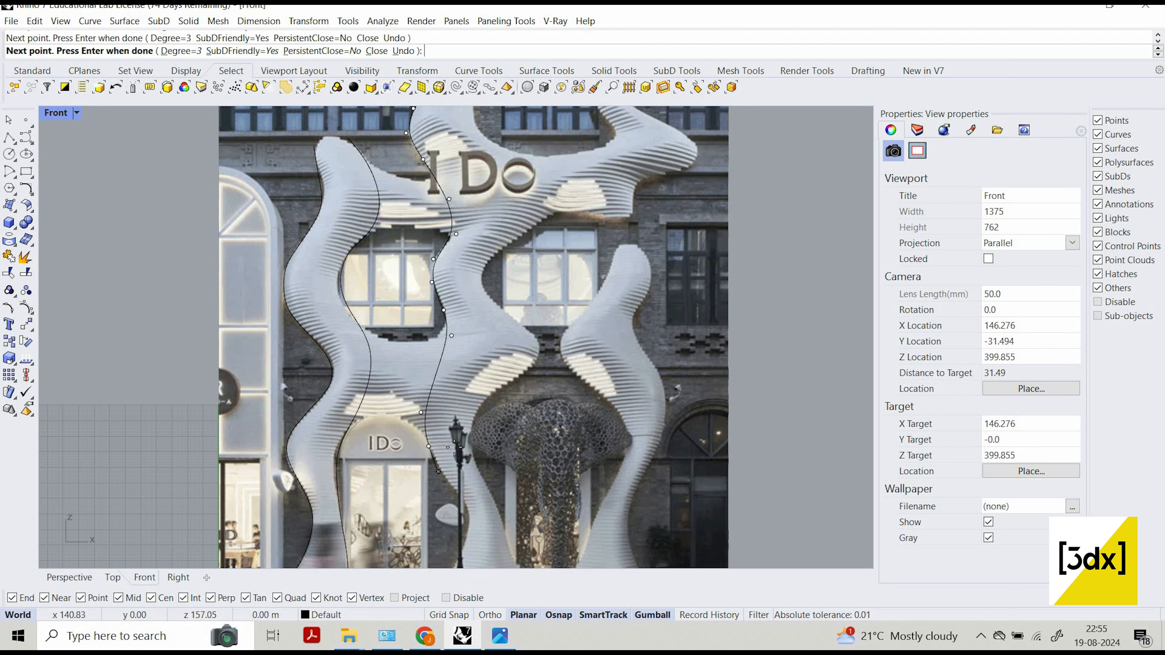
# Trace the middle column's left edge down past the street lamp to the ground and finish the curve.
pyautogui.scroll(-6, 443, 371)
pyautogui.scroll(6, 455, 451)
pyautogui.click(460, 438)
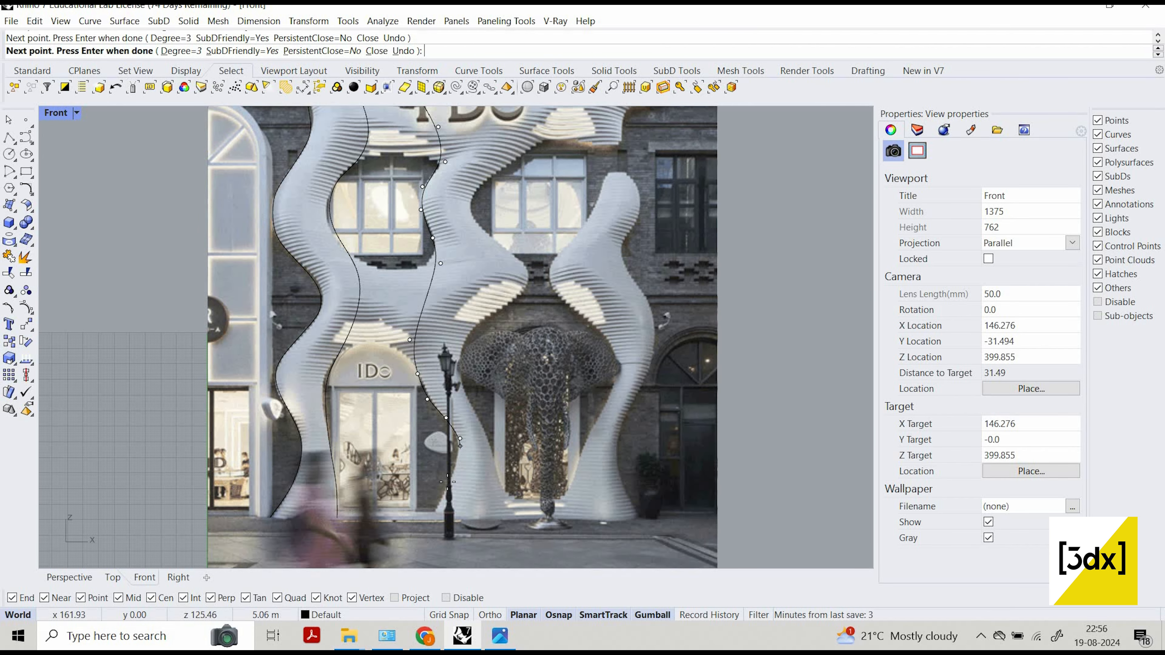
pyautogui.click(448, 481)
pyautogui.press('Return')
# Start a curve at the middle column's upper right corner and trace its right edge down to just above the sign.
pyautogui.scroll(-5, 477, 184)
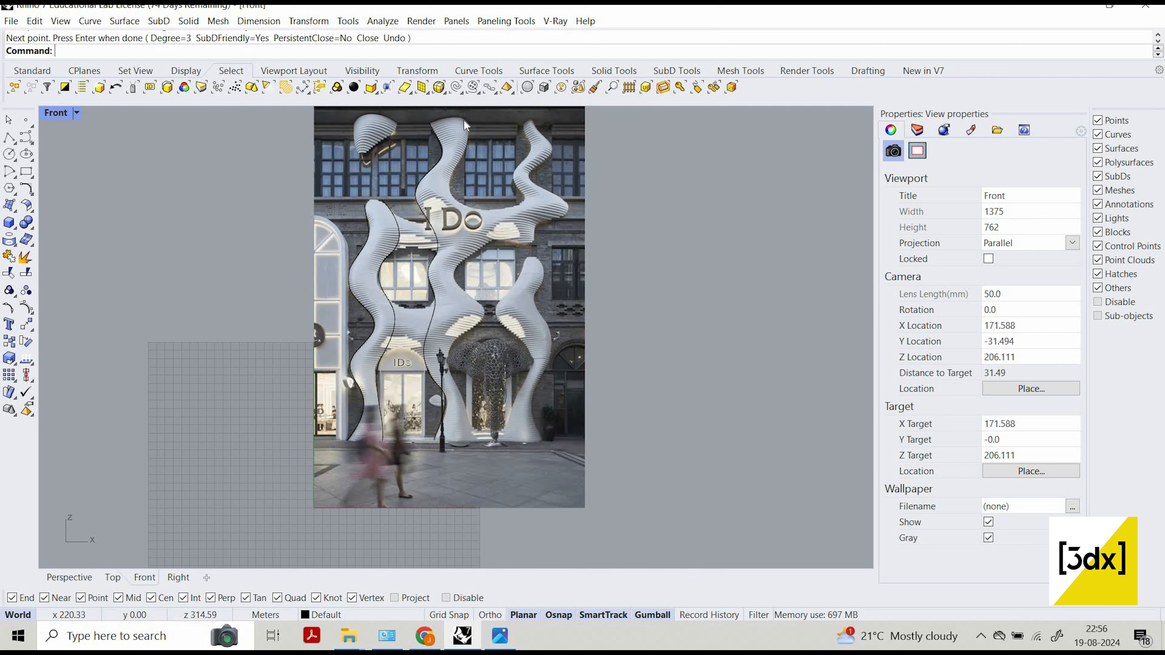
pyautogui.scroll(5, 472, 116)
pyautogui.press('Return')
pyautogui.click(476, 122)
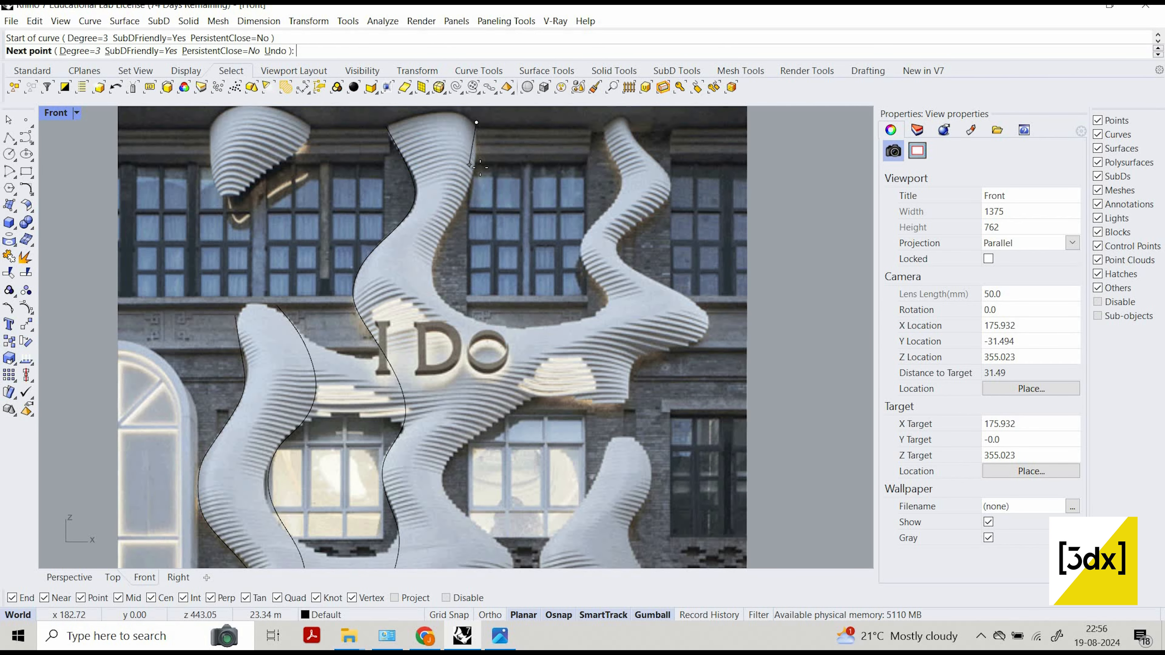
pyautogui.click(449, 227)
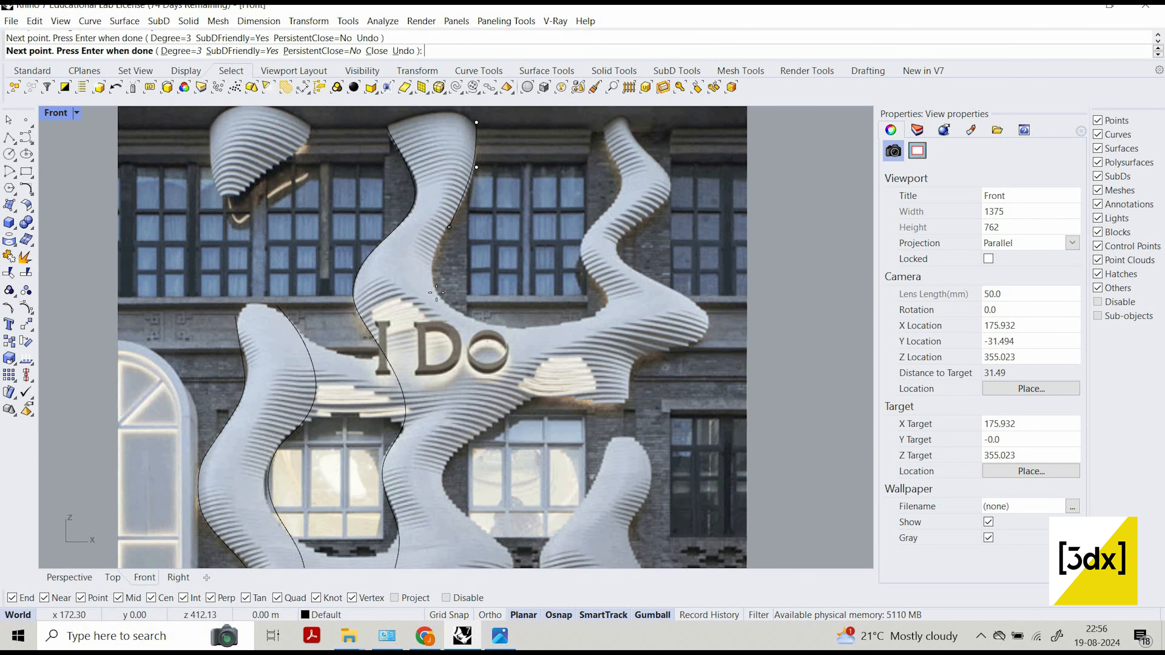
pyautogui.click(427, 259)
pyautogui.click(437, 296)
pyautogui.click(474, 320)
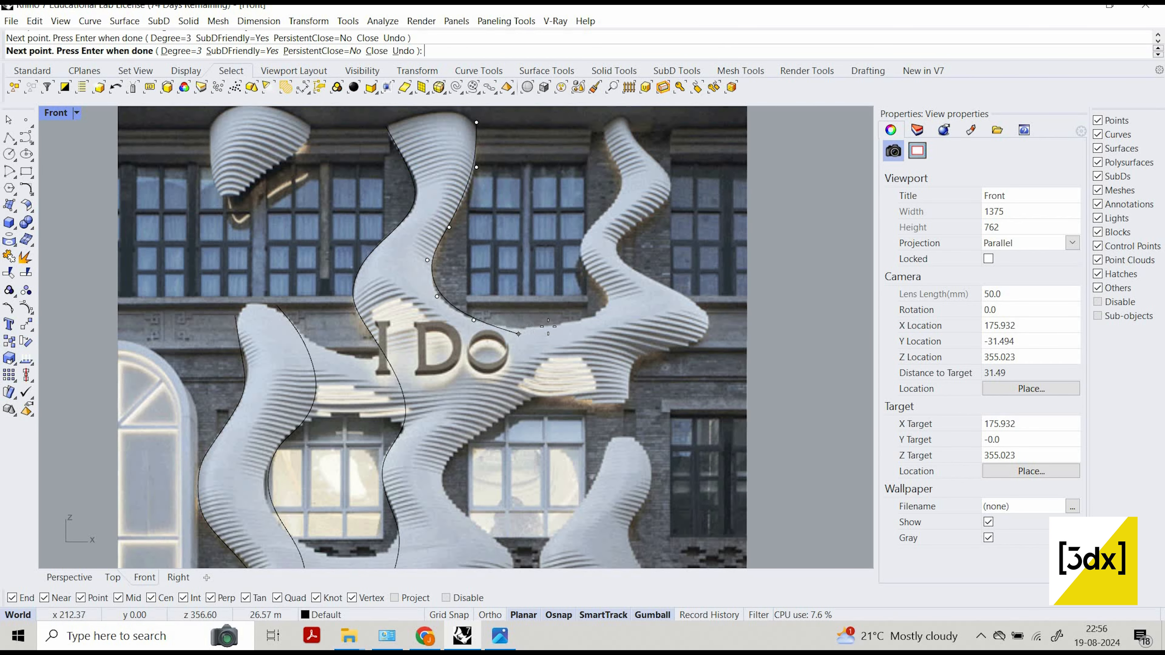
# Continue the curve across the dip above the sign and up the right branch's inner edge to its tip, and finish it.
pyautogui.click(528, 331)
pyautogui.click(601, 313)
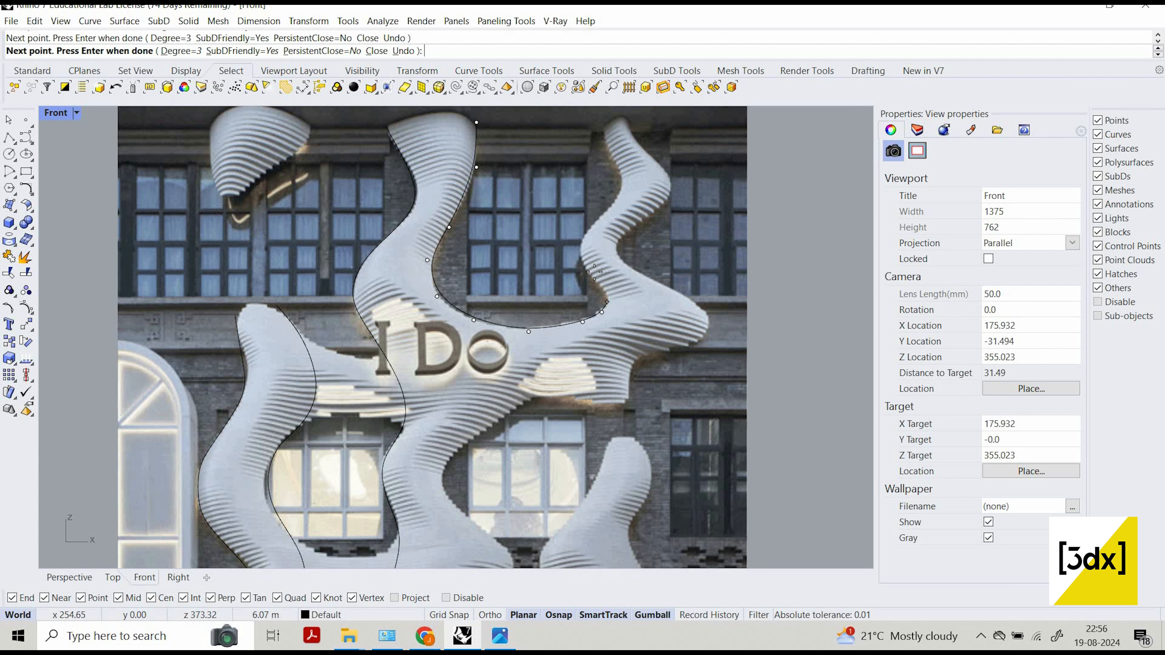
pyautogui.click(609, 209)
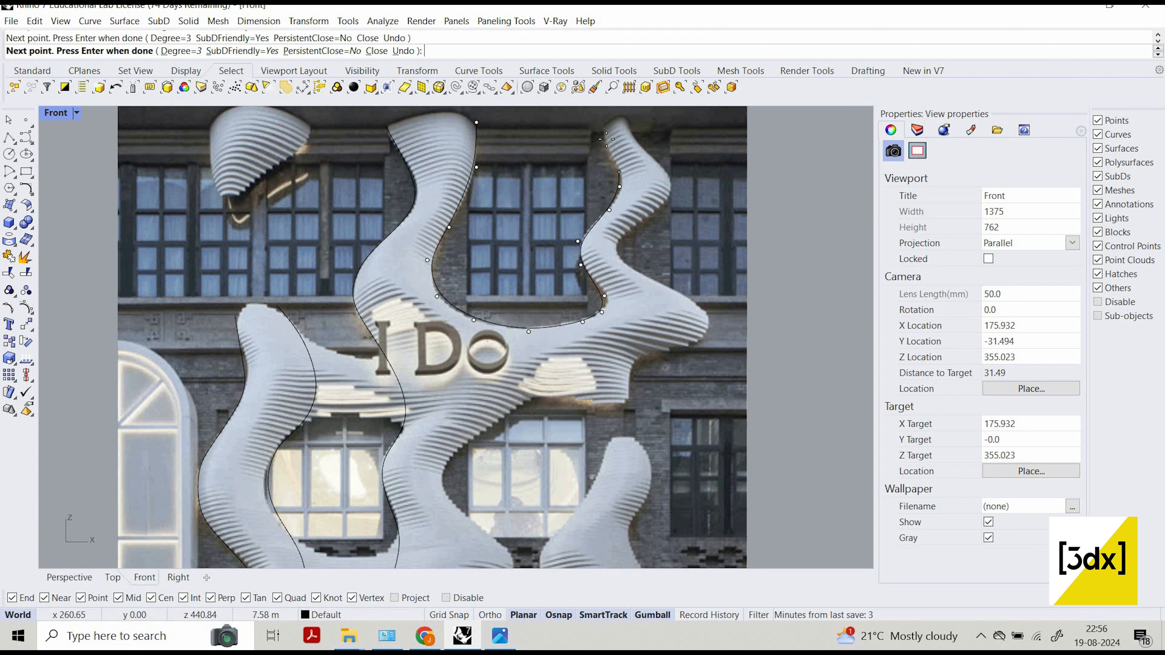
pyautogui.rightClick(659, 196)
# Start a curve at the right branch's tip and trace its outer edge down through the bends toward the pointed bulge.
pyautogui.scroll(-2, 573, 159)
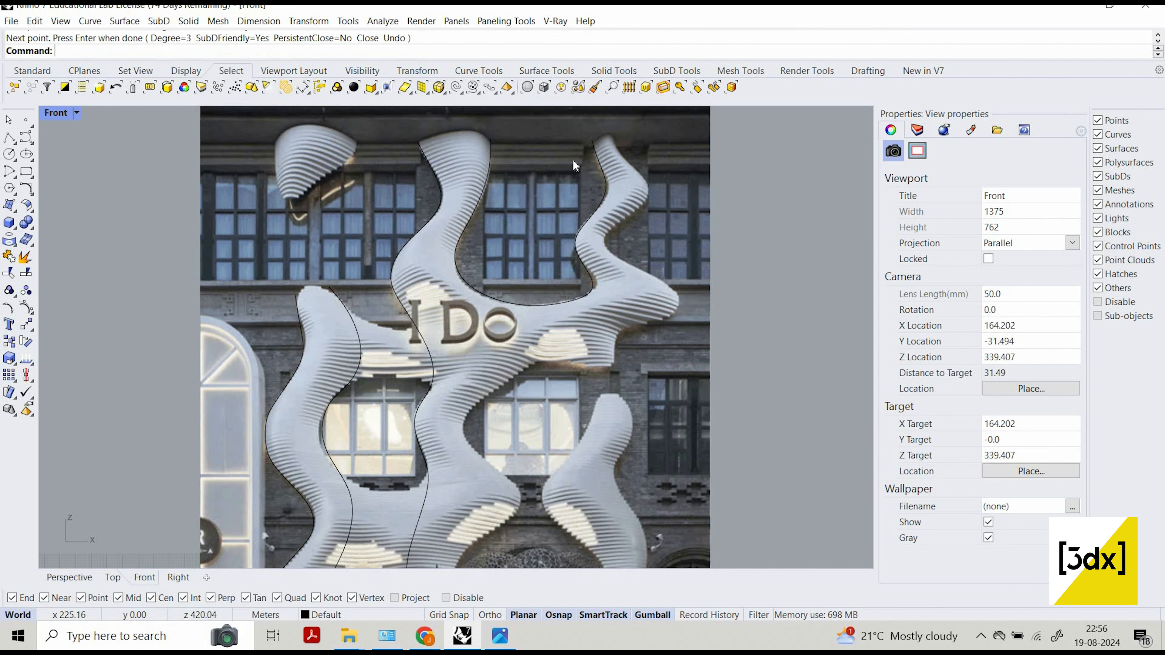
pyautogui.moveTo(572, 159); pyautogui.dragTo(493, 193, button='right')
pyautogui.scroll(4, 564, 165)
pyautogui.rightClick(559, 155)
pyautogui.click(523, 148)
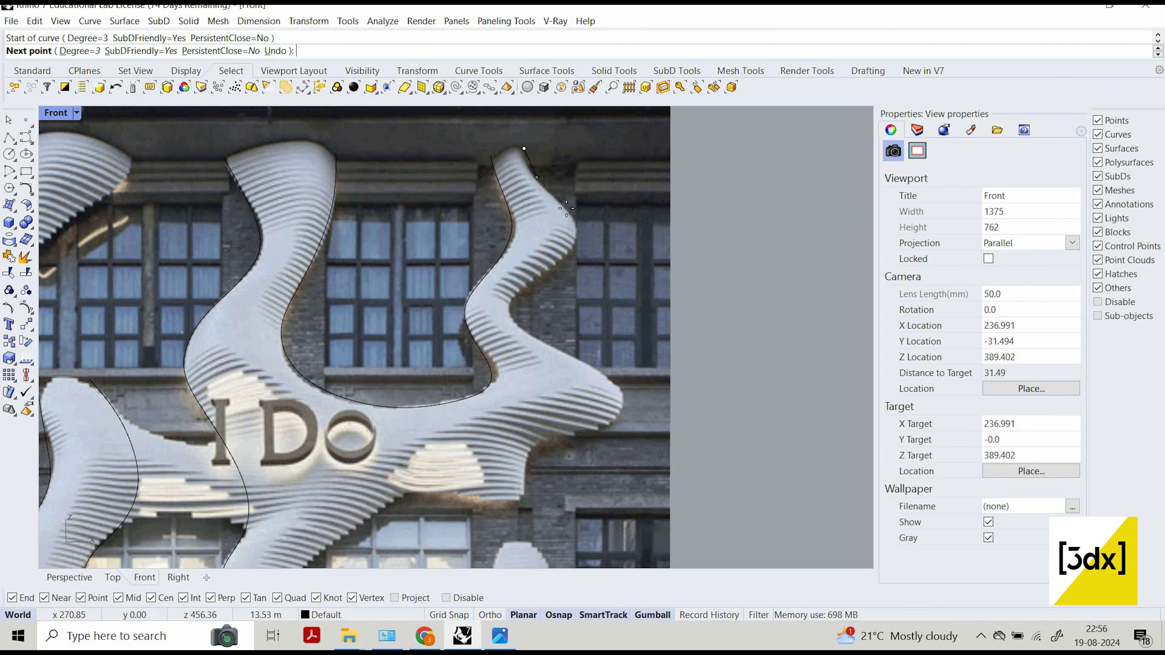
pyautogui.click(535, 178)
pyautogui.click(567, 208)
pyautogui.click(577, 230)
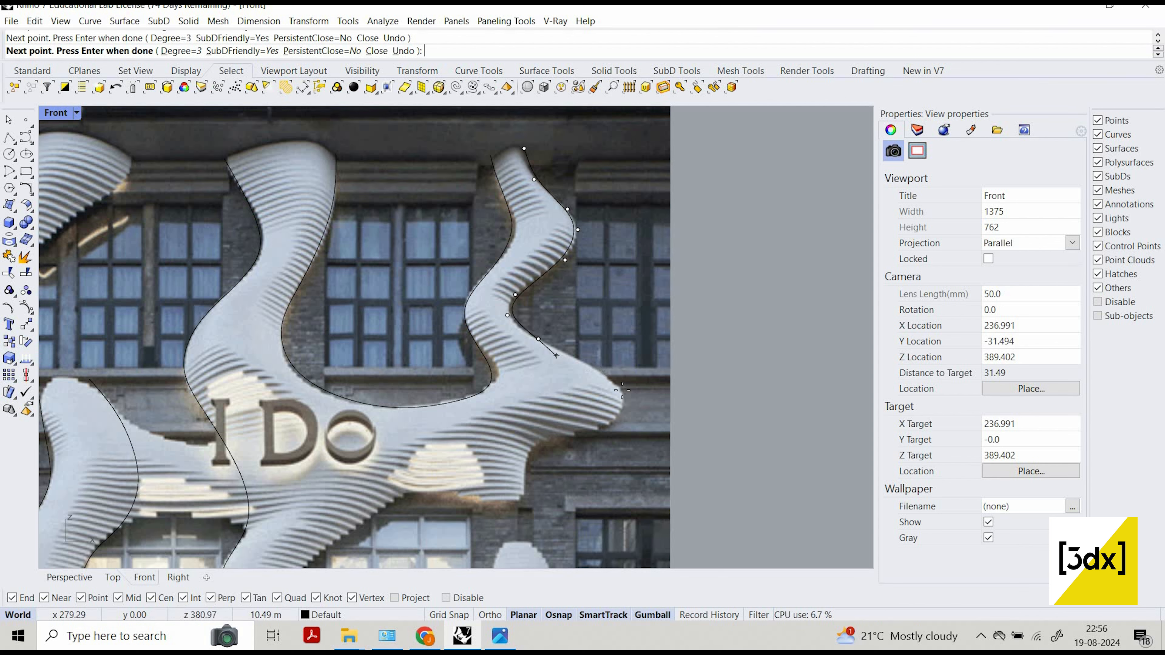
pyautogui.click(595, 368)
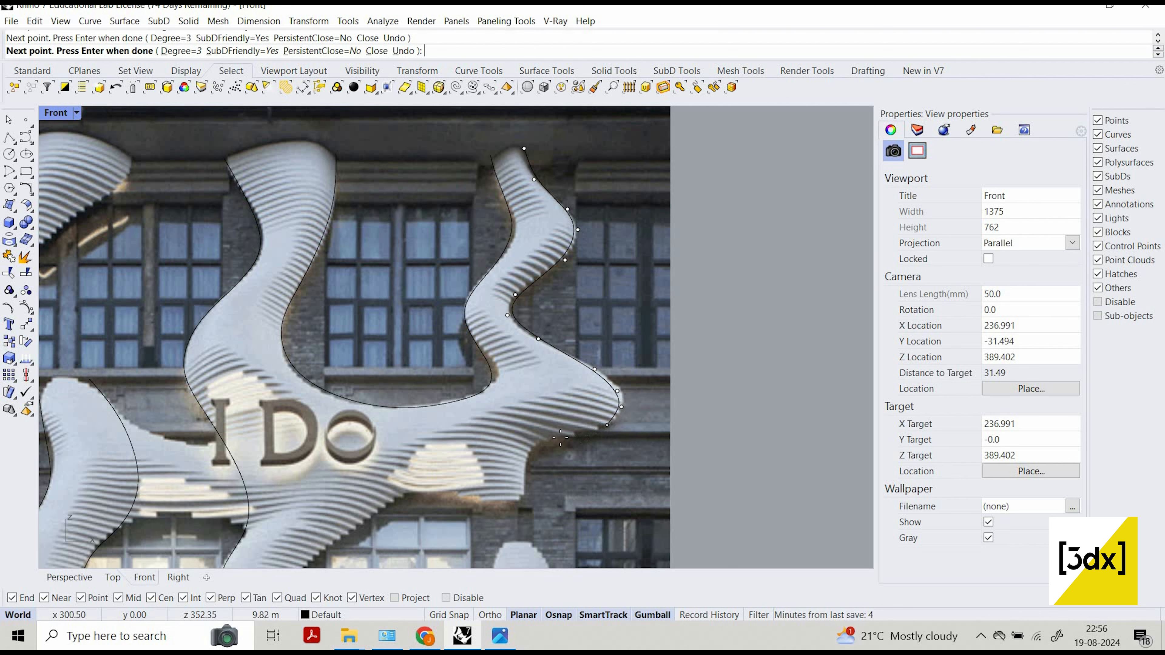
# Trace the right branch's outline around the pointed bulge, down its lower corner and back along the flat underside.
pyautogui.click(549, 438)
pyautogui.scroll(-3, 554, 442)
pyautogui.scroll(5, 545, 453)
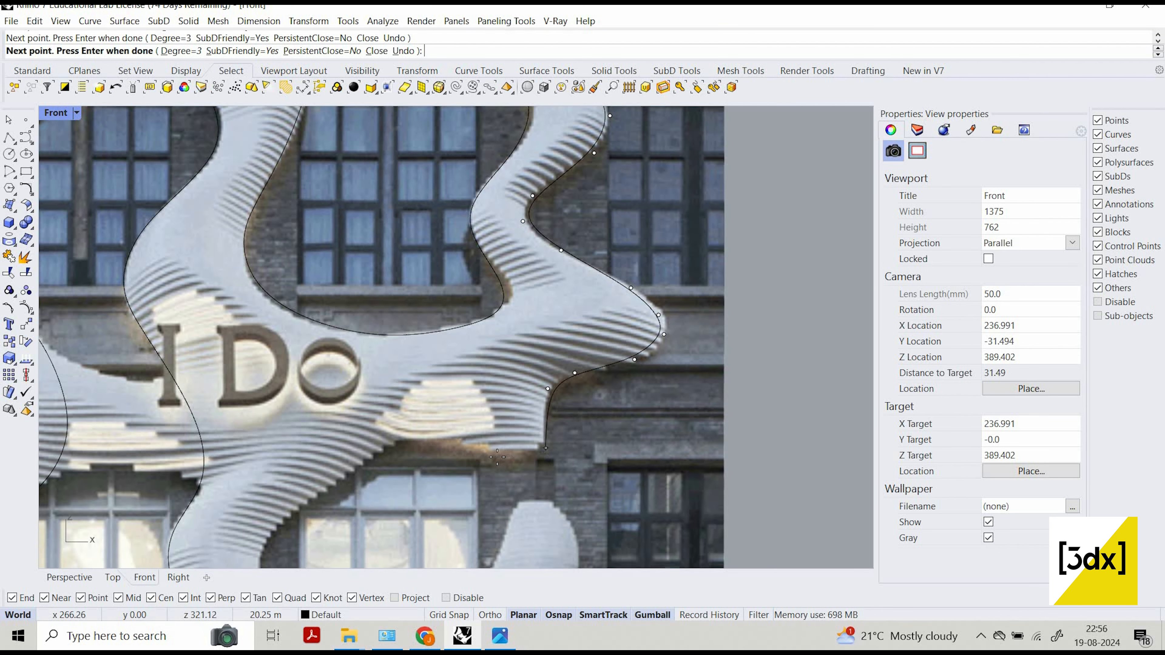
pyautogui.click(545, 447)
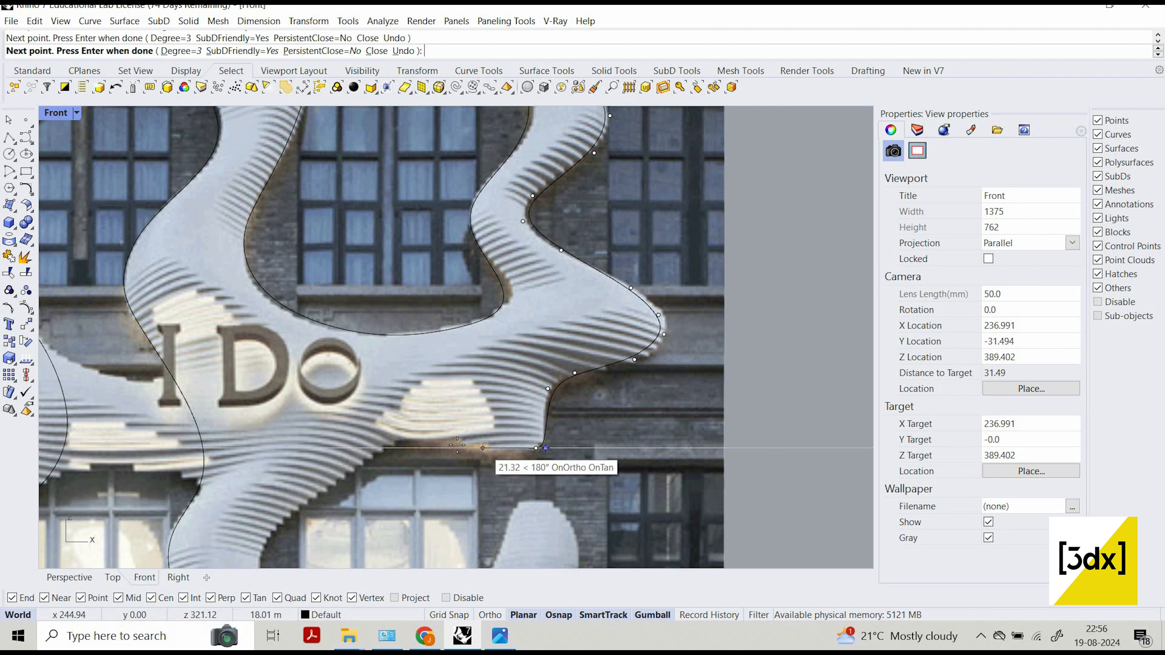
pyautogui.click(482, 448)
pyautogui.click(456, 444)
pyautogui.click(386, 448)
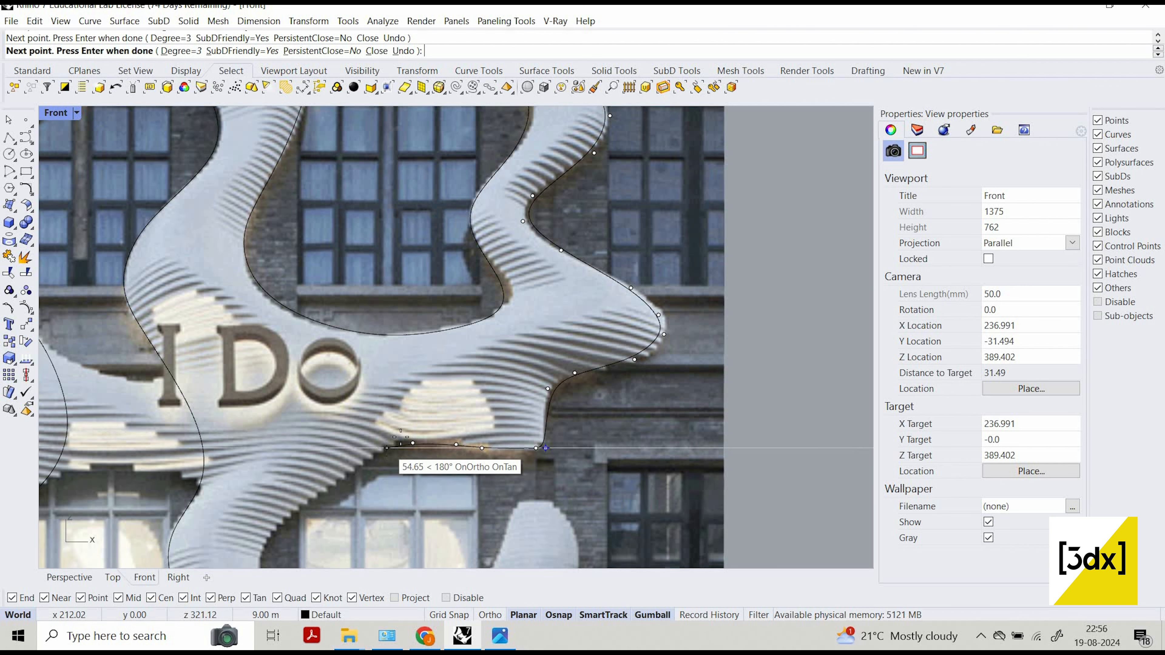
# Continue the curve down the middle column's right edge, following the left side of the right-hand window.
pyautogui.scroll(-3, 385, 447)
pyautogui.scroll(2, 385, 394)
pyautogui.click(357, 468)
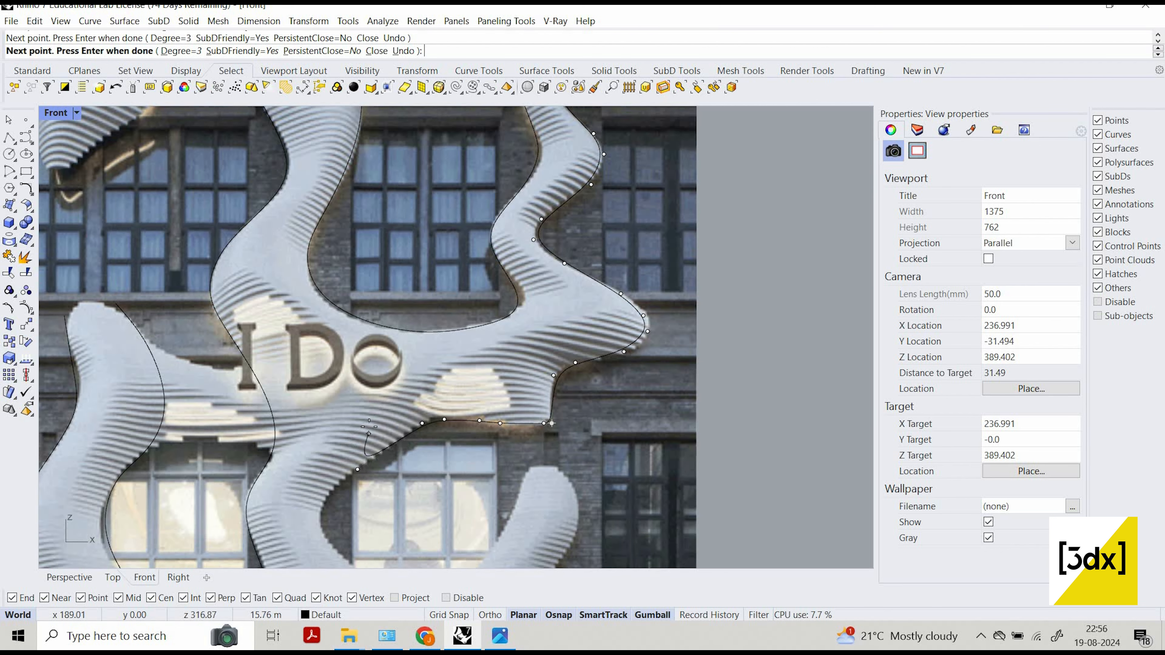
pyautogui.scroll(-2, 357, 468)
pyautogui.moveTo(357, 468); pyautogui.dragTo(400, 397, button='right')
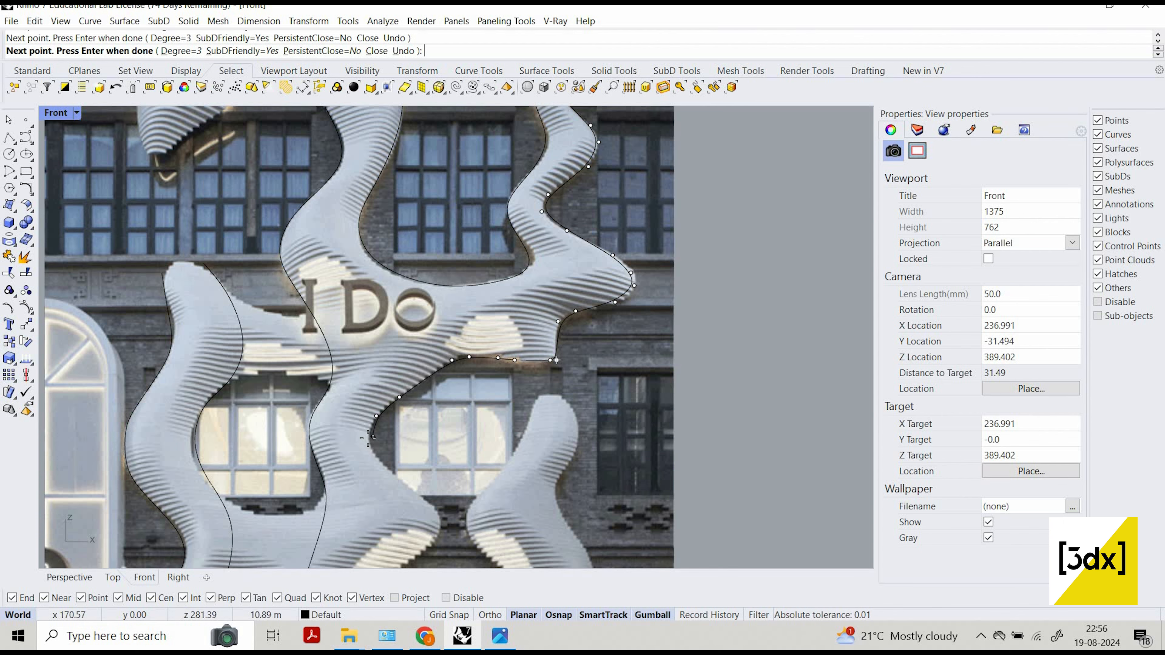
pyautogui.scroll(-2, 384, 453)
pyautogui.moveTo(384, 454); pyautogui.dragTo(376, 404, button='right')
pyautogui.scroll(2, 376, 403)
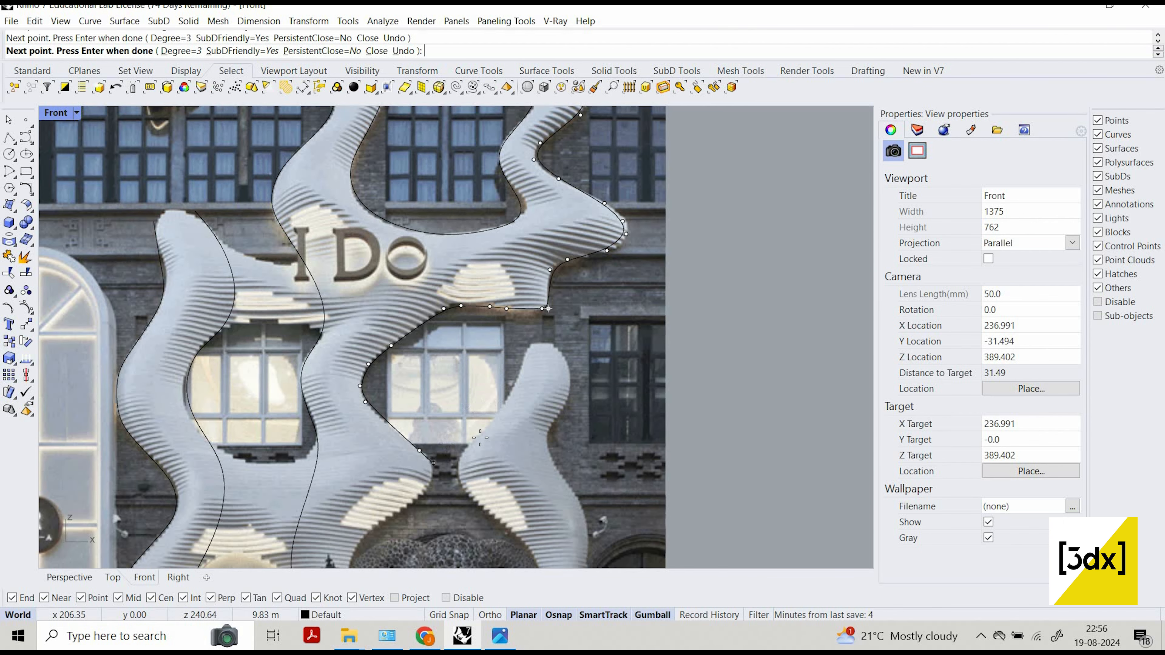
# Trace the middle column's right edge around the bulge below the window and in beside the elephant sculpture's ear.
pyautogui.scroll(-2, 456, 452)
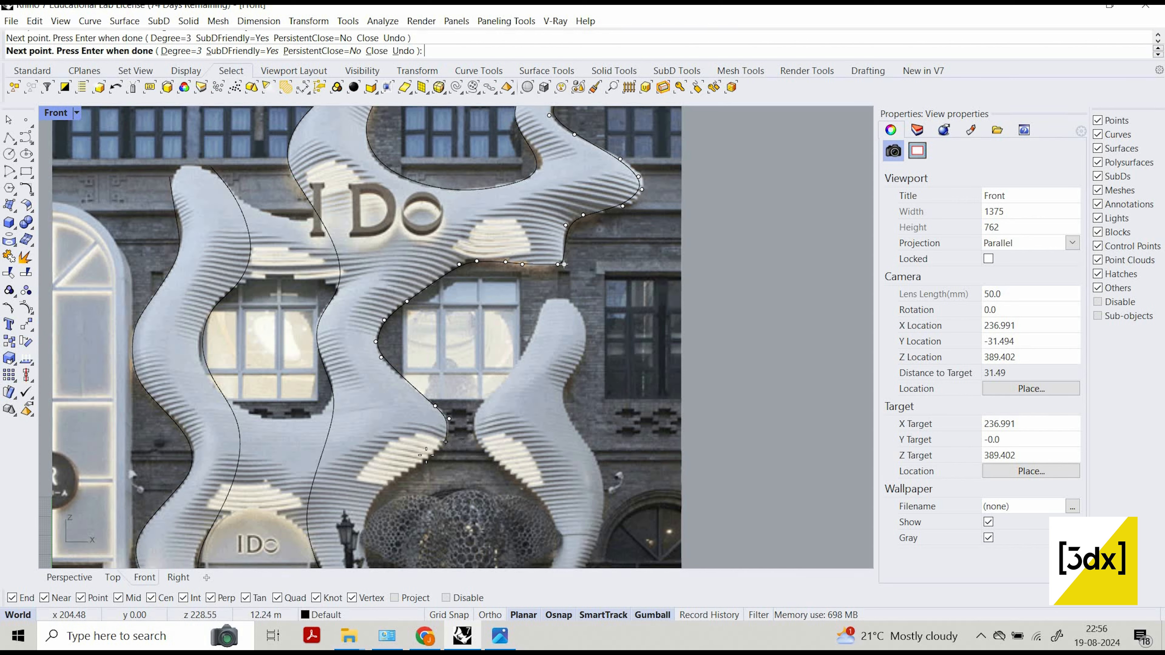
pyautogui.scroll(-2, 450, 422)
pyautogui.scroll(2, 436, 439)
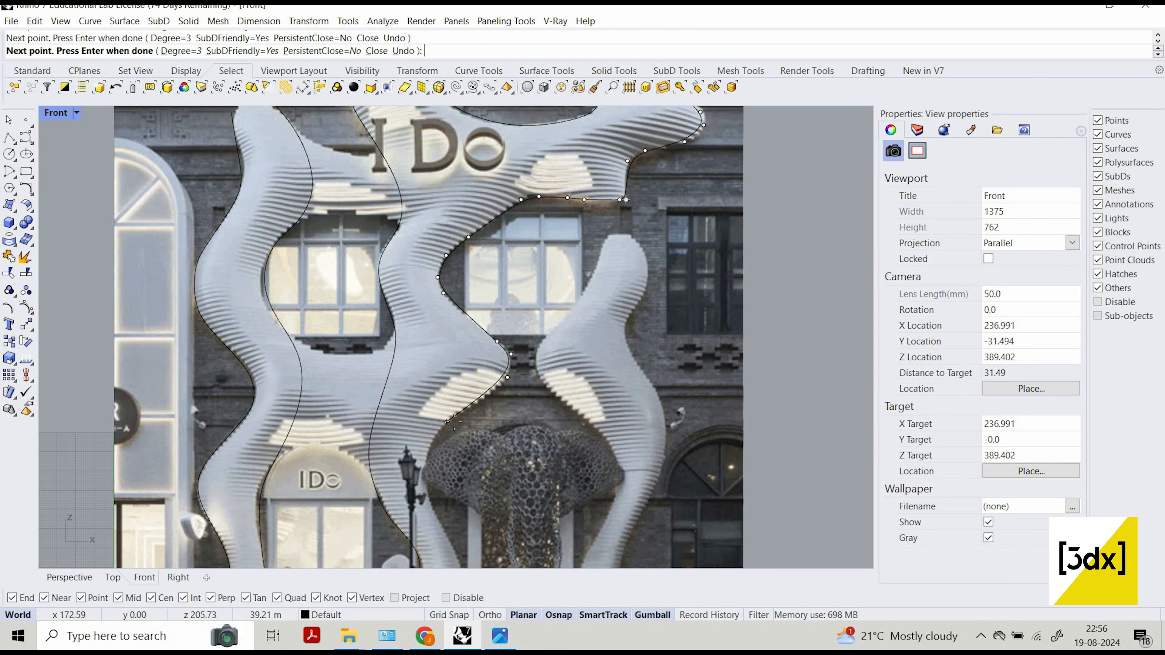
pyautogui.moveTo(431, 409); pyautogui.dragTo(439, 344, button='right')
pyautogui.click(432, 405)
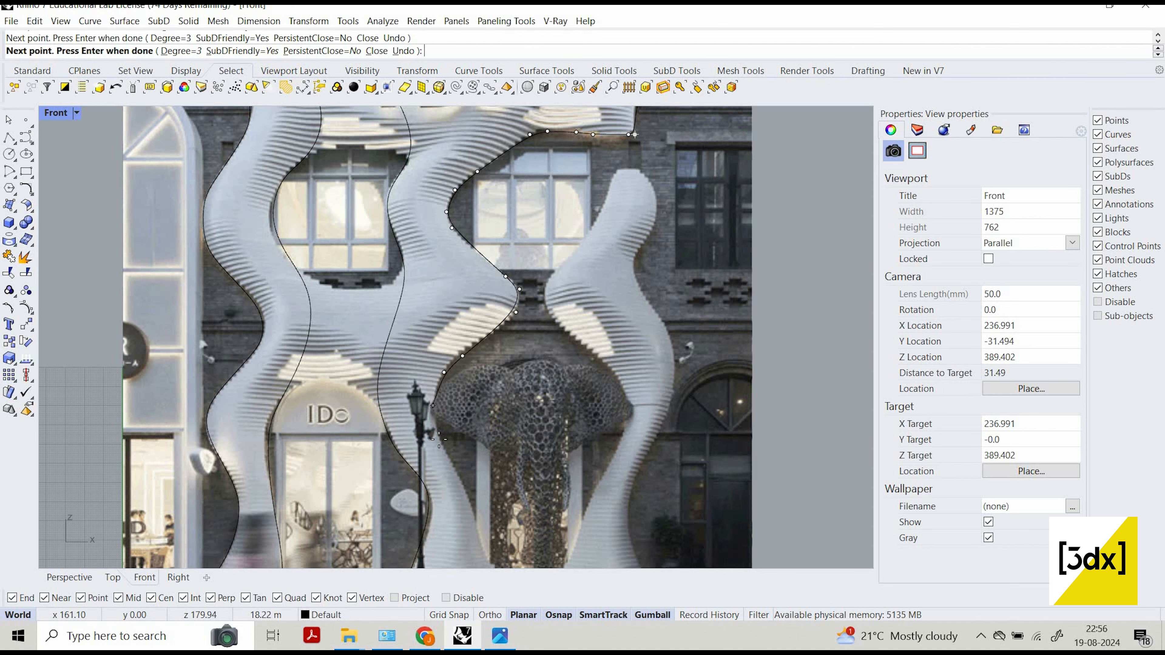
# Trace the middle column's right edge down beside the elephant sculpture to the ground and finish the curve.
pyautogui.scroll(-2, 468, 416)
pyautogui.scroll(1, 471, 454)
pyautogui.click(439, 439)
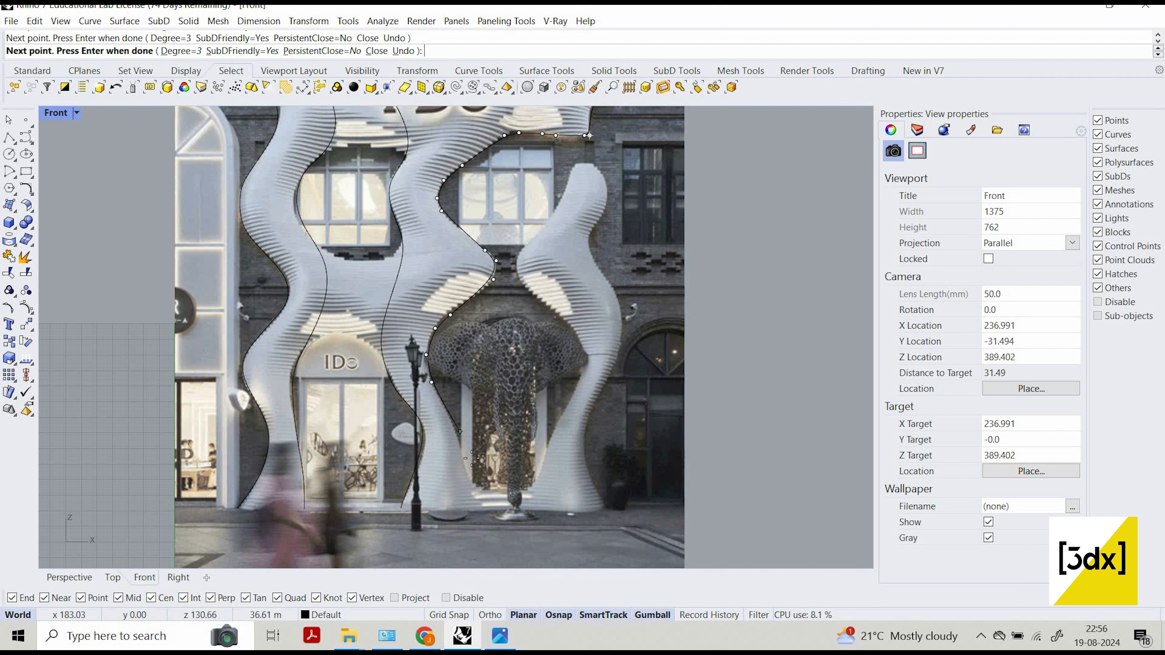
pyautogui.click(479, 499)
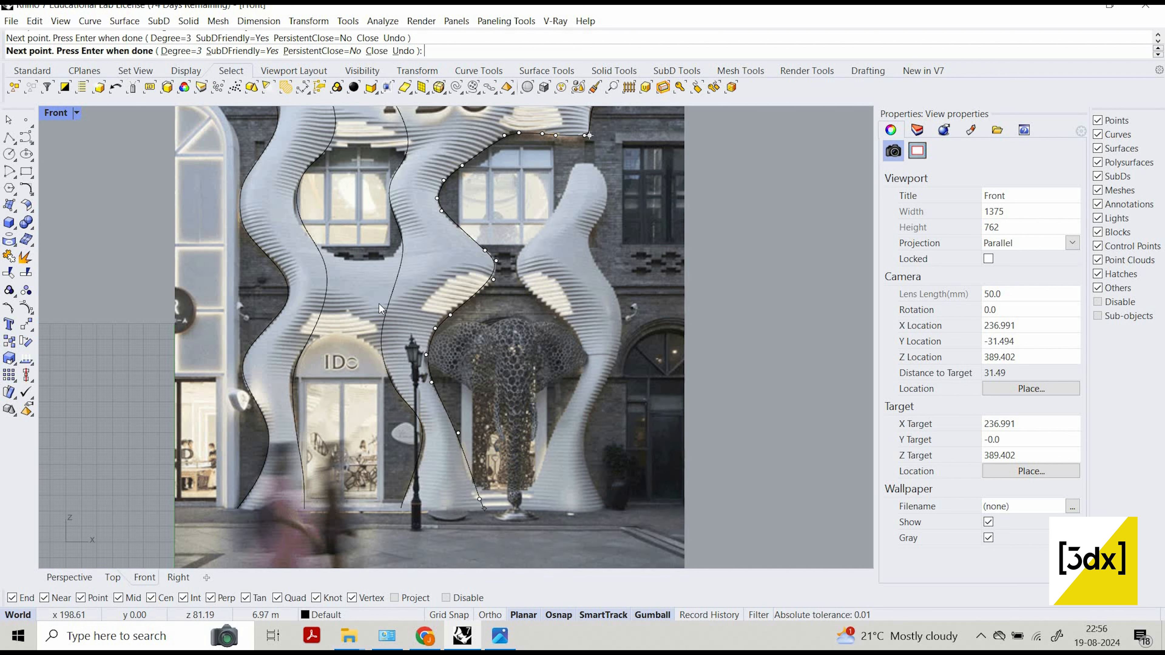
pyautogui.press('Return')
pyautogui.press('Return')
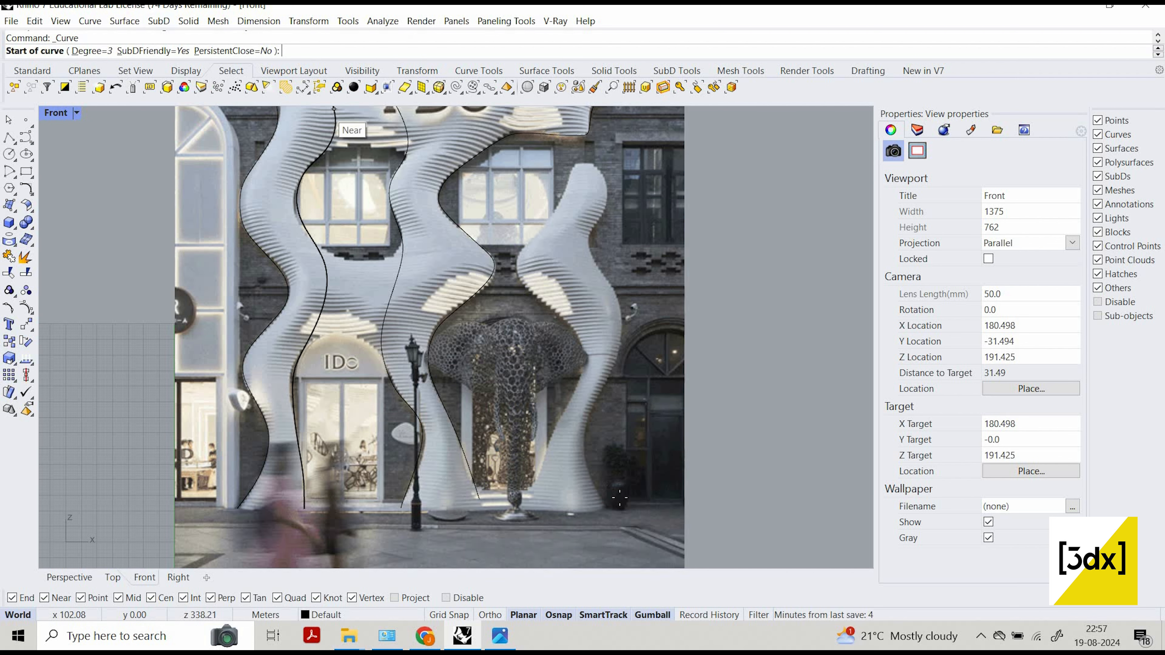
# Trace the right column's left edge with a curve from the ground up past the elephant sculpture and the bulge to the column's rounded tip.
pyautogui.scroll(2, 557, 504)
pyautogui.click(514, 506)
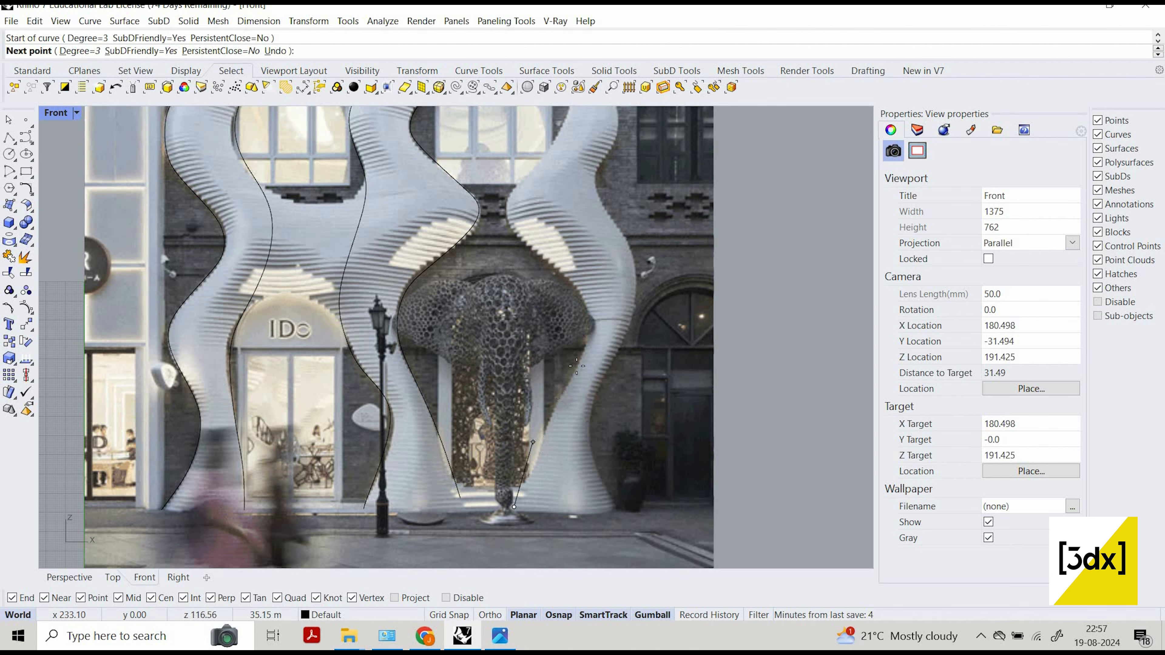
pyautogui.click(577, 365)
pyautogui.click(596, 332)
pyautogui.click(576, 285)
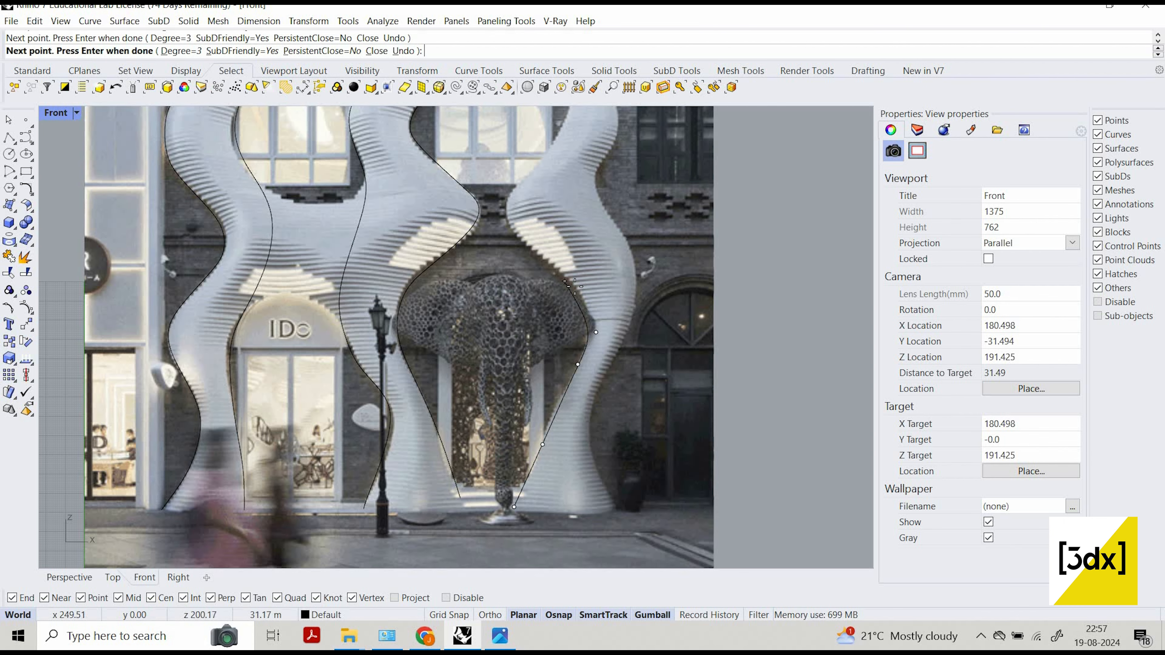
pyautogui.click(505, 197)
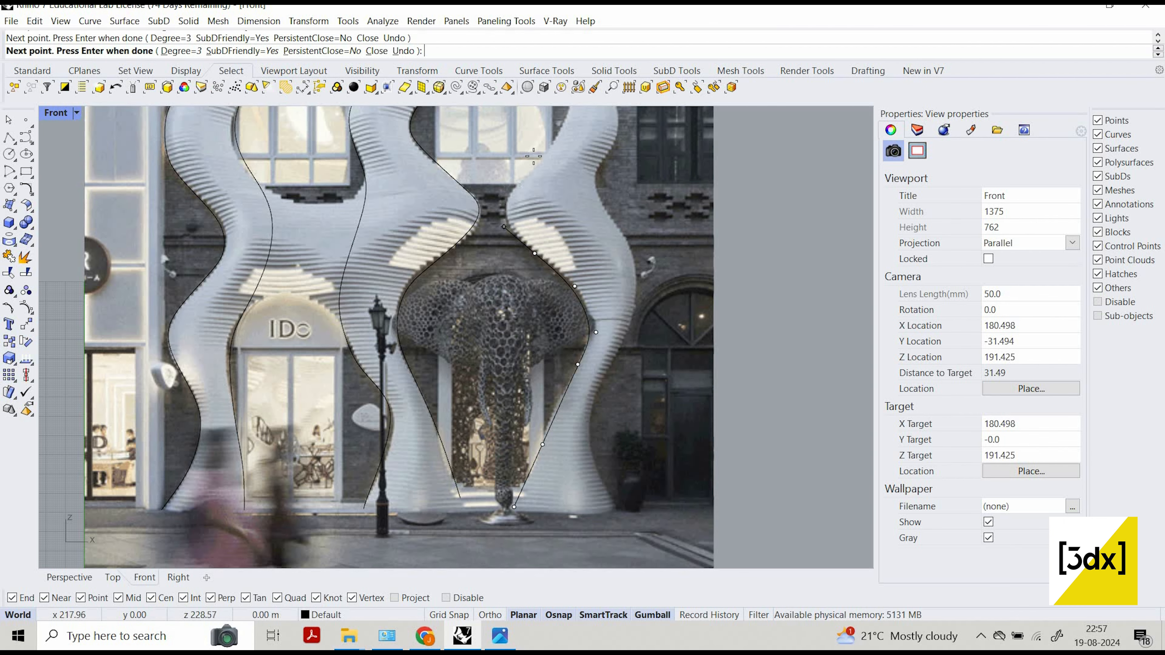
pyautogui.click(538, 156)
pyautogui.scroll(-2, 527, 241)
pyautogui.scroll(2, 528, 239)
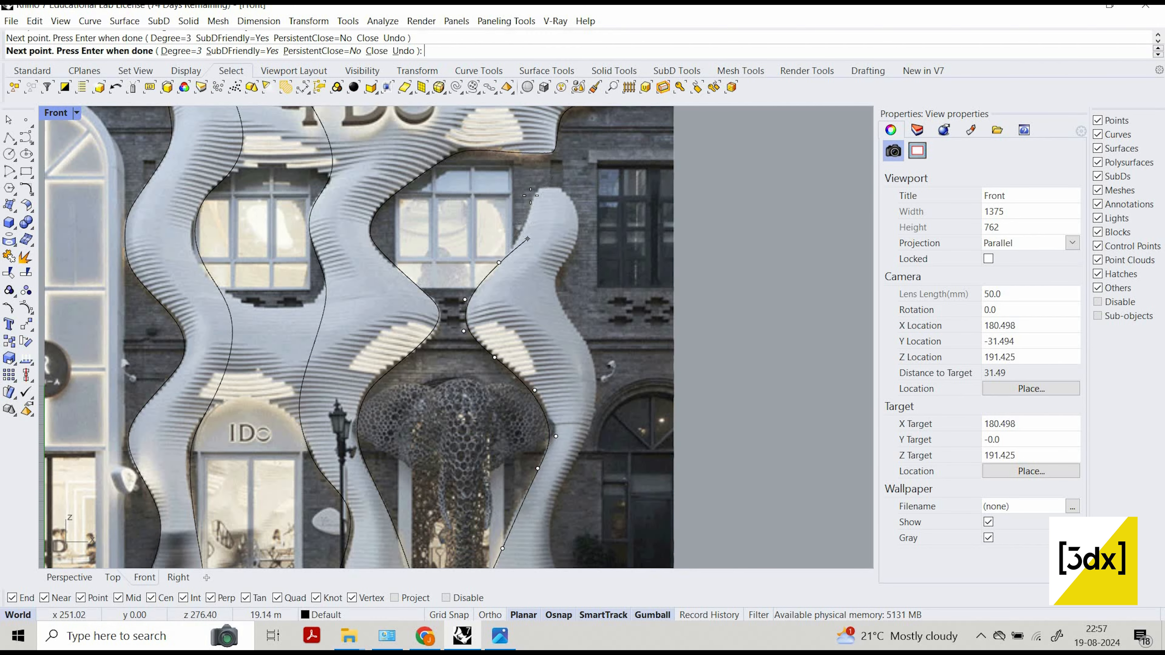
pyautogui.press('Return')
pyautogui.press('Return')
# Trace the right column's right edge with a second curve from its rounded tip down to the ground.
pyautogui.click(564, 185)
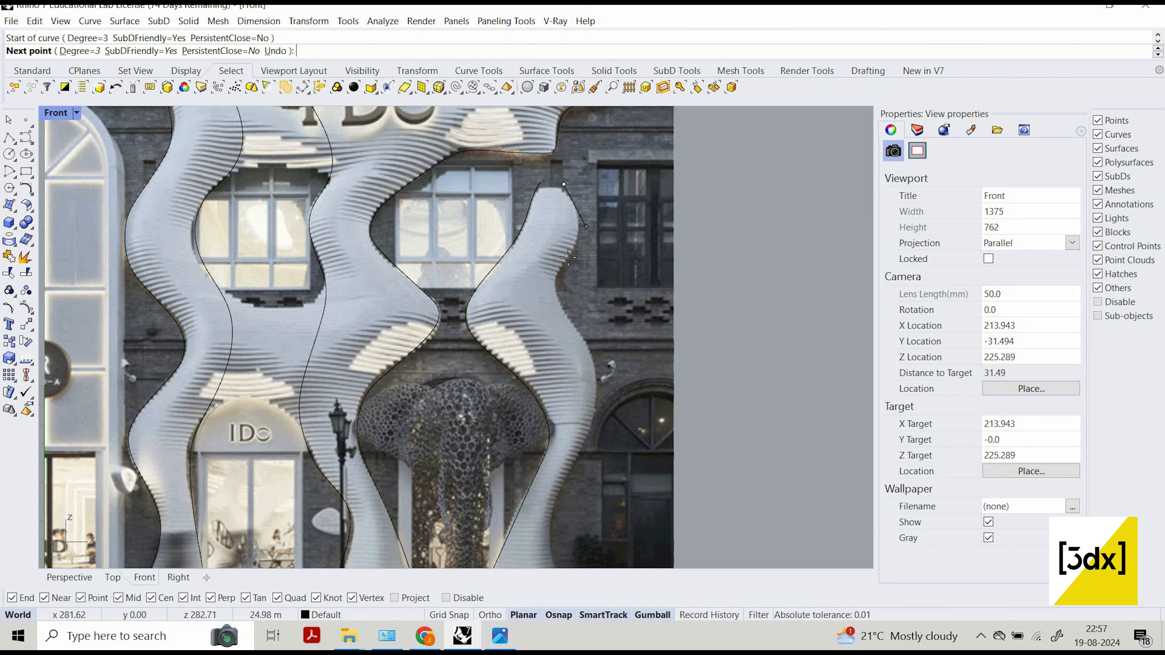
pyautogui.click(586, 216)
pyautogui.click(568, 256)
pyautogui.click(556, 277)
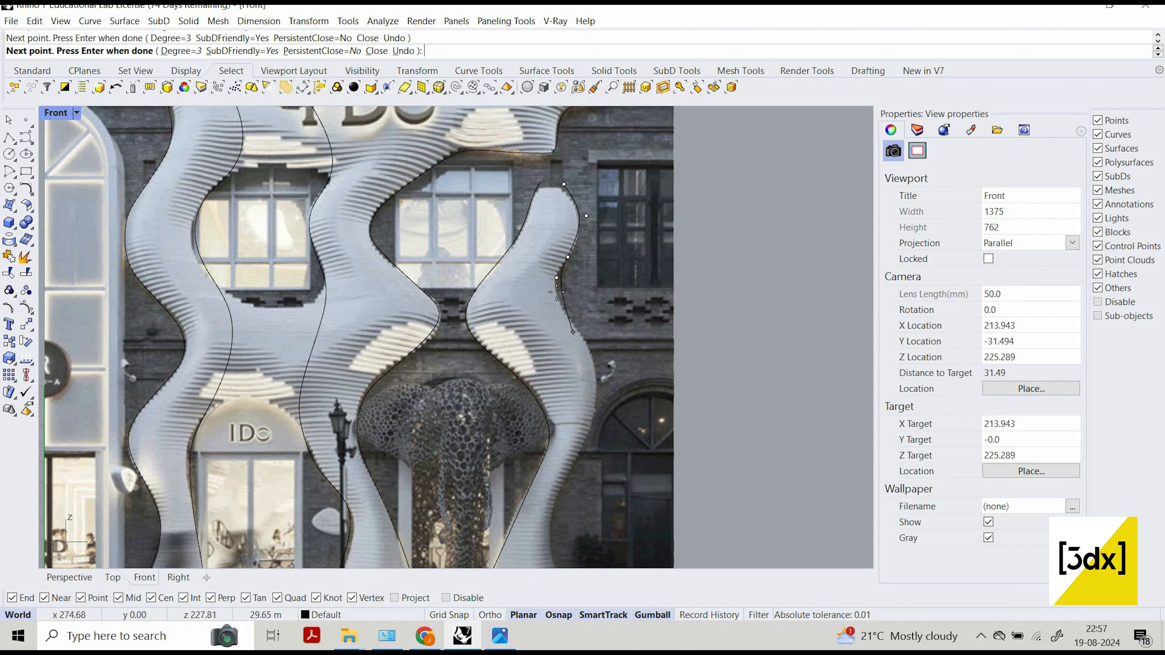
pyautogui.click(556, 292)
pyautogui.scroll(-2, 607, 314)
pyautogui.moveTo(608, 344); pyautogui.dragTo(618, 306, button='right')
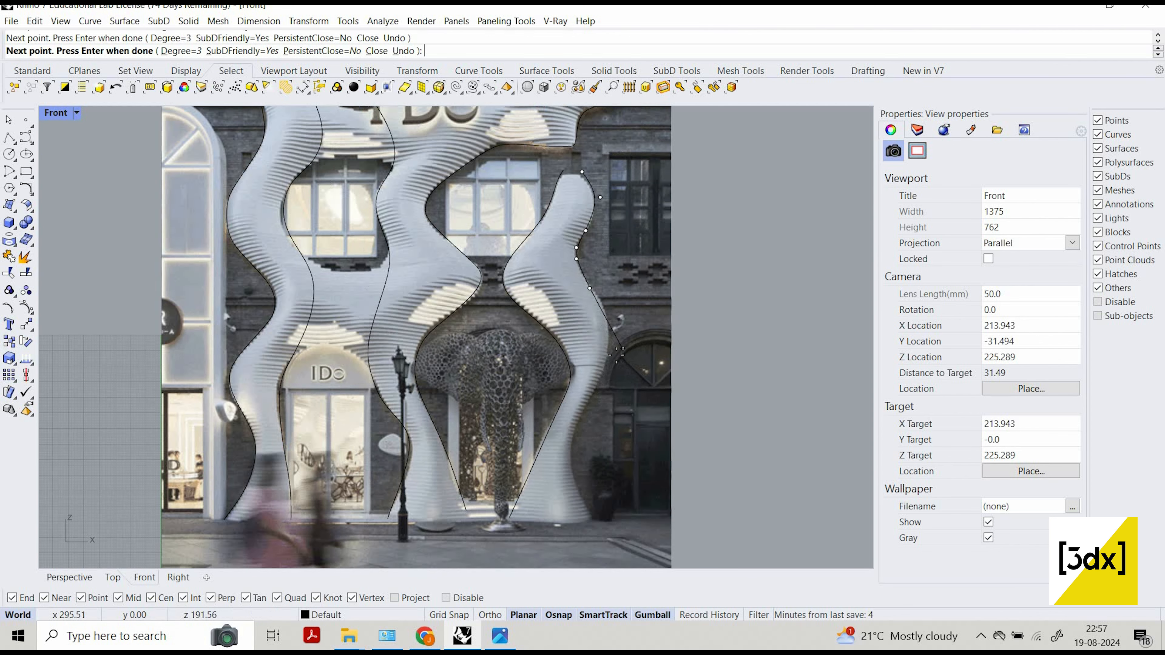
pyautogui.click(605, 312)
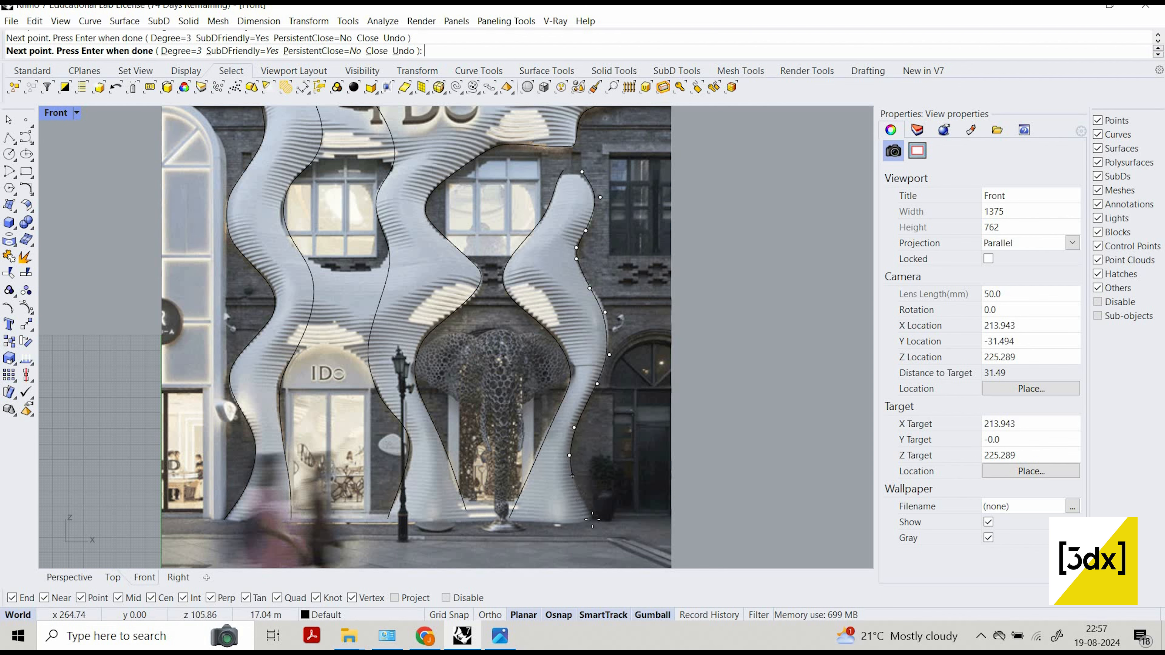
pyautogui.press('Return')
pyautogui.scroll(-2, 438, 300)
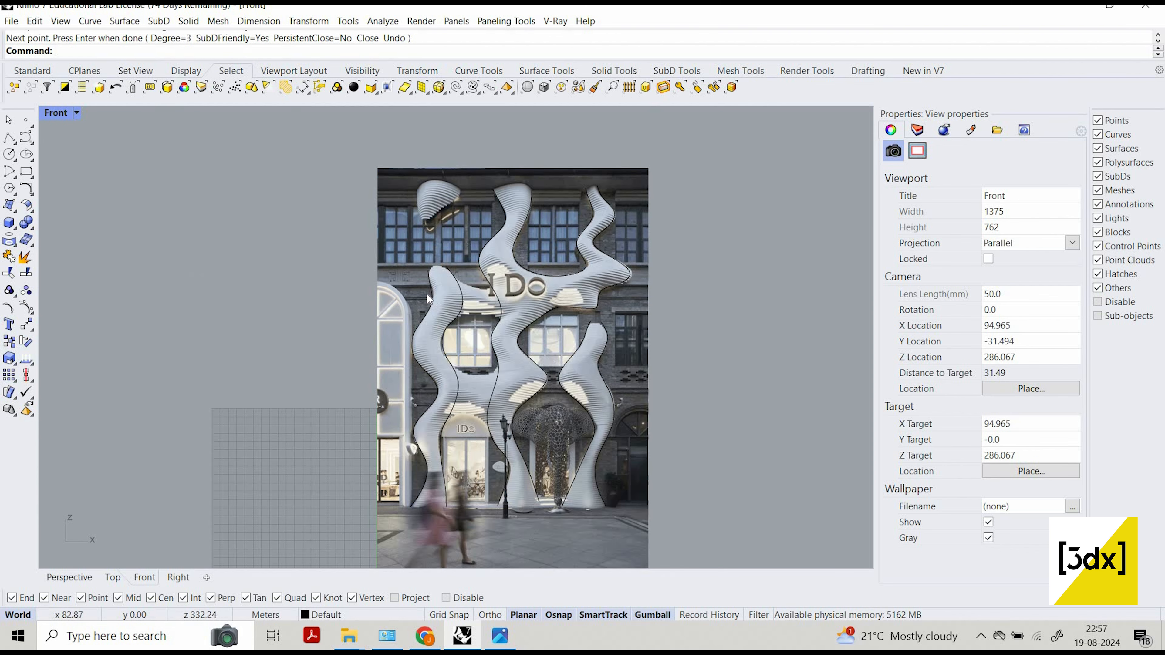
pyautogui.scroll(4, 426, 294)
pyautogui.click(428, 294)
pyautogui.click(470, 267)
pyautogui.keyDown('shift'); pyautogui.click(471, 265); pyautogui.keyUp('shift')
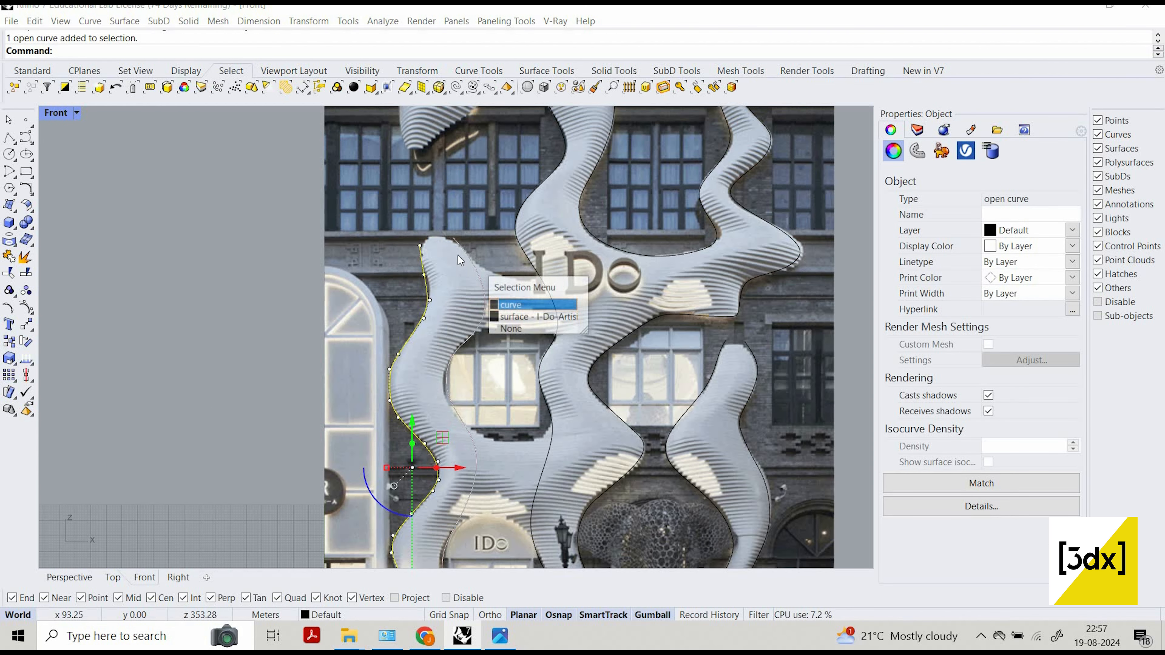
pyautogui.click(458, 255)
pyautogui.scroll(-3, 419, 115)
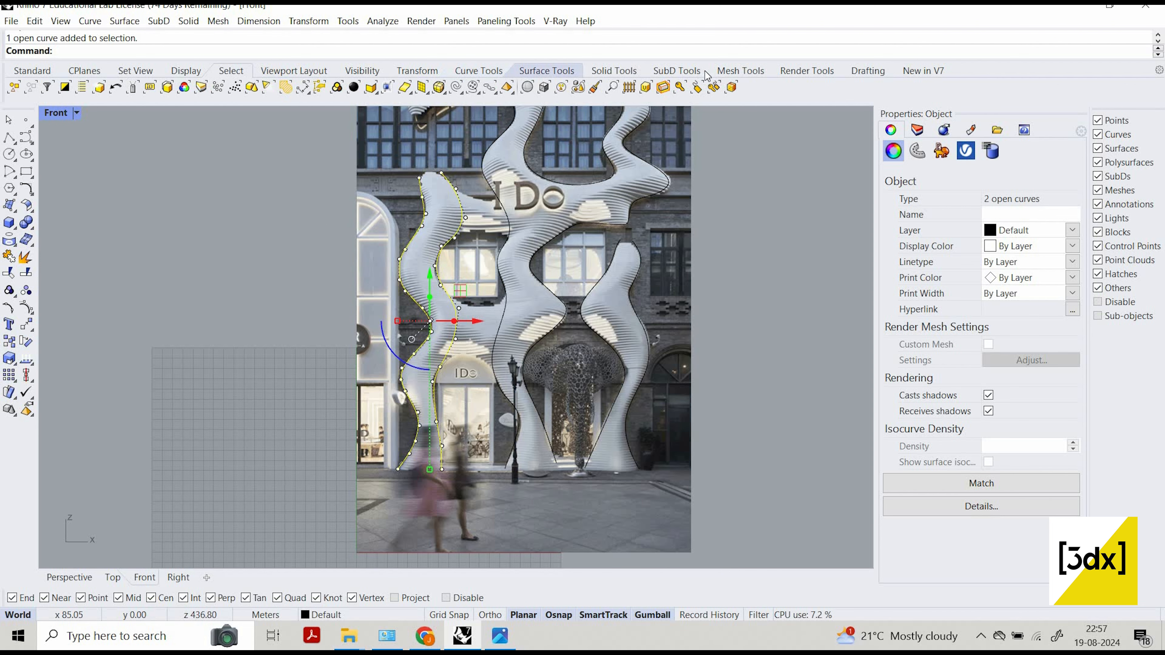
pyautogui.click(689, 76)
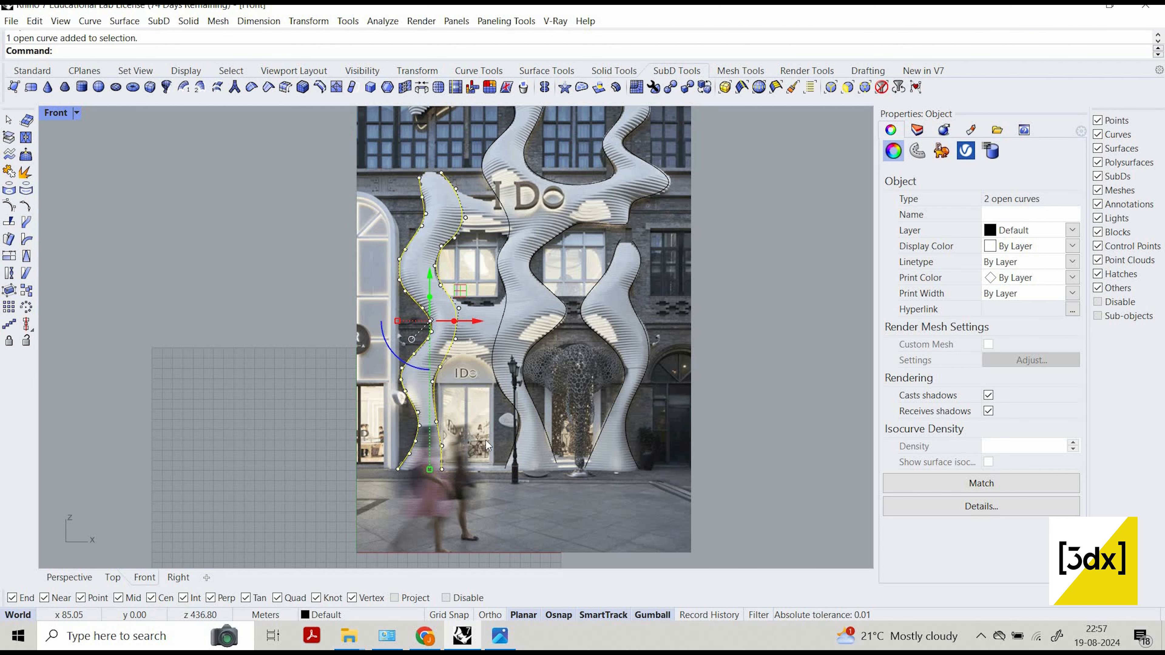
pyautogui.press('Escape')
# Trace the detached cap shape above the left column with a curve down its left side, around its tip and back up its lower edge.
pyautogui.scroll(-6, 485, 413)
pyautogui.scroll(13, 447, 262)
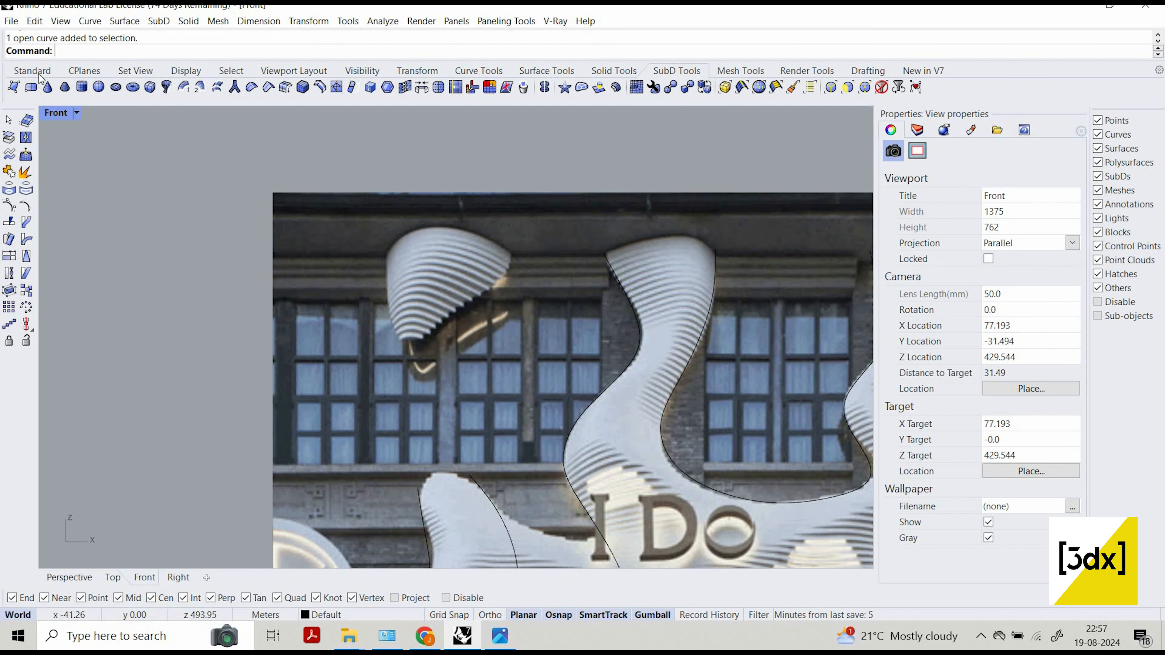
pyautogui.click(32, 73)
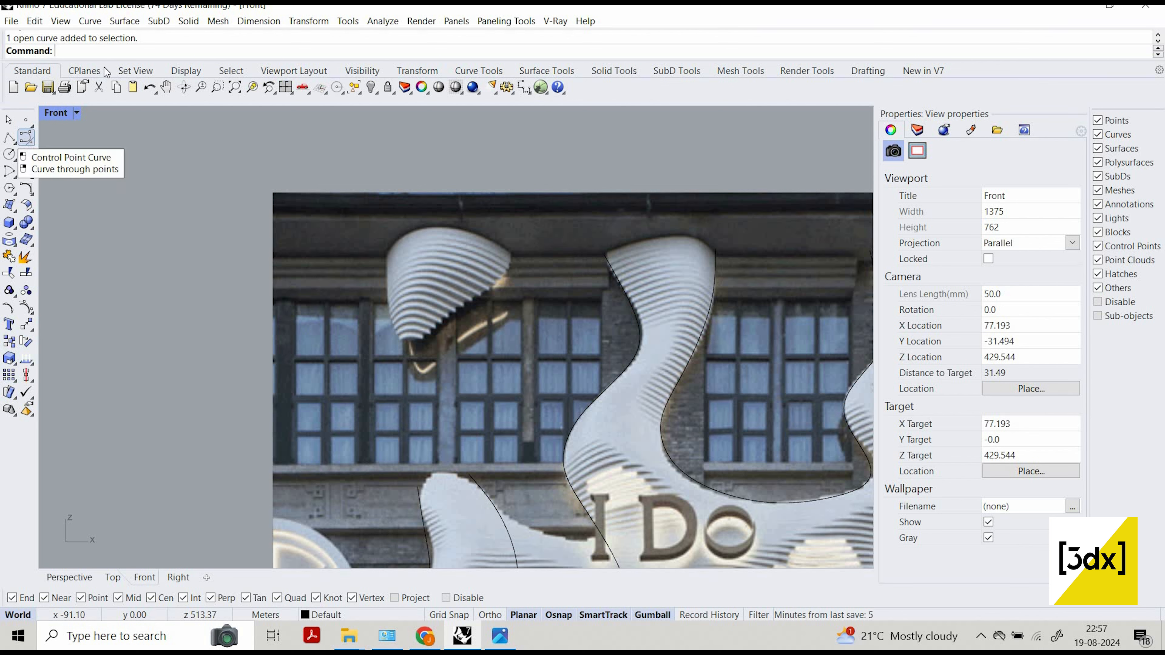
pyautogui.click(25, 140)
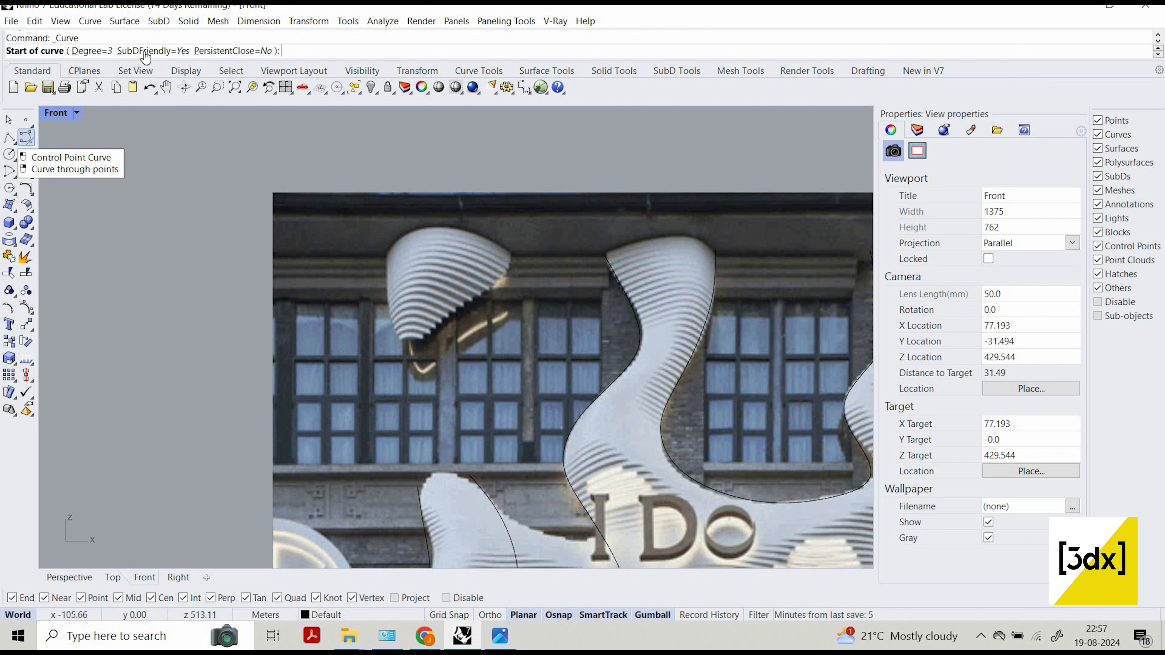
pyautogui.click(386, 255)
pyautogui.click(388, 310)
pyautogui.click(401, 341)
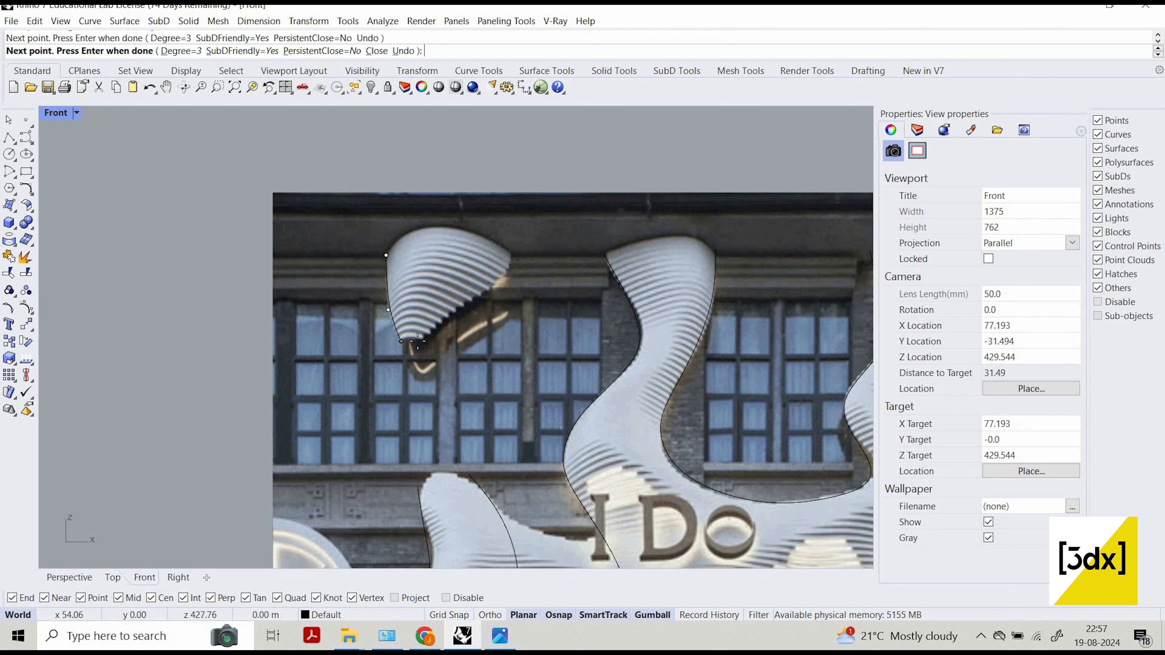
pyautogui.click(413, 343)
pyautogui.click(469, 303)
pyautogui.press('Return')
# Create a SubD loft between the left column's two edge curves with 1 division between shapes.
pyautogui.scroll(-3, 488, 221)
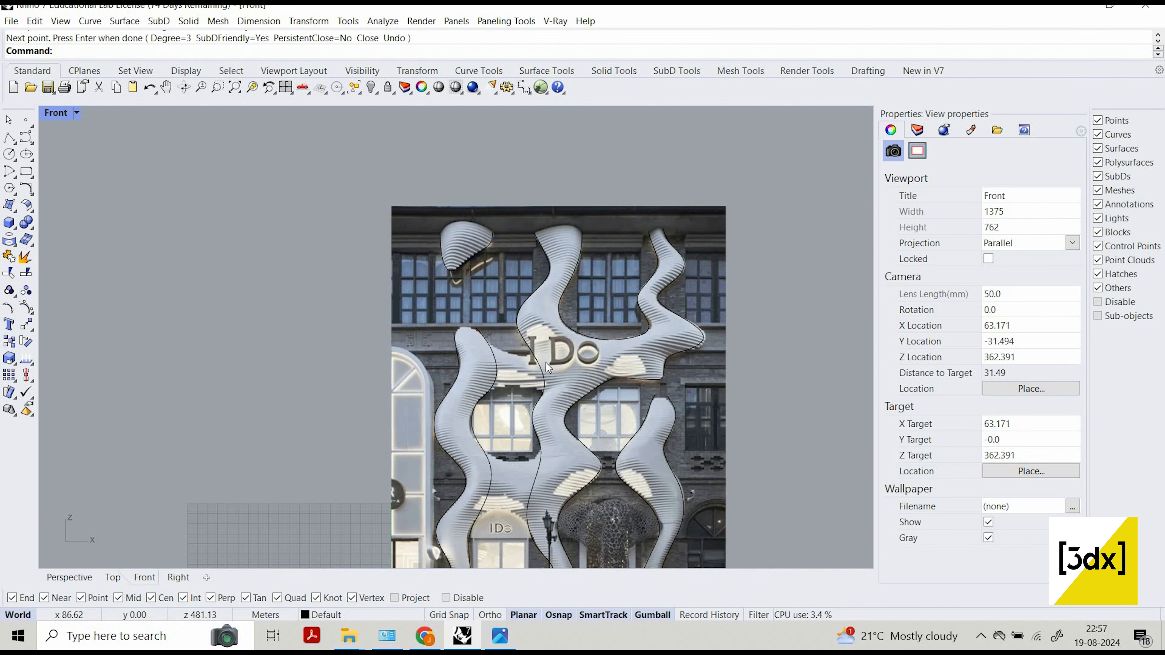
pyautogui.scroll(-3, 440, 330)
pyautogui.scroll(4, 453, 295)
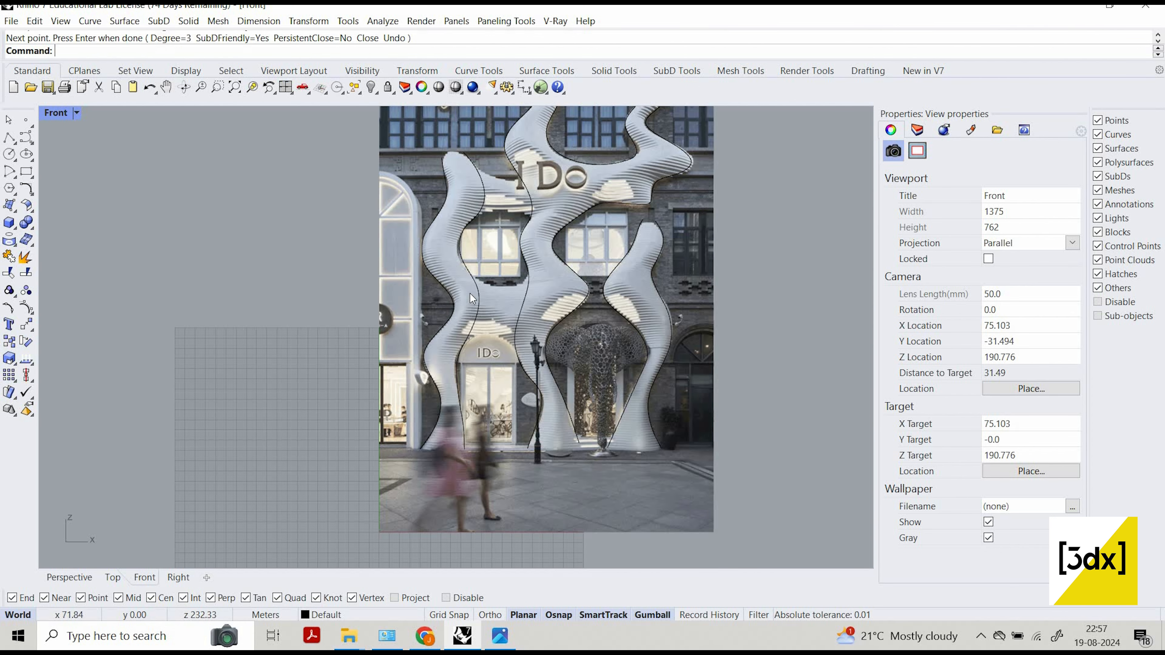
pyautogui.click(469, 293)
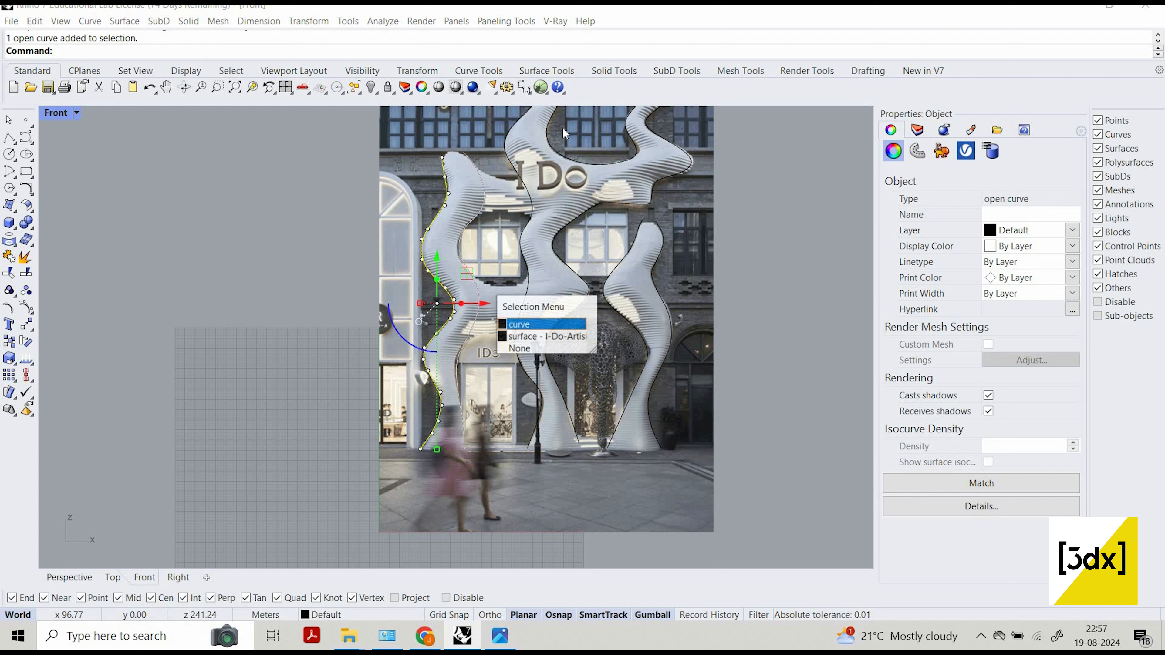
pyautogui.press('Return')
pyautogui.click(659, 68)
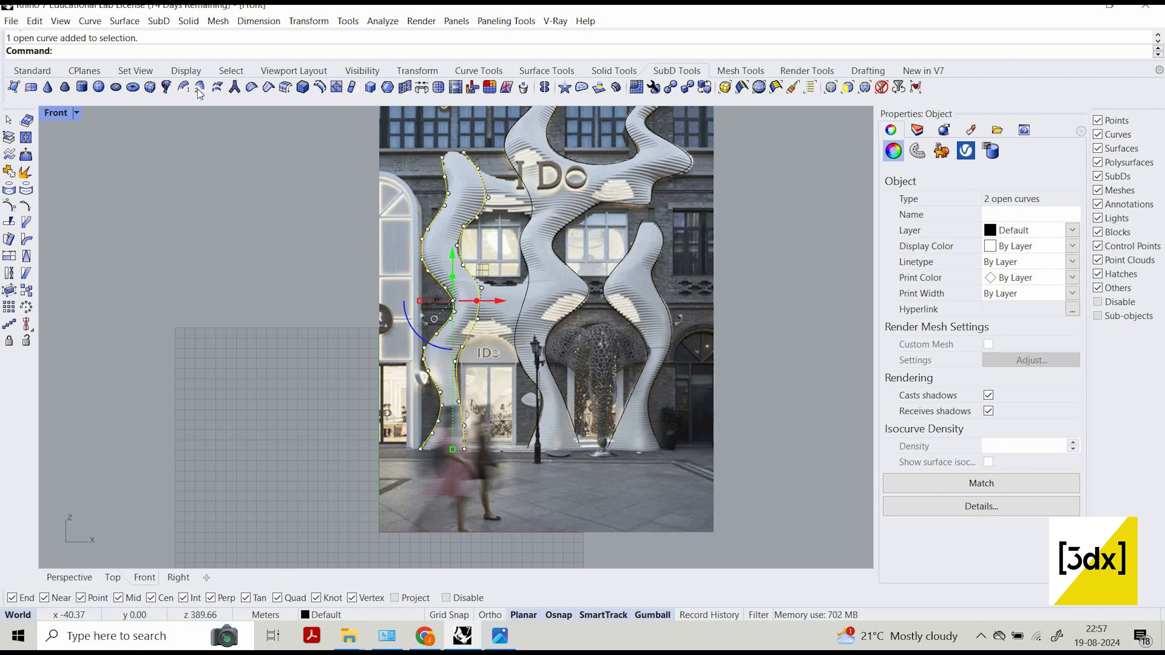
pyautogui.click(218, 86)
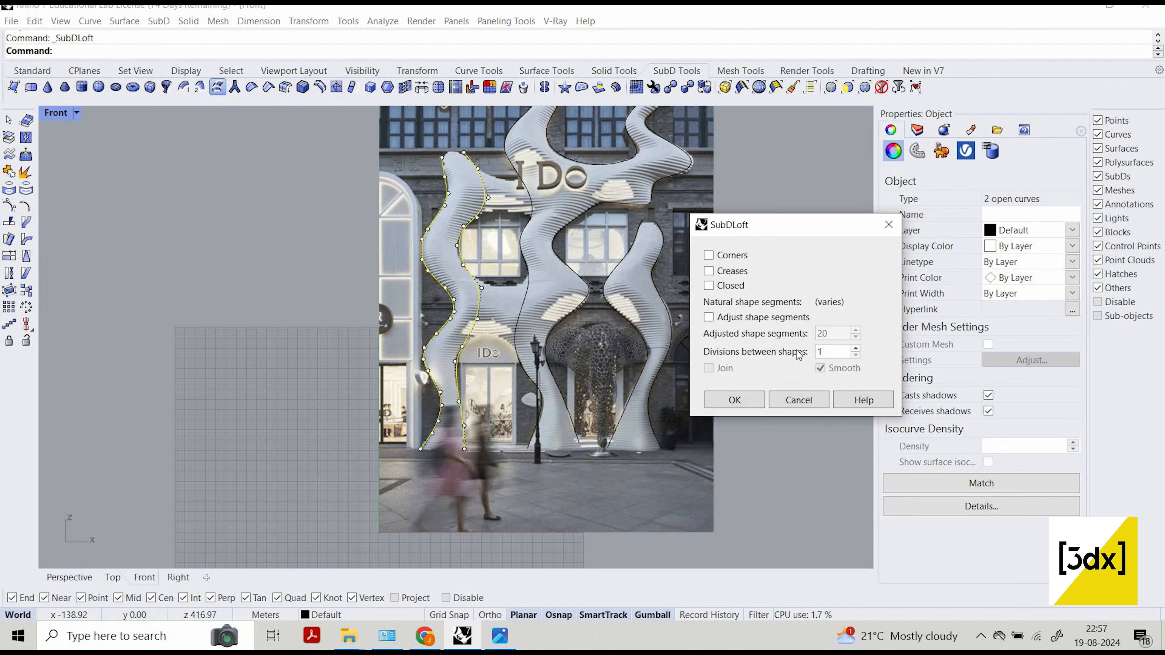
pyautogui.press('Escape')
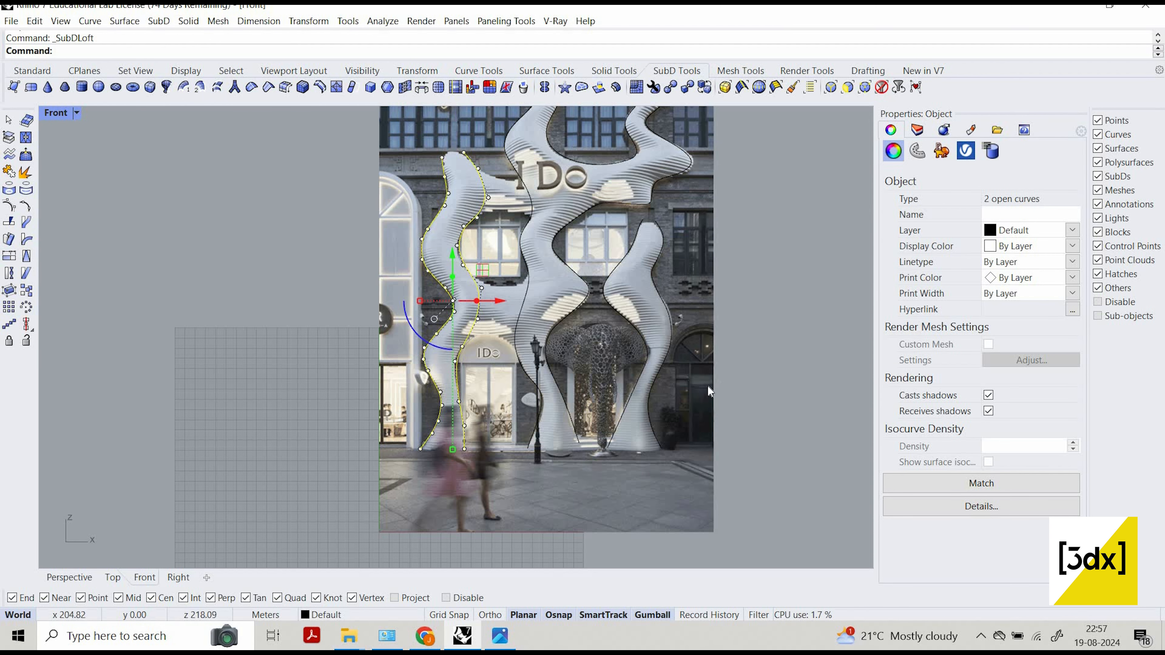
# Hide the reference picture and set the Front viewport's display mode to Shaded.
pyautogui.click(674, 383)
pyautogui.hotkey('ctrl', 'h')
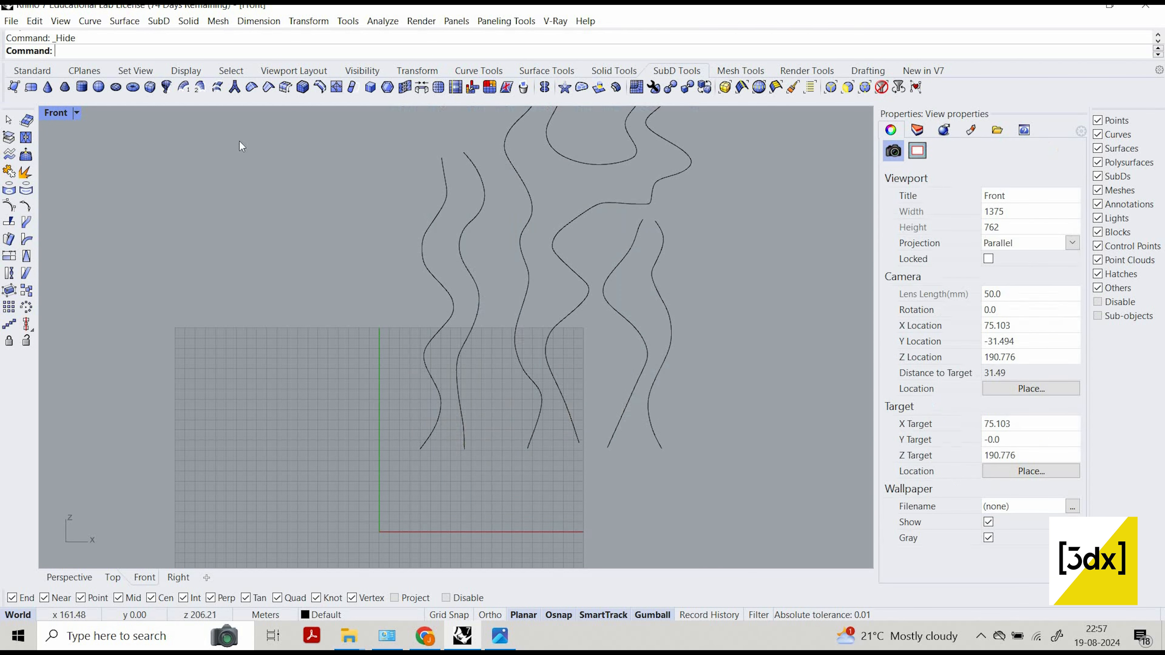
pyautogui.click(76, 113)
pyautogui.click(119, 112)
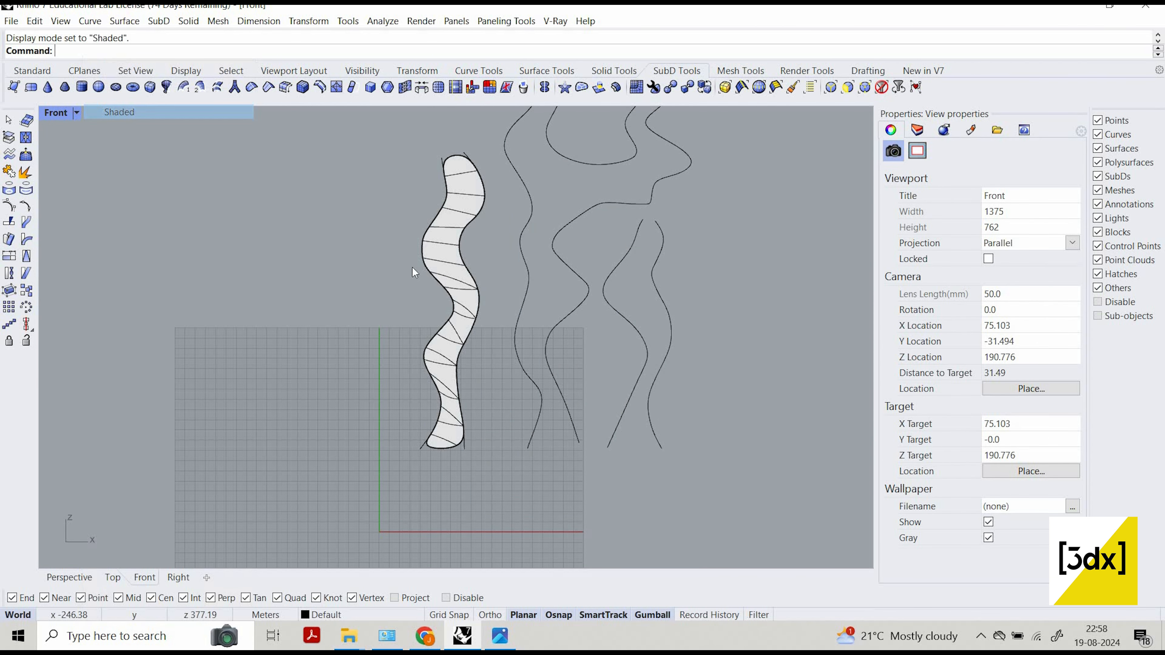
# Inspect the left column's SubD loft along its length and delete it, keeping the edge curves.
pyautogui.scroll(3, 431, 270)
pyautogui.scroll(-2, 454, 161)
pyautogui.scroll(3, 449, 161)
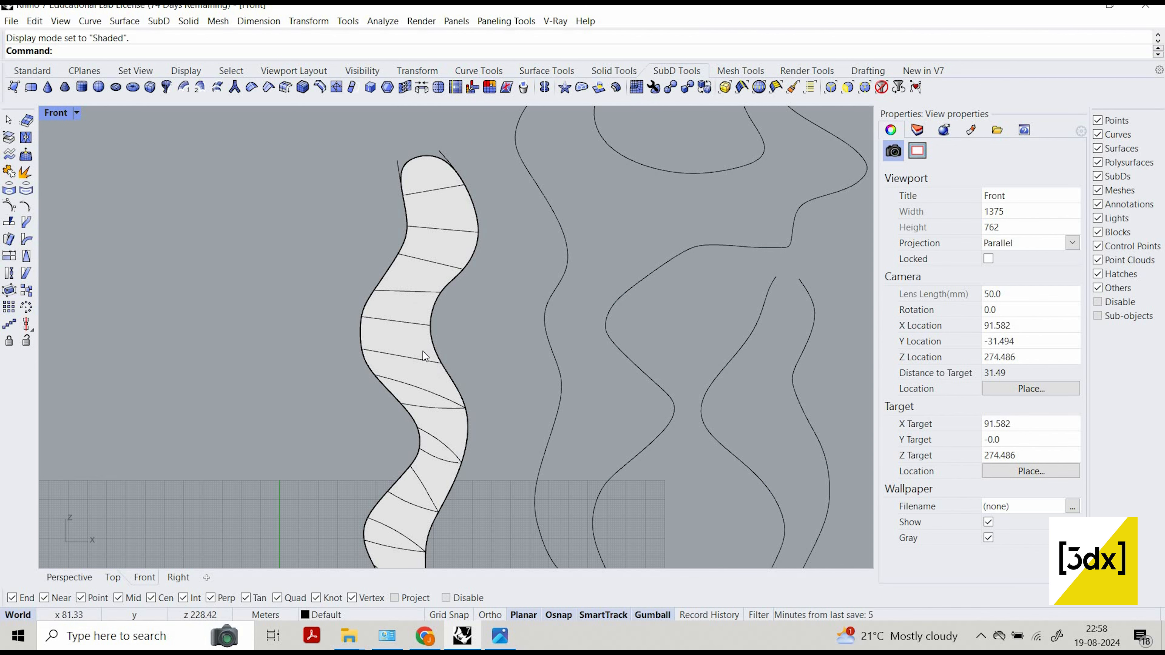
pyautogui.scroll(-3, 422, 352)
pyautogui.scroll(2, 409, 291)
pyautogui.click(410, 290)
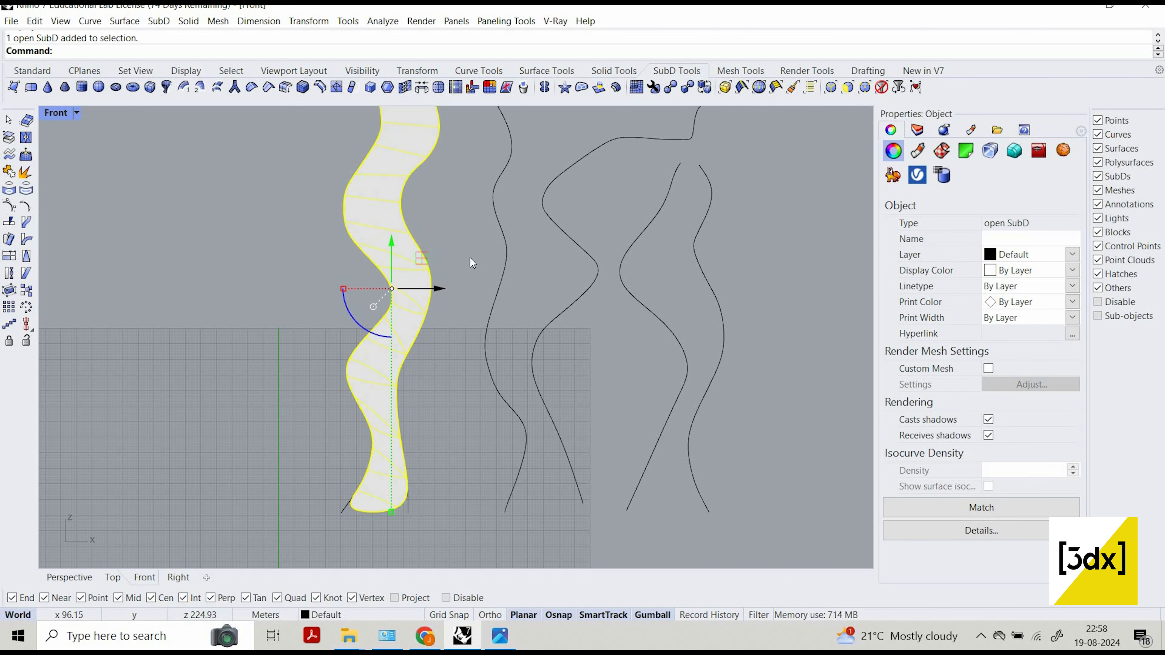
pyautogui.press('Escape')
pyautogui.click(402, 253)
pyautogui.press('Delete')
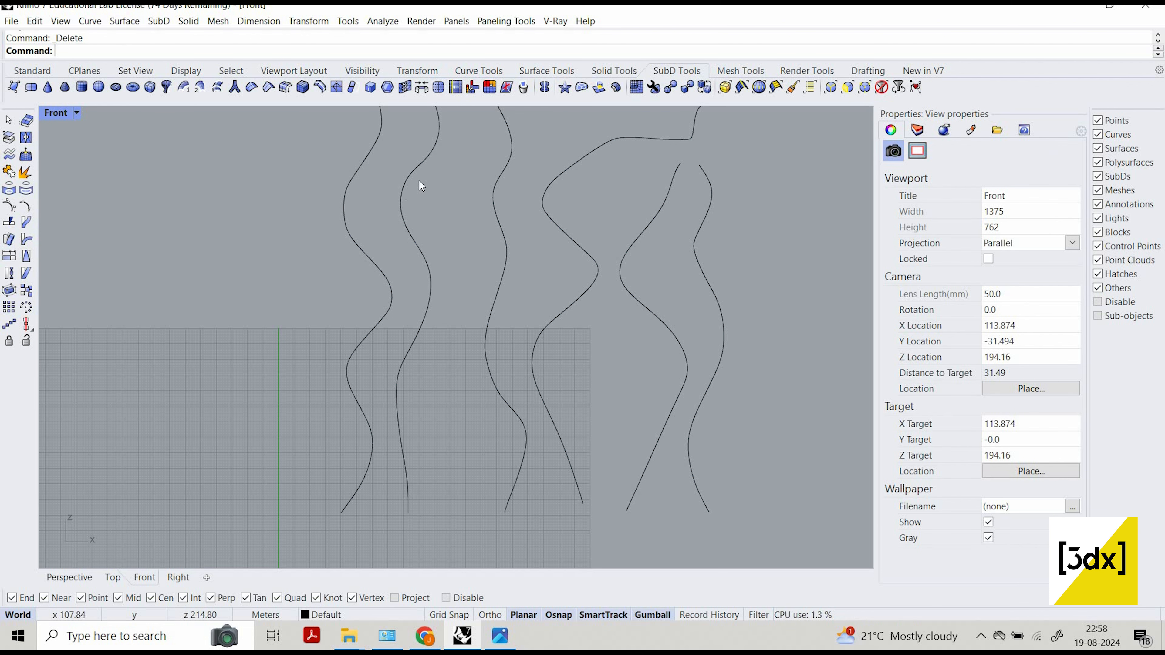
# Loft a SubD surface between the left column's two edge curves with 2 divisions between shapes.
pyautogui.moveTo(435, 301); pyautogui.dragTo(376, 303)
pyautogui.press('Escape')
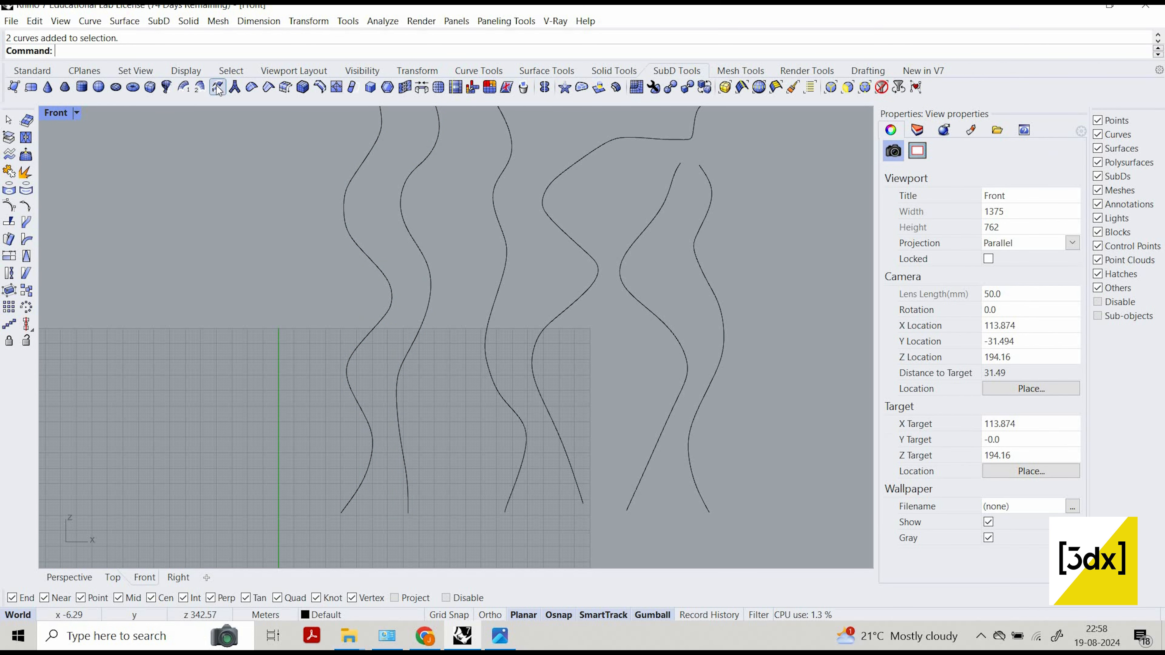
pyautogui.click(218, 88)
pyautogui.click(402, 235)
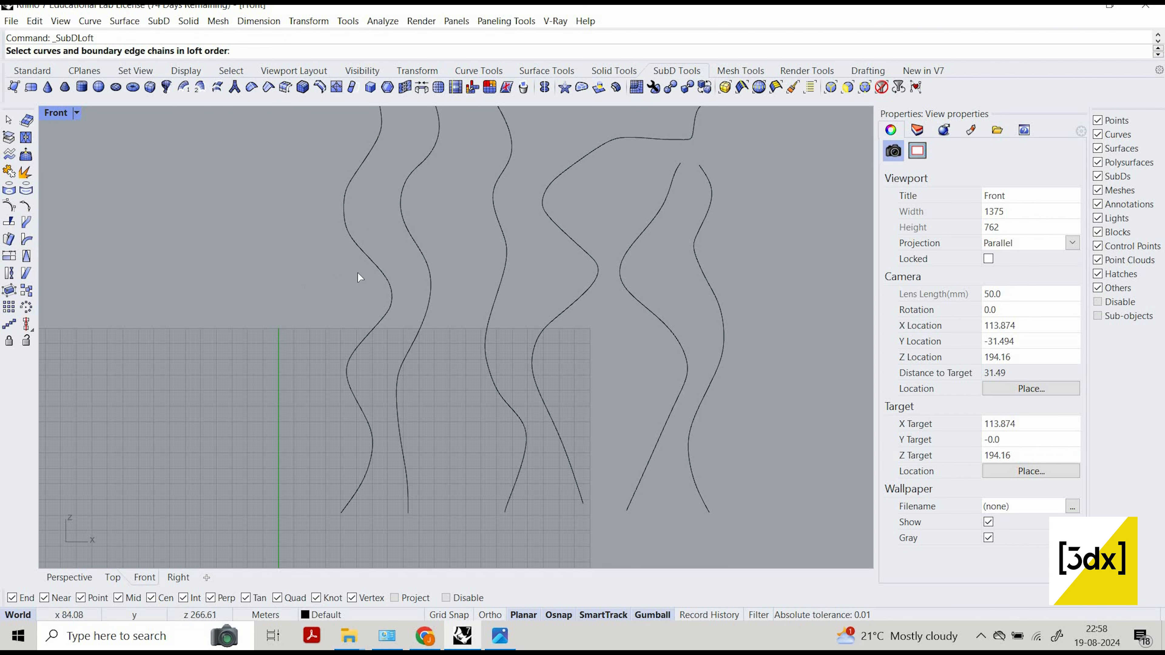
pyautogui.click(360, 275)
pyautogui.press('Return')
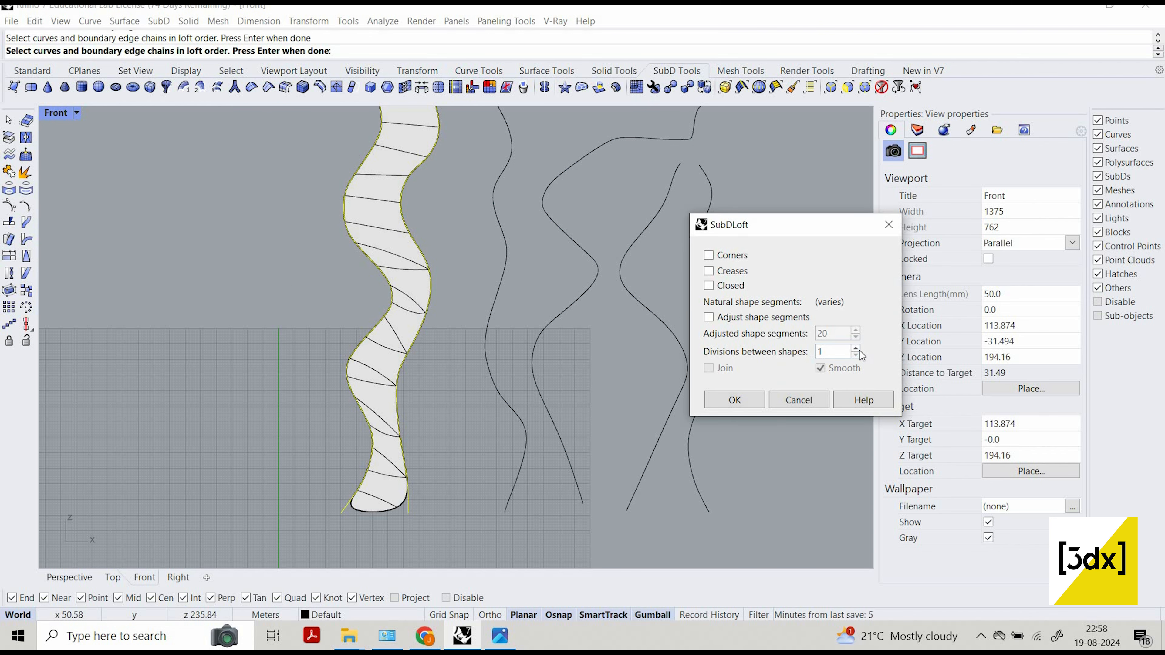
pyautogui.click(856, 347)
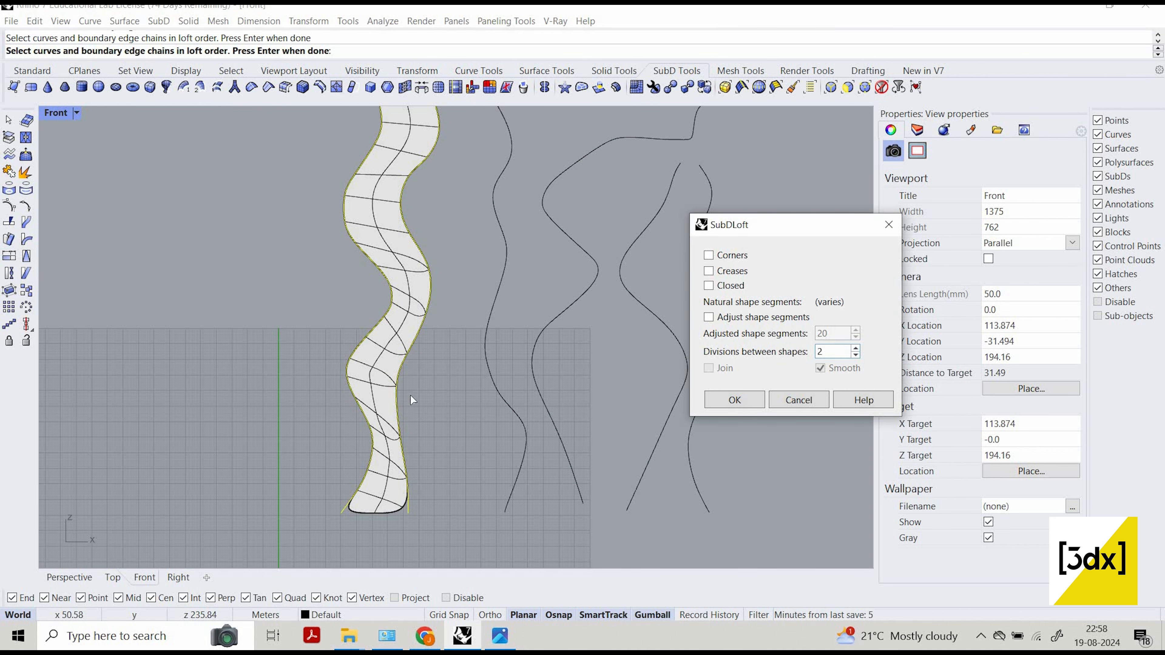
pyautogui.scroll(-5, 406, 404)
pyautogui.scroll(4, 520, 401)
pyautogui.scroll(-4, 403, 275)
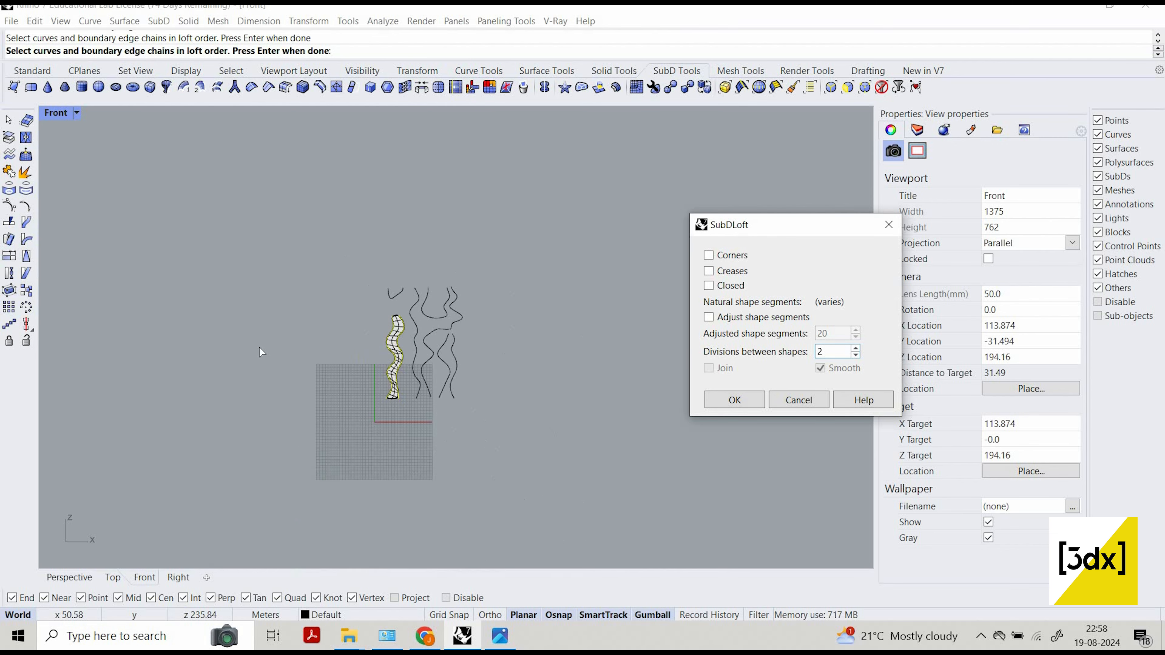
pyautogui.scroll(3, 482, 385)
pyautogui.scroll(3, 764, 425)
pyautogui.press('Return')
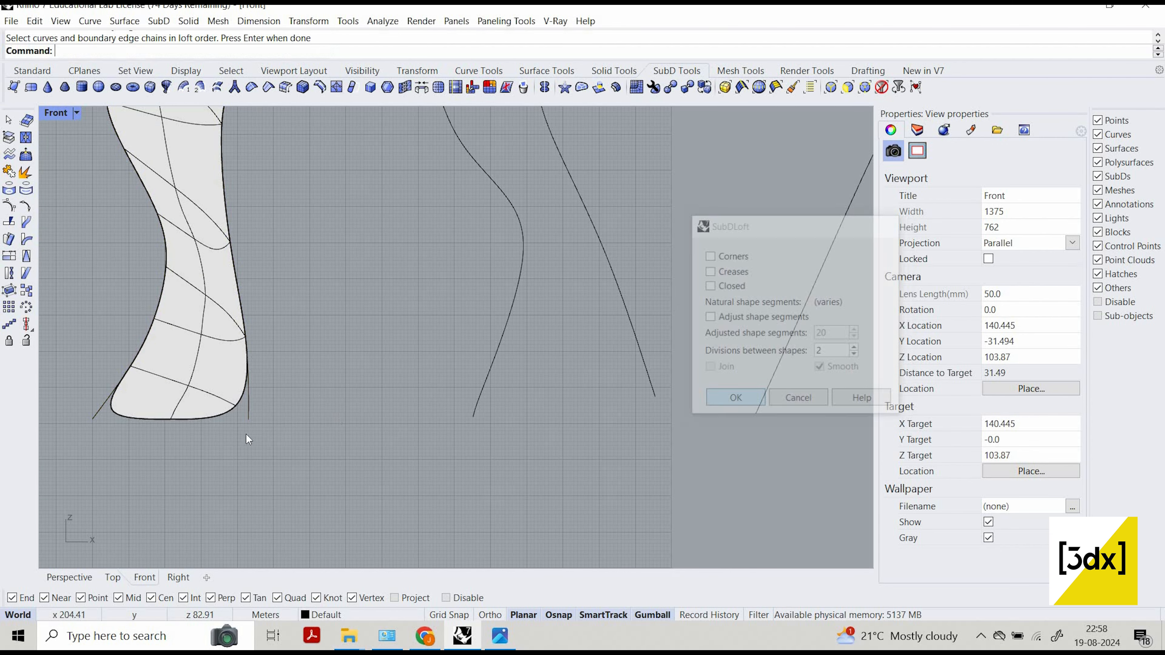
pyautogui.scroll(5, 277, 413)
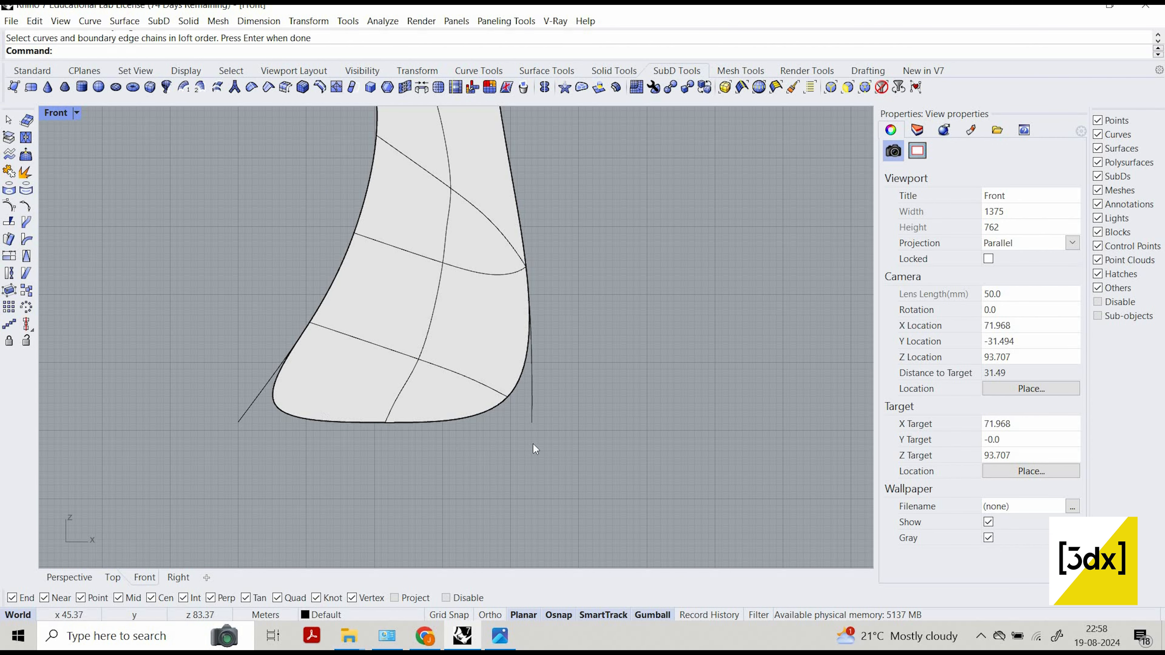
# Crease the two lower corner vertices of the left column's SubD so its base ends in sharp corners.
pyautogui.keyDown('ctrl'); pyautogui.keyDown('shift'); pyautogui.click(511, 405); pyautogui.keyUp('shift'); pyautogui.keyUp('ctrl')
pyautogui.keyDown('ctrl'); pyautogui.keyDown('shift'); pyautogui.click(503, 404); pyautogui.keyUp('shift'); pyautogui.keyUp('ctrl')
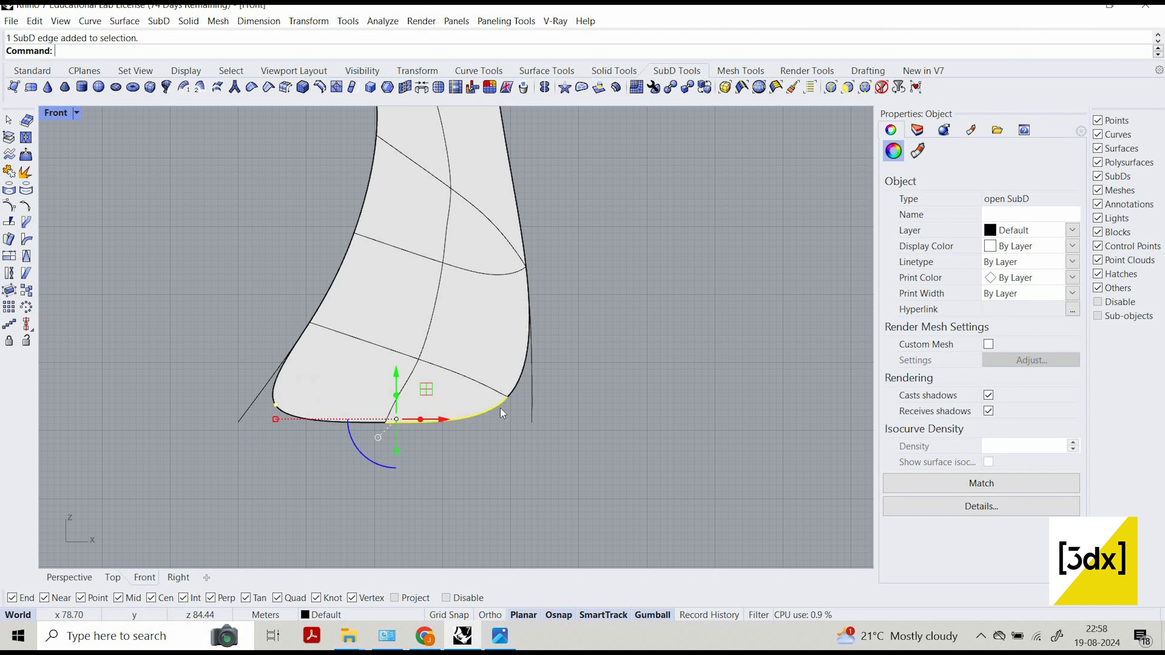
pyautogui.press('Escape')
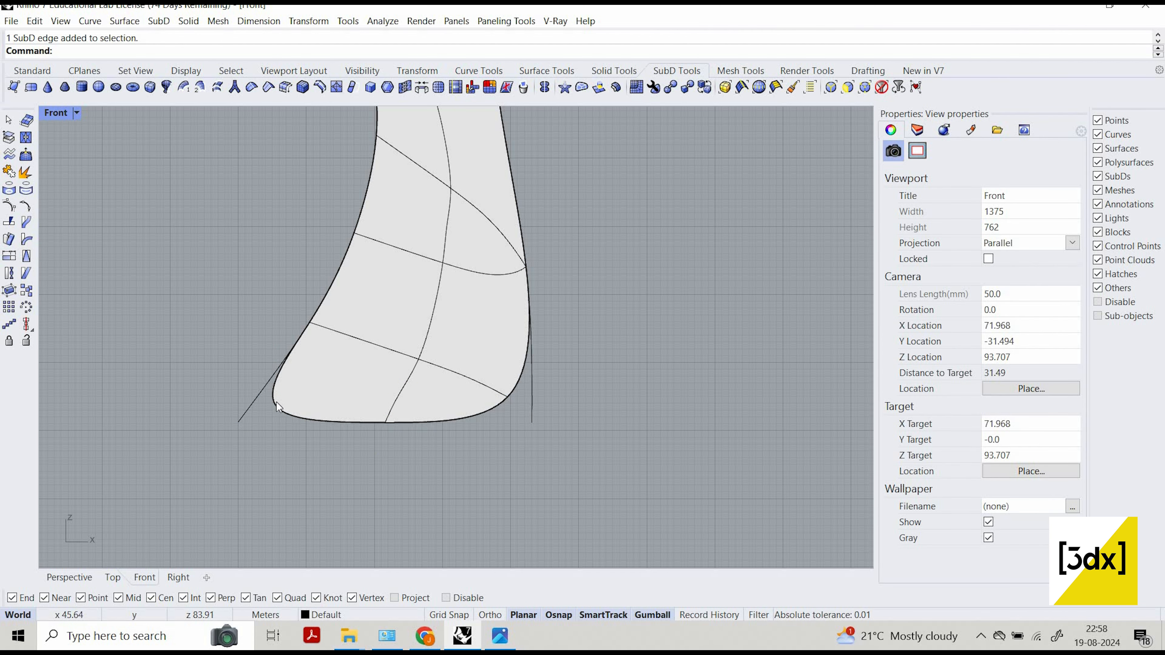
pyautogui.keyDown('ctrl'); pyautogui.keyDown('shift'); pyautogui.click(275, 408); pyautogui.keyUp('shift'); pyautogui.keyUp('ctrl')
pyautogui.press('Escape')
pyautogui.scroll(4, 278, 413)
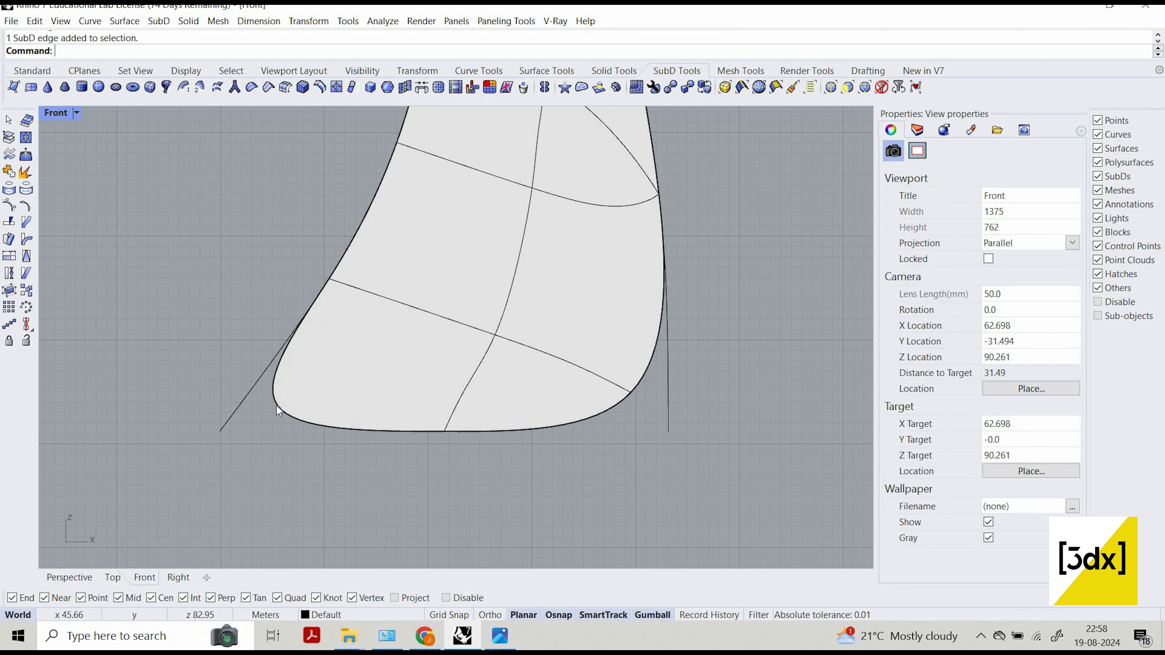
pyautogui.keyDown('ctrl'); pyautogui.keyDown('shift'); pyautogui.click(277, 406); pyautogui.keyUp('shift'); pyautogui.keyUp('ctrl')
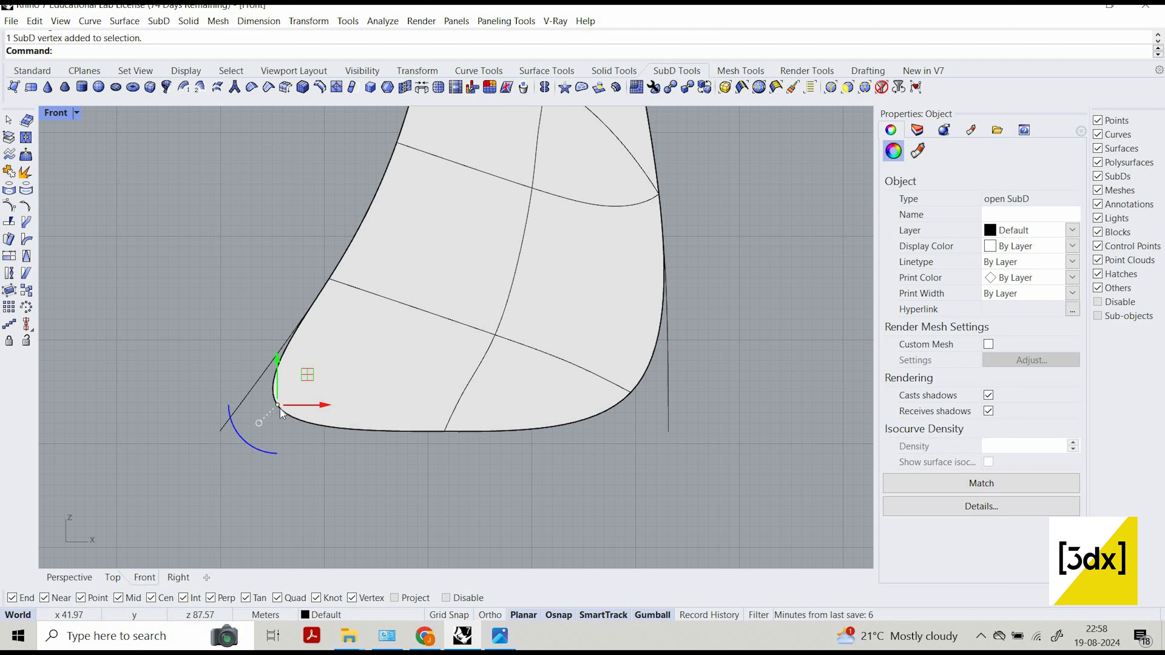
pyautogui.keyDown('ctrl'); pyautogui.keyDown('shift'); pyautogui.click(631, 393); pyautogui.keyUp('shift'); pyautogui.keyUp('ctrl')
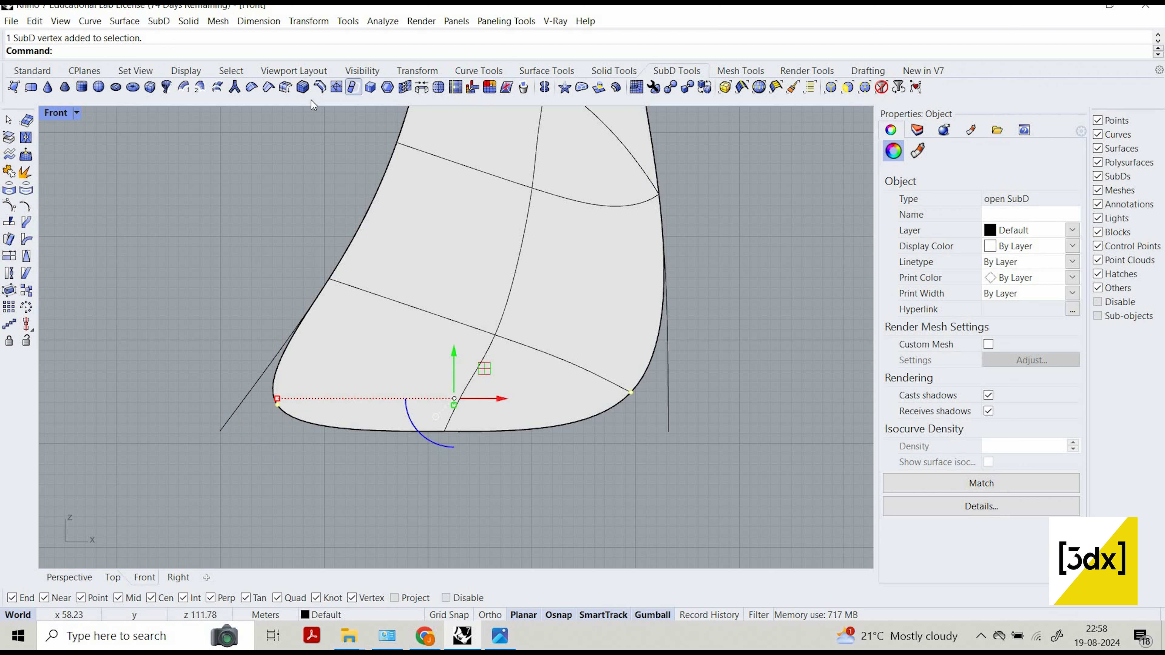
pyautogui.click(267, 88)
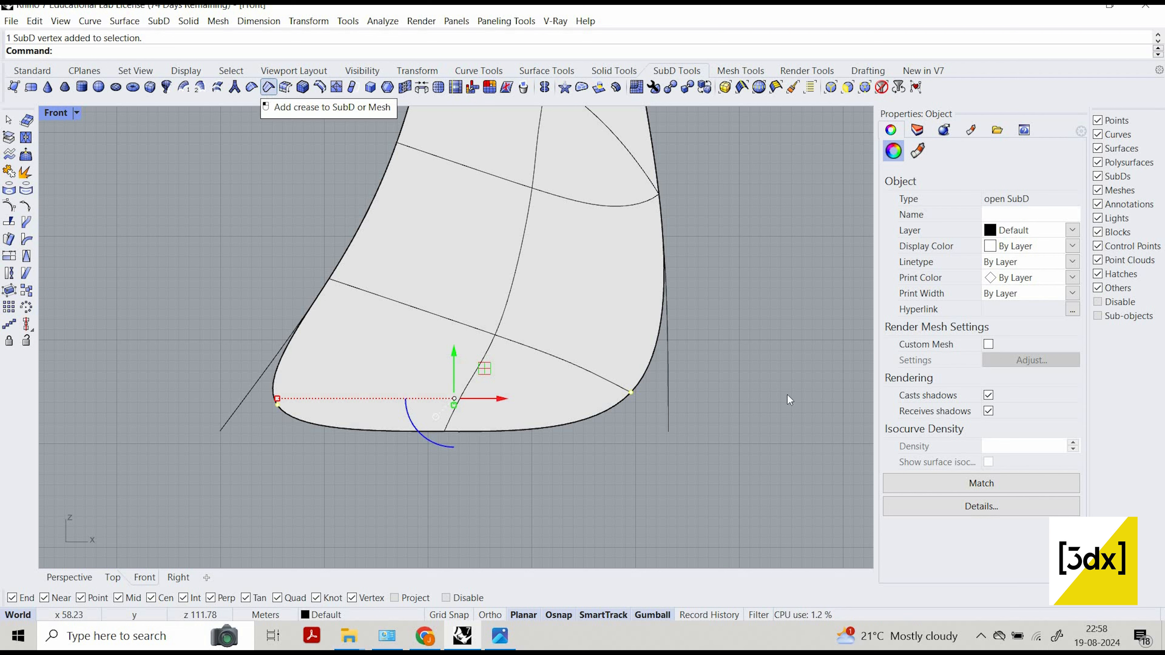
pyautogui.click(807, 441)
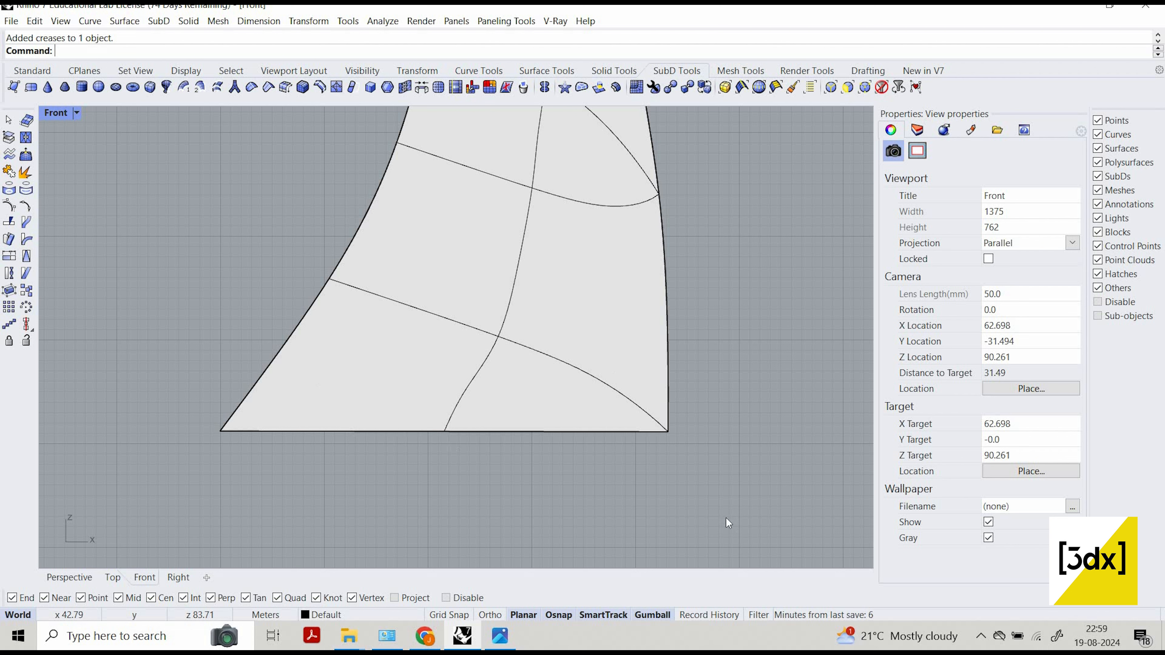
# Examine the left column's SubD from its creased base up to its upper end.
pyautogui.scroll(-8, 572, 424)
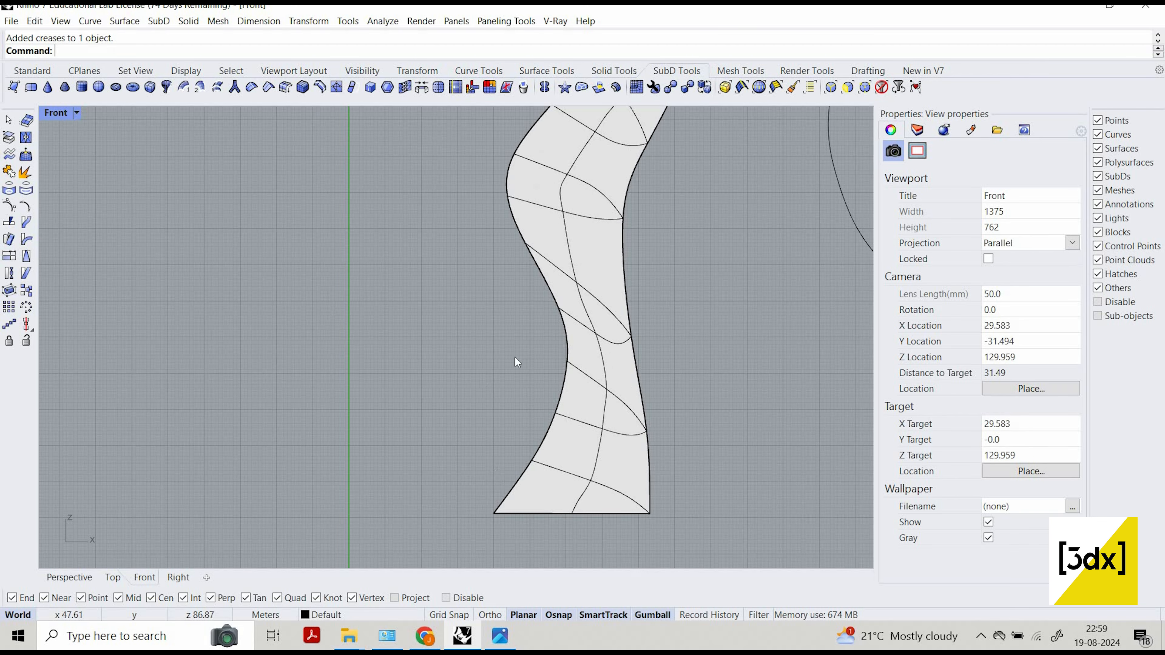
pyautogui.scroll(1, 500, 323)
pyautogui.scroll(4, 500, 304)
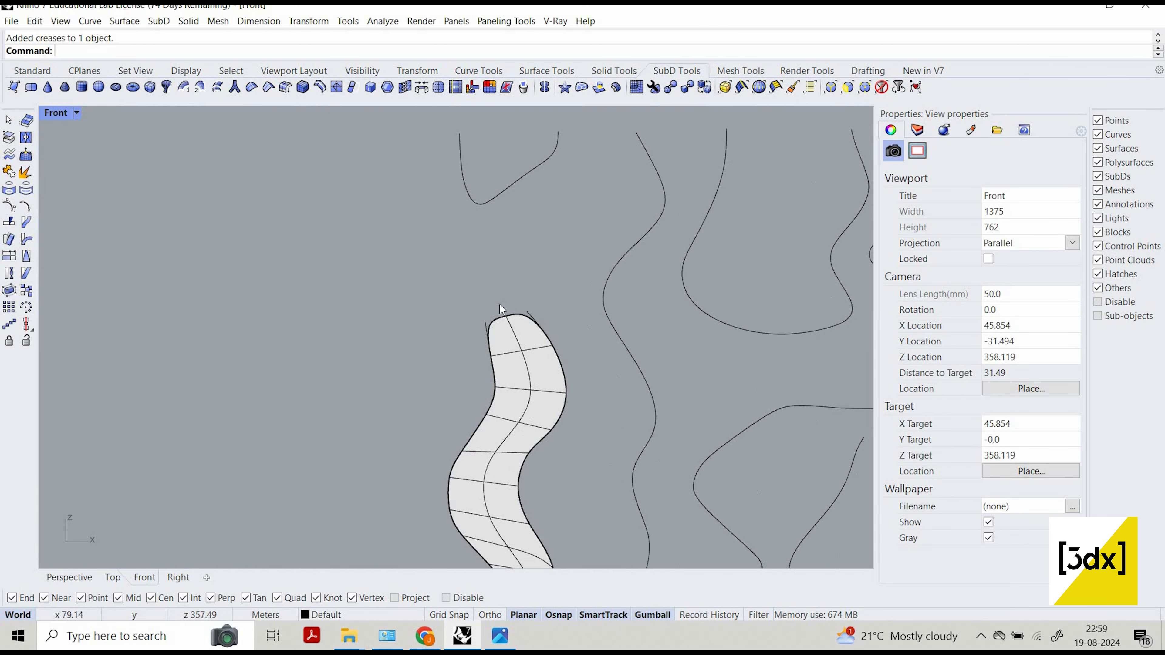
pyautogui.click(486, 294)
pyautogui.press('Escape')
pyautogui.click(487, 295)
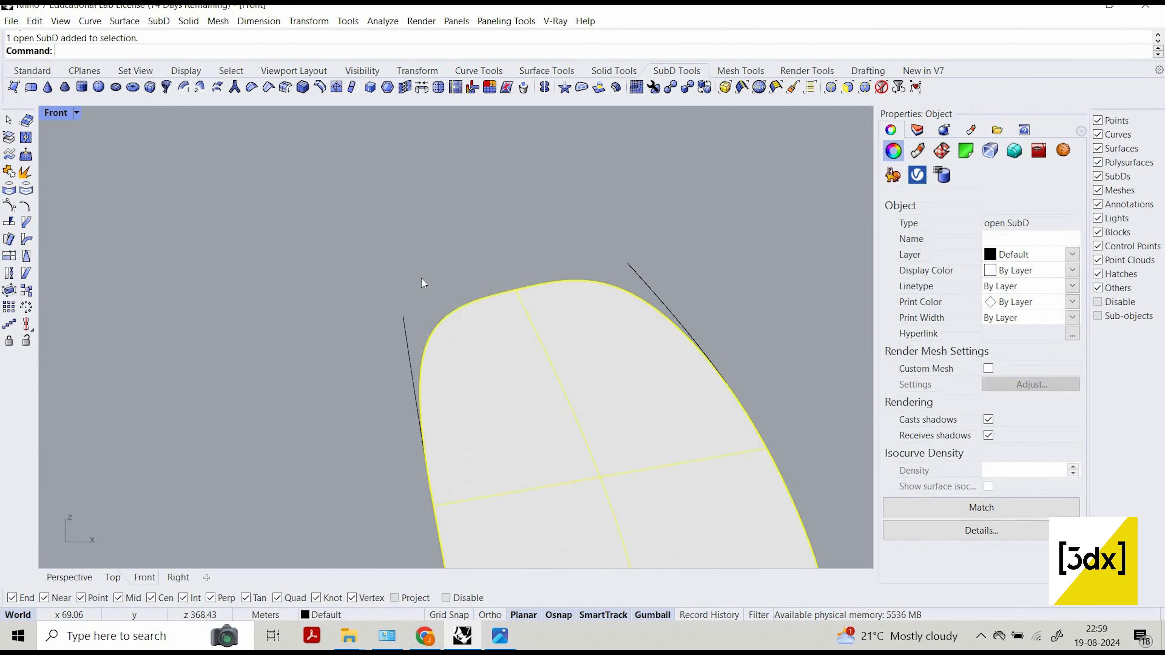
pyautogui.press('Escape')
pyautogui.scroll(-5, 471, 457)
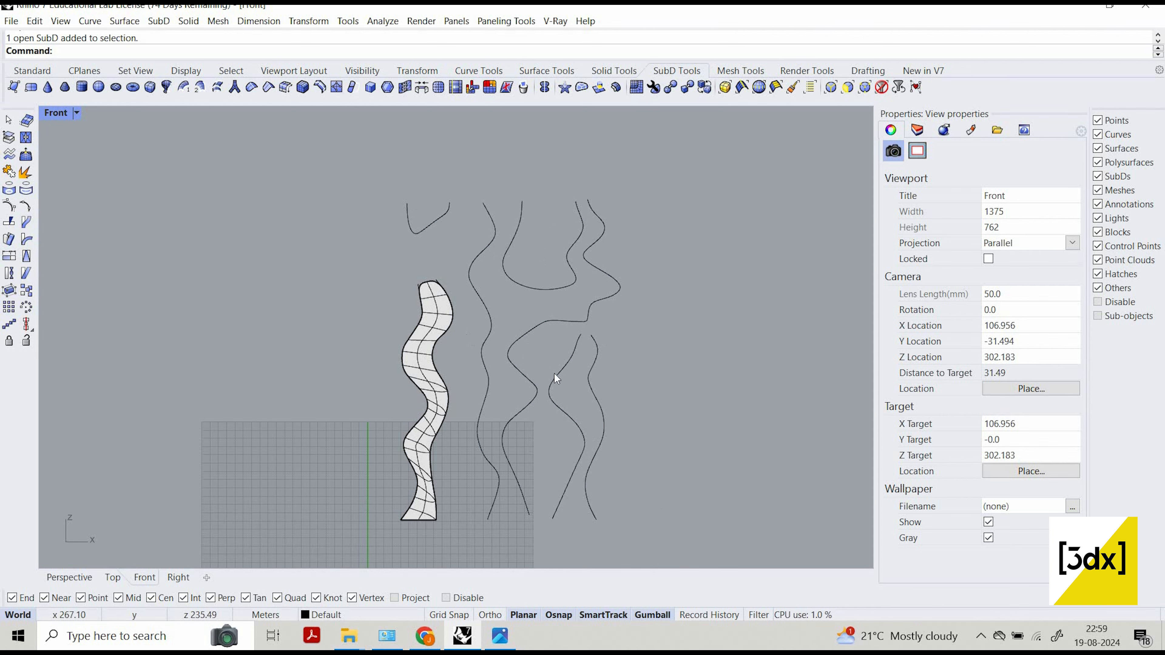
pyautogui.scroll(2, 569, 380)
pyautogui.scroll(-2, 534, 182)
pyautogui.scroll(2, 532, 173)
pyautogui.scroll(2, 540, 219)
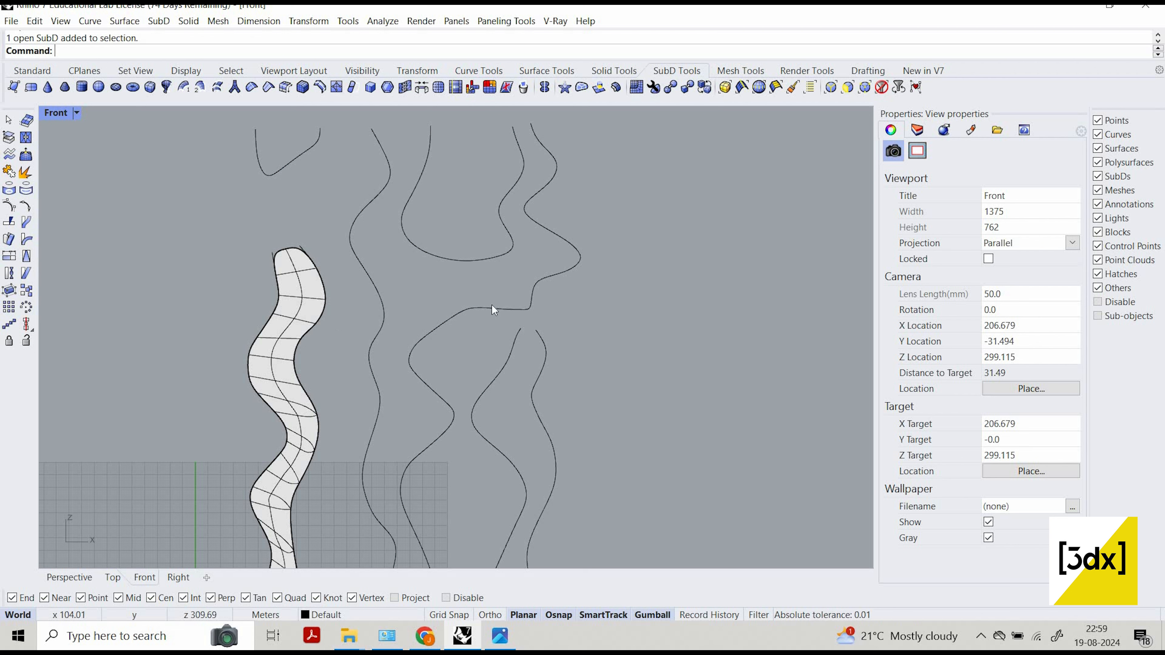
pyautogui.moveTo(585, 318); pyautogui.dragTo(363, 161)
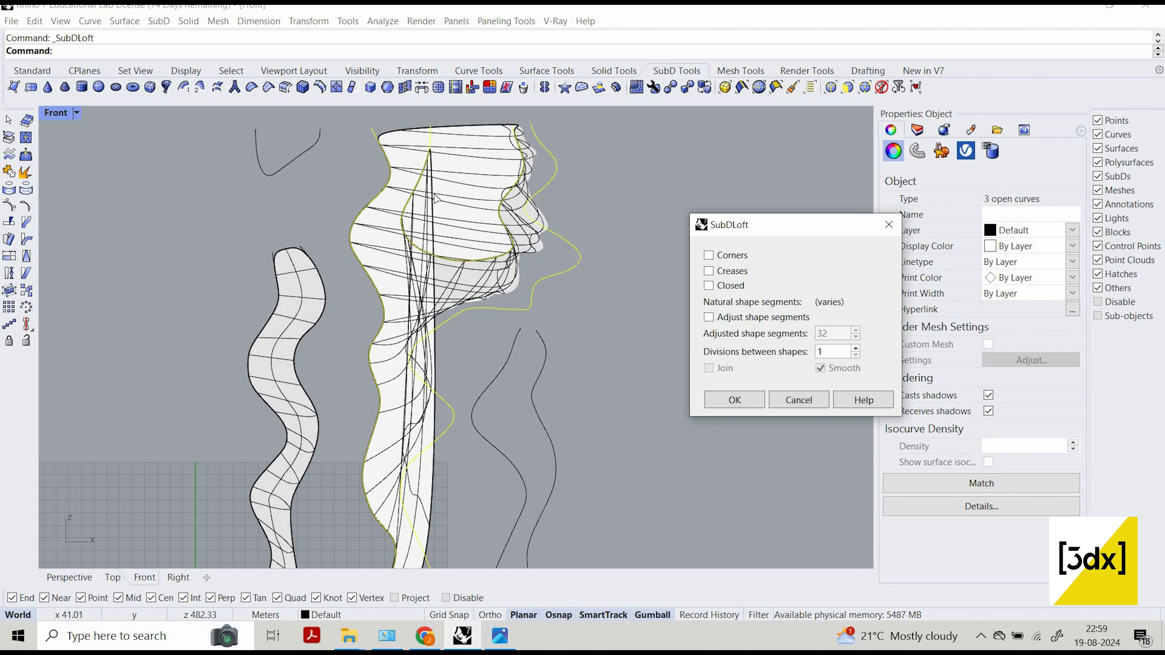
pyautogui.scroll(-8, 435, 196)
pyautogui.scroll(4, 478, 217)
pyautogui.scroll(8, 424, 190)
pyautogui.scroll(-8, 463, 293)
pyautogui.scroll(4, 474, 220)
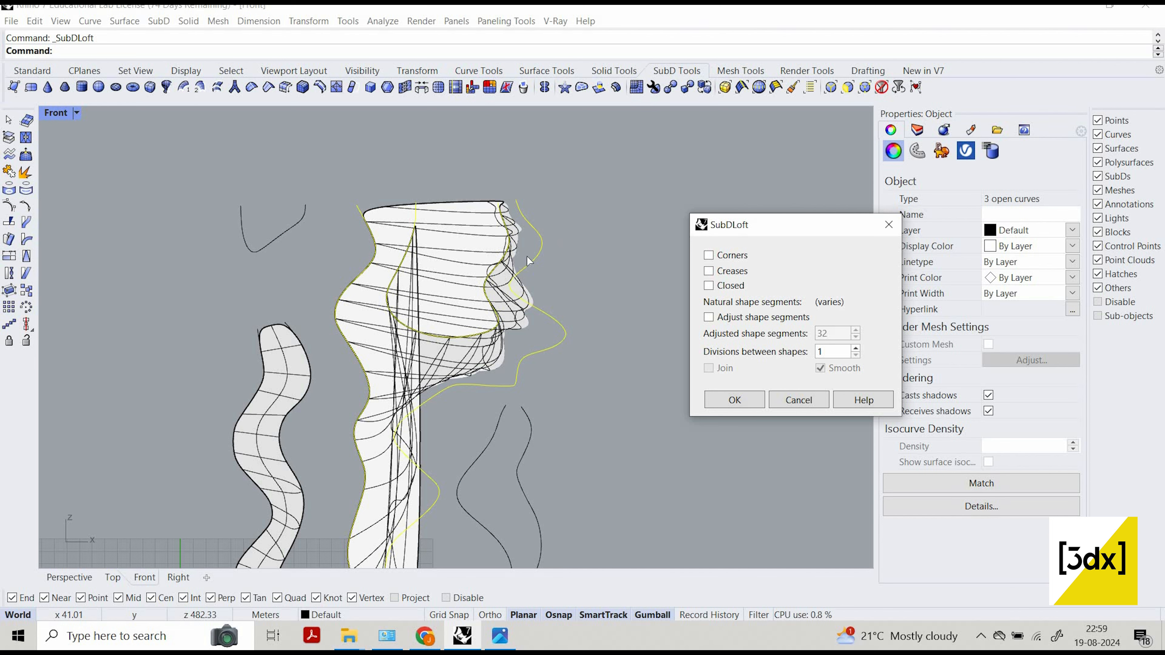
pyautogui.click(513, 387)
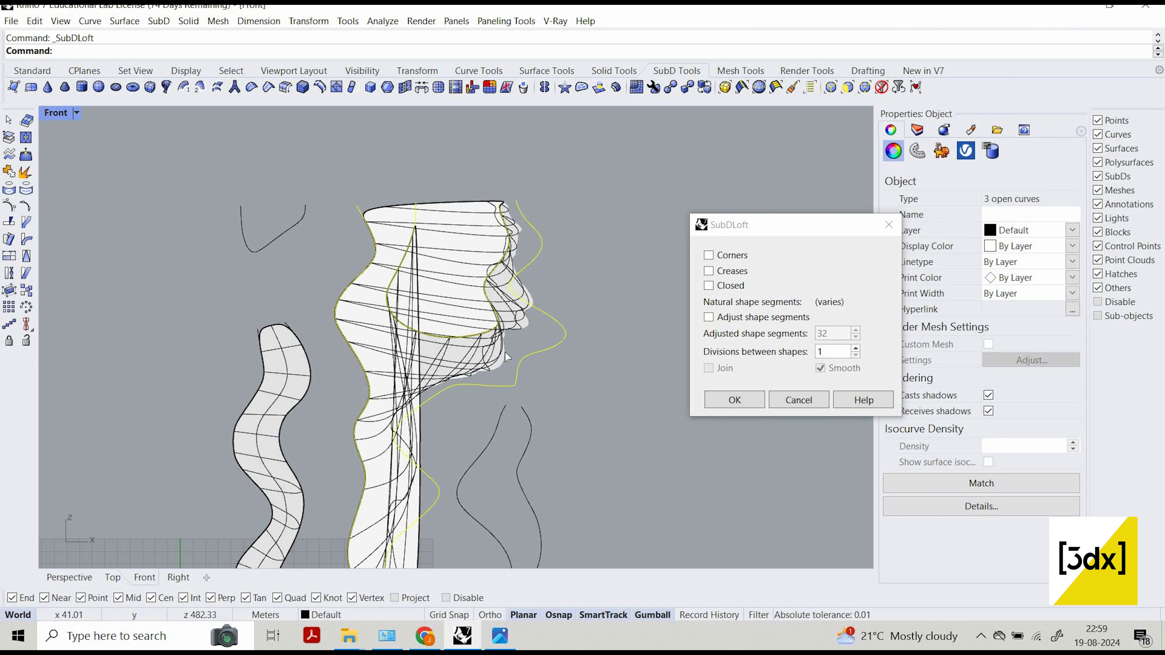
pyautogui.click(709, 286)
pyautogui.click(708, 285)
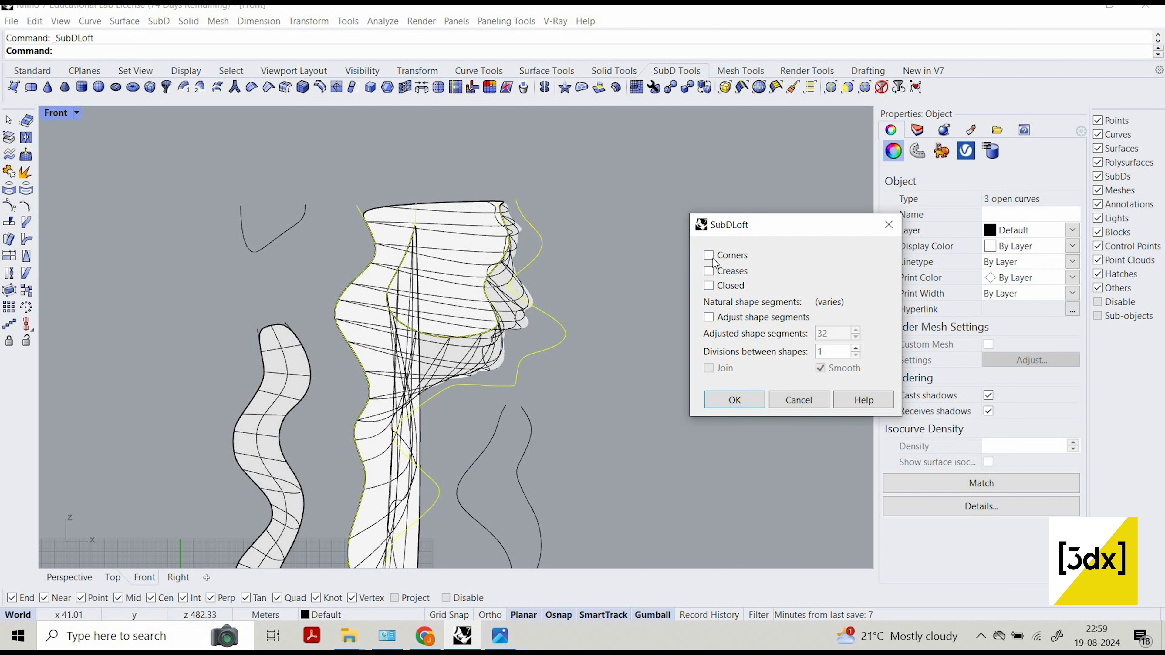
pyautogui.click(708, 270)
pyautogui.click(709, 271)
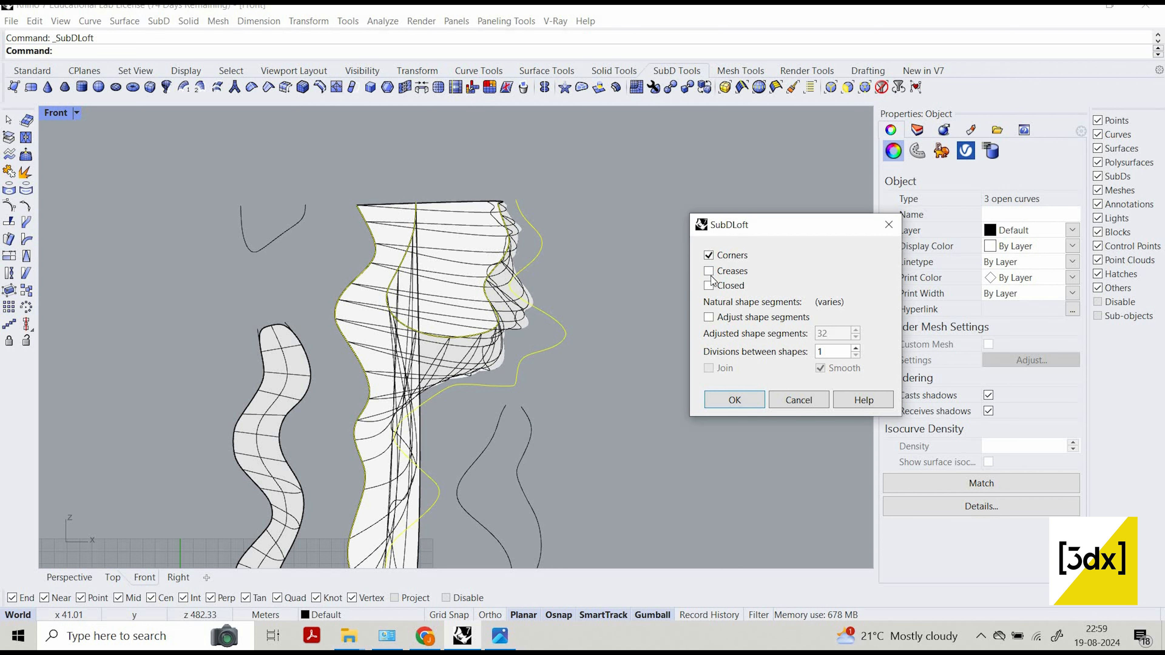
pyautogui.click(709, 285)
pyautogui.press('Escape')
pyautogui.scroll(-3, 482, 344)
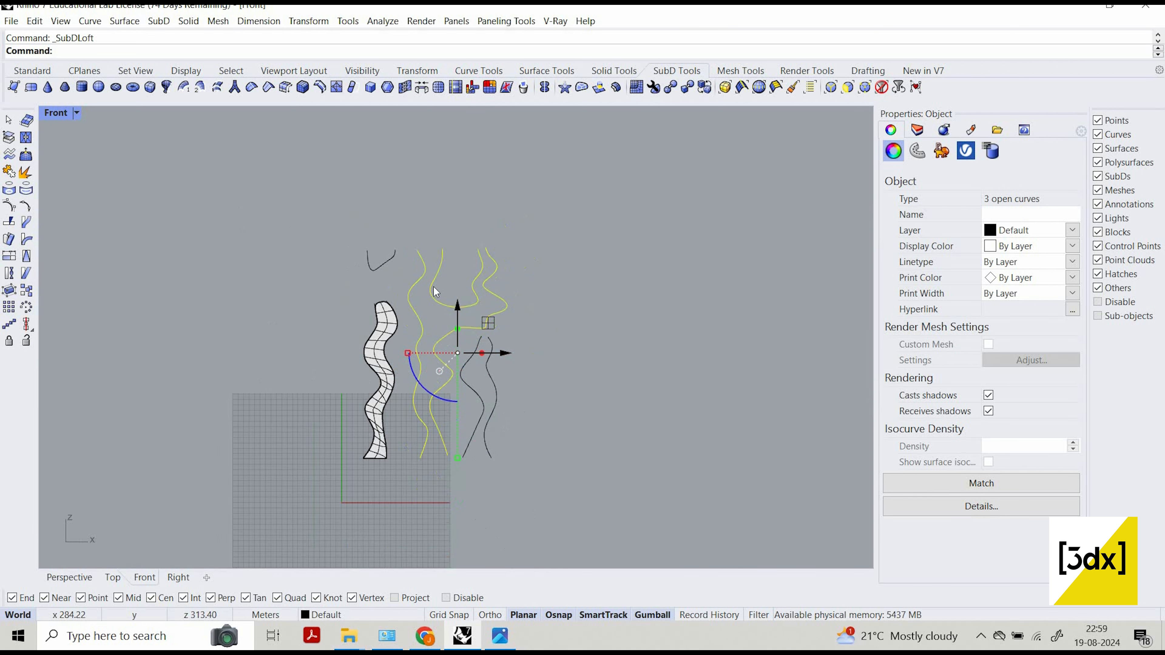
pyautogui.scroll(6, 369, 242)
pyautogui.press('Escape')
# Show the hidden reference picture and delete the U-shaped curve between the central and right columns' upper parts.
pyautogui.scroll(-1, 380, 225)
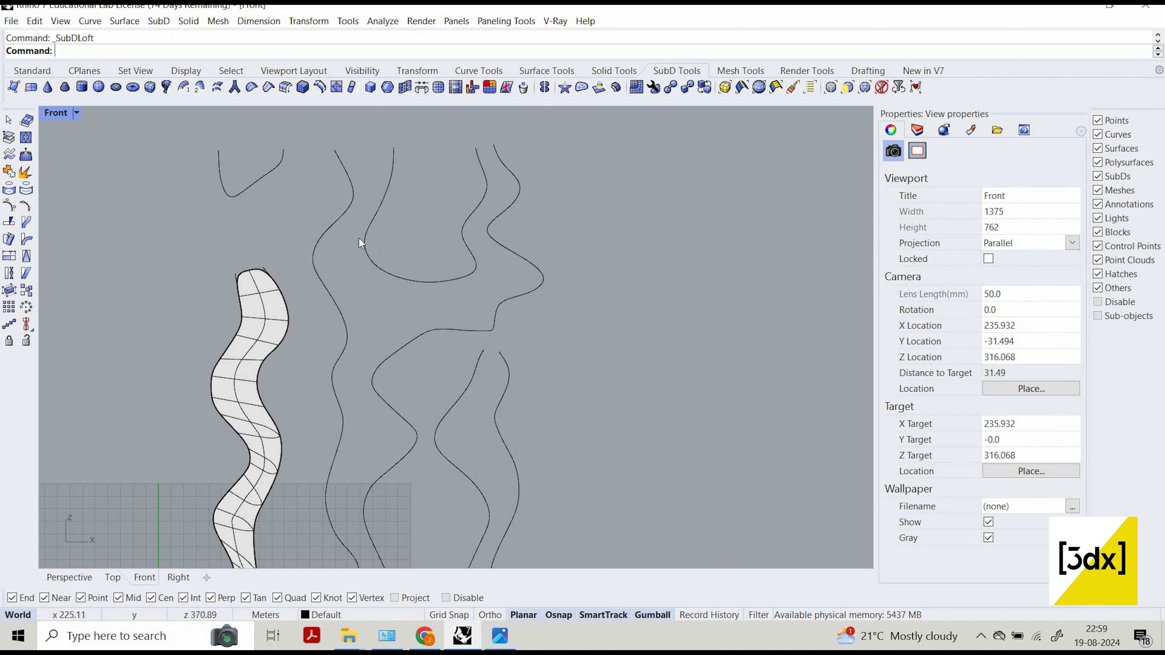
pyautogui.middleClick(349, 232)
pyautogui.click(352, 232)
pyautogui.click(366, 253)
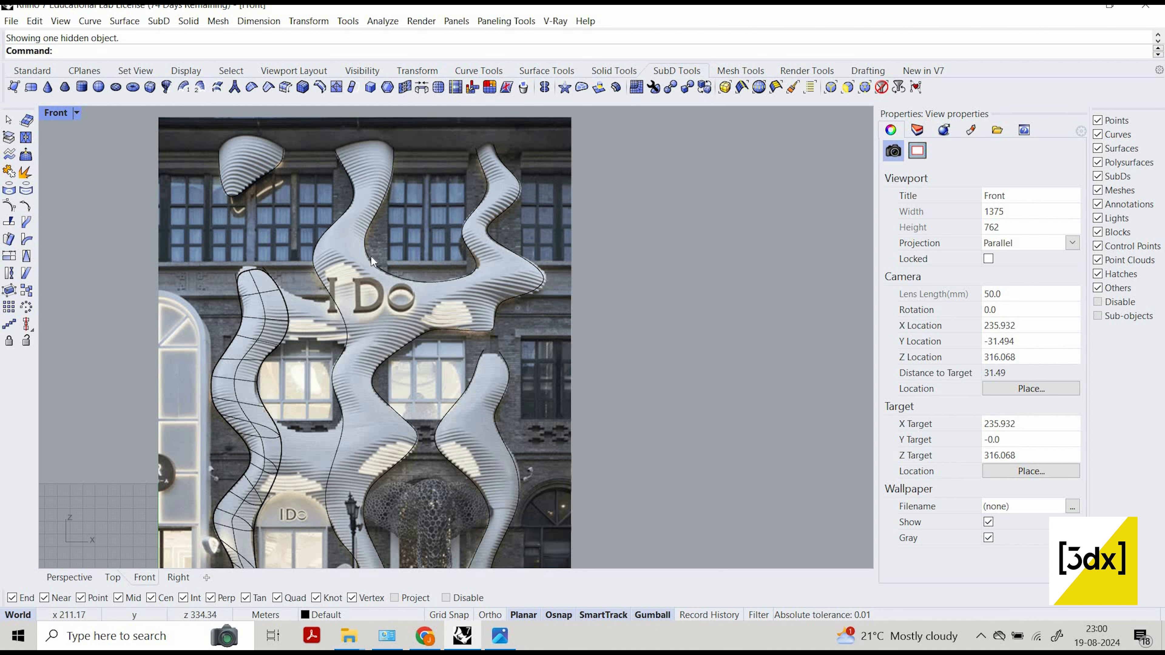
pyautogui.scroll(1, 381, 339)
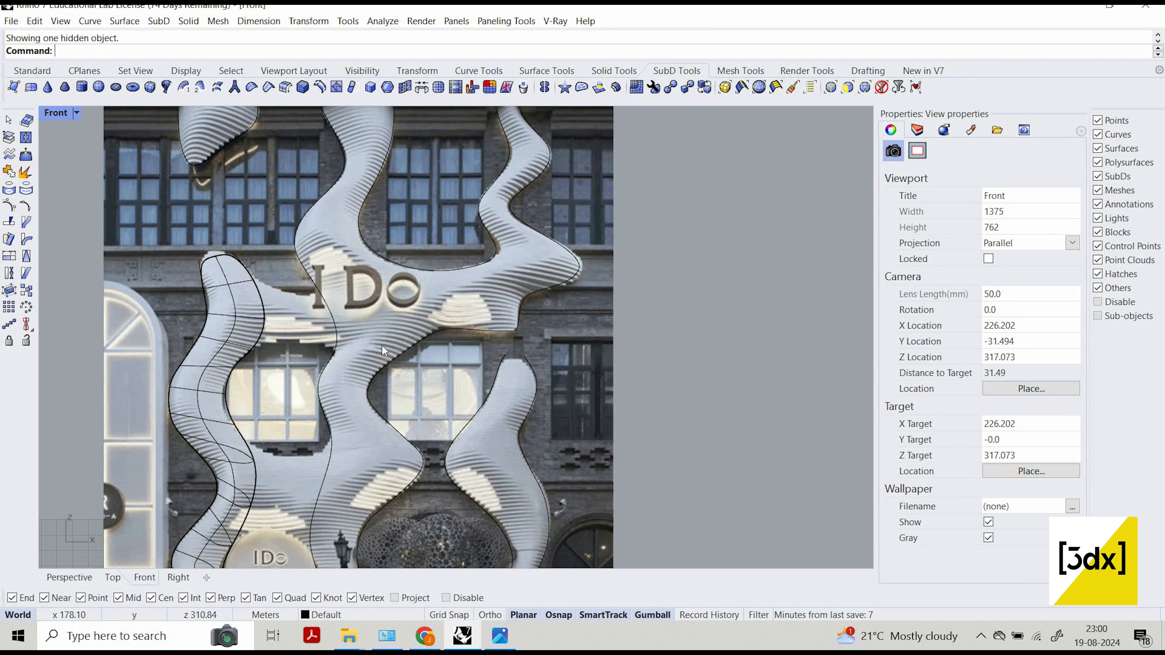
pyautogui.click(363, 243)
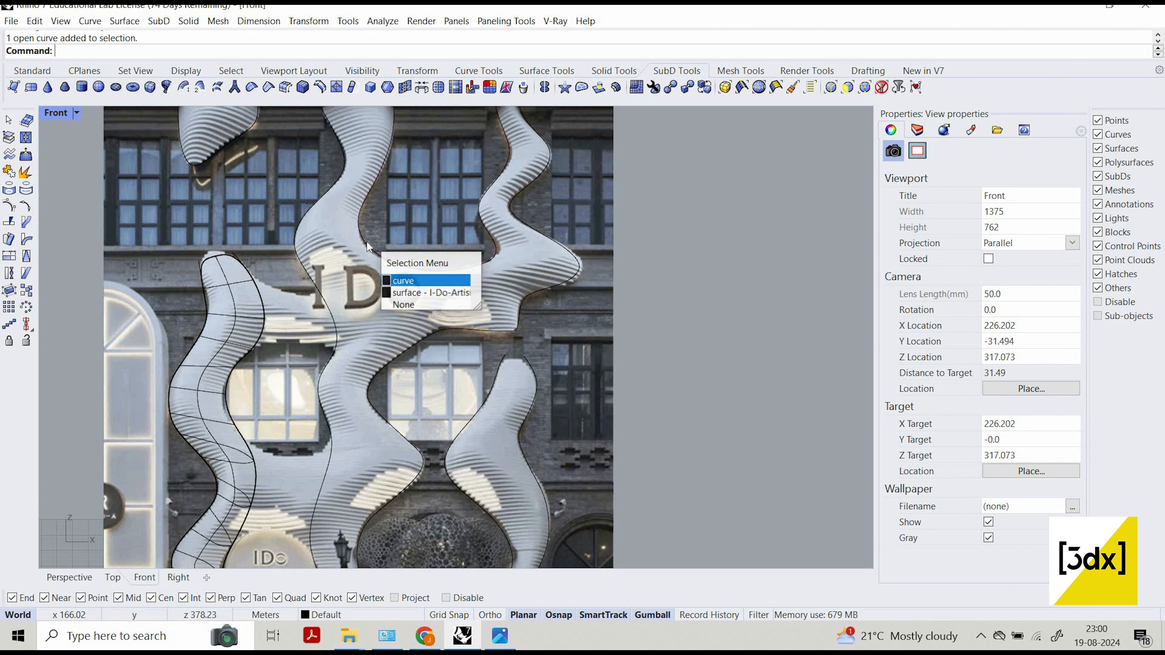
pyautogui.press('Delete')
# Draw a degree-3 SubD-friendly curve down the central column's upper right edge, through the sign's O, ending on the lower edge curve.
pyautogui.scroll(-3, 427, 335)
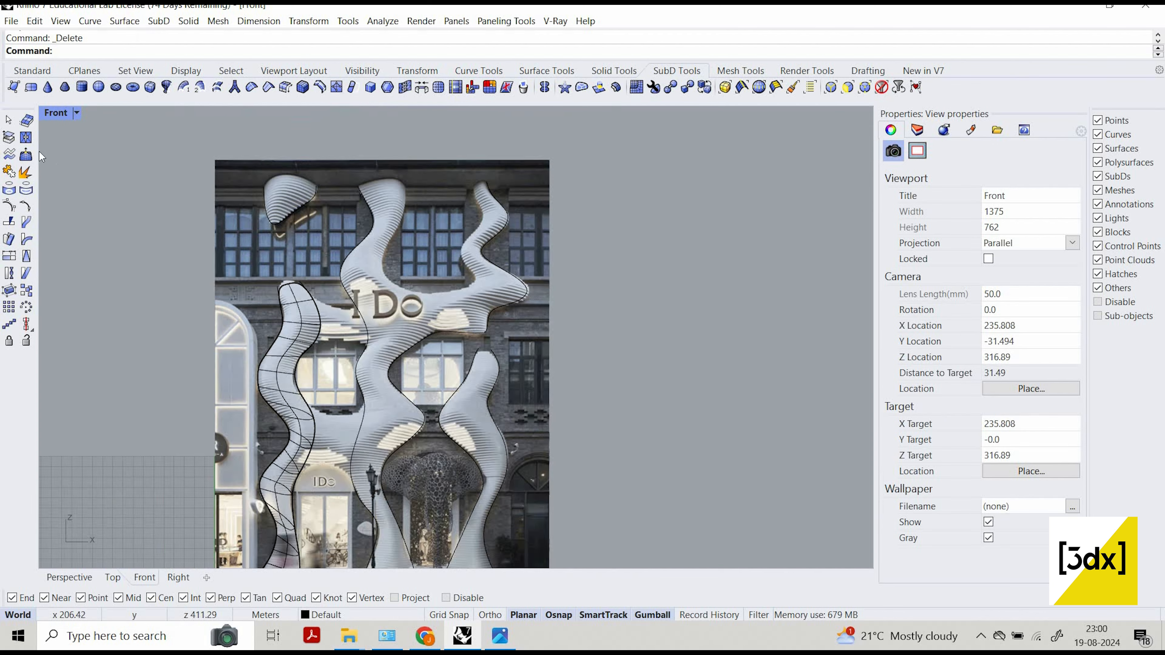
pyautogui.scroll(3, 424, 216)
pyautogui.click(32, 70)
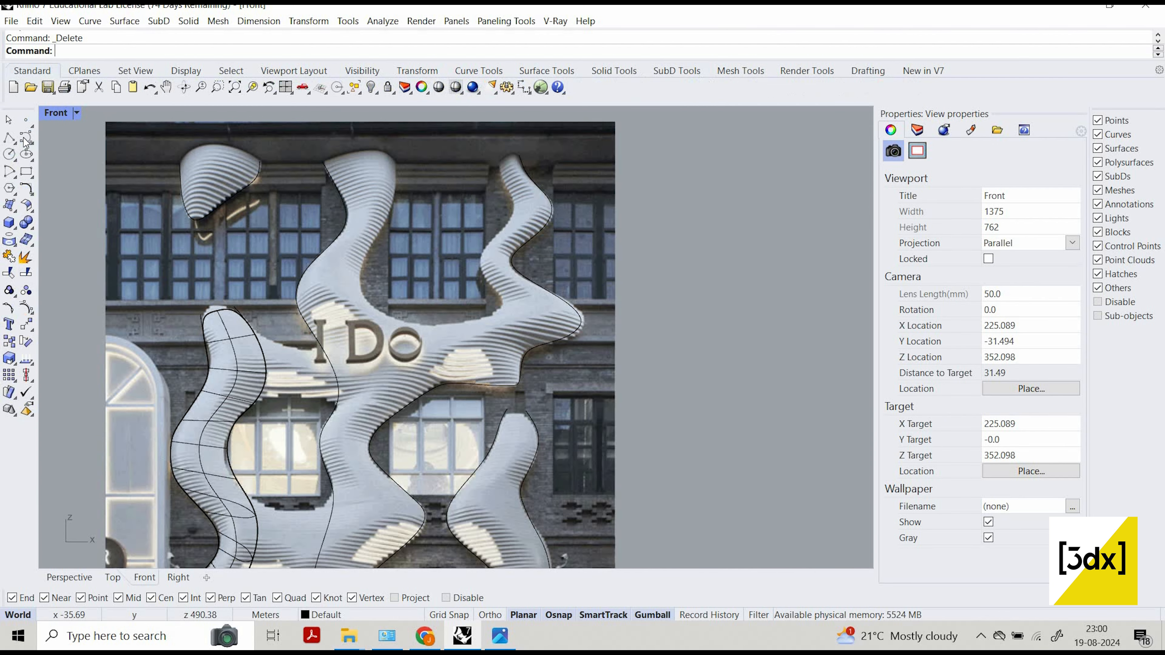
pyautogui.click(26, 137)
pyautogui.scroll(3, 429, 183)
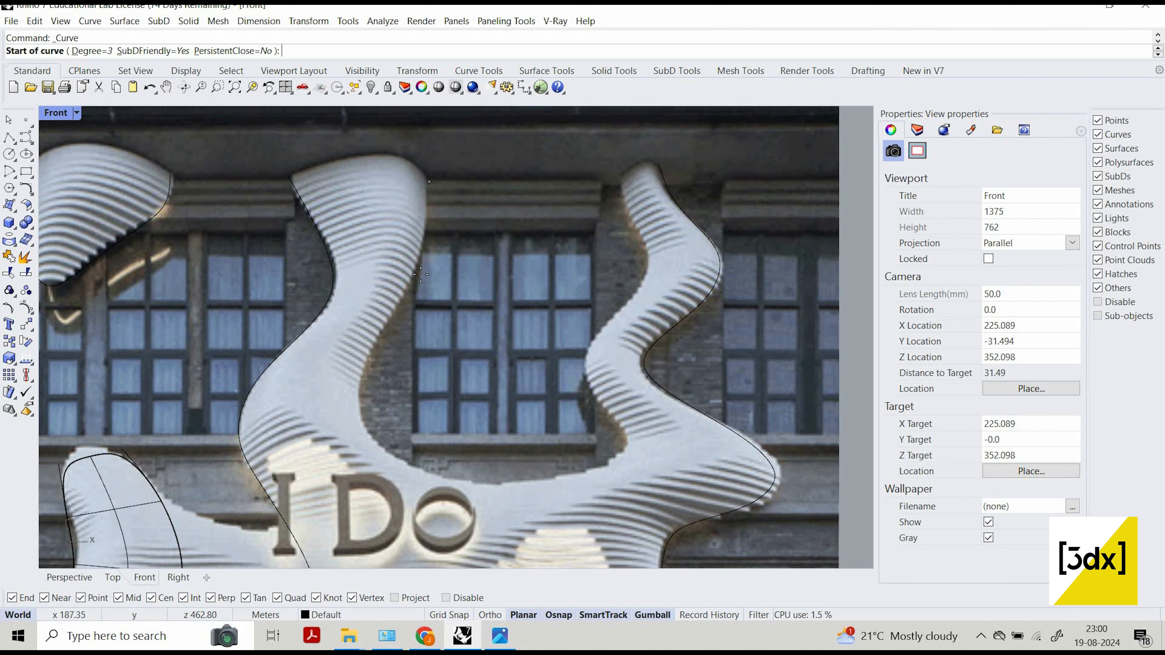
pyautogui.click(426, 181)
pyautogui.click(420, 274)
pyautogui.click(389, 315)
pyautogui.scroll(-3, 389, 316)
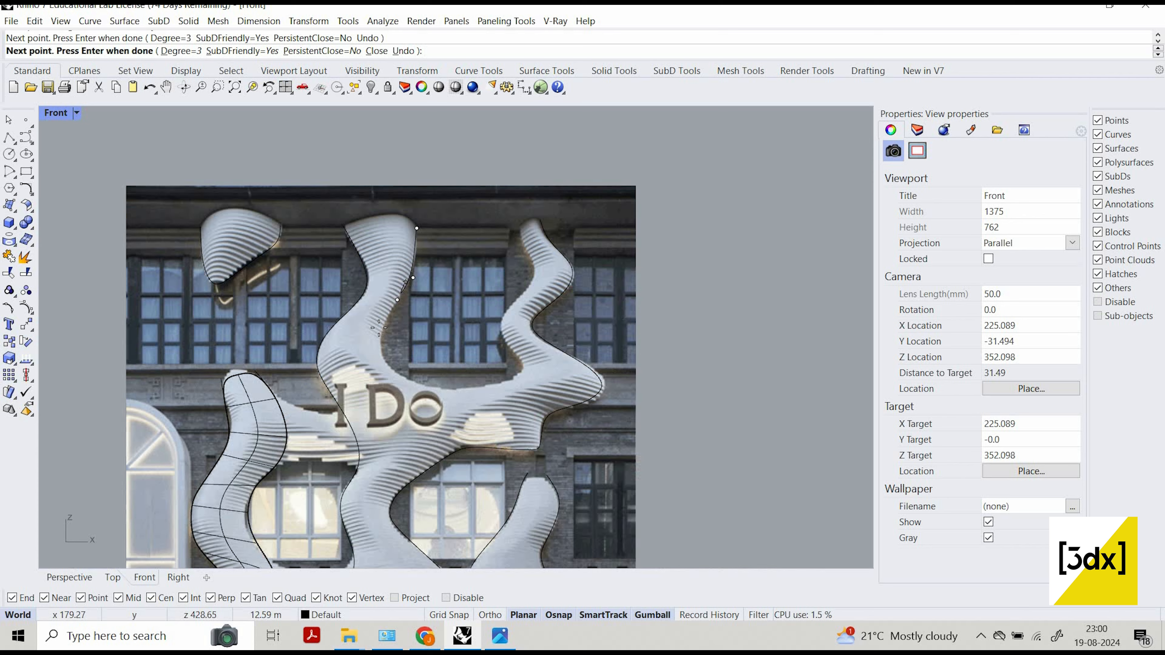
pyautogui.scroll(2, 389, 321)
pyautogui.click(378, 326)
pyautogui.scroll(-4, 390, 339)
pyautogui.moveTo(390, 338); pyautogui.dragTo(390, 312, button='right')
pyautogui.scroll(2, 390, 330)
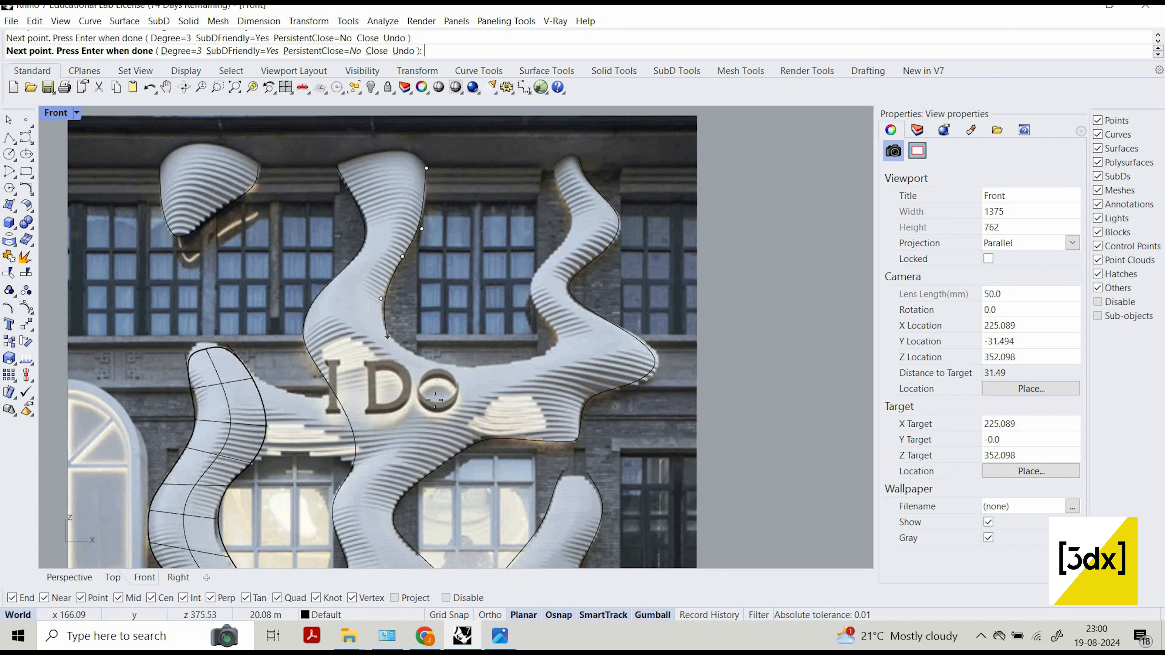
pyautogui.click(387, 337)
pyautogui.click(428, 392)
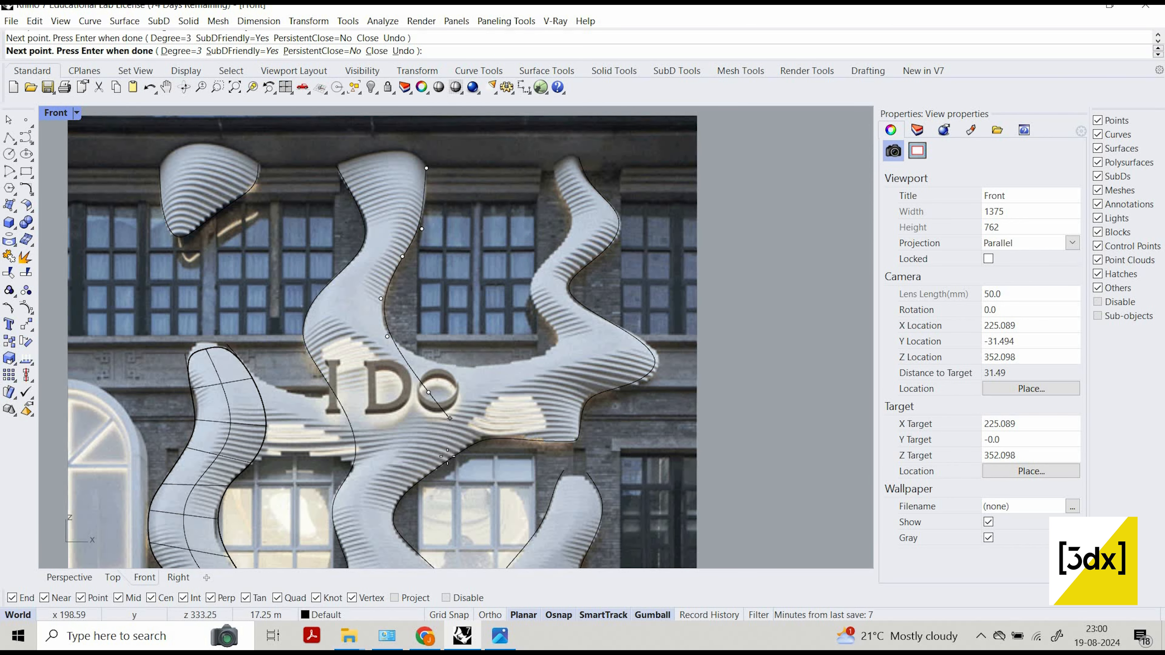
pyautogui.click(446, 415)
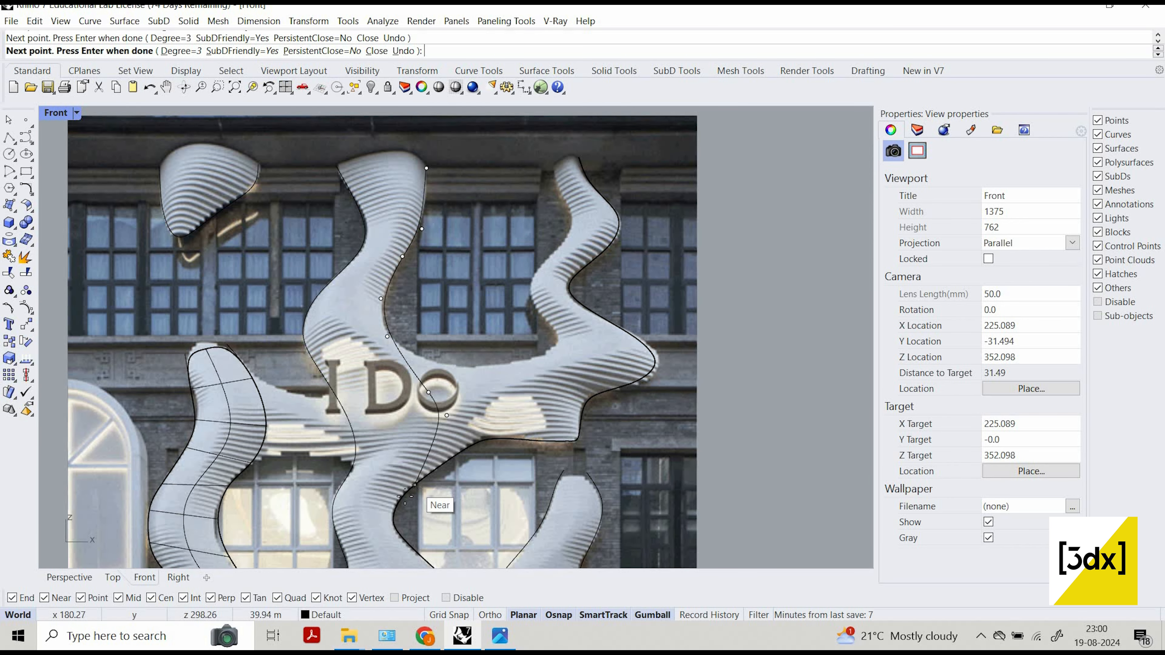
pyautogui.press('Return')
pyautogui.scroll(3, 425, 483)
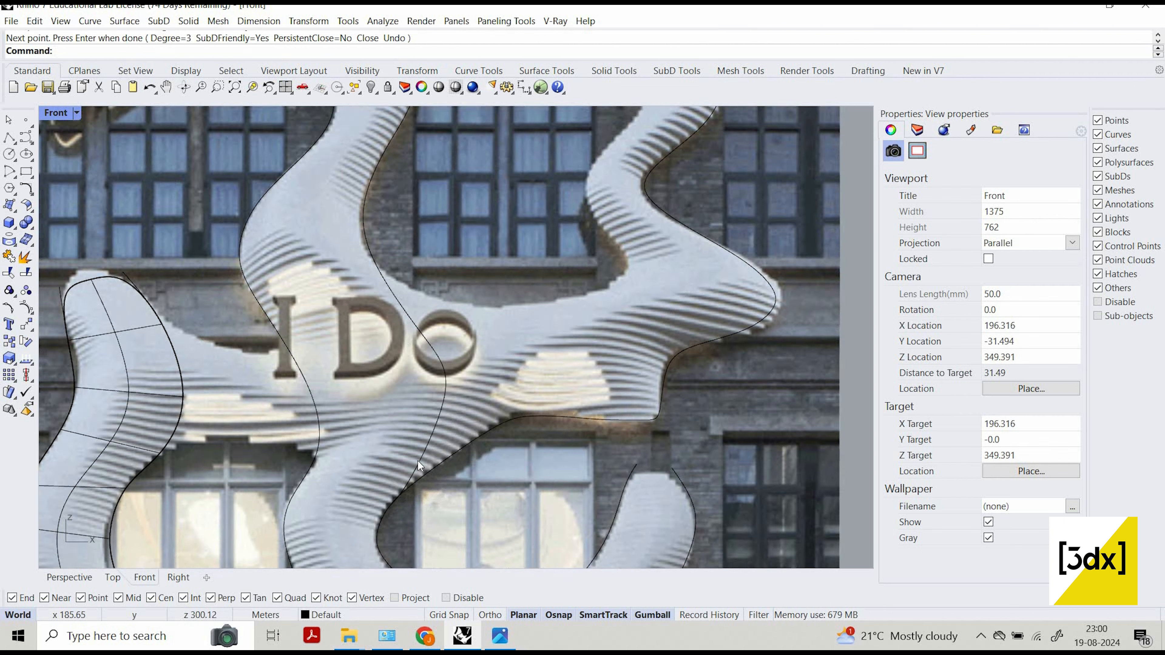
pyautogui.click(423, 459)
pyautogui.click(473, 498)
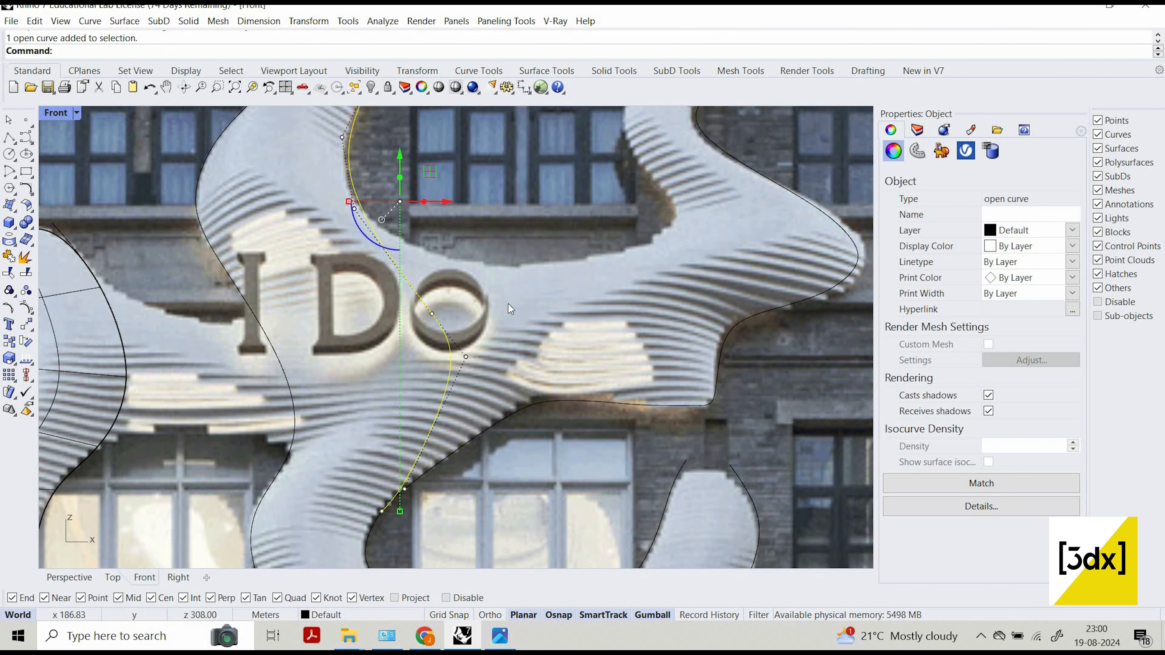
pyautogui.rightClick(514, 290)
pyautogui.press('Escape')
pyautogui.press('Escape')
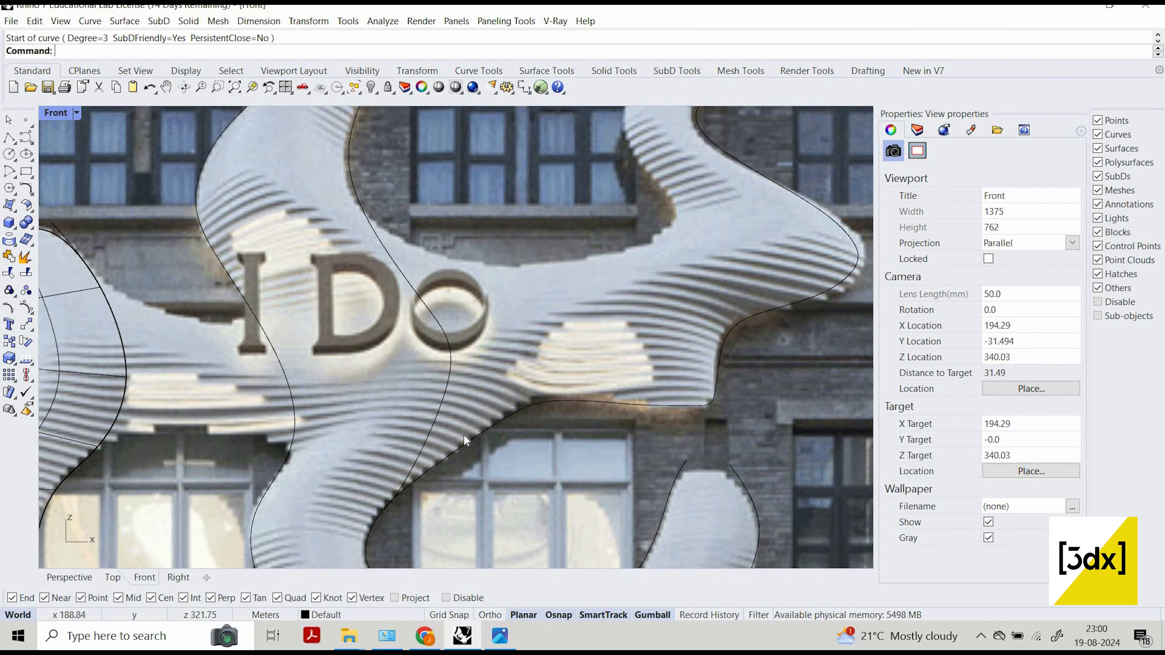
pyautogui.click(445, 406)
pyautogui.click(463, 439)
pyautogui.click(463, 441)
pyautogui.press('Escape')
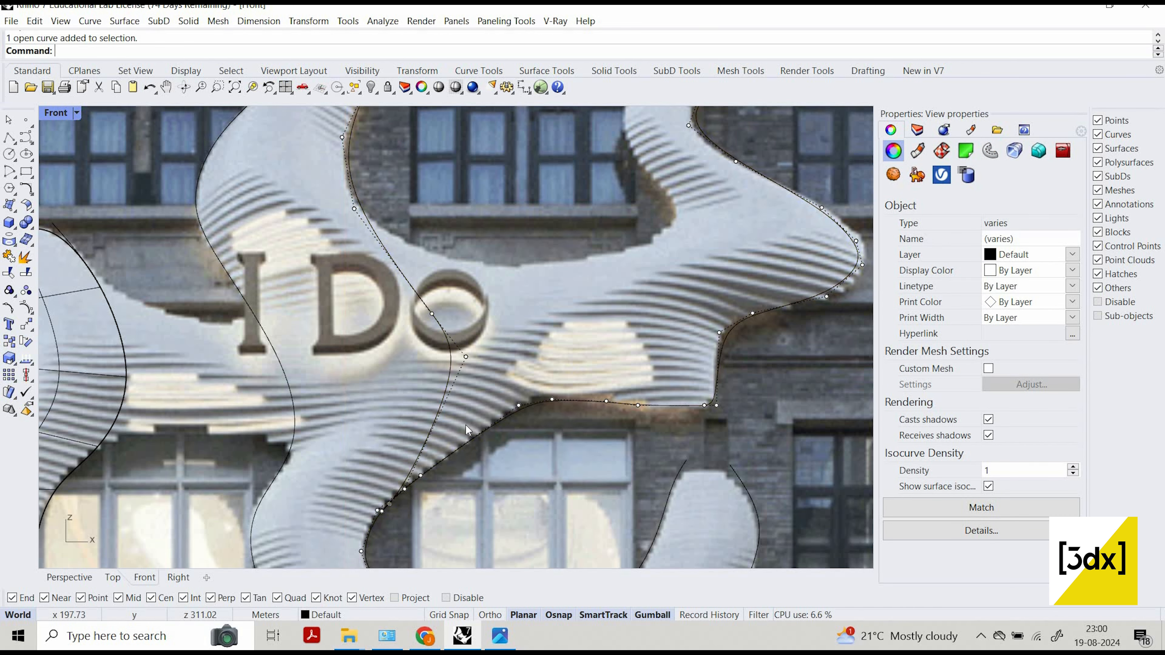
# Trim off the lower edge curve's branch toward the right where it meets the new central-column curve, and try to join the two.
pyautogui.click(451, 423)
pyautogui.click(470, 441)
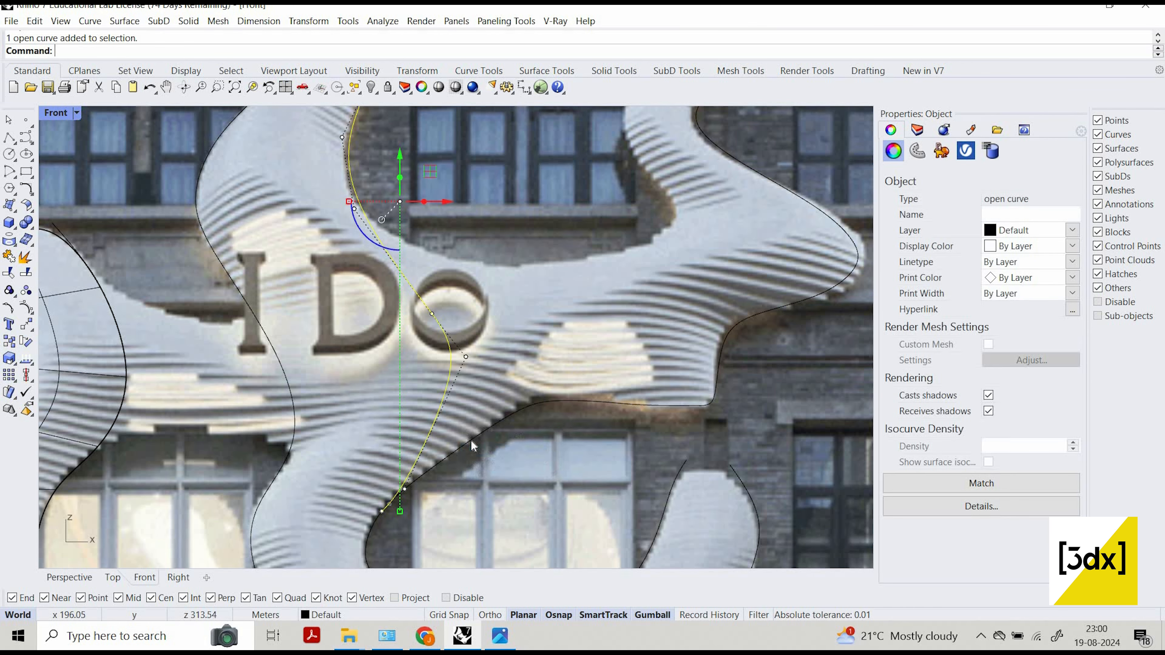
pyautogui.keyDown('shift'); pyautogui.click(471, 439); pyautogui.keyUp('shift')
pyautogui.rightClick(471, 440)
pyautogui.write('Trim')
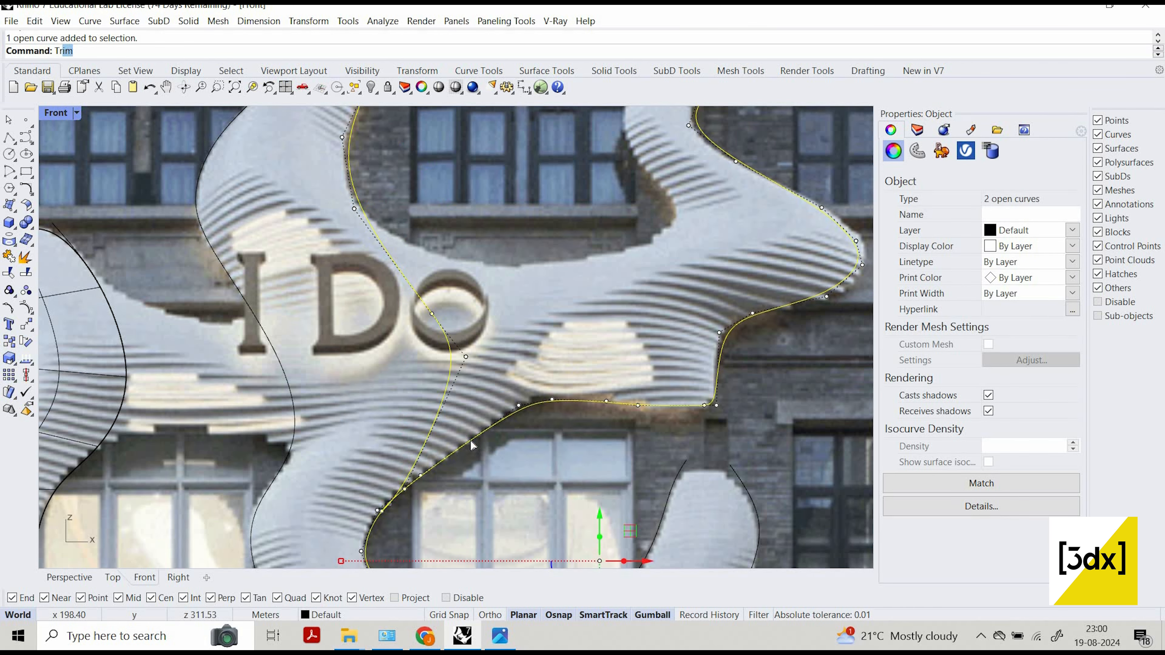
pyautogui.press('Return')
pyautogui.scroll(-2, 452, 436)
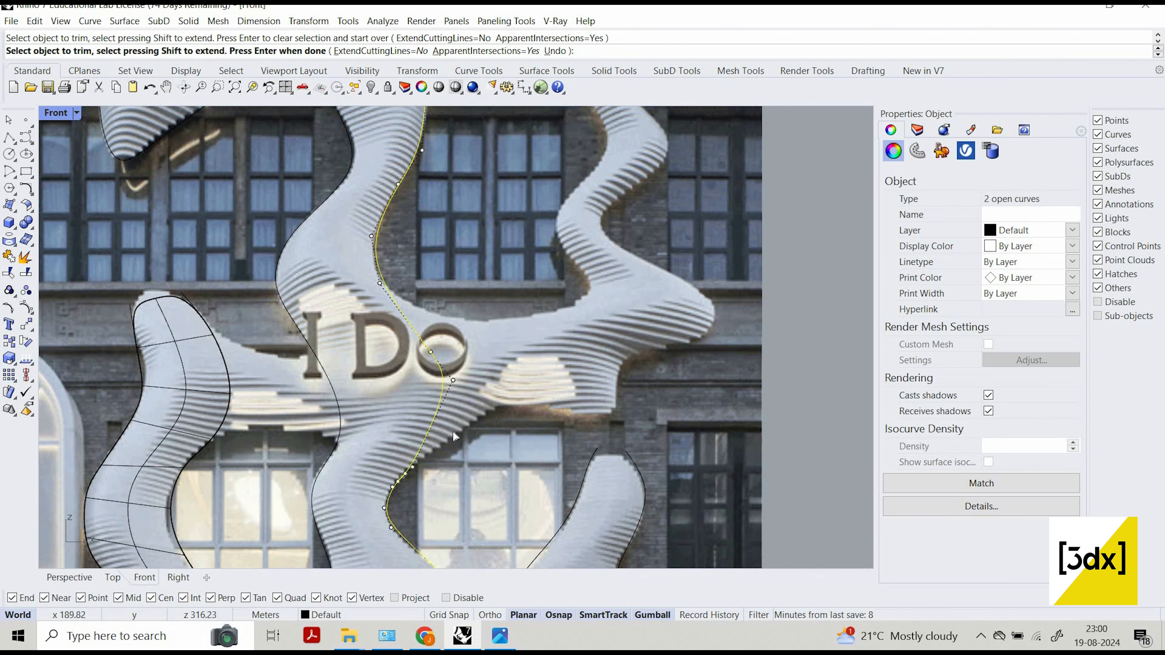
pyautogui.hotkey('ctrl', 'j')
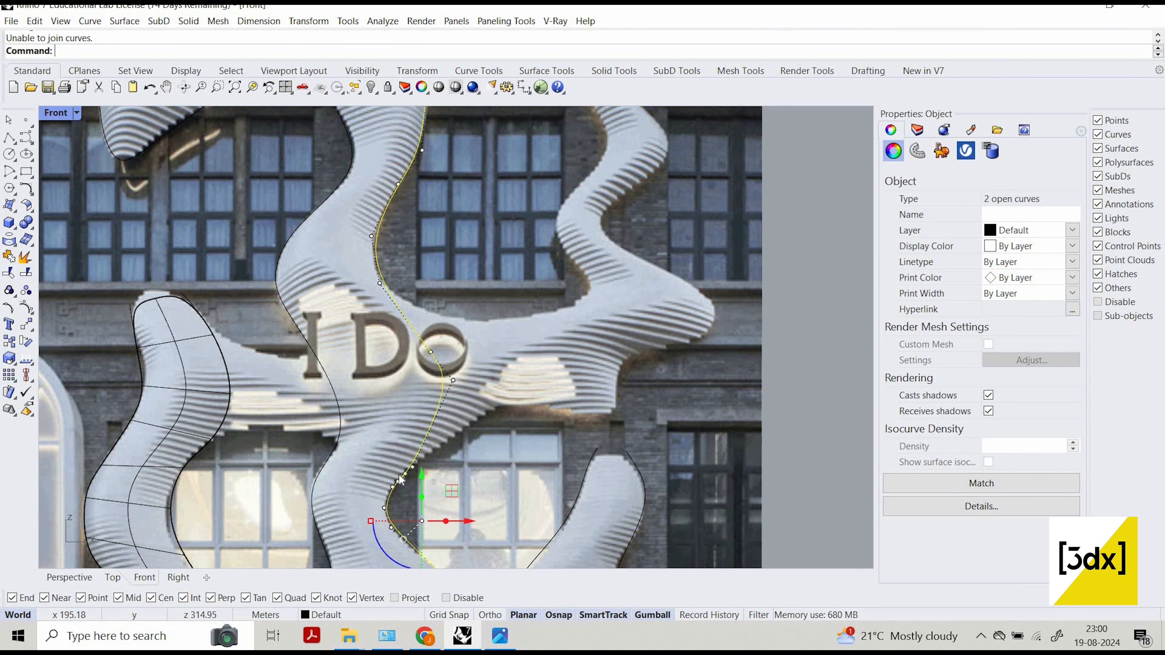
# Hide the reference picture to expose the junction of the two curves on the central column's right edge.
pyautogui.click(433, 481)
pyautogui.scroll(3, 436, 481)
pyautogui.click(415, 480)
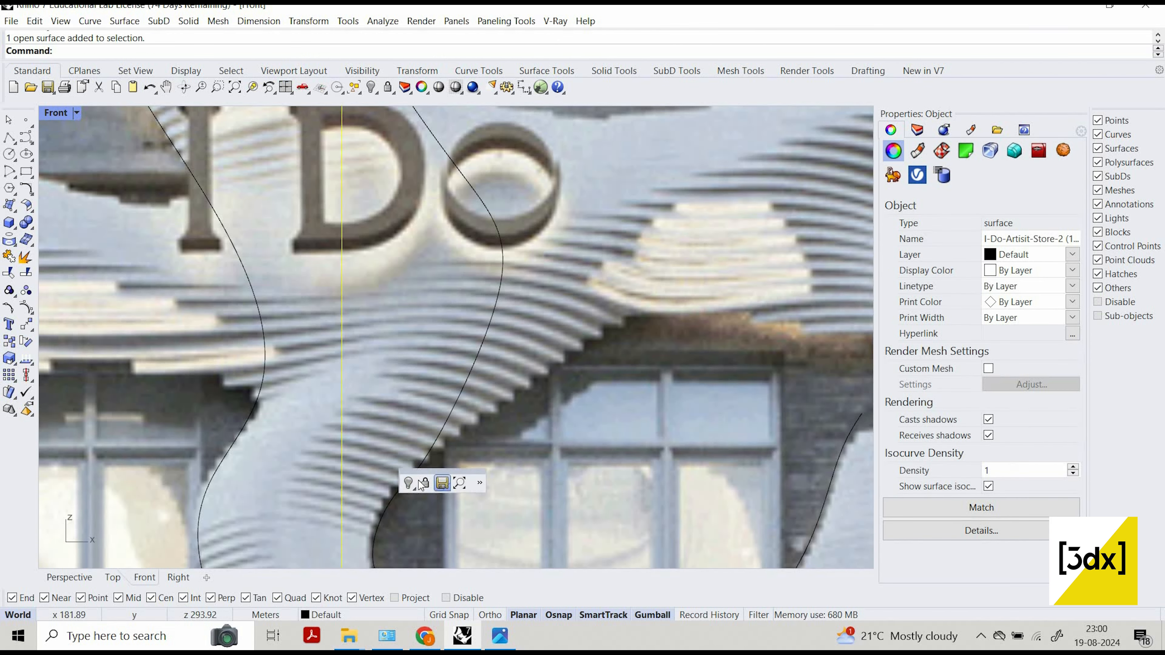
pyautogui.hotkey('ctrl', 'h')
pyautogui.scroll(5, 413, 500)
# Trim the overlapping curve ends at the junction and join the two curves into one continuous right edge for the central column.
pyautogui.click(409, 480)
pyautogui.scroll(2, 394, 467)
pyautogui.click(390, 461)
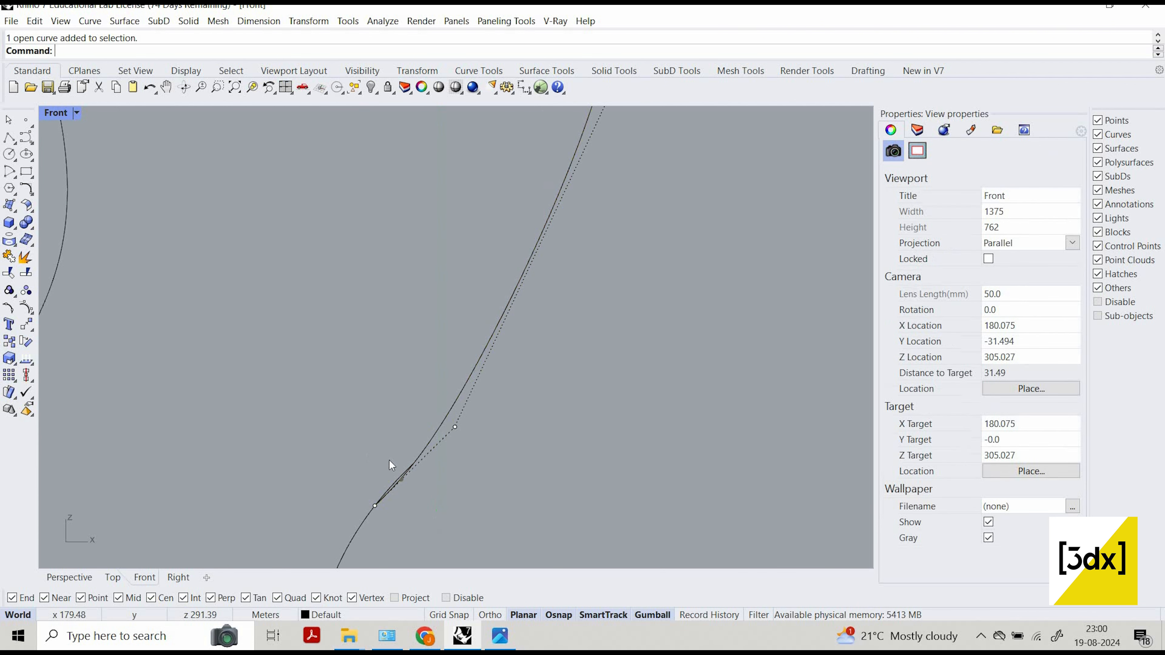
pyautogui.click(398, 471)
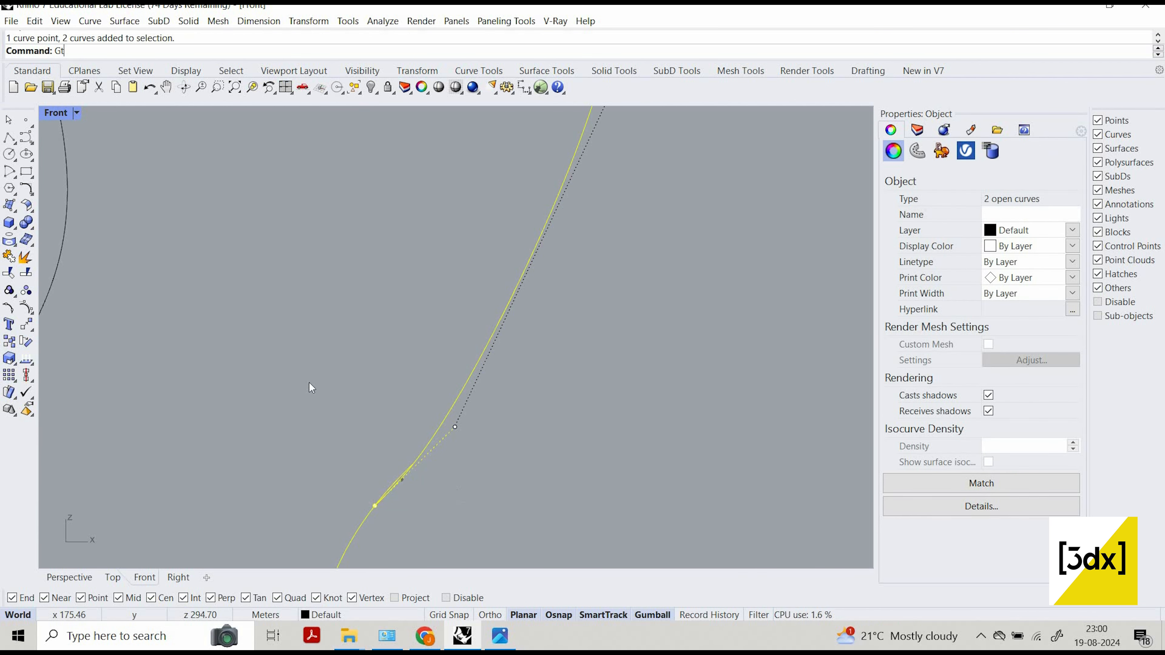
pyautogui.write('trim')
pyautogui.press('Return')
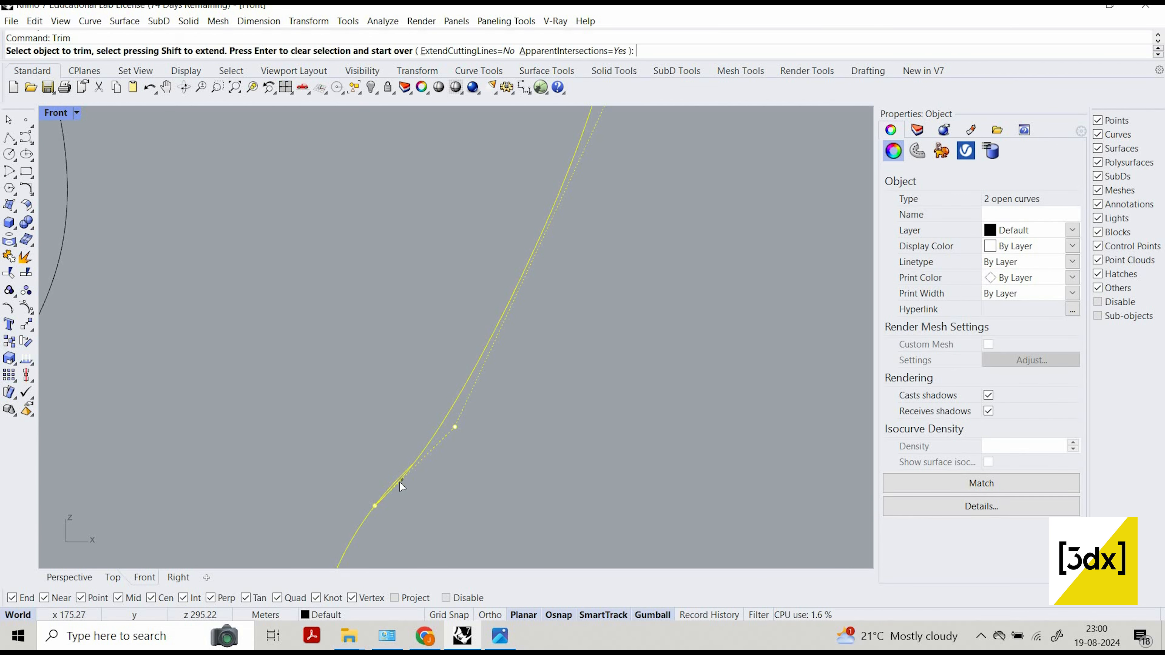
pyautogui.press('Return')
pyautogui.hotkey('ctrl', 'j')
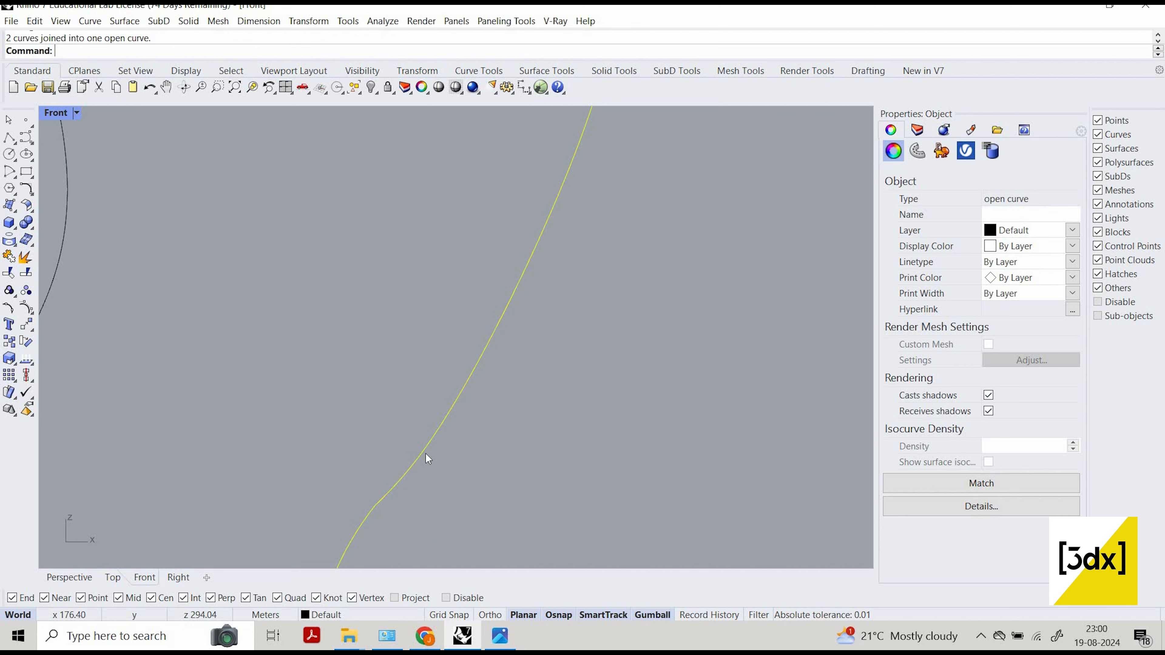
# Start rebuilding the central column's joined right edge curve and compare the rebuild preview with the original around the junction.
pyautogui.press('Escape')
pyautogui.click(378, 510)
pyautogui.scroll(12, 378, 505)
pyautogui.press('Escape')
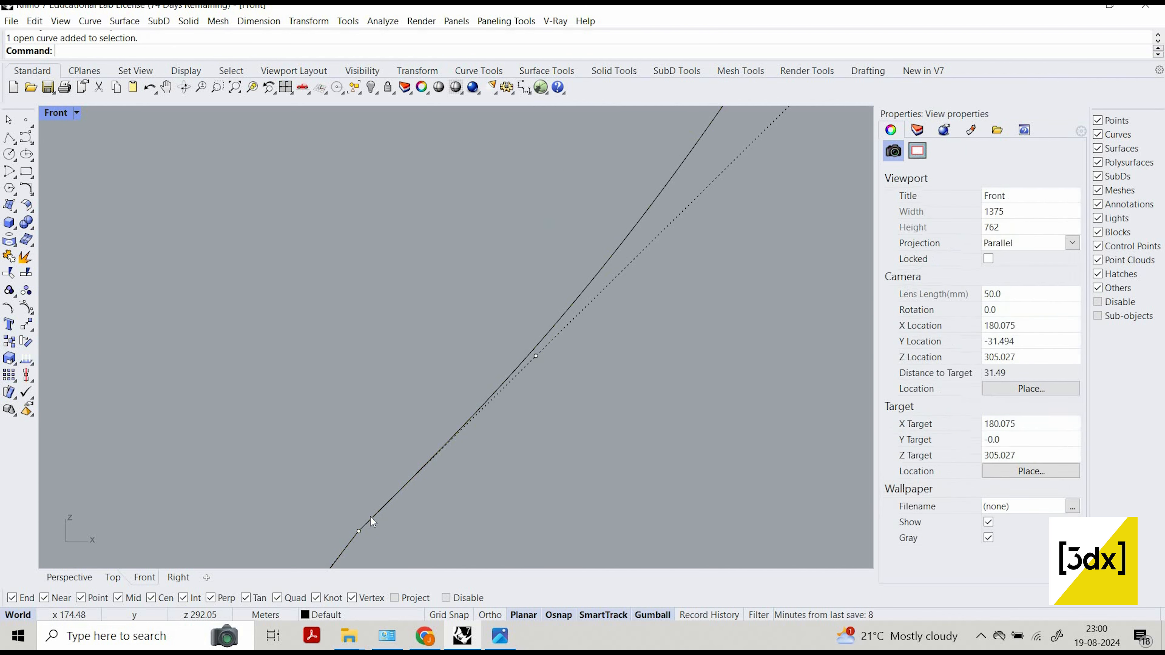
pyautogui.scroll(6, 458, 379)
pyautogui.scroll(-8, 464, 377)
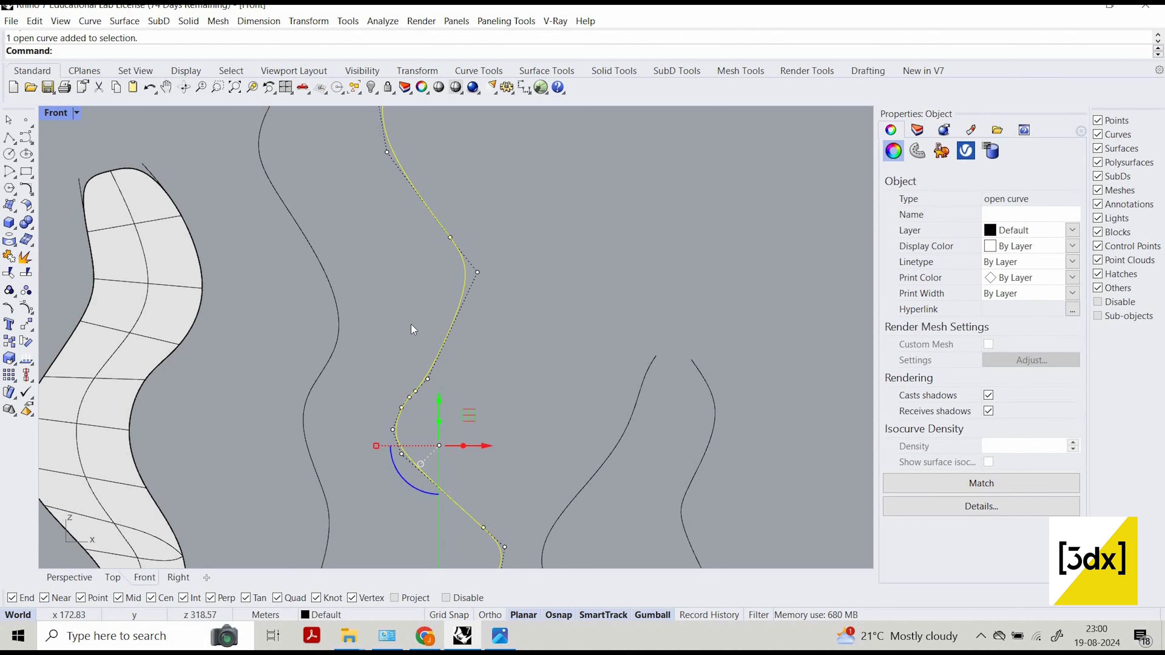
pyautogui.write('Rebuild')
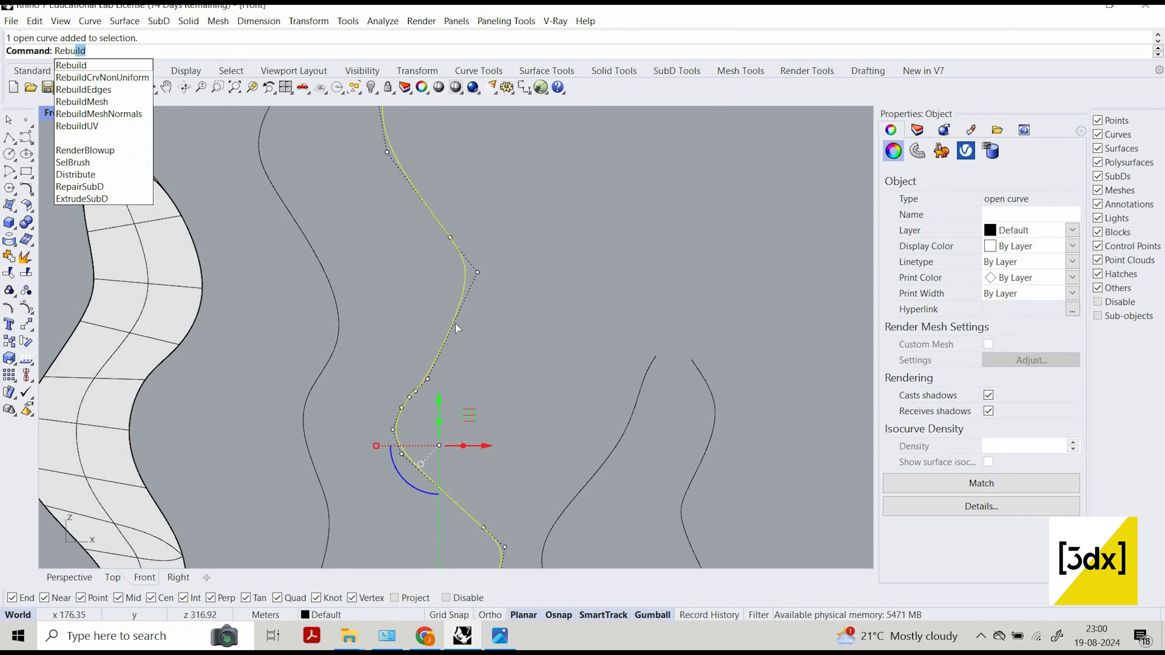
pyautogui.press('Return')
pyautogui.scroll(5, 493, 360)
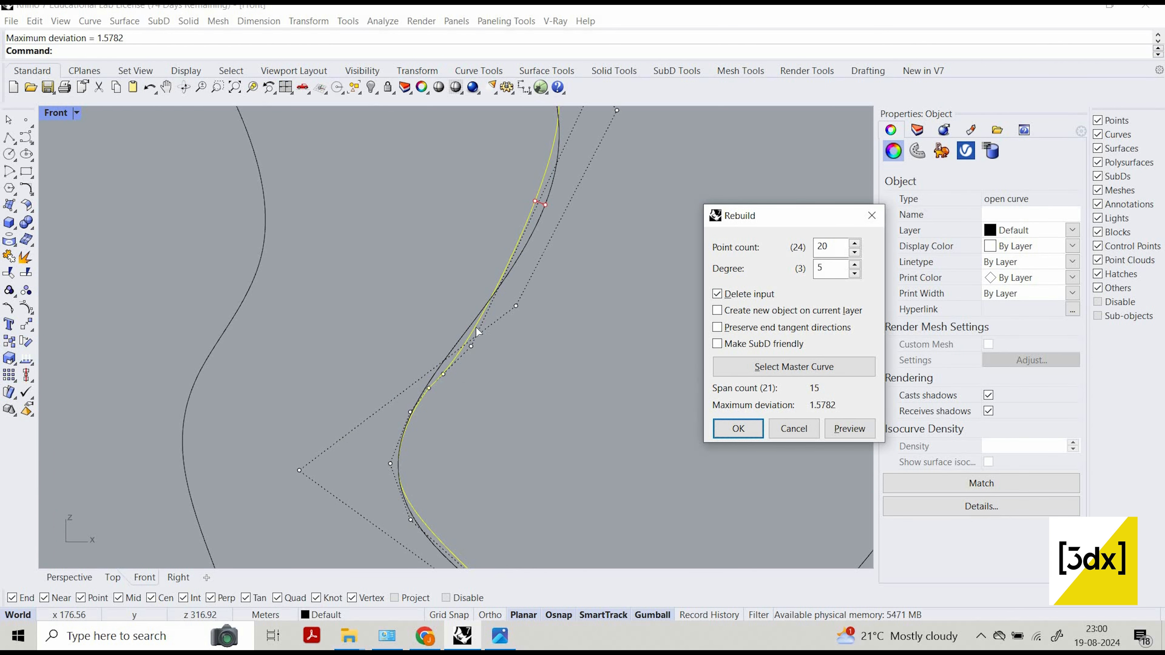
pyautogui.scroll(3, 491, 265)
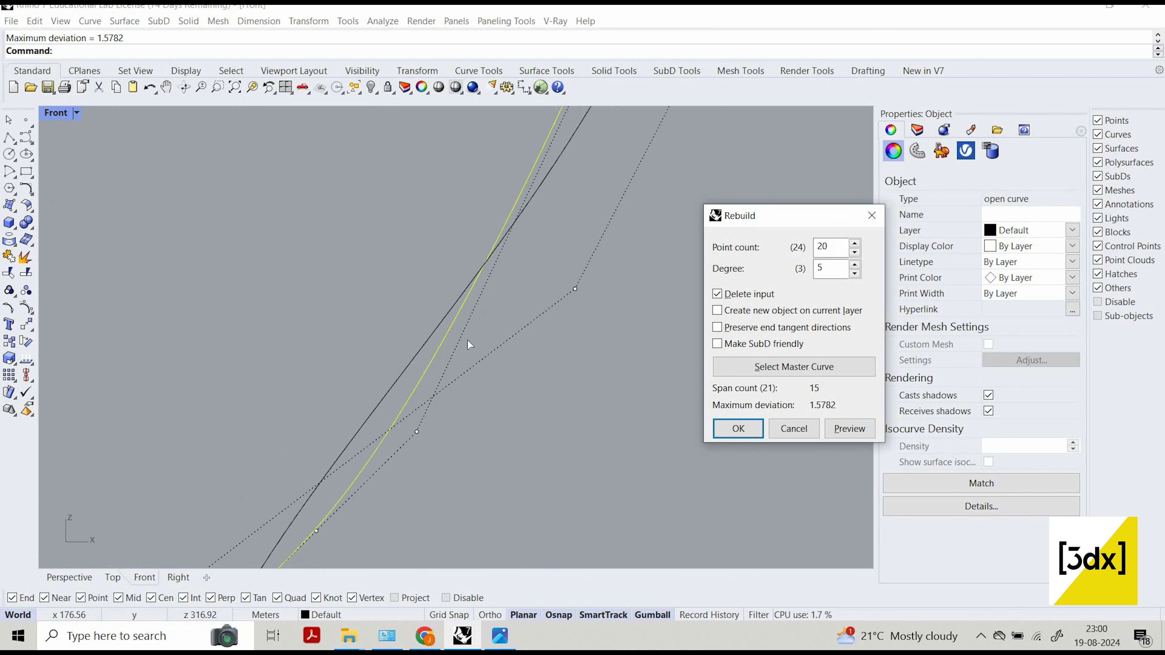
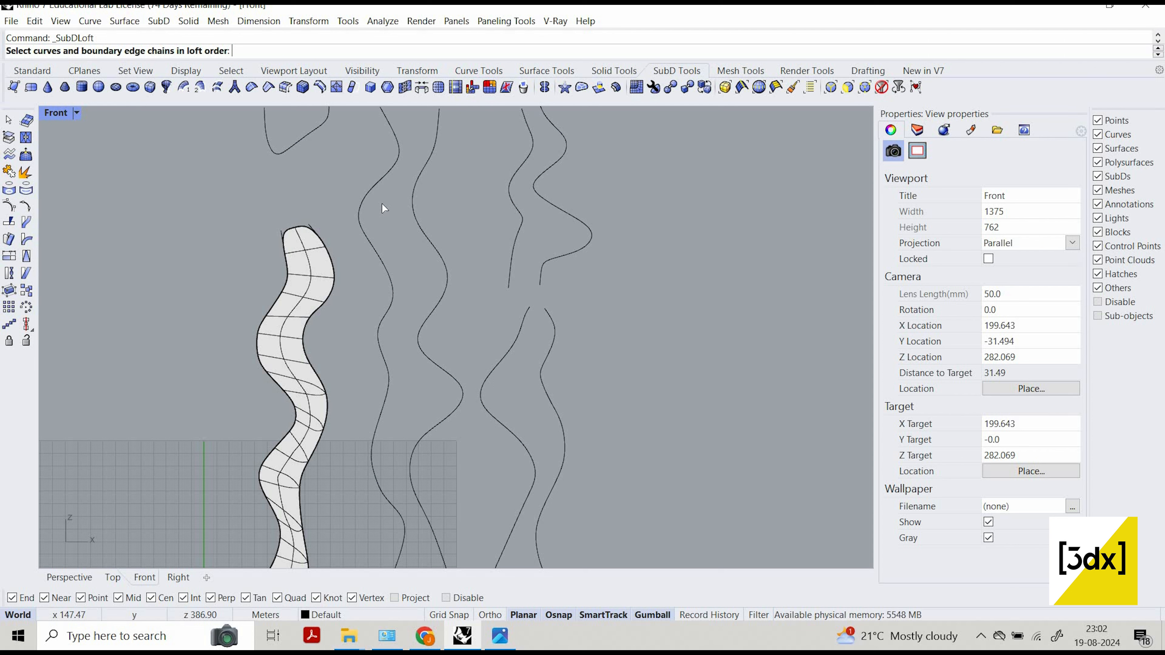
# Create a SubD loft between the left and right edge curves of the central column.
pyautogui.click(377, 189)
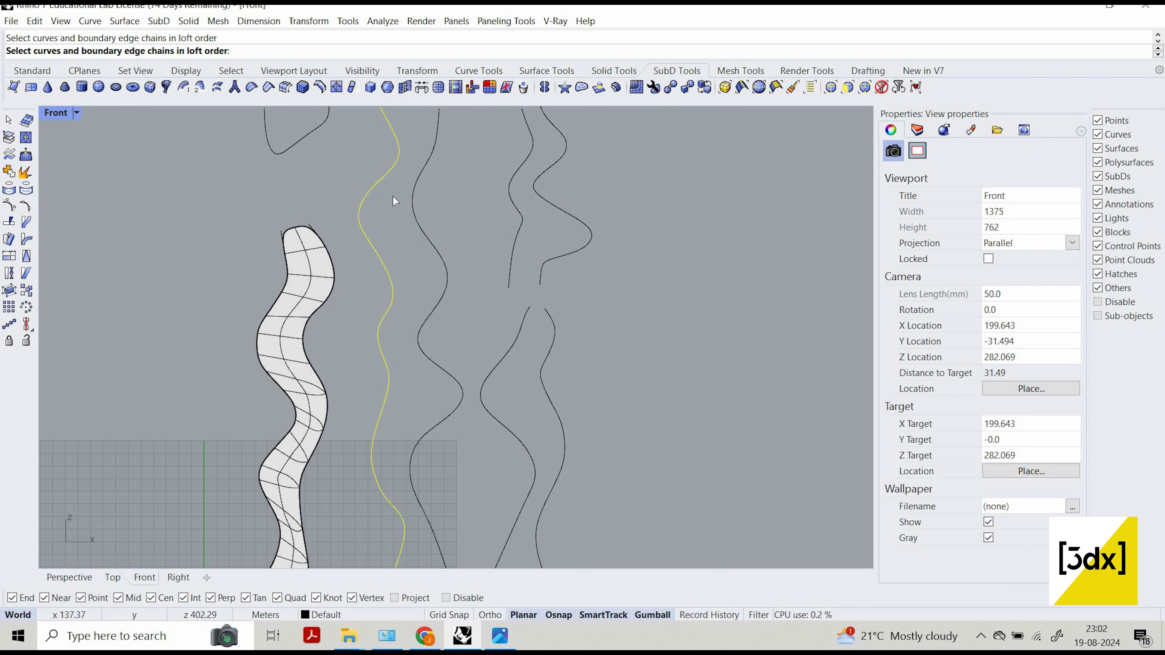
pyautogui.click(414, 200)
pyautogui.press('Return')
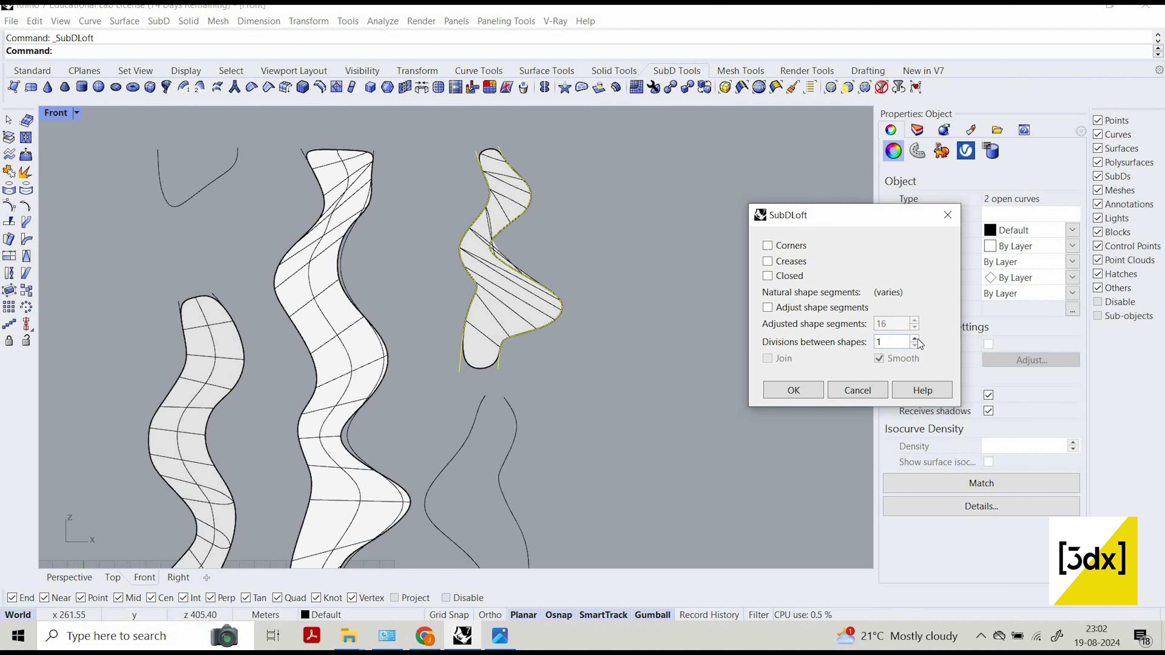
pyautogui.click(914, 340)
pyautogui.scroll(10, 533, 259)
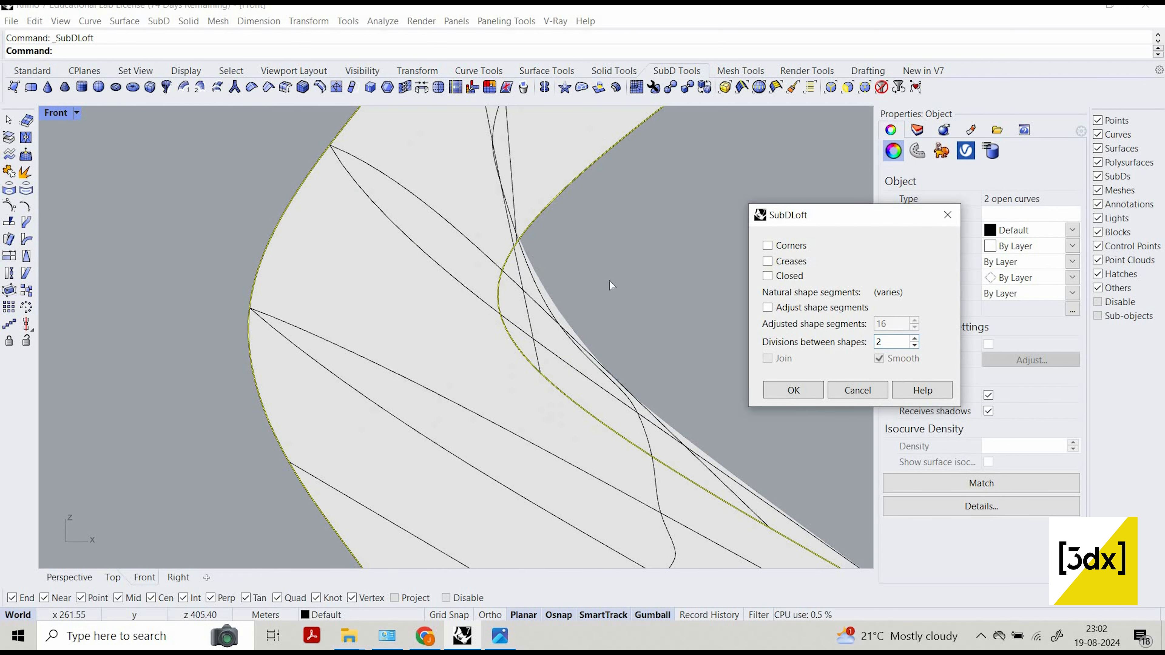
pyautogui.scroll(-10, 666, 290)
pyautogui.press('Escape')
pyautogui.scroll(-4, 600, 286)
pyautogui.press('Escape')
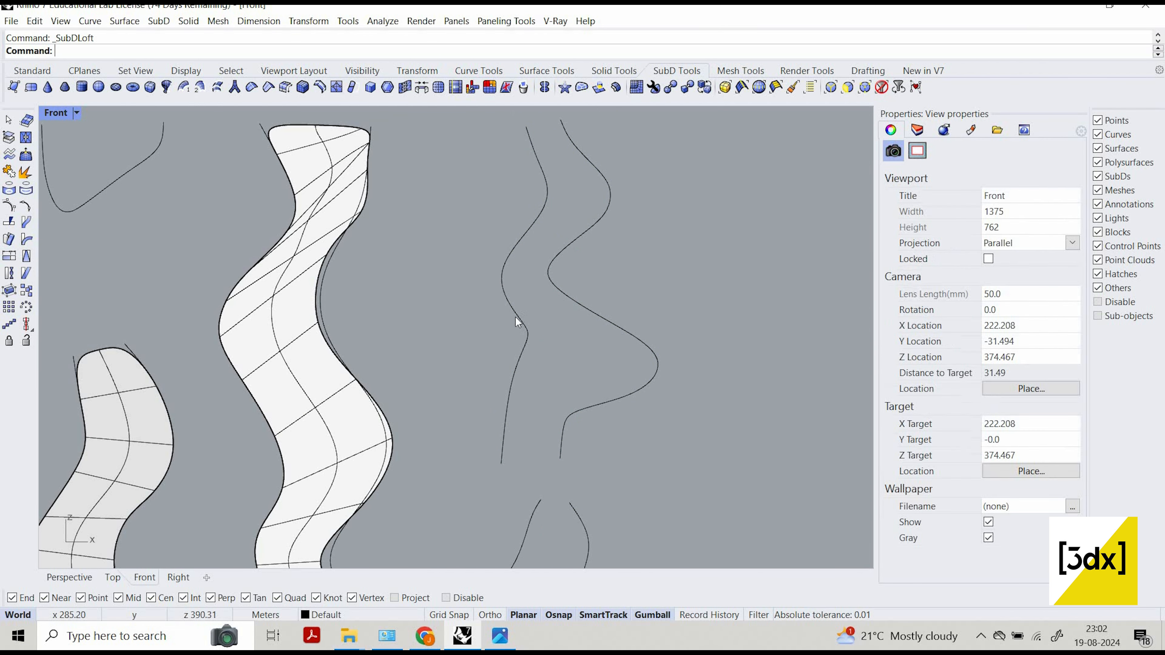
# Widen the narrow waist of the upper-right column by moving its right edge curve's inward-bend control point outward.
pyautogui.click(528, 332)
pyautogui.click(636, 331)
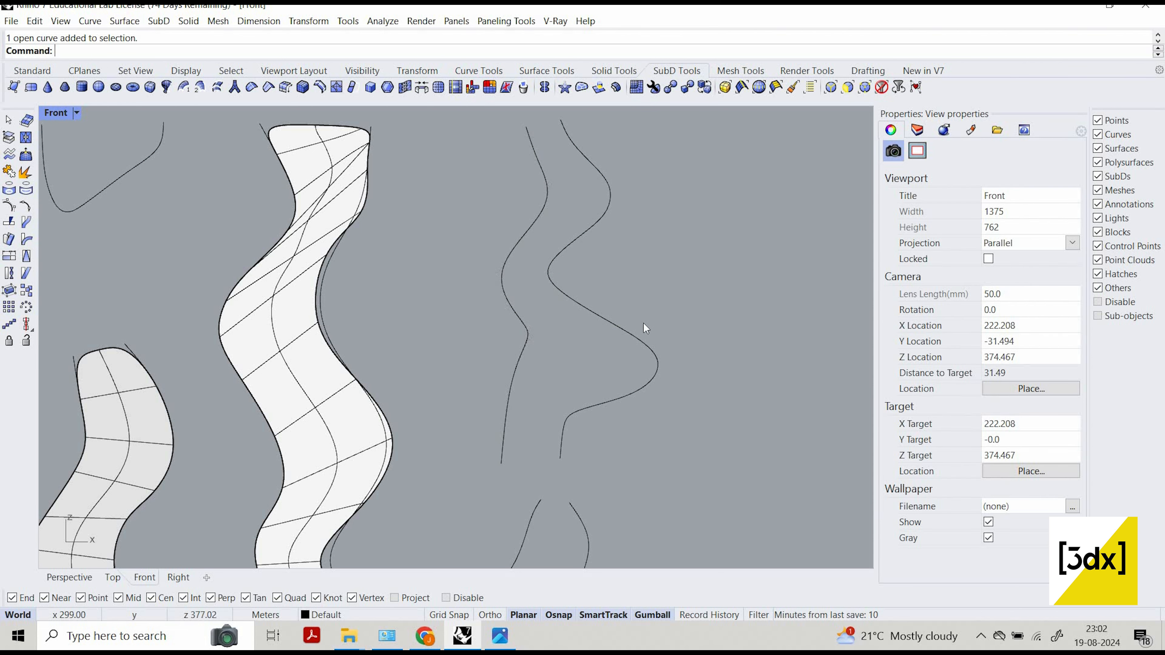
pyautogui.click(642, 341)
pyautogui.press('Escape')
pyautogui.moveTo(533, 250); pyautogui.dragTo(651, 339)
pyautogui.press('Escape')
pyautogui.press('Escape')
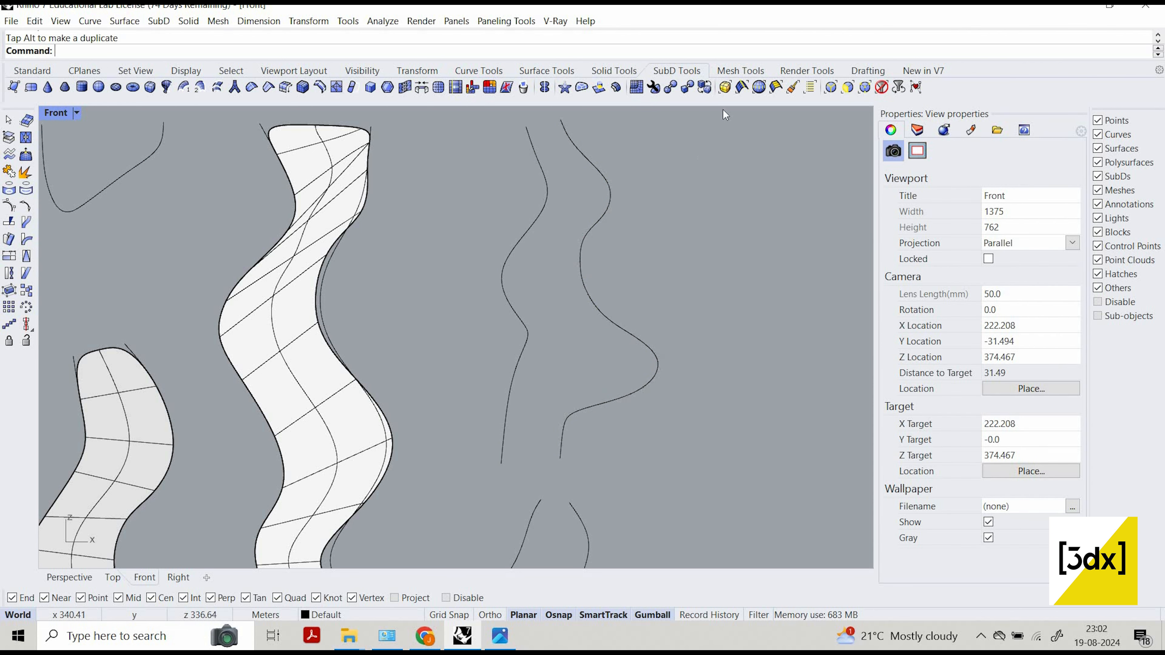
# Create a SubD loft between the upper-right column's two edge curves with 2 divisions between shapes.
pyautogui.moveTo(733, 431); pyautogui.dragTo(496, 110)
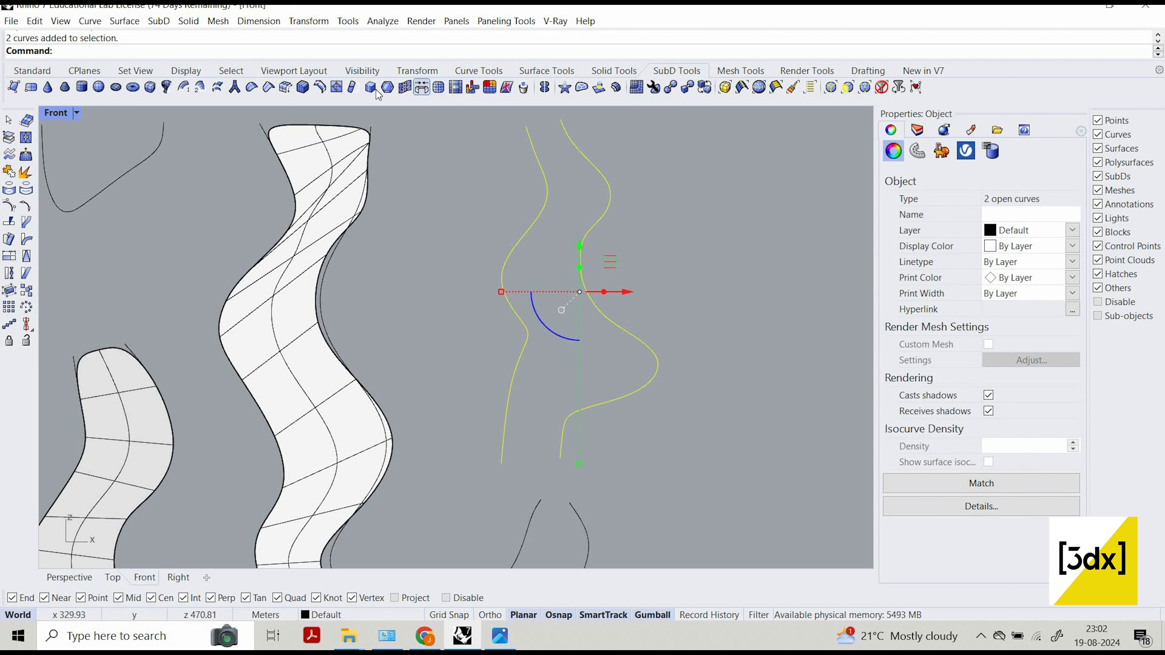
pyautogui.click(218, 87)
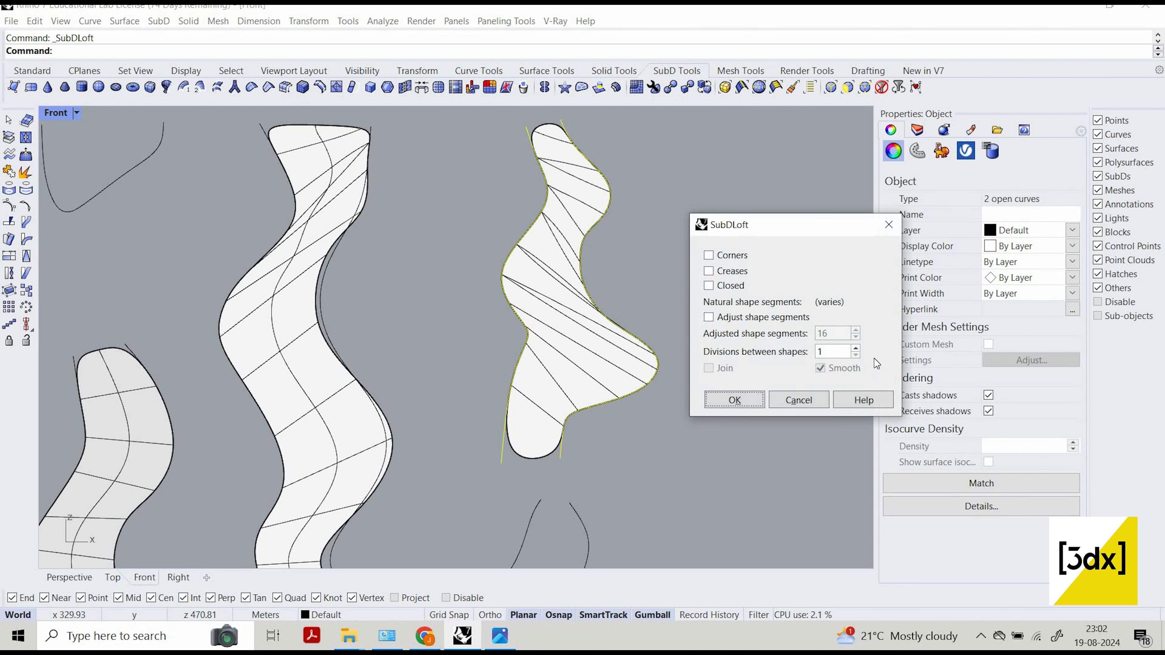
pyautogui.click(855, 348)
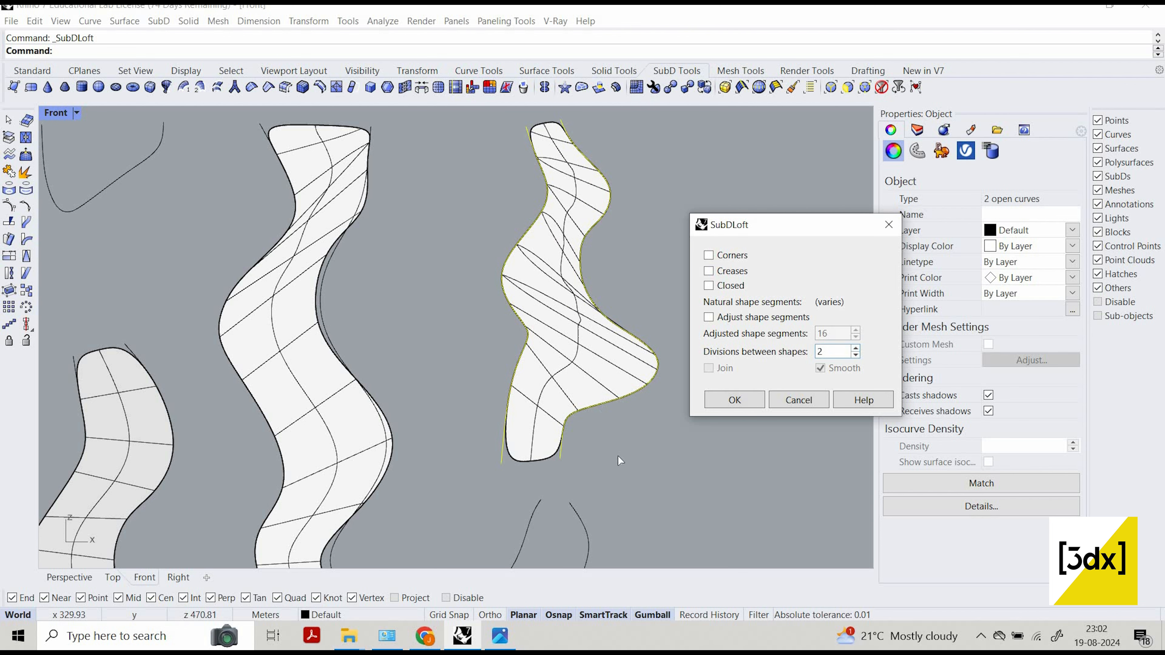
pyautogui.click(746, 396)
pyautogui.scroll(-8, 644, 202)
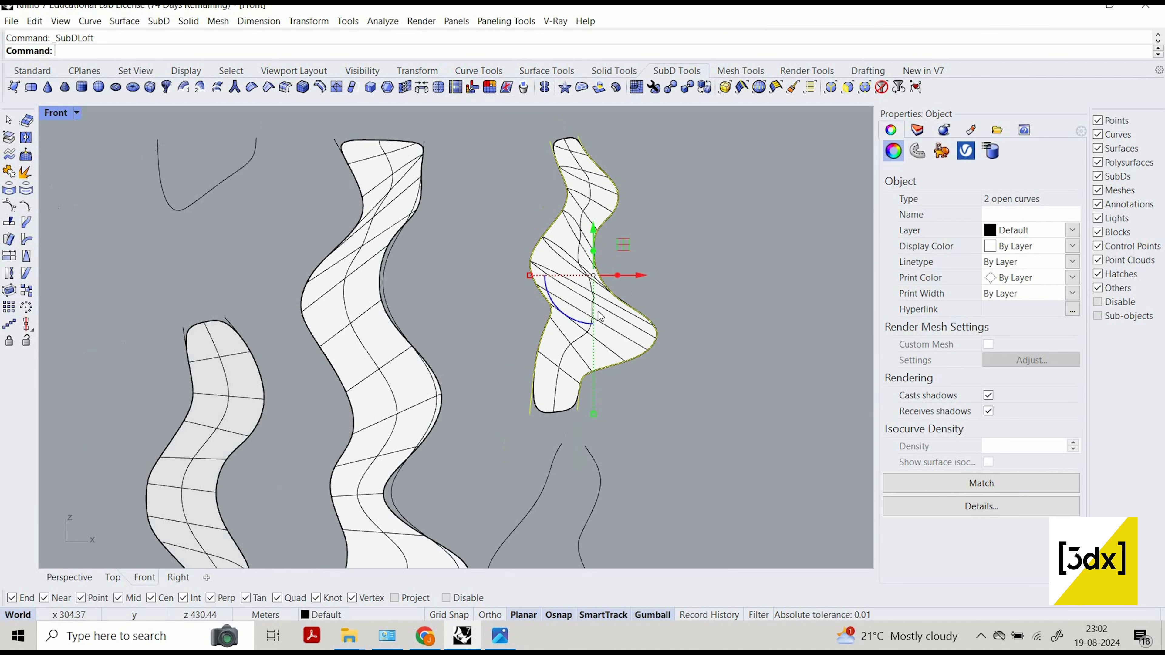
# Create a SubD loft between the lower-right column's two edge curves, raising the divisions between shapes by one.
pyautogui.scroll(4, 593, 391)
pyautogui.moveTo(594, 393); pyautogui.dragTo(534, 298, button='right')
pyautogui.moveTo(640, 396); pyautogui.dragTo(524, 354)
pyautogui.rightClick(859, 373)
pyautogui.click(914, 339)
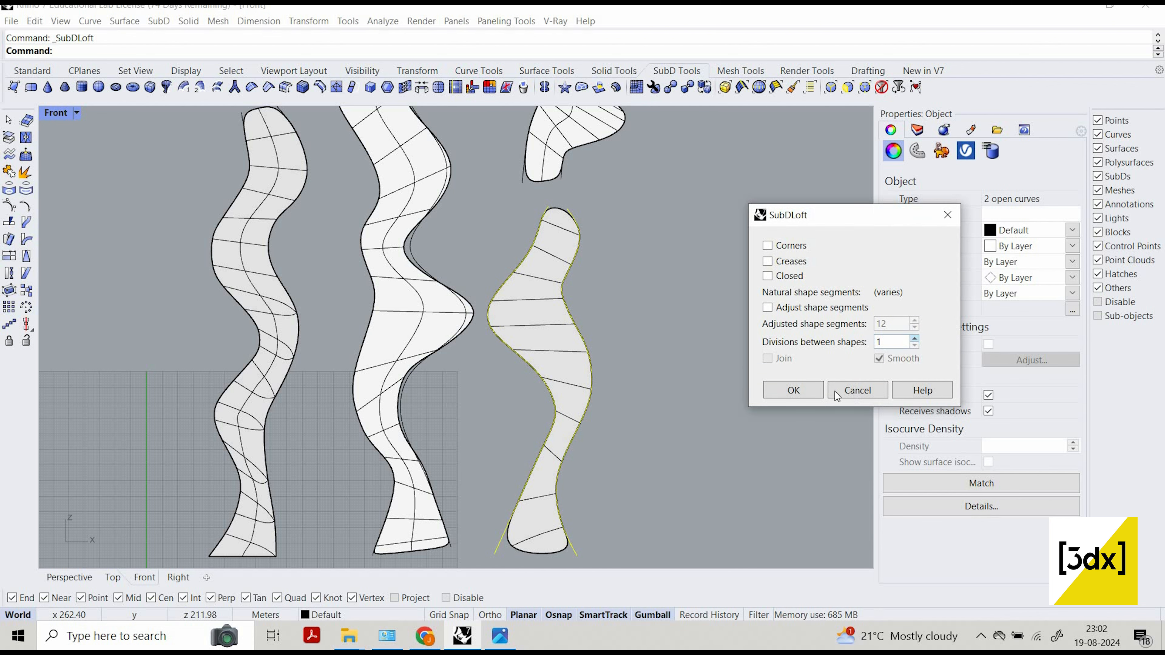
pyautogui.click(791, 390)
pyautogui.click(655, 273)
pyautogui.scroll(-3, 655, 273)
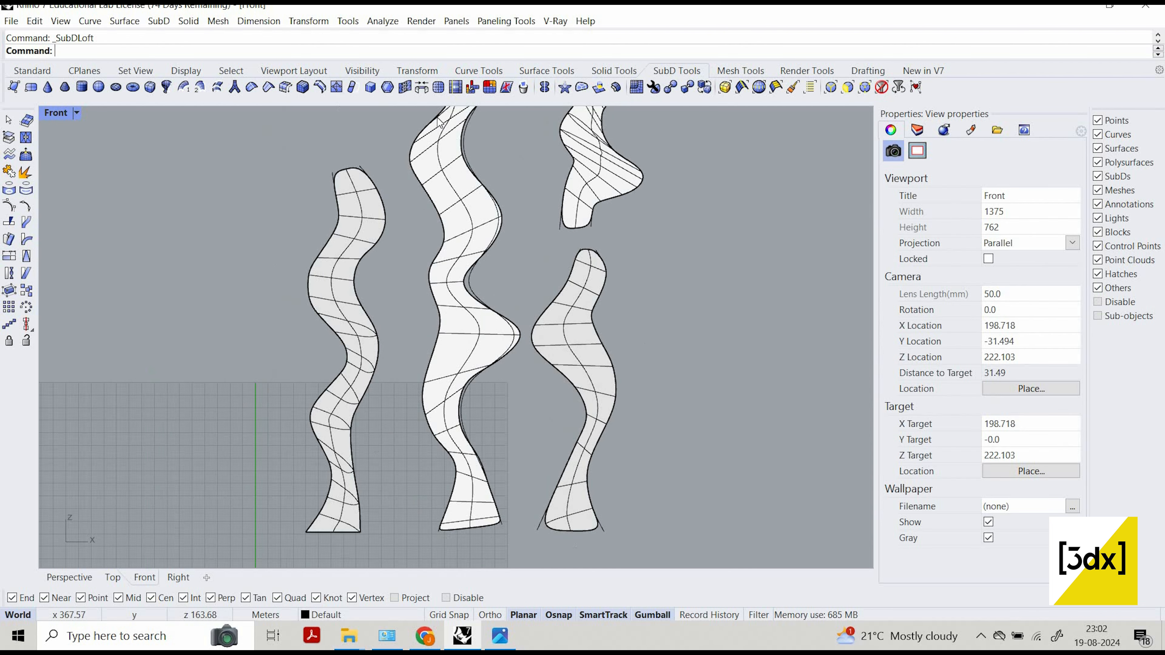
# Draw two short cutting lines from the upper-left U-shaped curve, one on each side of its rounded bottom.
pyautogui.scroll(6, 492, 255)
pyautogui.click(434, 340)
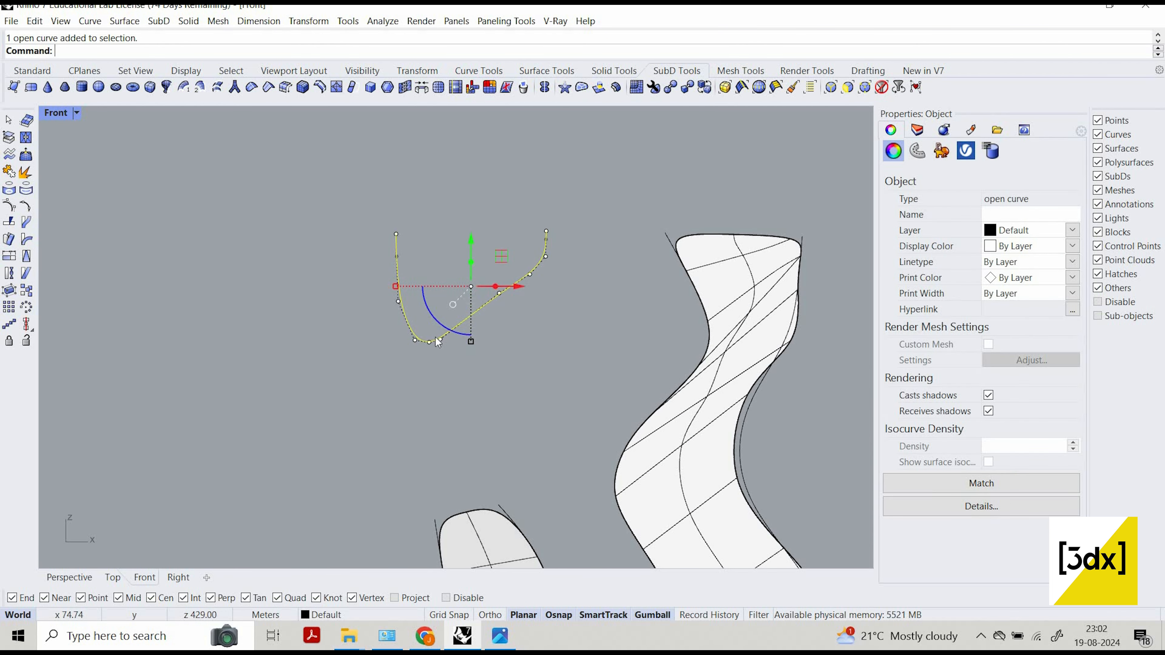
pyautogui.press('Escape')
pyautogui.scroll(3, 435, 345)
pyautogui.write('line')
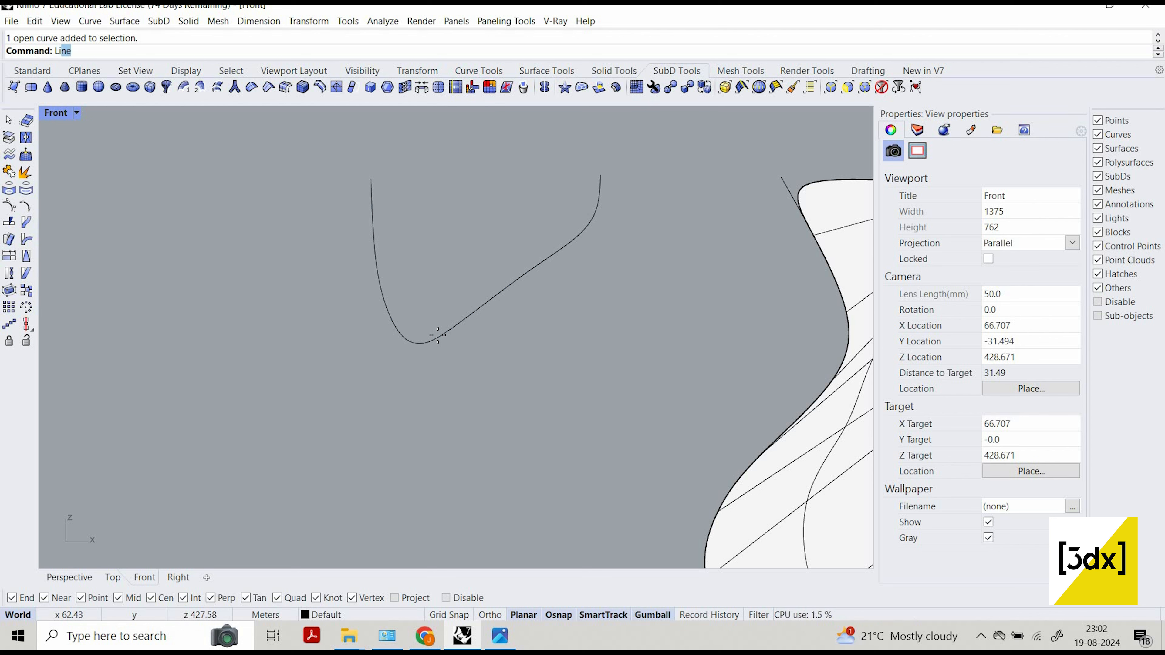
pyautogui.press('Return')
pyautogui.click(438, 337)
pyautogui.click(454, 361)
pyautogui.press('Return')
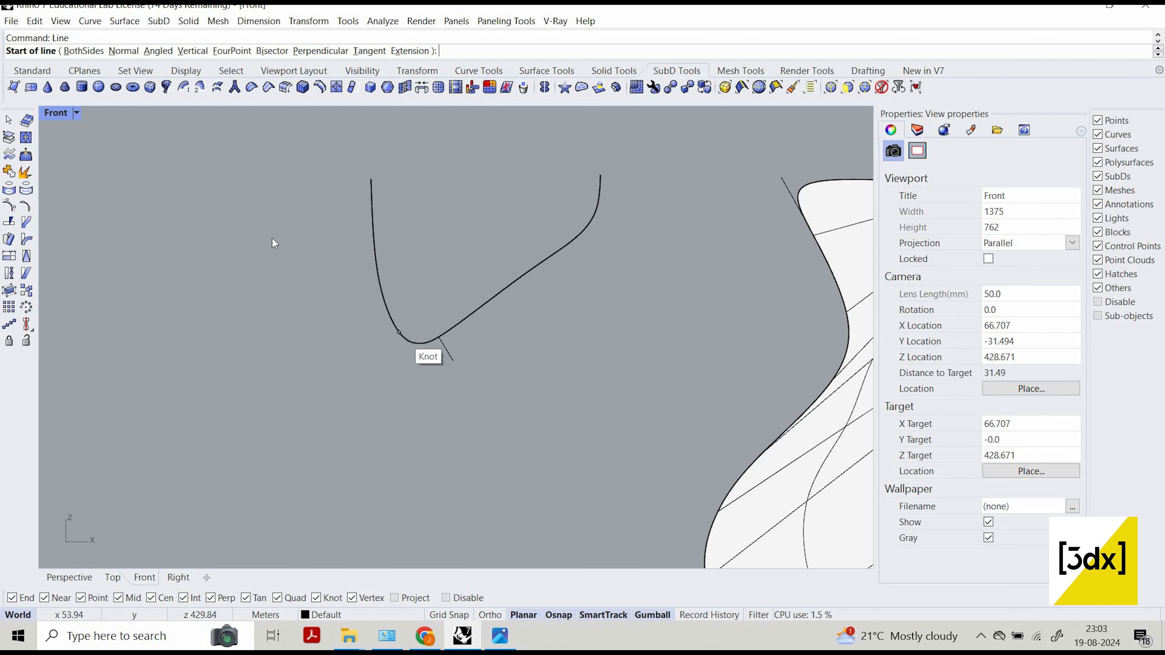
pyautogui.click(398, 333)
pyautogui.click(390, 377)
# Trim away the rounded bottom of the U-shaped curve between the two cutting lines, and delete both lines.
pyautogui.moveTo(481, 317)
pyautogui.mouseDown()
pyautogui.moveTo(377, 395)
pyautogui.moveTo(483, 370)
pyautogui.moveTo(379, 340)
pyautogui.mouseUp()
pyautogui.write('trim')
pyautogui.press('Return')
pyautogui.click(419, 343)
pyautogui.press('Return')
pyautogui.click(449, 354)
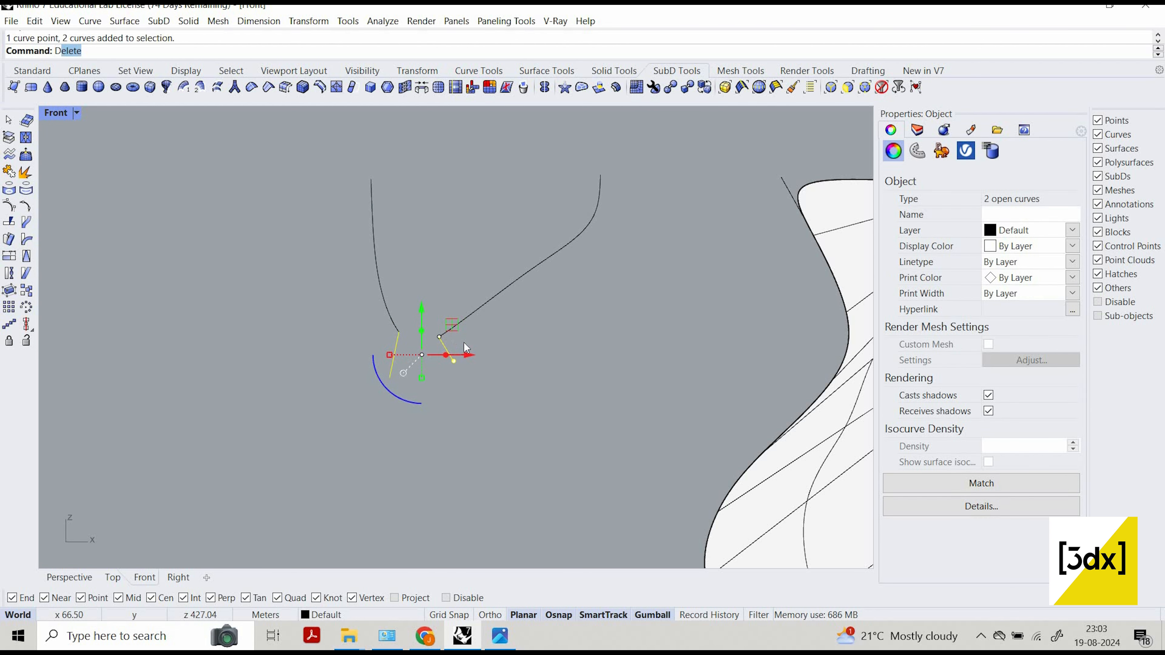
pyautogui.press('Delete')
pyautogui.click(422, 348)
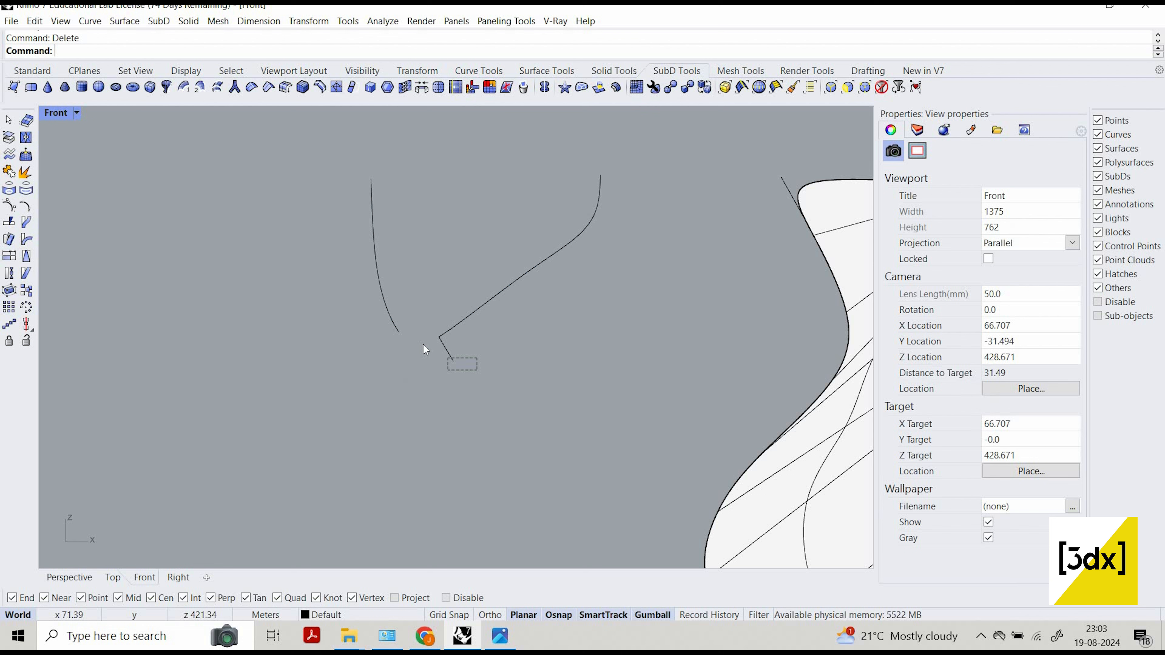
pyautogui.click(434, 345)
pyautogui.press('Delete')
# Create a SubD loft between the two separated upper-left curves with 2 divisions between shapes.
pyautogui.scroll(-2, 566, 290)
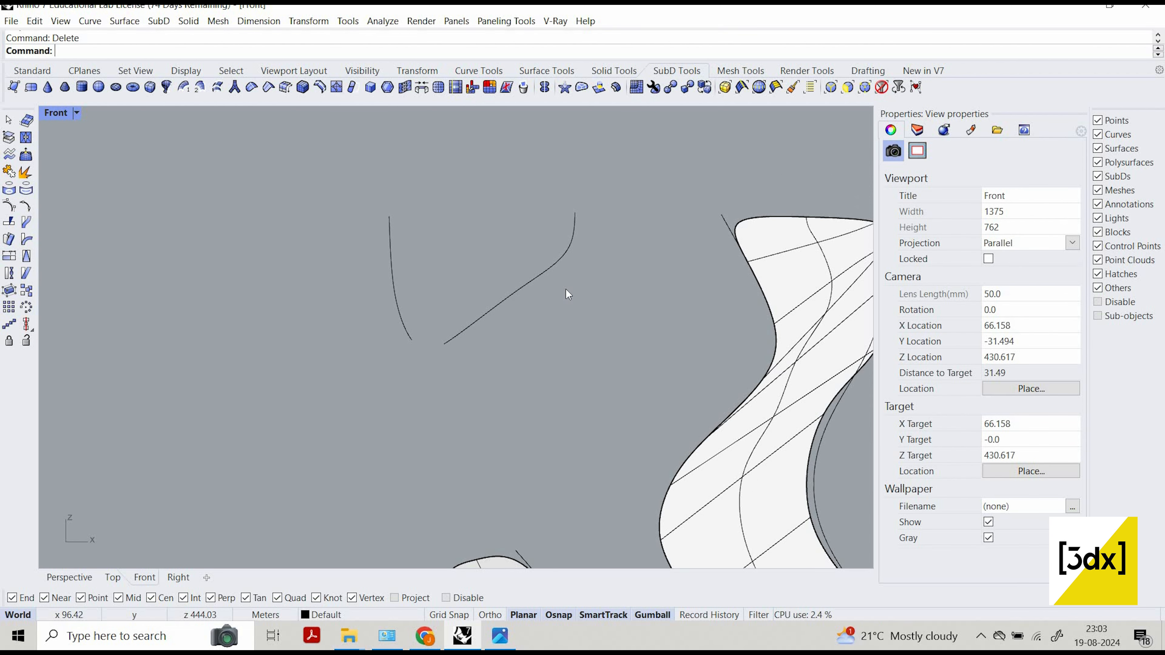
pyautogui.scroll(-1, 657, 286)
pyautogui.scroll(-1, 668, 257)
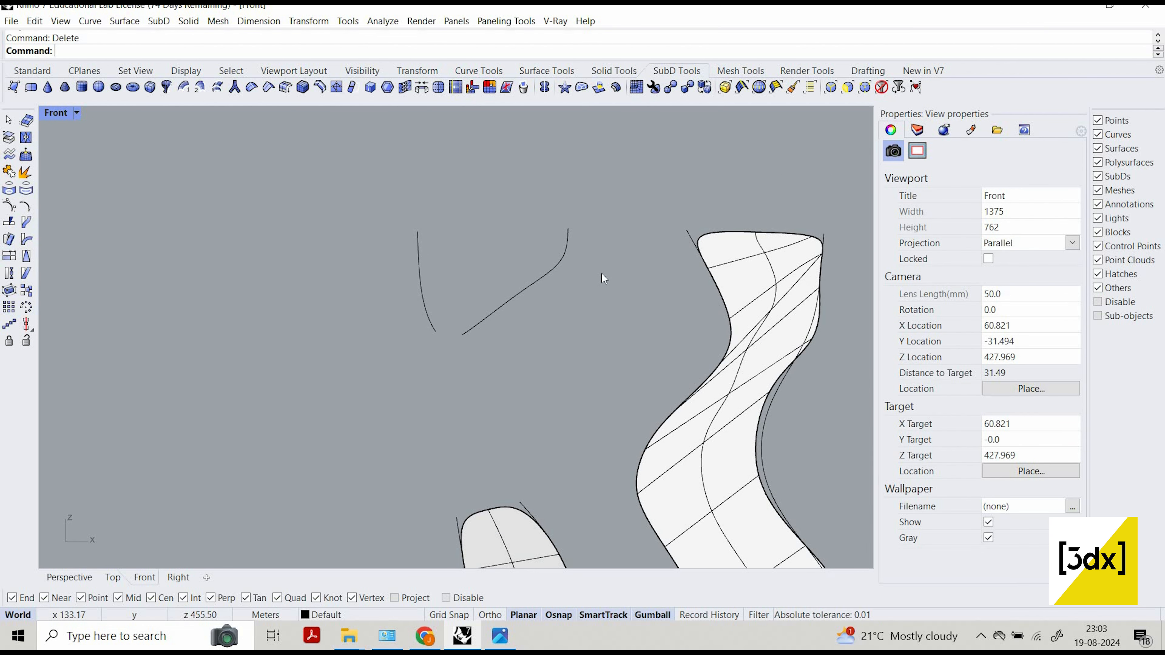
pyautogui.scroll(1, 572, 291)
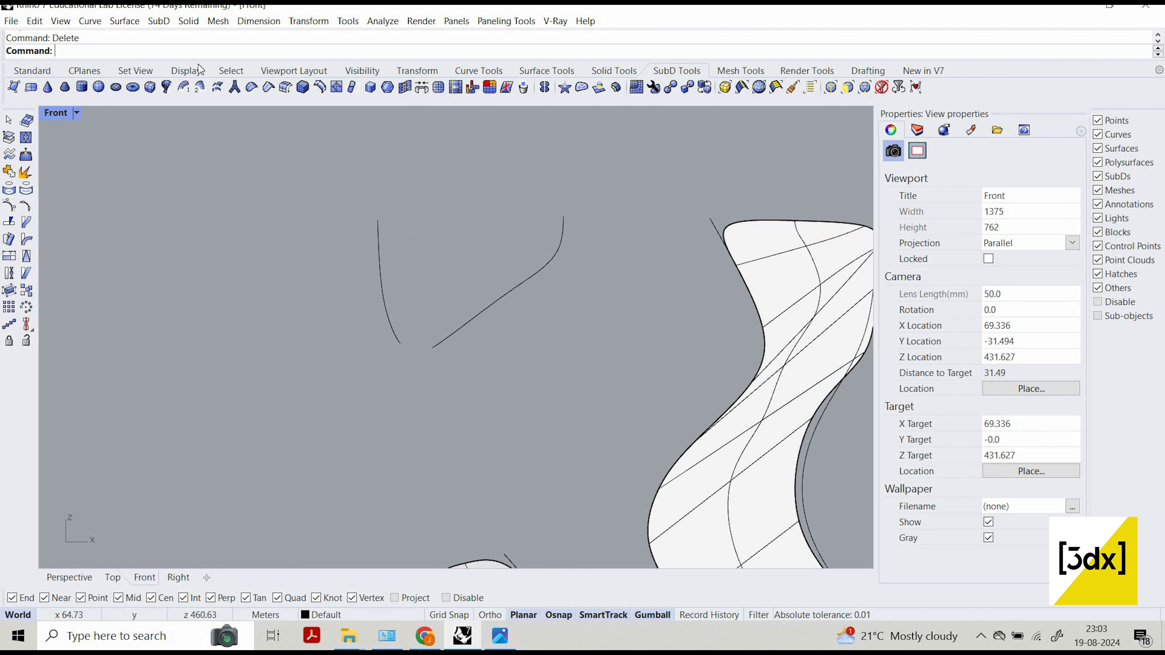
pyautogui.click(217, 87)
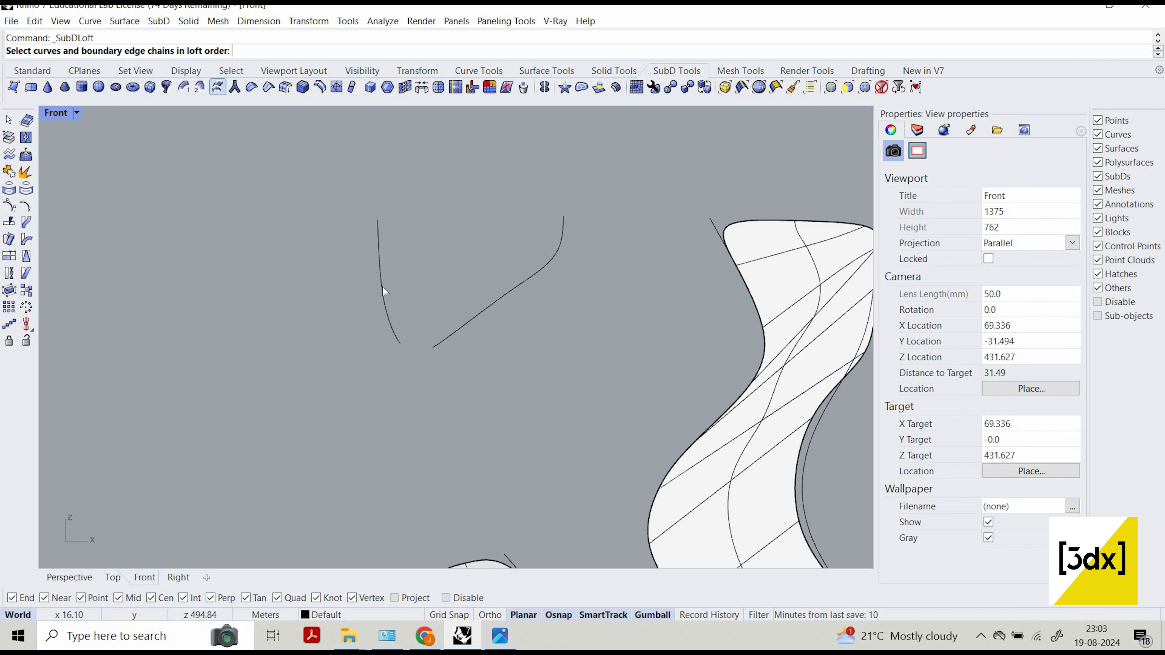
pyautogui.click(378, 250)
pyautogui.click(561, 241)
pyautogui.press('Return')
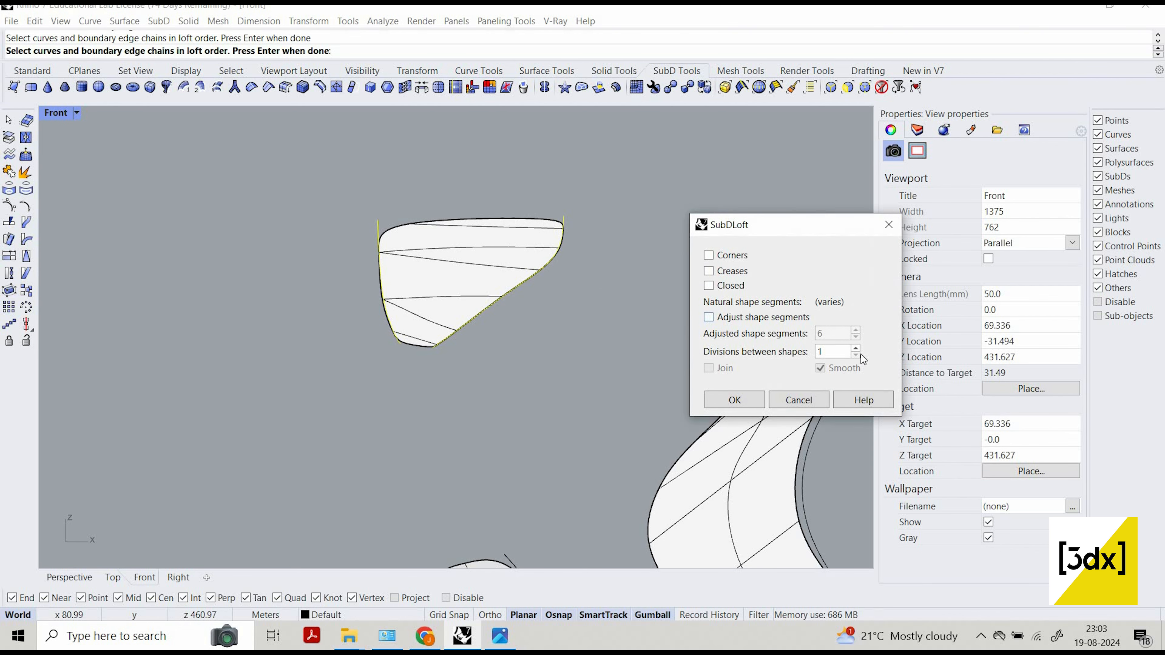
pyautogui.click(856, 349)
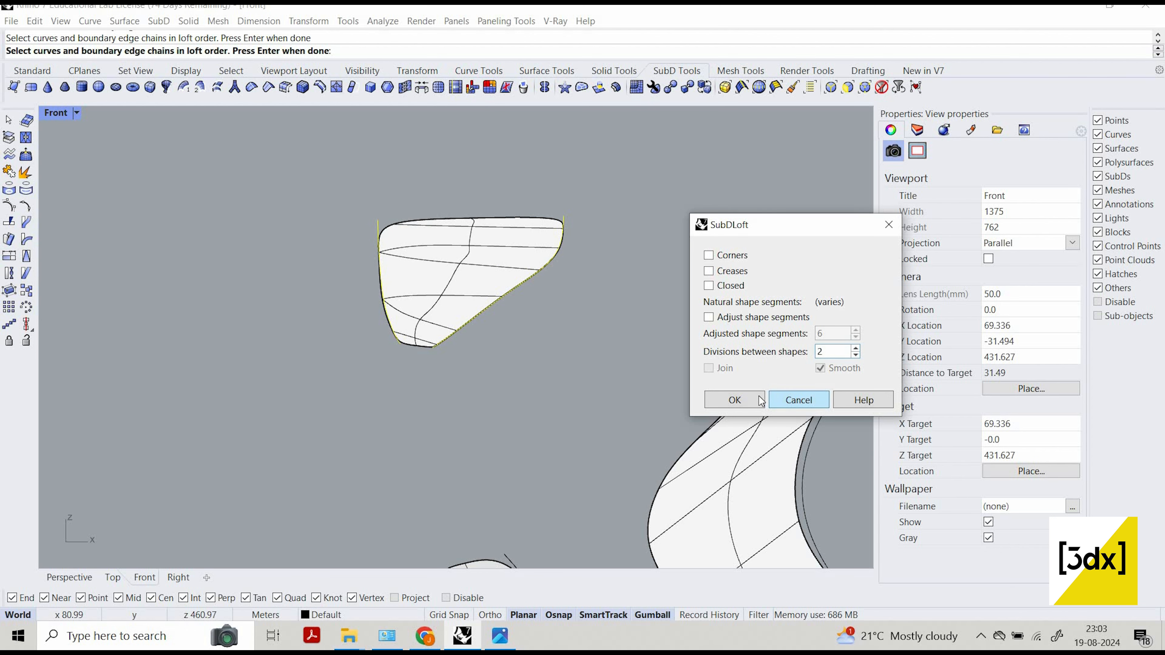
pyautogui.press('Return')
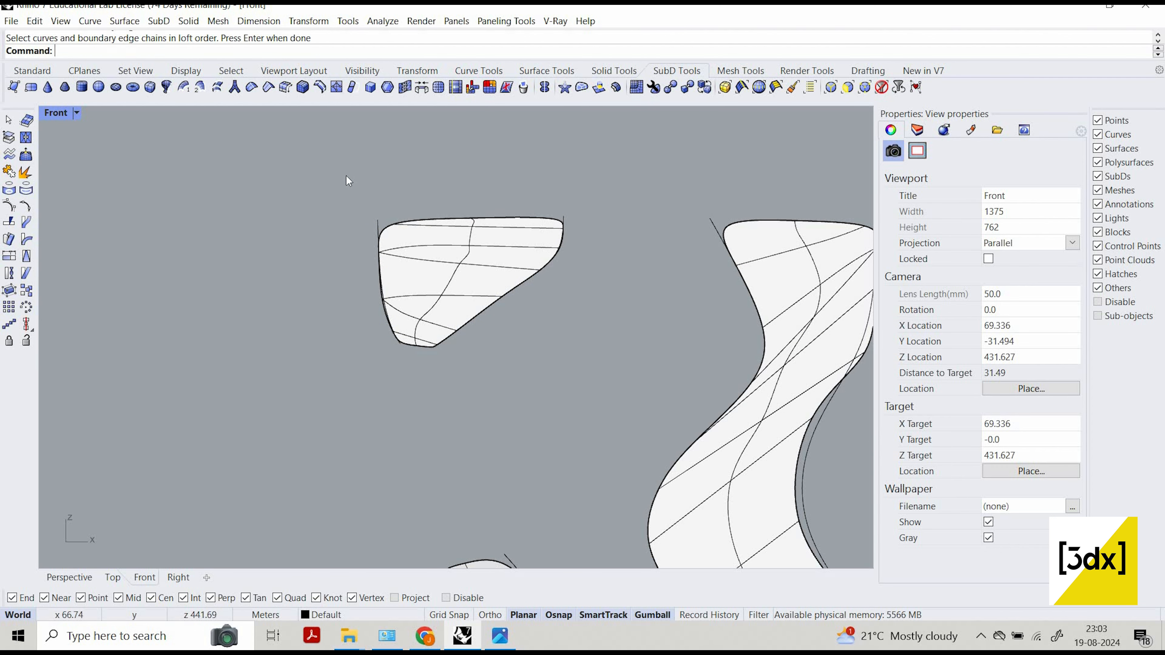
# Examine the lofted columns and compare the central column's right edge curve with the edge of its SubD.
pyautogui.scroll(-5, 398, 197)
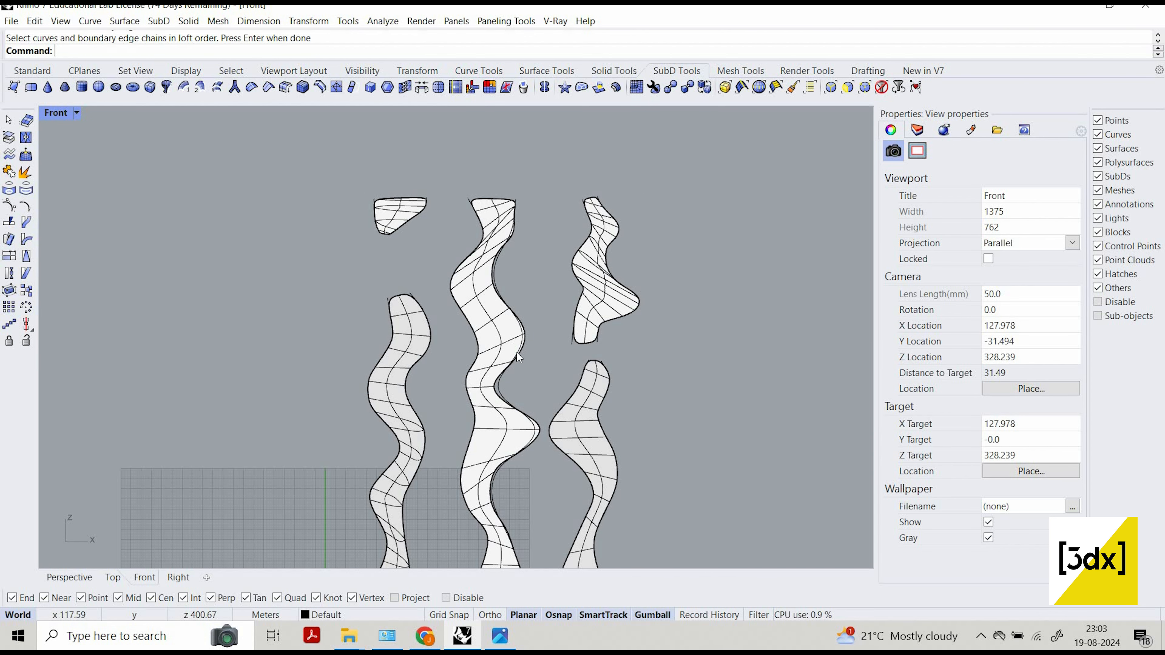
pyautogui.scroll(4, 516, 351)
pyautogui.scroll(-4, 516, 285)
pyautogui.scroll(6, 516, 386)
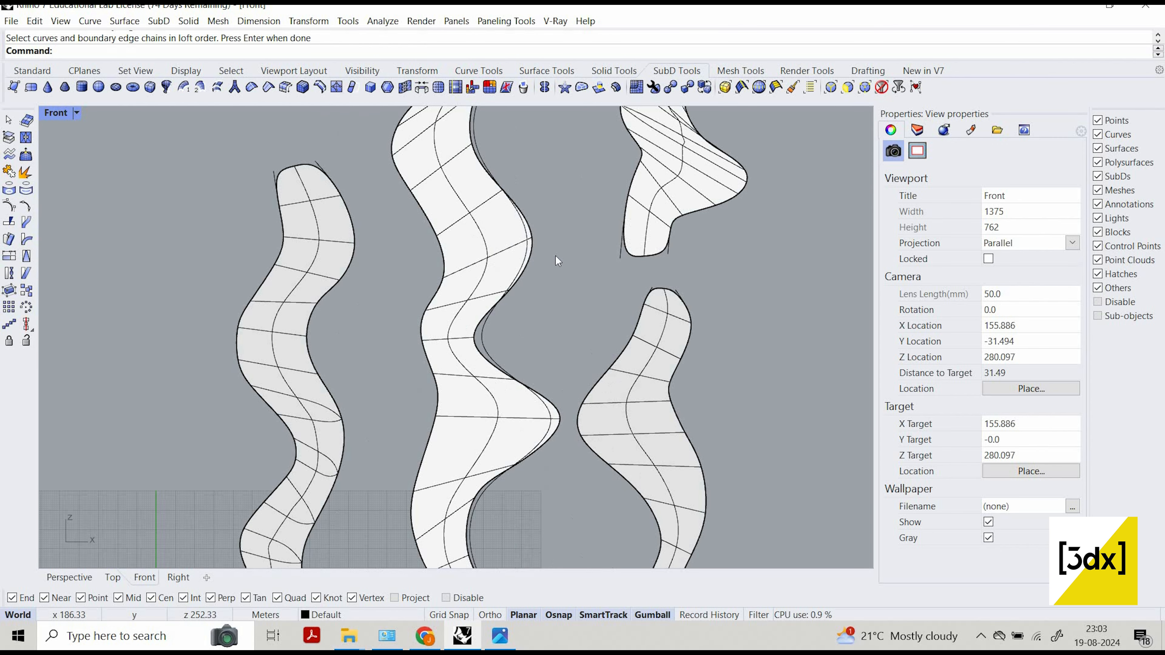
pyautogui.click(486, 331)
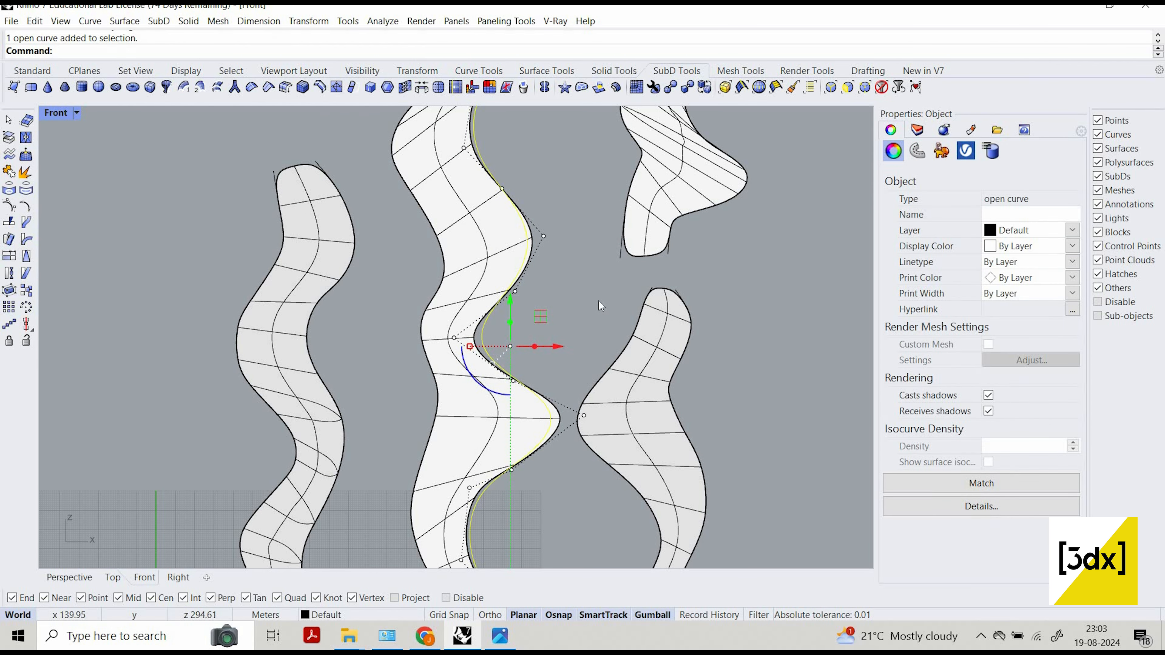
pyautogui.press('Escape')
pyautogui.scroll(-4, 512, 255)
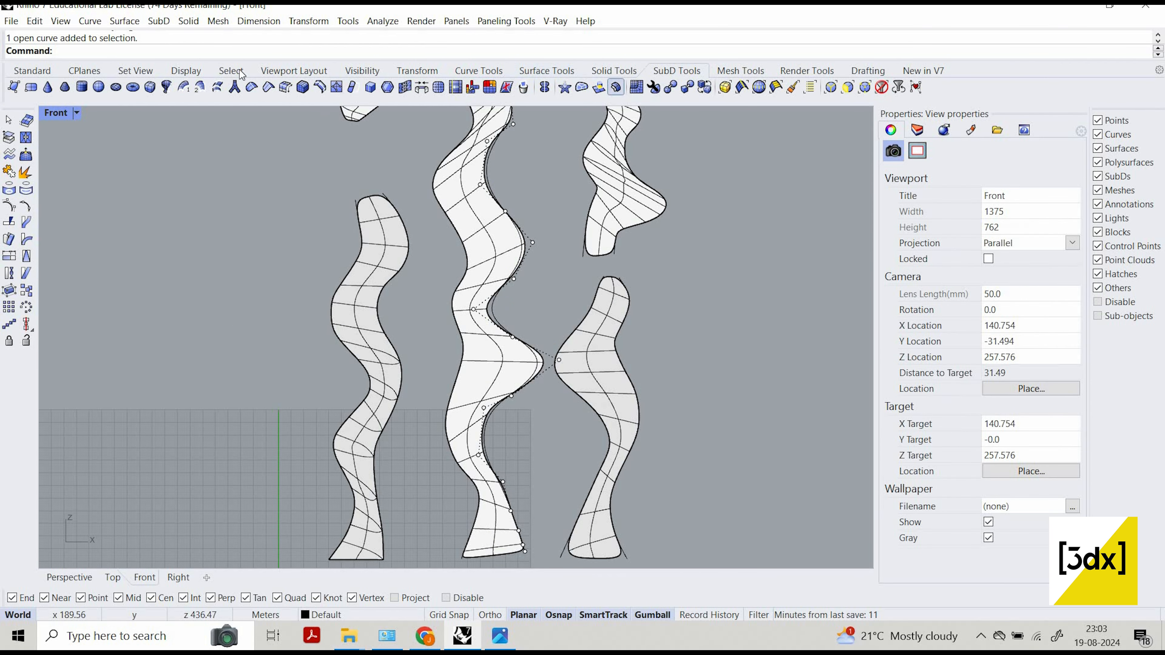
# Select all the curves in the model and hide them so only the SubD columns are shown.
pyautogui.click(239, 71)
pyautogui.click(456, 88)
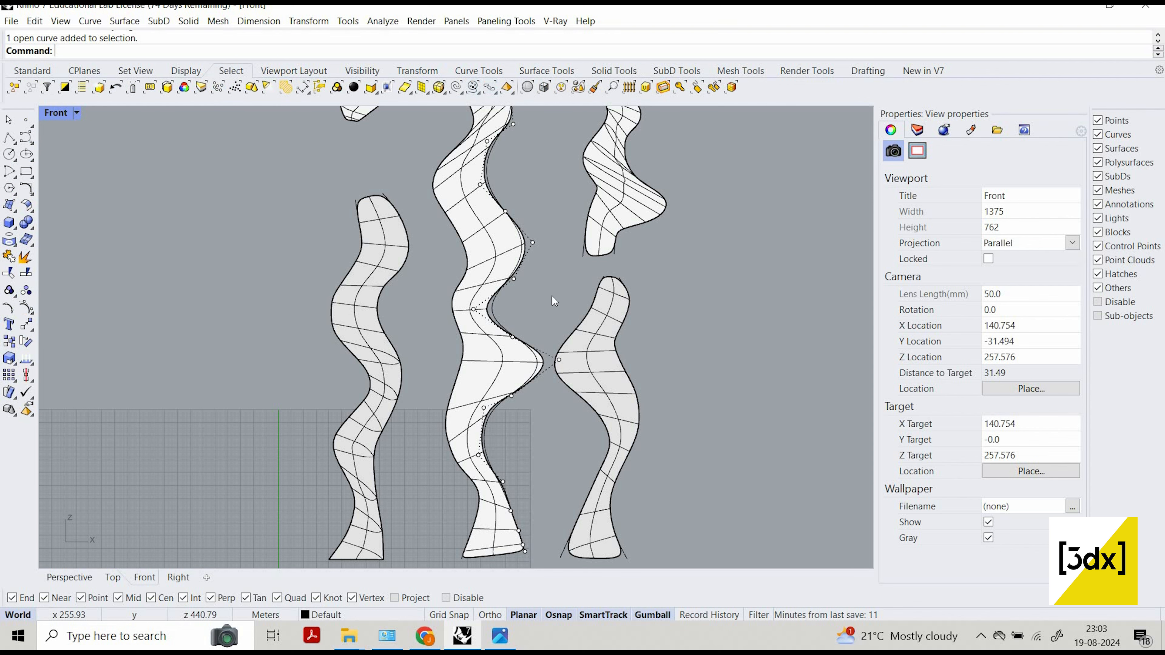
pyautogui.middleClick(553, 323)
pyautogui.click(516, 299)
pyautogui.moveTo(557, 261); pyautogui.dragTo(525, 273, button='right')
pyautogui.scroll(-8, 524, 273)
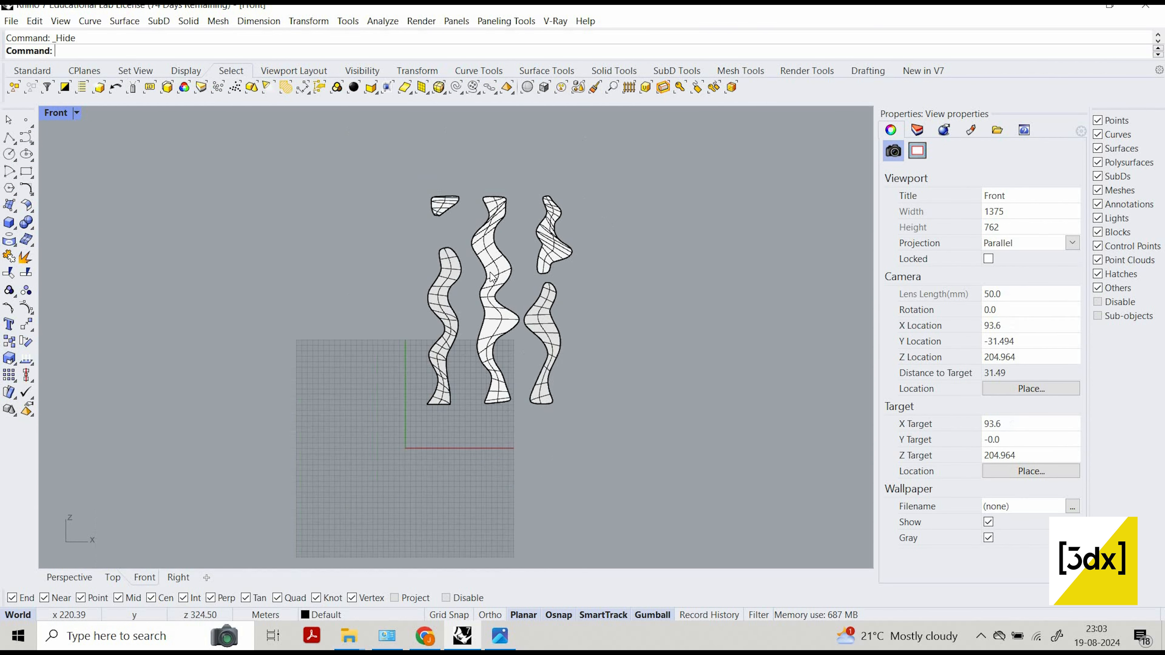
pyautogui.scroll(1, 492, 275)
pyautogui.middleClick(492, 276)
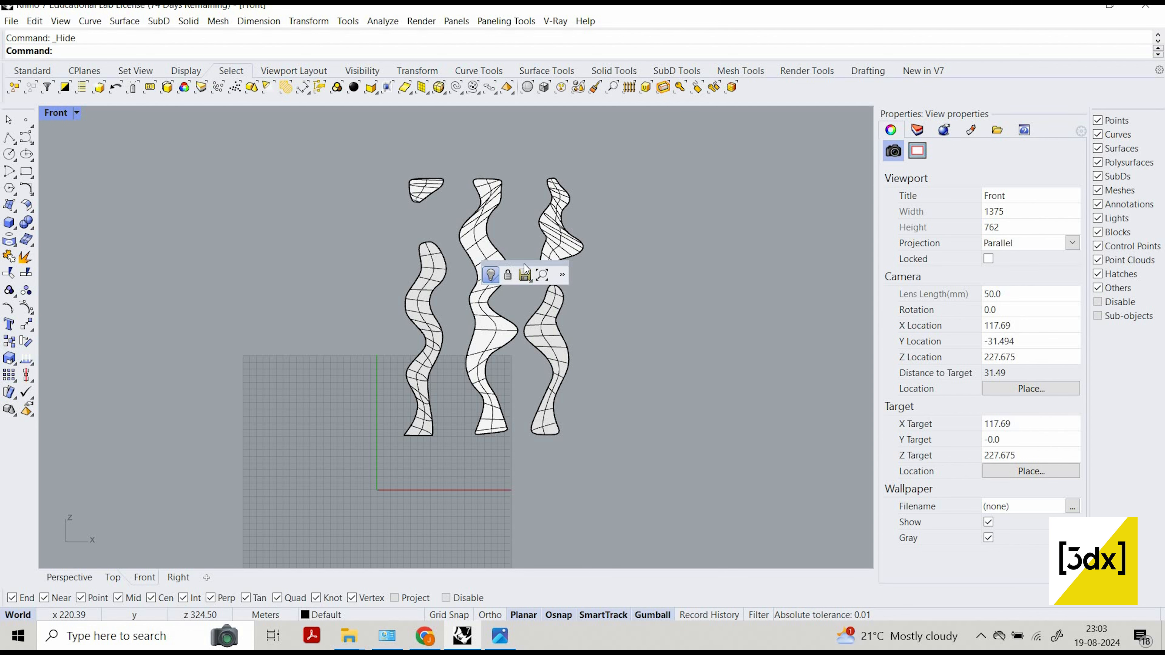
pyautogui.scroll(3, 532, 279)
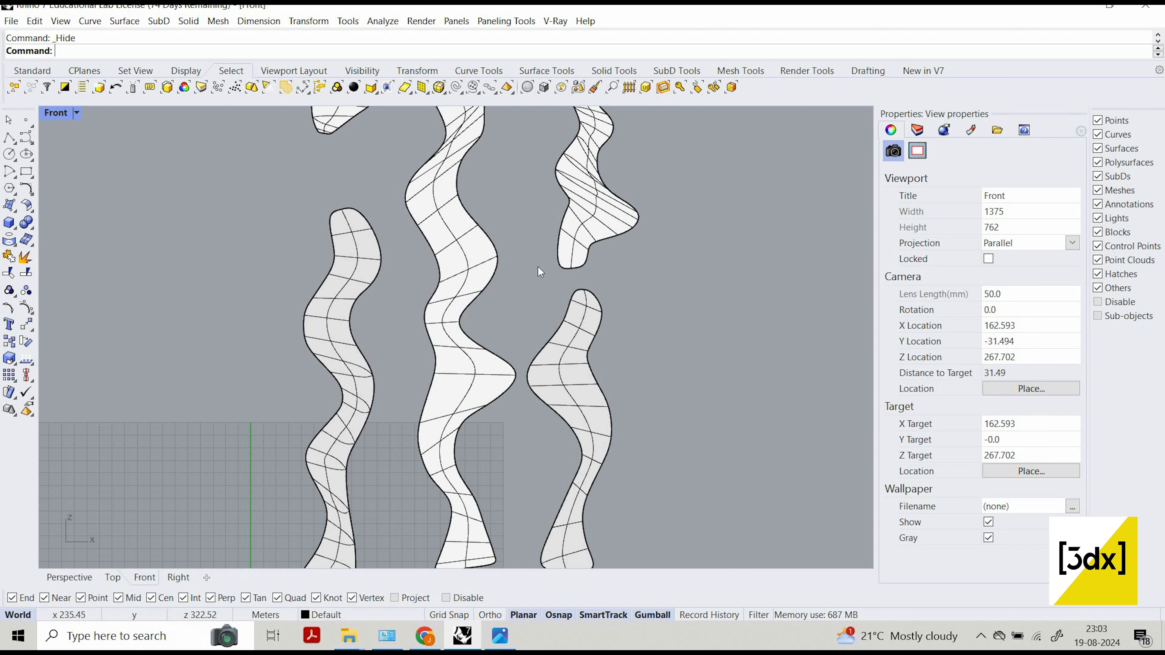
pyautogui.middleClick(537, 267)
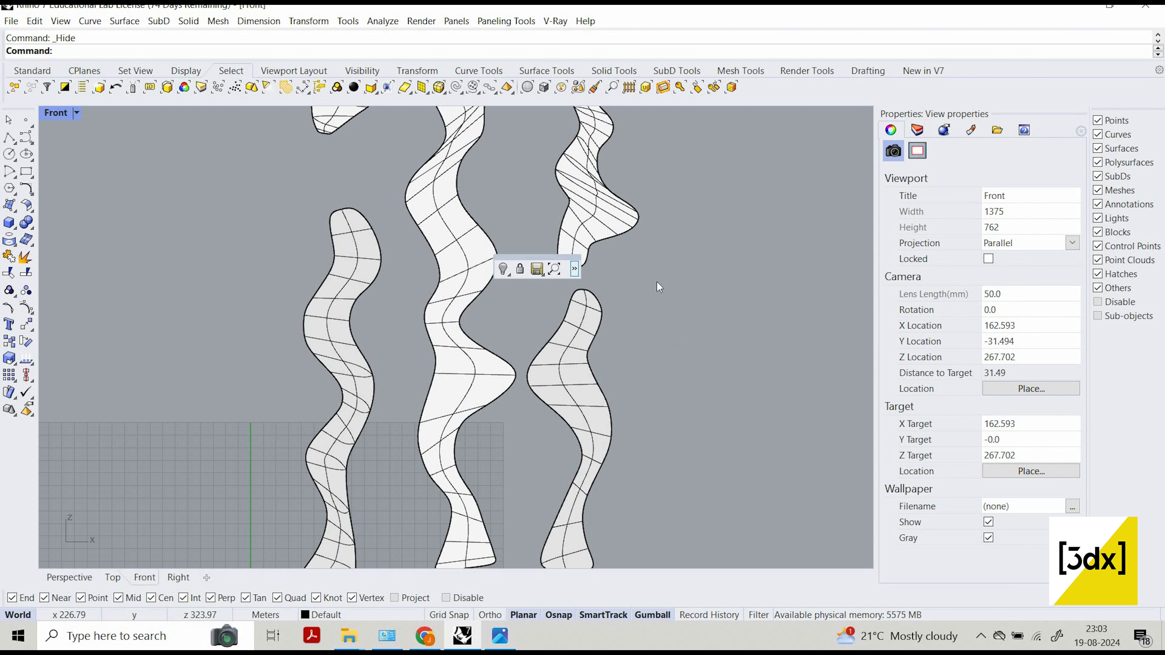
pyautogui.click(574, 269)
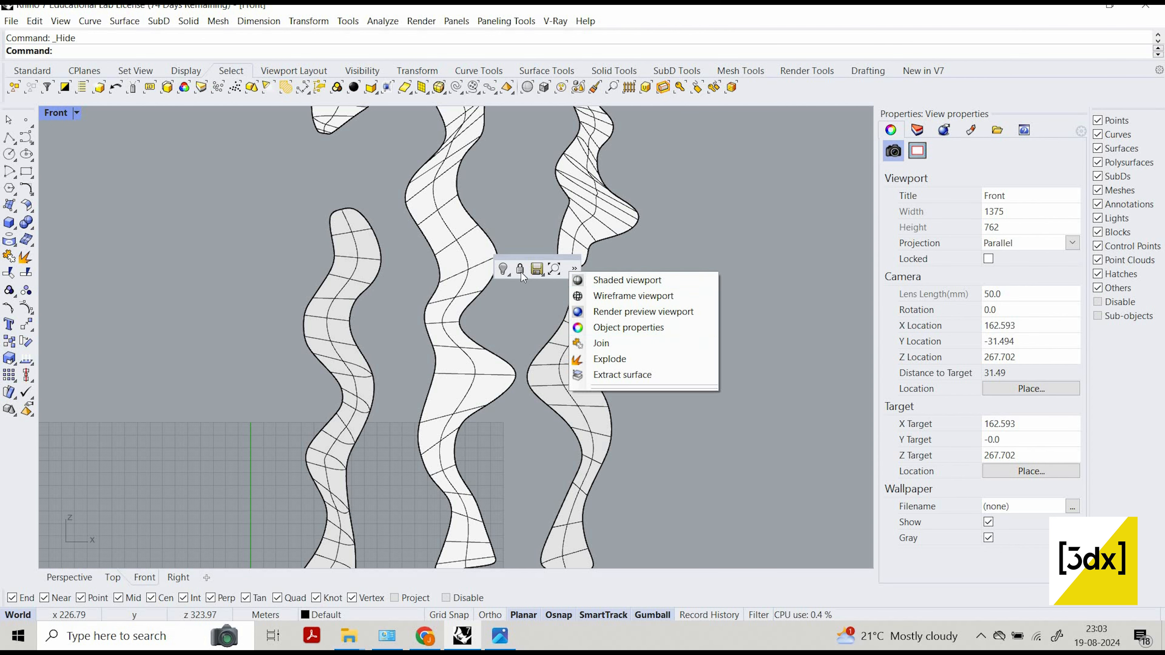
pyautogui.click(510, 212)
pyautogui.scroll(-2, 504, 220)
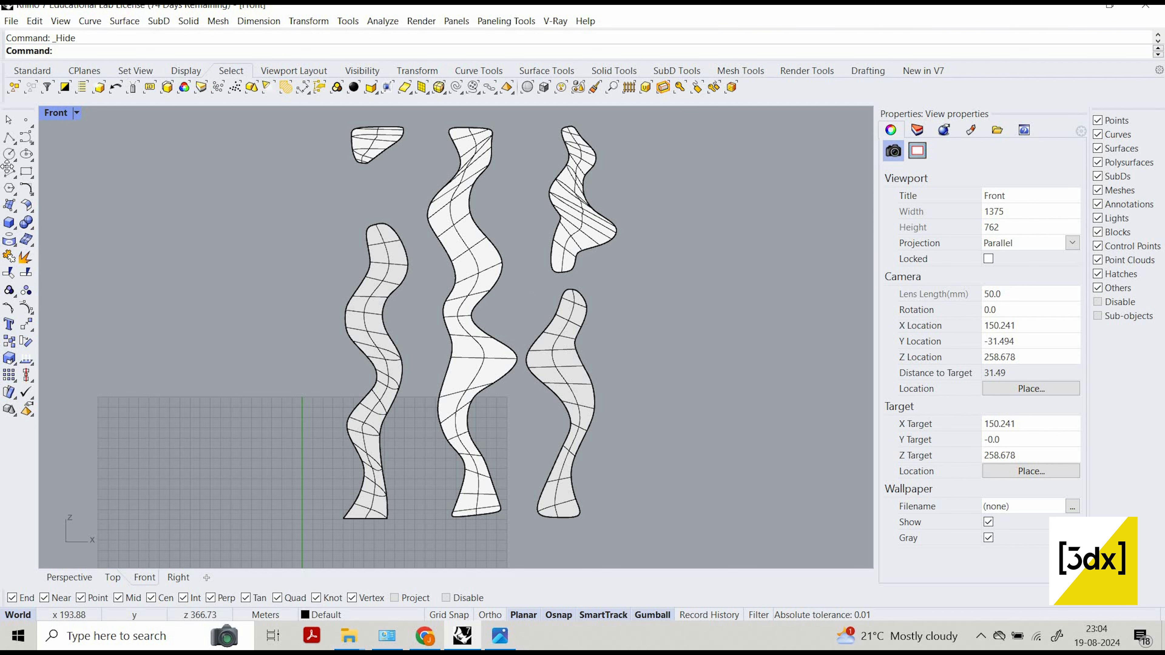
# Show the hidden facade reference picture again behind the SubD columns, leaving the tracing curves hidden.
pyautogui.middleClick(540, 190)
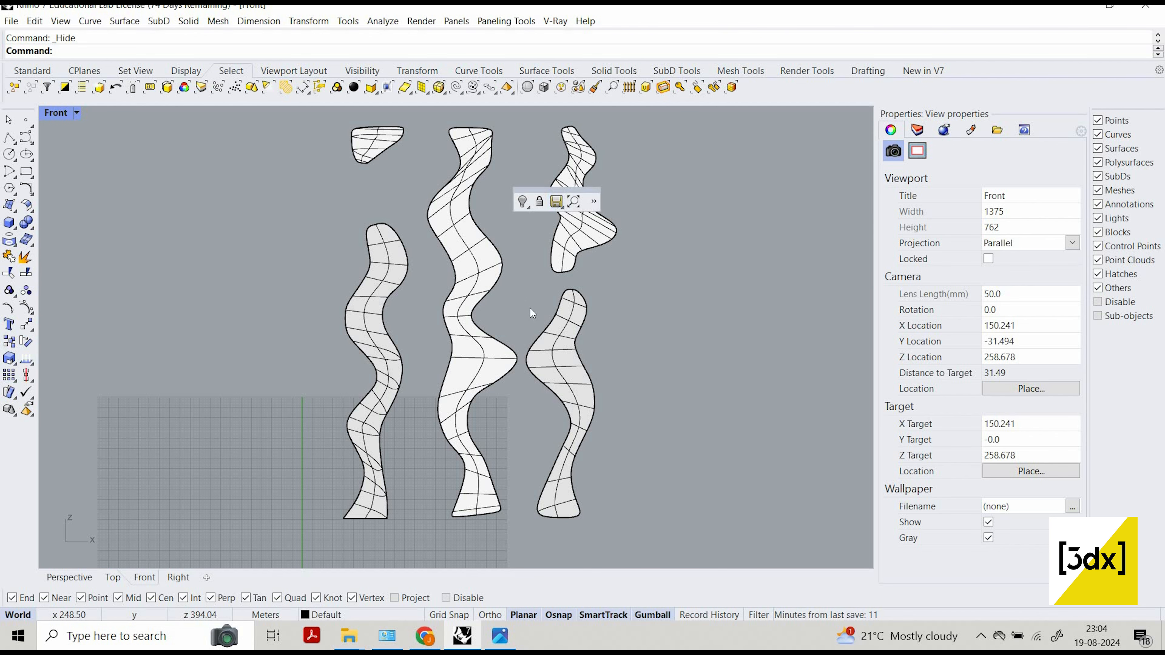
pyautogui.scroll(2, 515, 294)
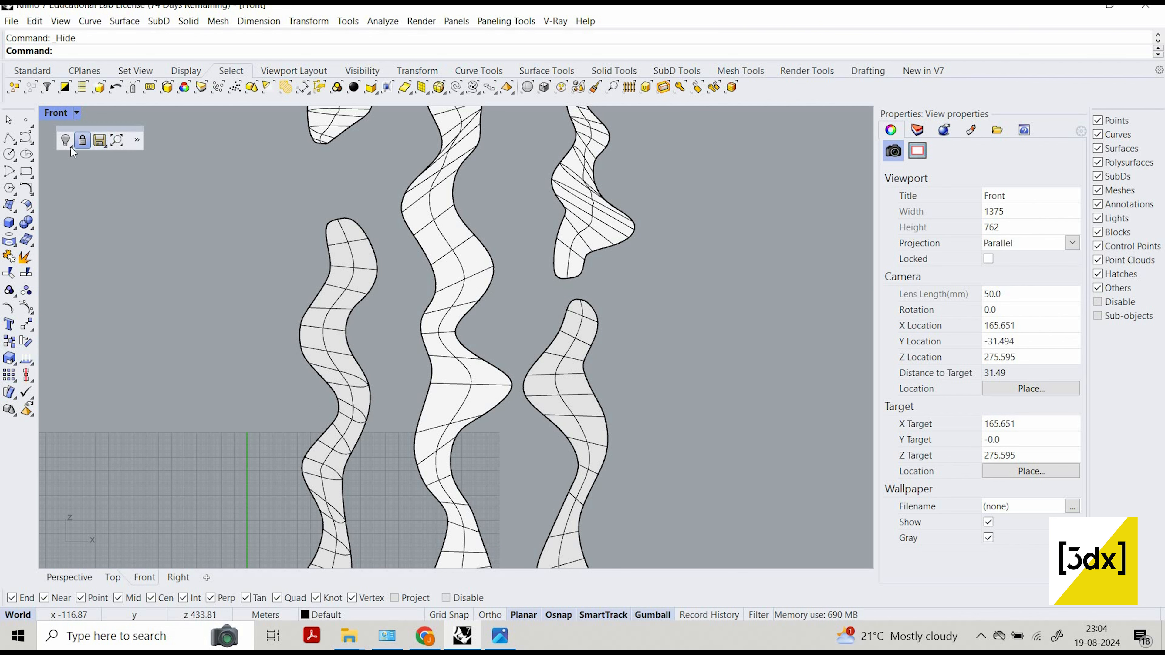
pyautogui.middleClick(71, 148)
pyautogui.click(66, 140)
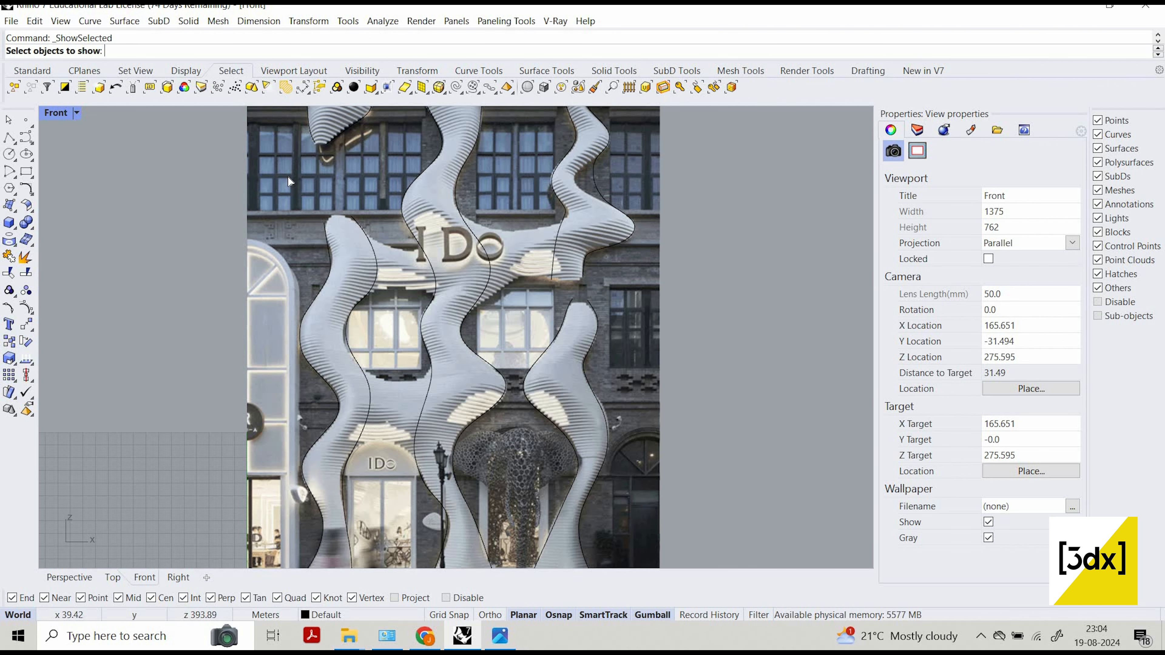
pyautogui.click(289, 177)
pyautogui.press('Return')
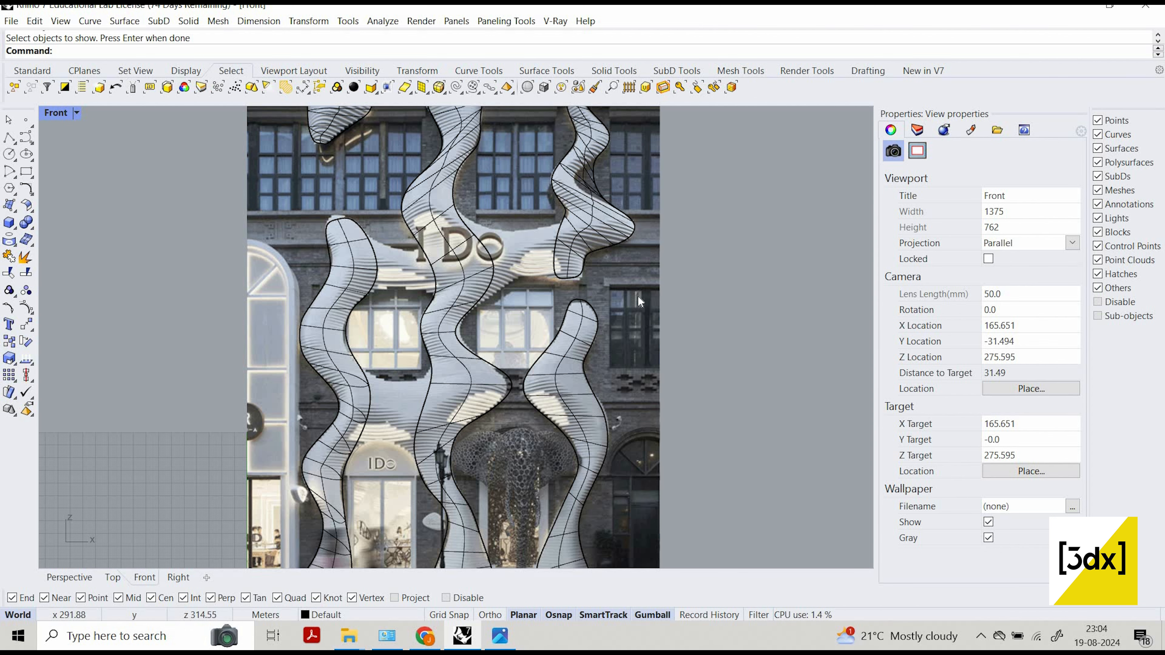
# Move the SubD vertex on the left column's right edge beside the window slightly left to match the photo.
pyautogui.scroll(-5, 637, 295)
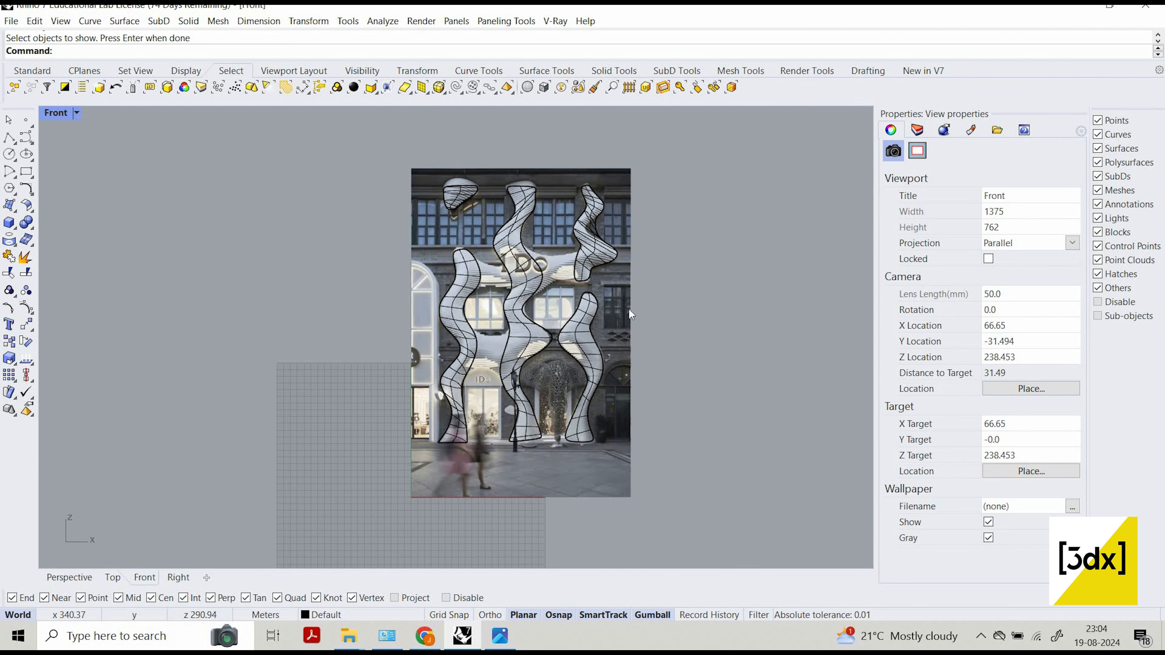
pyautogui.scroll(8, 518, 333)
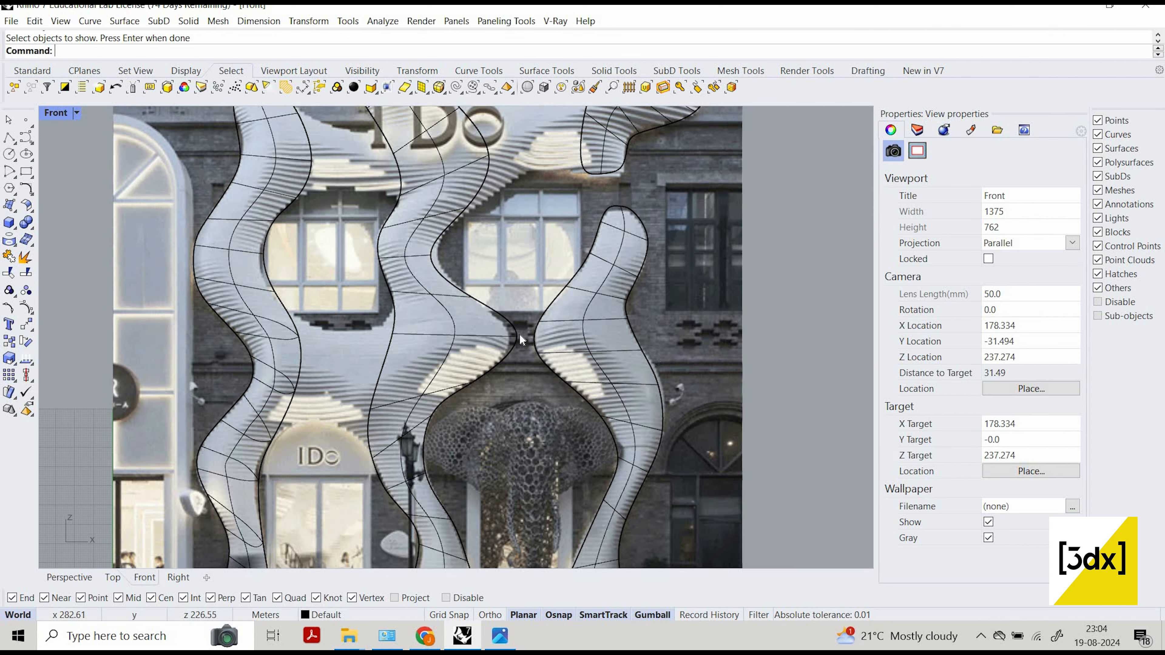
pyautogui.scroll(6, 383, 278)
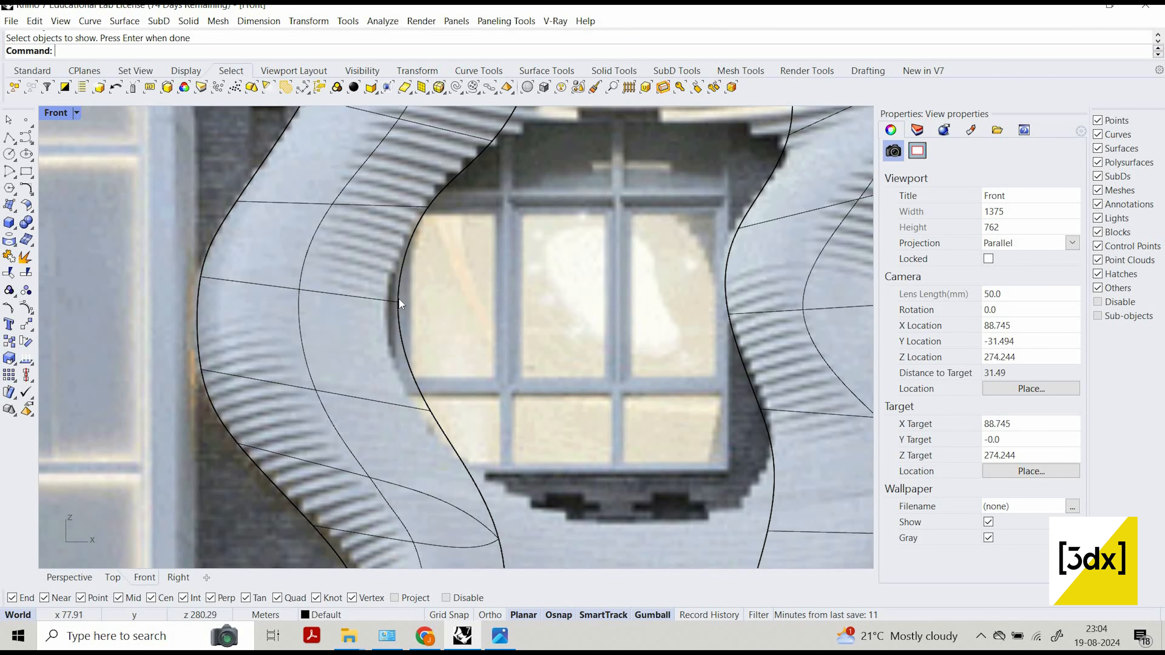
pyautogui.click(399, 298)
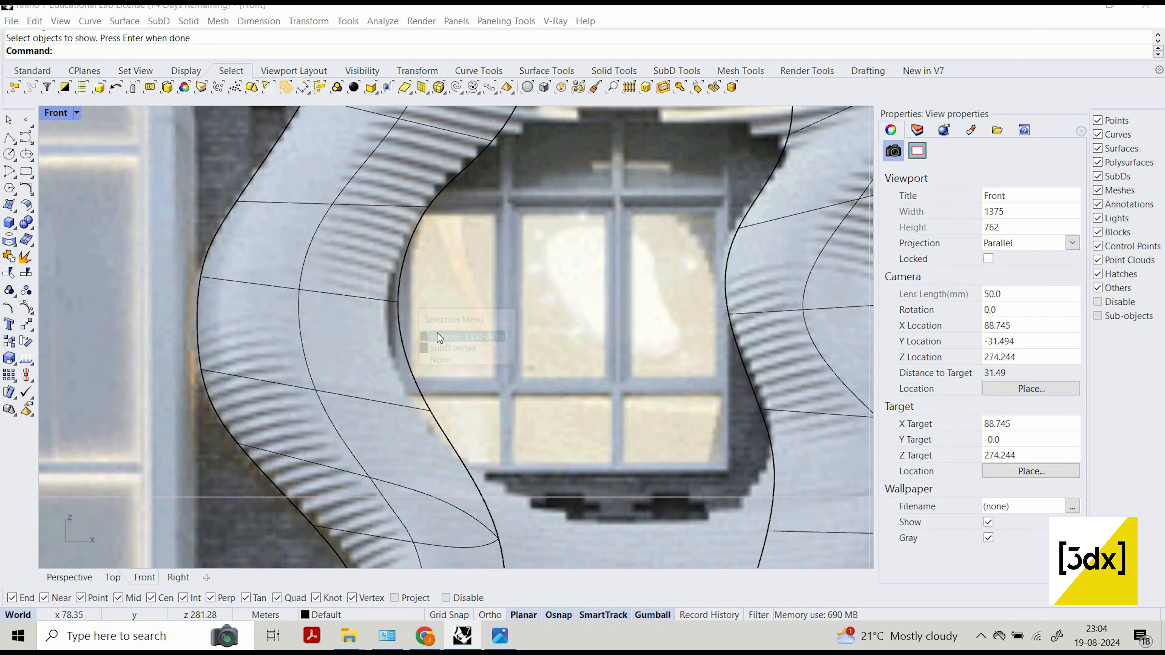
pyautogui.click(453, 349)
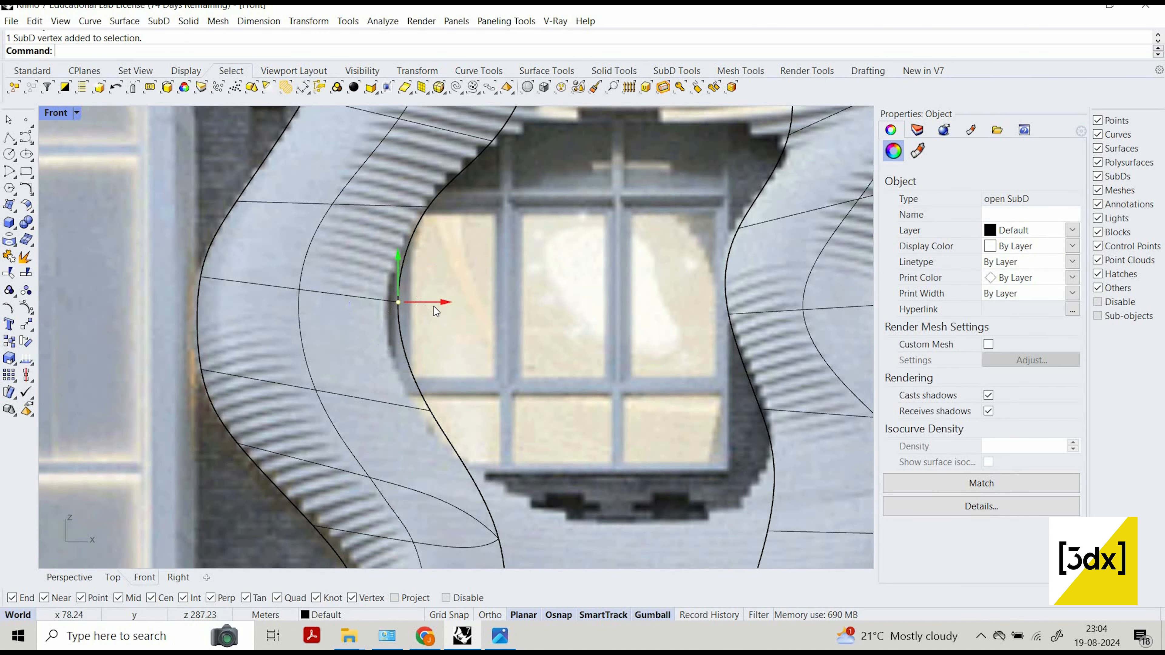
pyautogui.moveTo(430, 316); pyautogui.dragTo(419, 316)
pyautogui.scroll(-4, 528, 262)
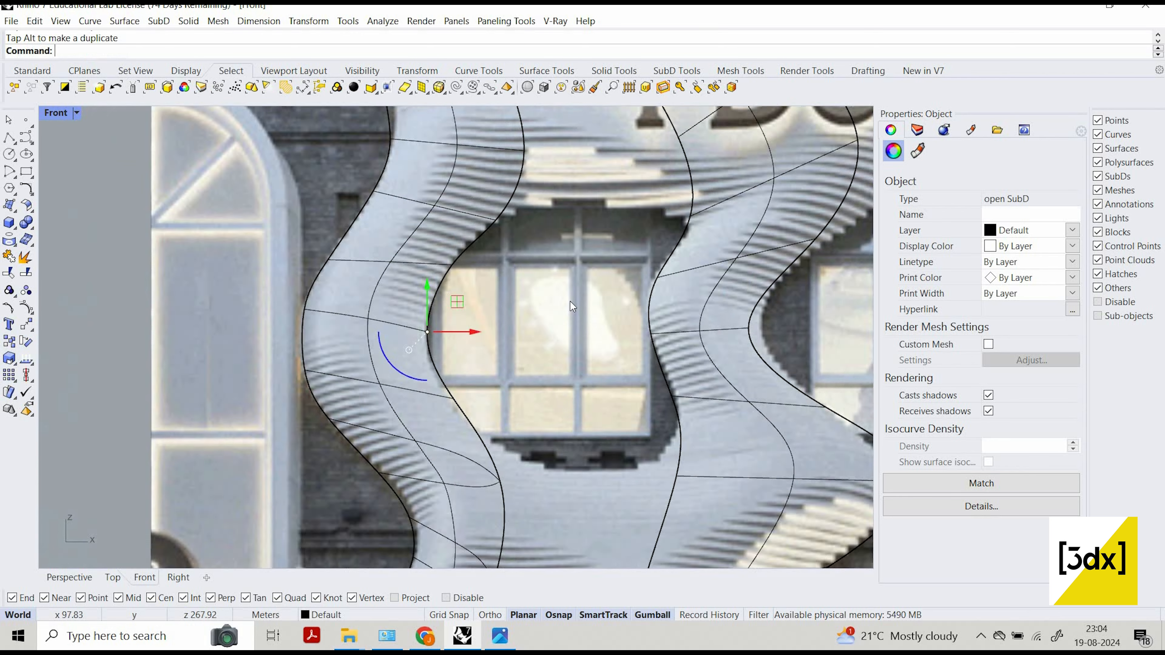
# Move the SubD vertex at the left column's tip up and slightly left to the top of the column in the photo.
pyautogui.moveTo(569, 302); pyautogui.dragTo(549, 411, button='right')
pyautogui.scroll(-6, 522, 220)
pyautogui.scroll(4, 482, 221)
pyautogui.press('Escape')
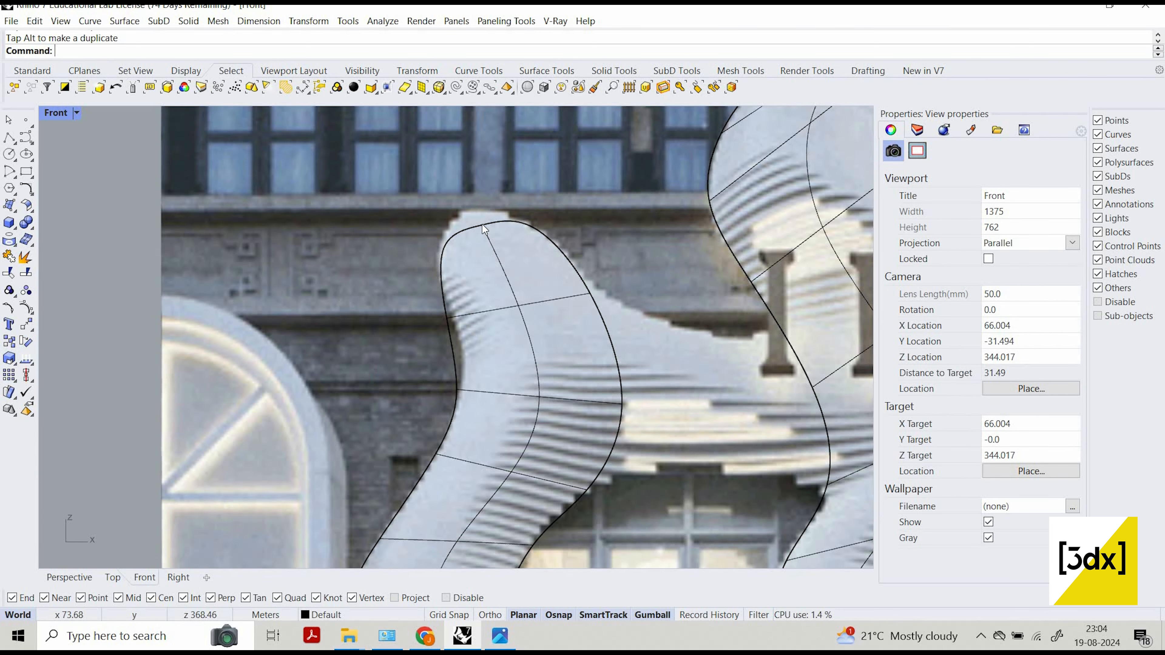
pyautogui.keyDown('ctrl'); pyautogui.keyDown('shift'); pyautogui.click(482, 224); pyautogui.keyUp('shift'); pyautogui.keyUp('ctrl')
pyautogui.click(514, 275)
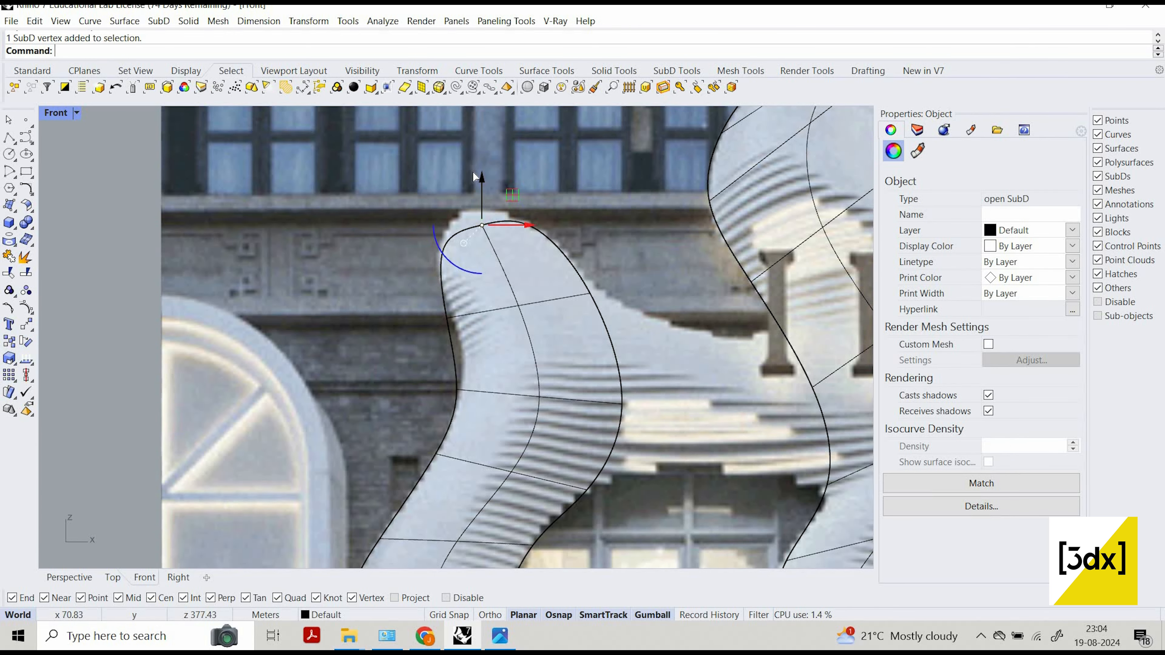
pyautogui.moveTo(484, 209); pyautogui.dragTo(517, 211)
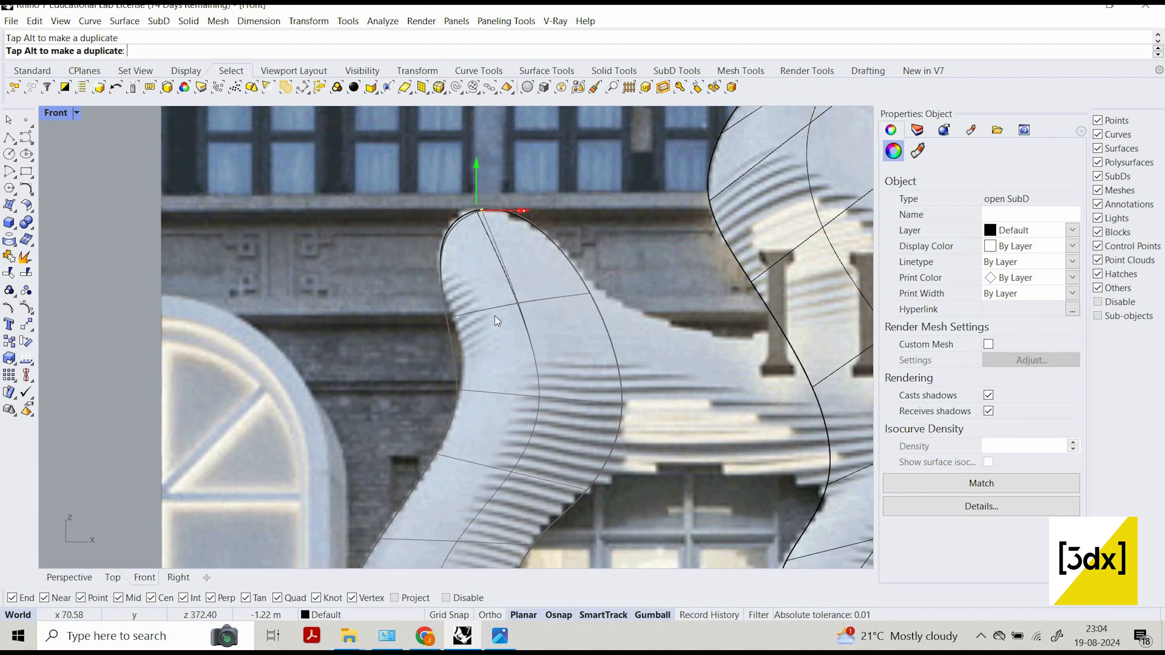
# Move the left-edge SubD vertex at the bend below the left column's tip upward and slightly right to follow the photo.
pyautogui.click(462, 388)
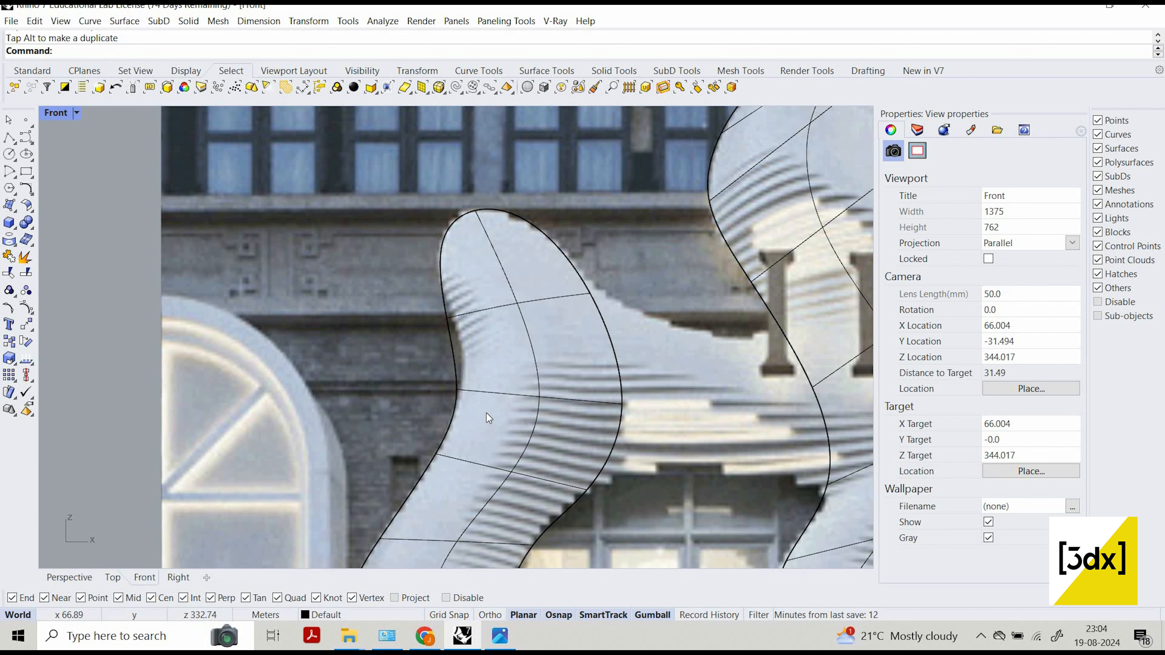
pyautogui.keyDown('ctrl'); pyautogui.keyDown('shift'); pyautogui.click(459, 390); pyautogui.keyUp('shift'); pyautogui.keyUp('ctrl')
pyautogui.click(504, 437)
pyautogui.moveTo(456, 351); pyautogui.dragTo(456, 325)
pyautogui.moveTo(496, 363); pyautogui.dragTo(499, 363)
pyautogui.moveTo(481, 269); pyautogui.dragTo(481, 269)
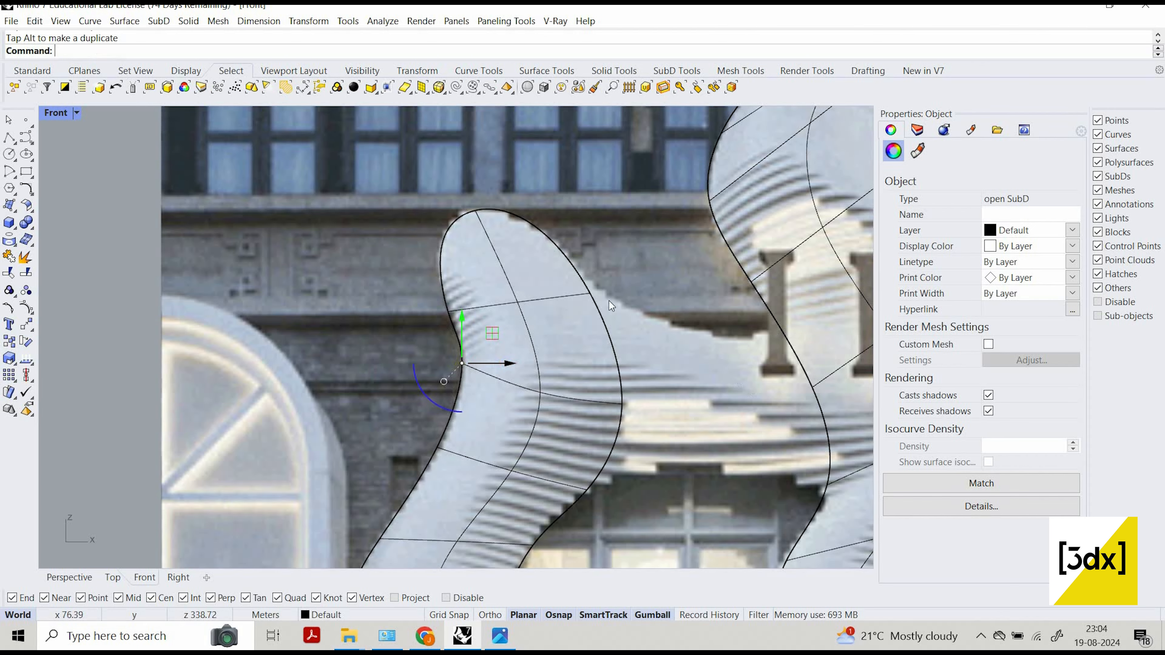
# Move the left column's right-edge SubD vertex beside the IDo arch's base up and left onto the column edge in the photo.
pyautogui.scroll(-12, 483, 266)
pyautogui.scroll(-3, 424, 349)
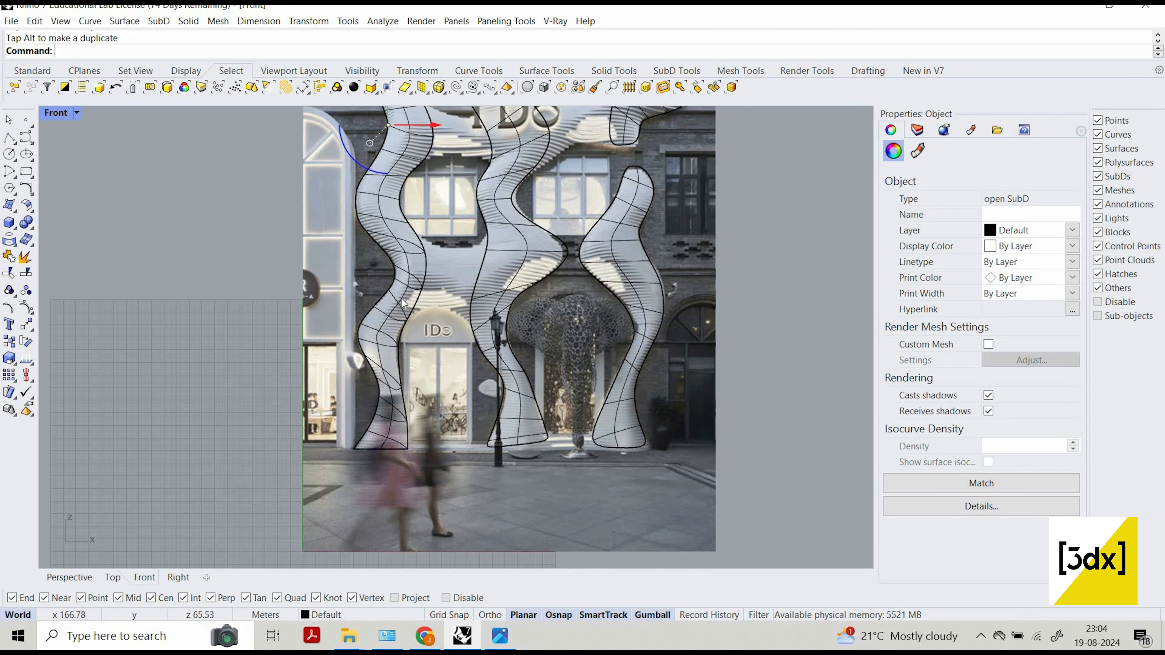
pyautogui.press('Escape')
pyautogui.scroll(8, 411, 369)
pyautogui.scroll(7, 401, 375)
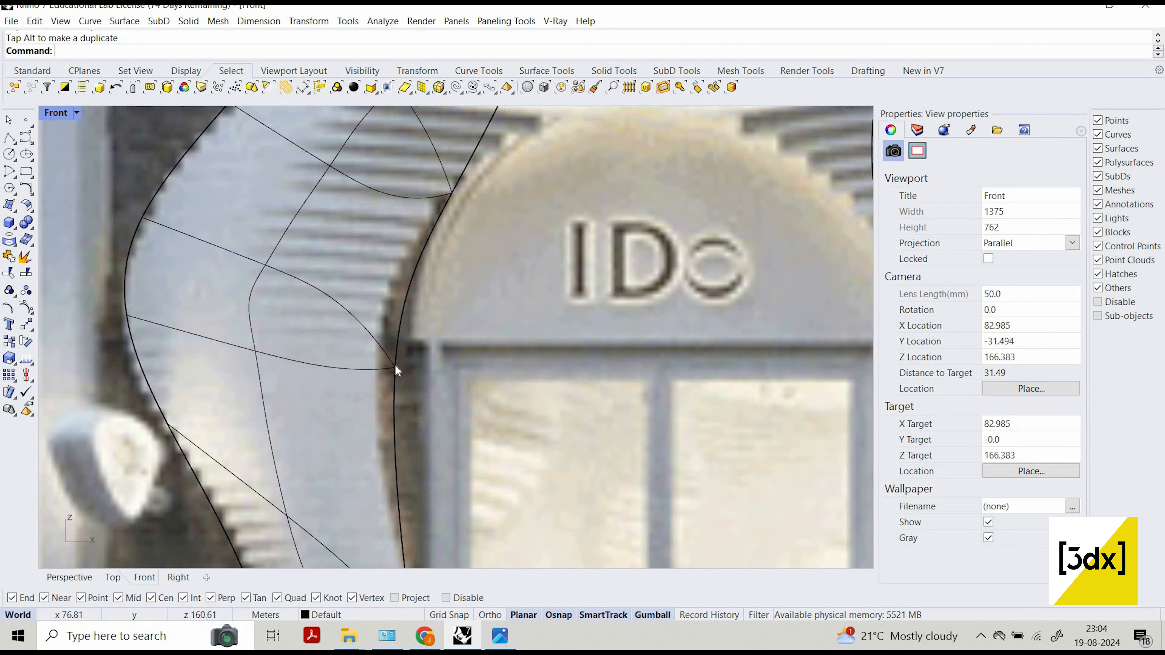
pyautogui.click(399, 369)
pyautogui.click(389, 338)
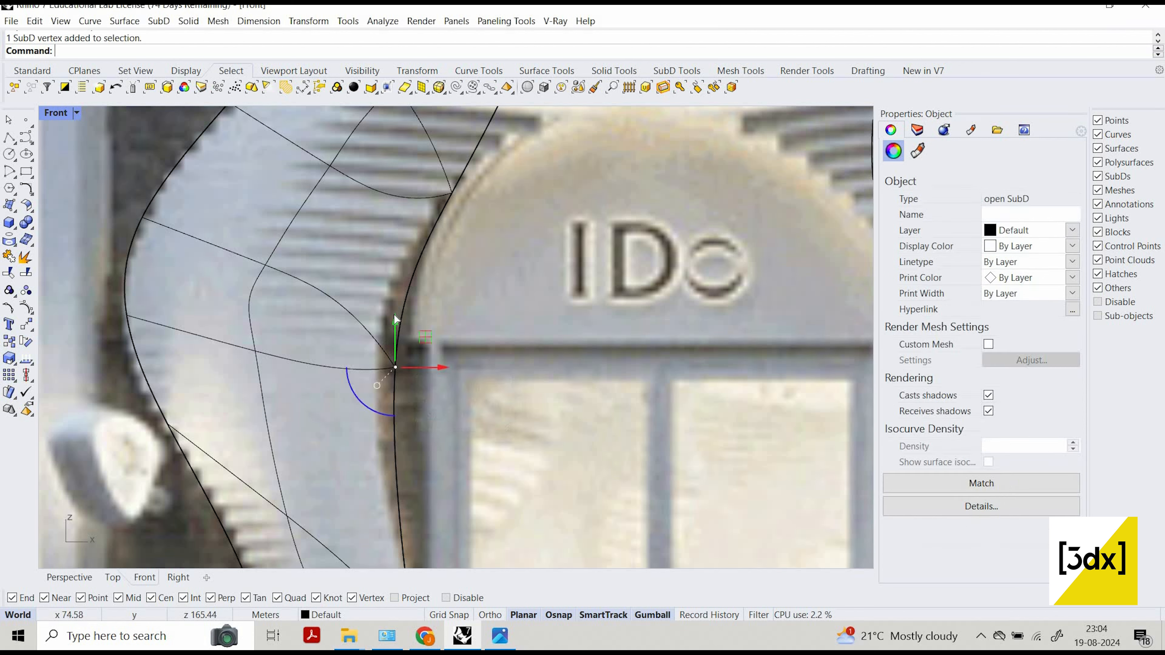
pyautogui.moveTo(395, 367); pyautogui.dragTo(402, 339)
# Move the next SubD vertex up on the left column's right edge slightly right to follow the photo beside the arch.
pyautogui.scroll(-8, 459, 276)
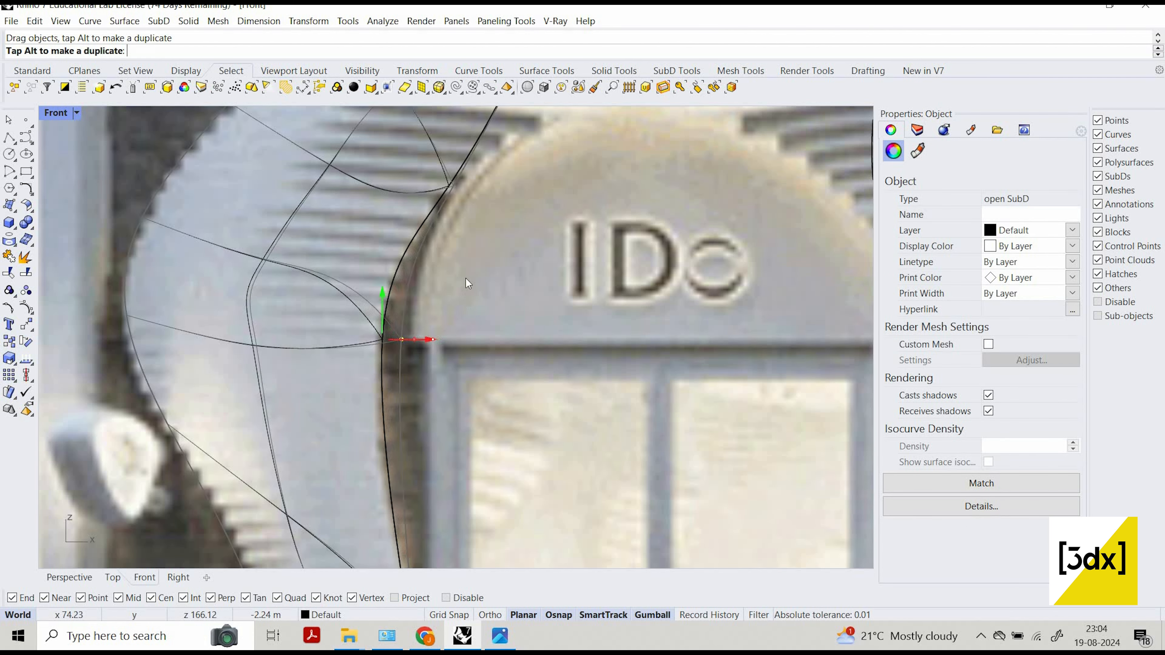
pyautogui.scroll(6, 438, 279)
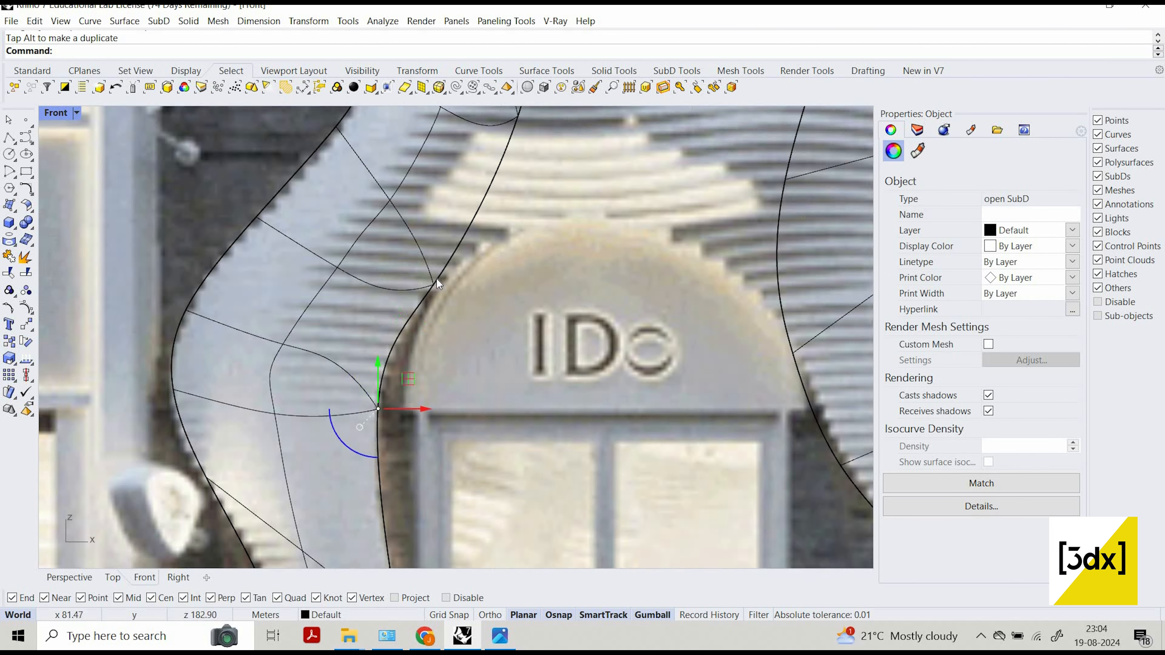
pyautogui.press('Escape')
pyautogui.keyDown('ctrl'); pyautogui.keyDown('shift'); pyautogui.click(434, 278); pyautogui.keyUp('shift'); pyautogui.keyUp('ctrl')
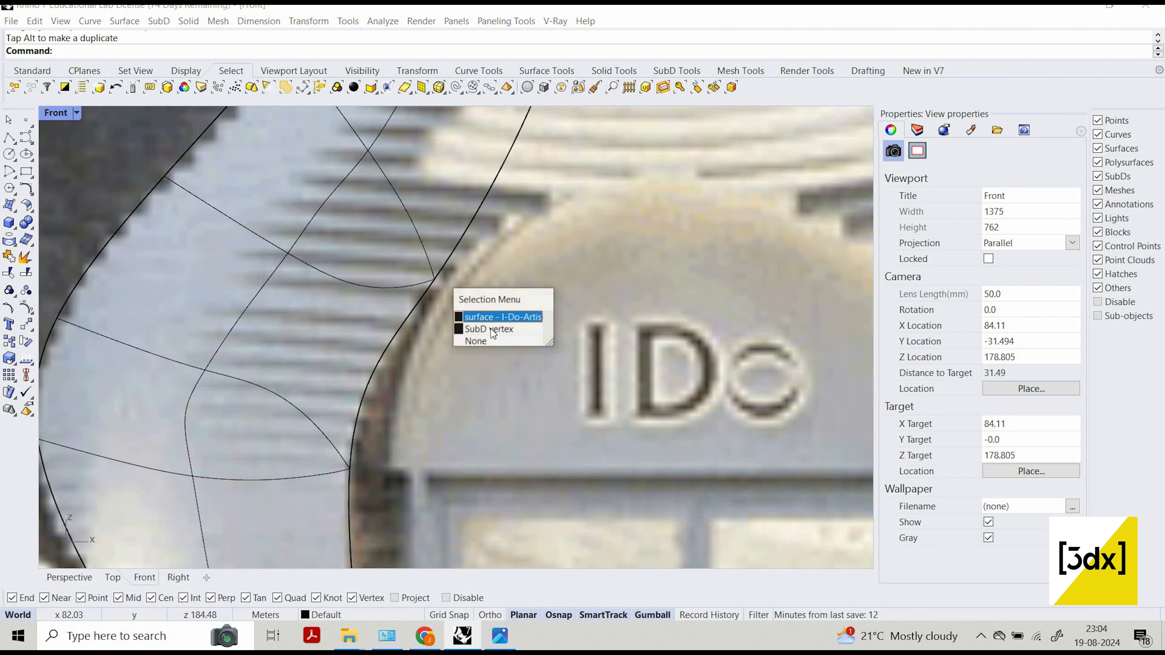
pyautogui.click(491, 329)
pyautogui.moveTo(480, 280); pyautogui.dragTo(486, 376)
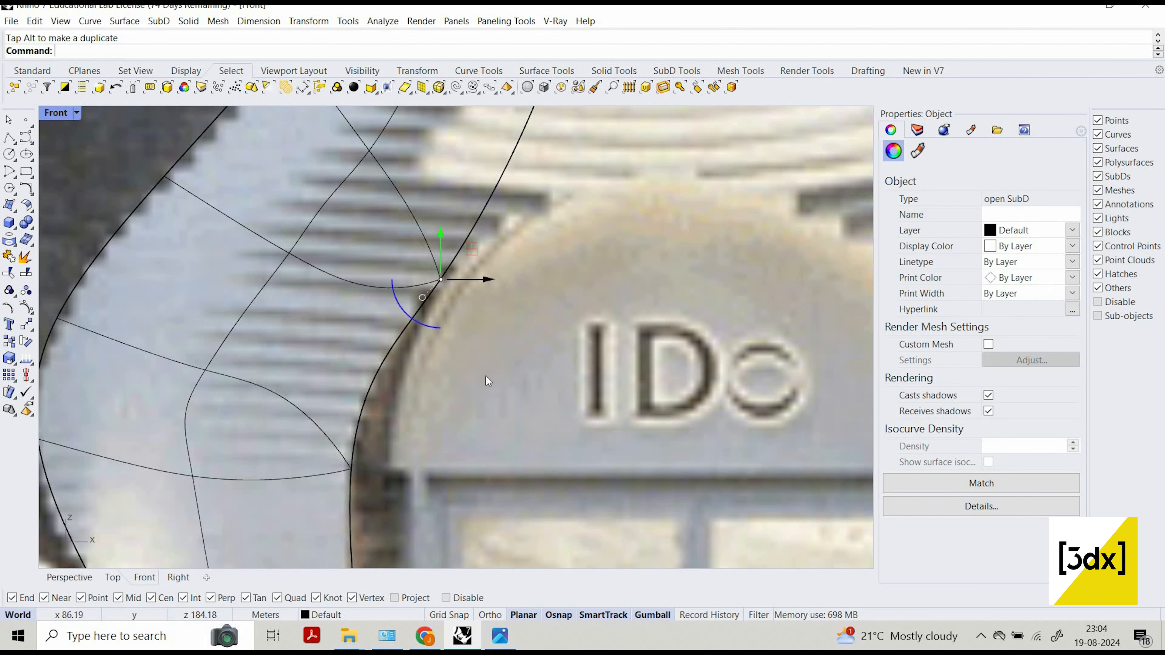
# Move the SubD vertex on the central column's left edge just above its base slightly right to match the photo.
pyautogui.scroll(-8, 615, 282)
pyautogui.scroll(6, 619, 412)
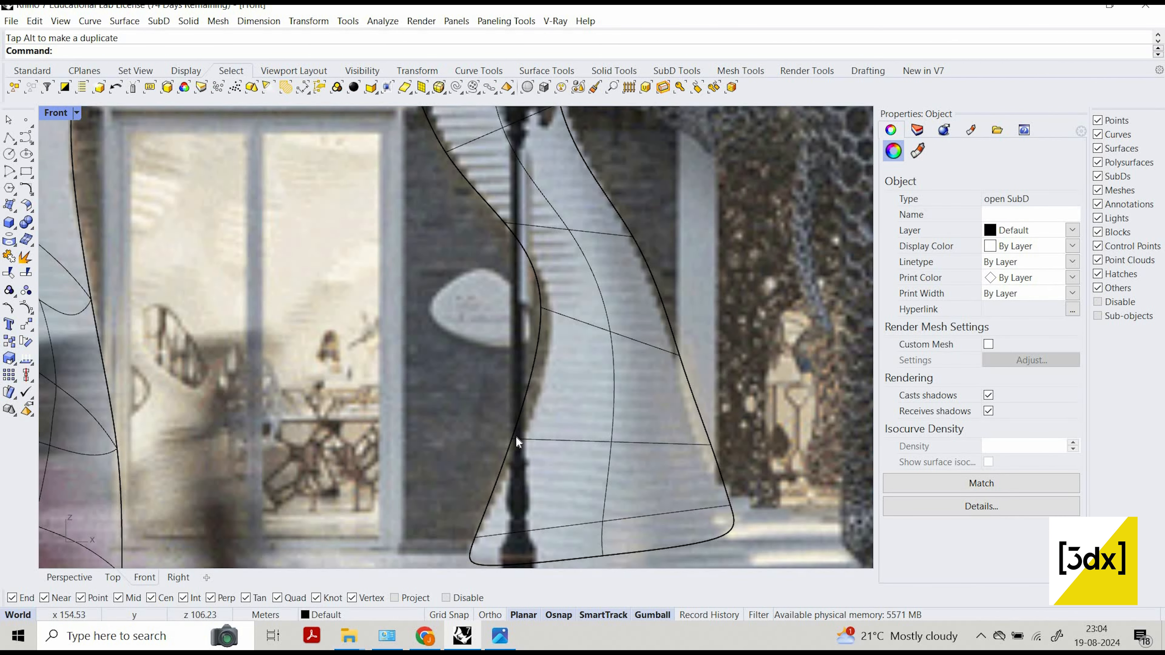
pyautogui.keyDown('ctrl'); pyautogui.keyDown('shift'); pyautogui.click(525, 441); pyautogui.keyUp('shift'); pyautogui.keyUp('ctrl')
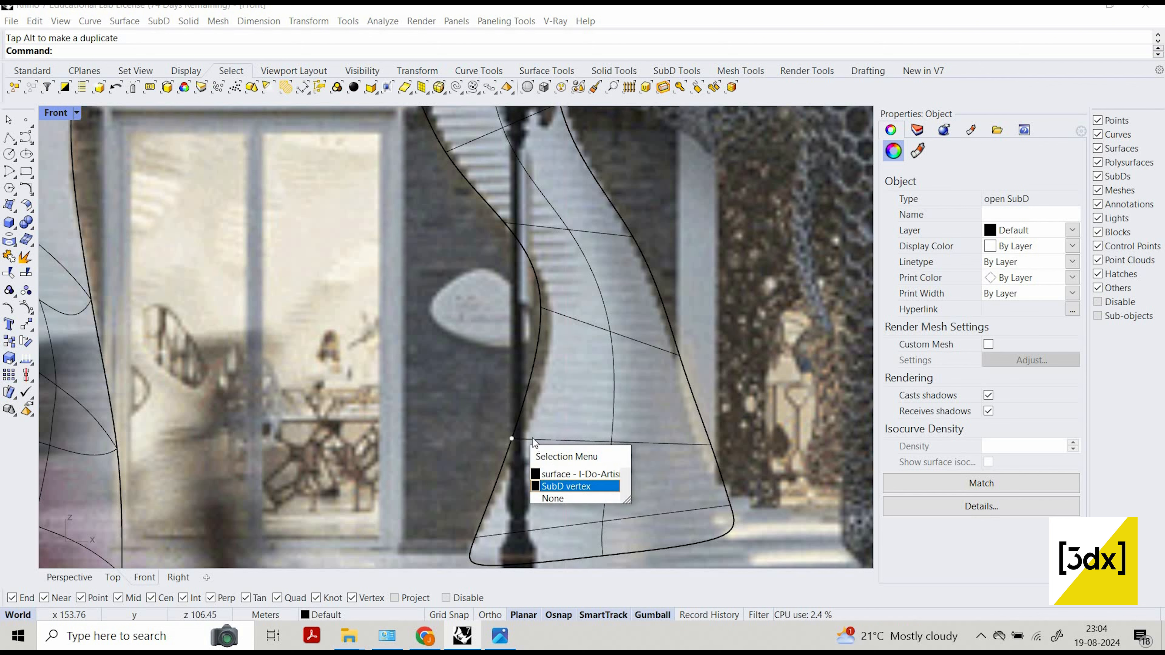
pyautogui.click(569, 483)
pyautogui.press('Escape')
pyautogui.keyDown('ctrl'); pyautogui.keyDown('shift'); pyautogui.click(511, 434); pyautogui.keyUp('shift'); pyautogui.keyUp('ctrl')
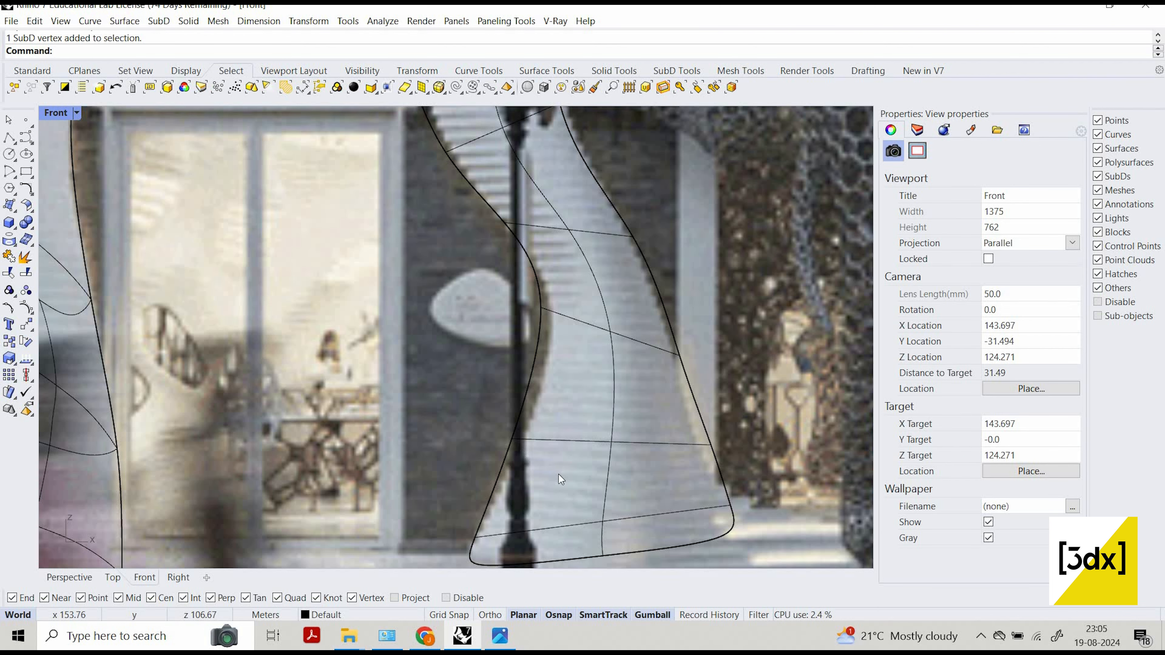
pyautogui.click(565, 485)
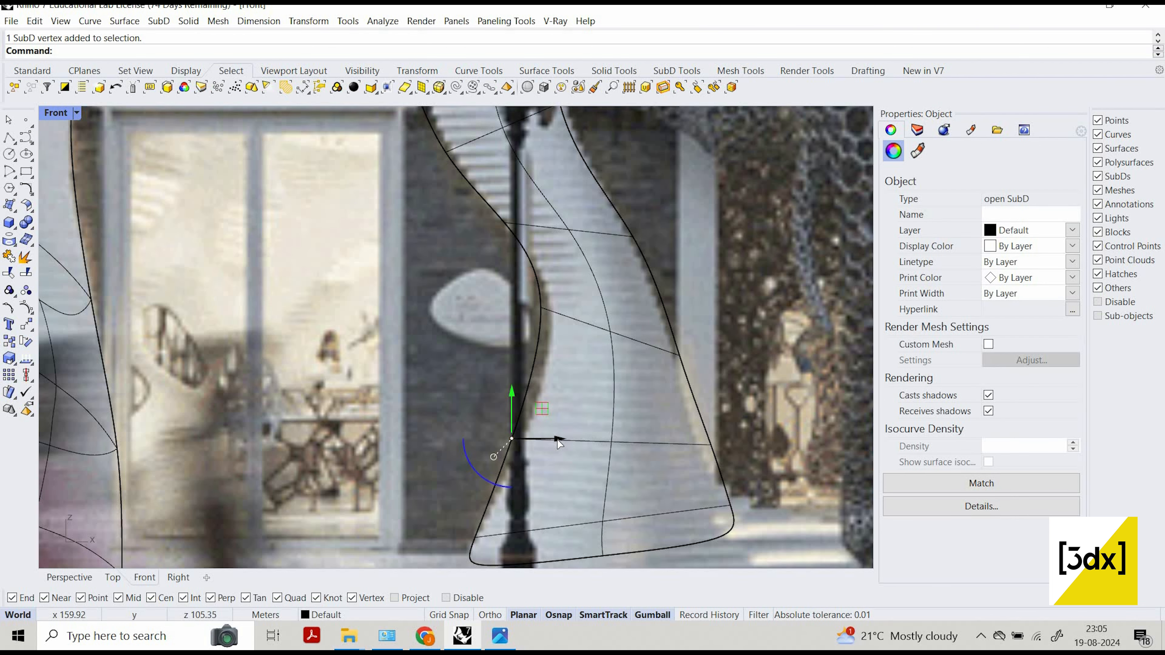
pyautogui.moveTo(556, 439); pyautogui.dragTo(562, 440)
# Move the left-edge SubD vertex at the central column's lower bend beside the oval sign right and slightly down.
pyautogui.scroll(-7, 560, 436)
pyautogui.scroll(9, 552, 389)
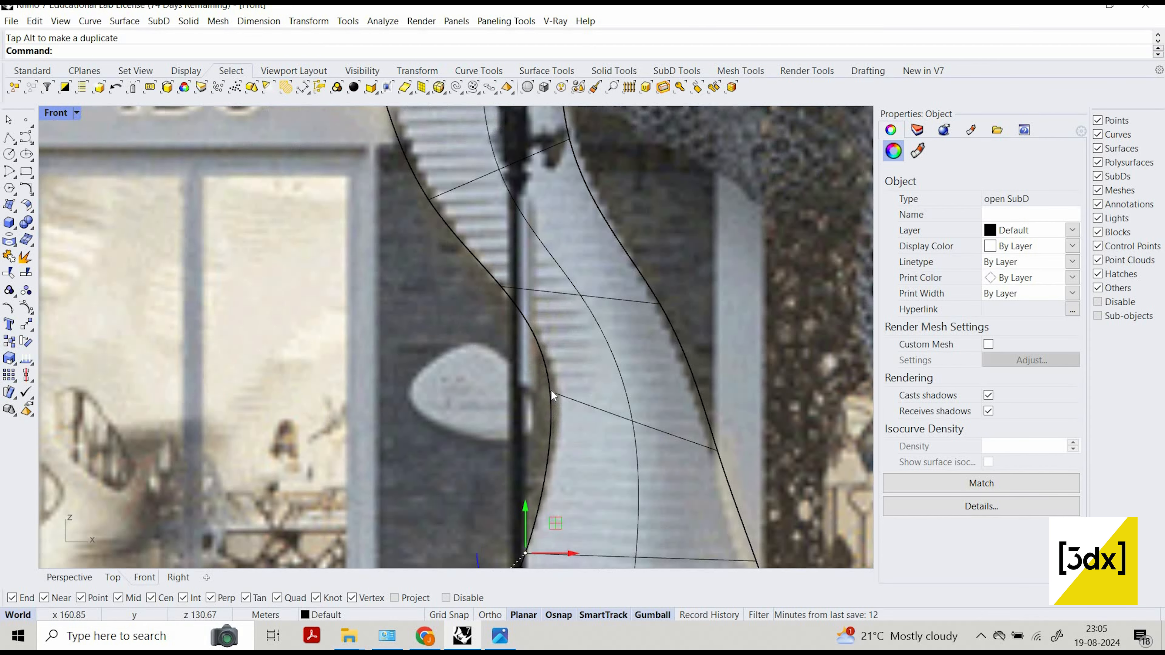
pyautogui.press('Escape')
pyautogui.keyDown('ctrl'); pyautogui.keyDown('shift'); pyautogui.click(551, 391); pyautogui.keyUp('shift'); pyautogui.keyUp('ctrl')
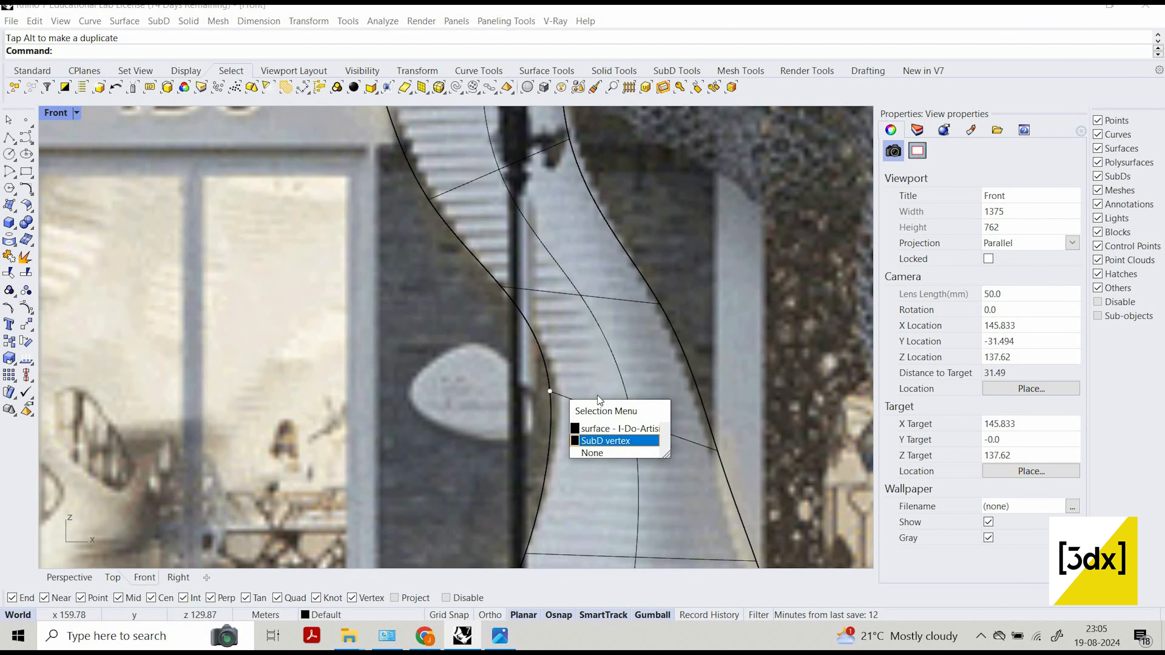
pyautogui.click(603, 441)
pyautogui.moveTo(597, 391); pyautogui.dragTo(607, 391)
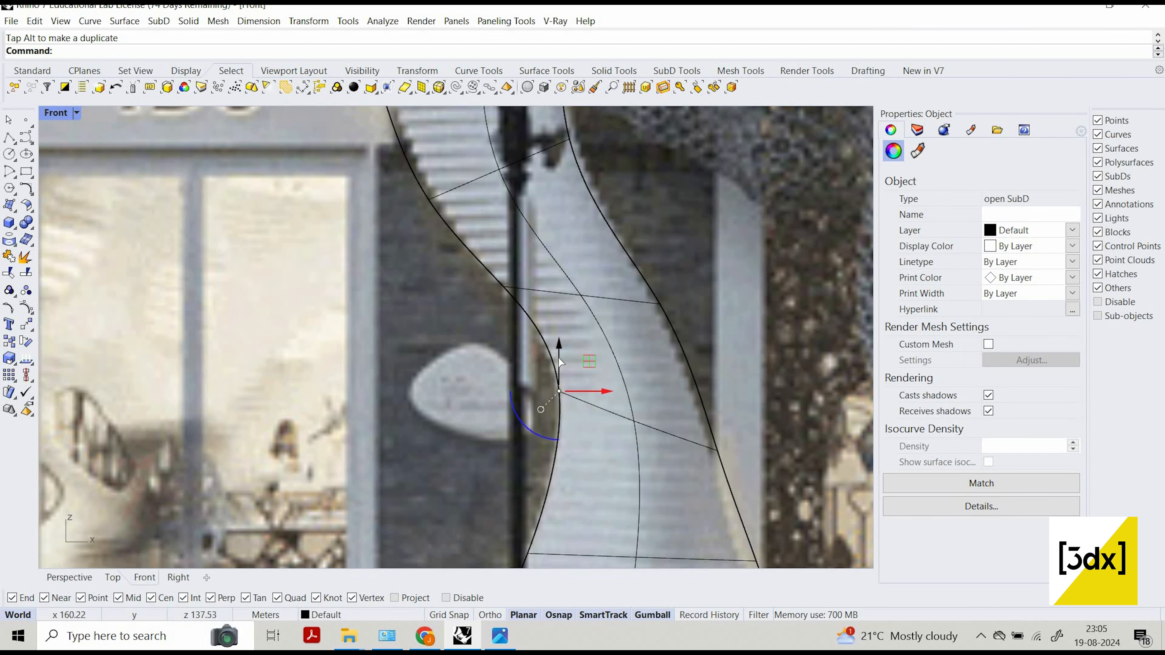
pyautogui.moveTo(559, 343); pyautogui.dragTo(558, 356)
# Move the central column's left-edge SubD vertex next to the IDo doorway slightly right onto the column edge in the photo.
pyautogui.scroll(-5, 529, 402)
pyautogui.scroll(7, 511, 386)
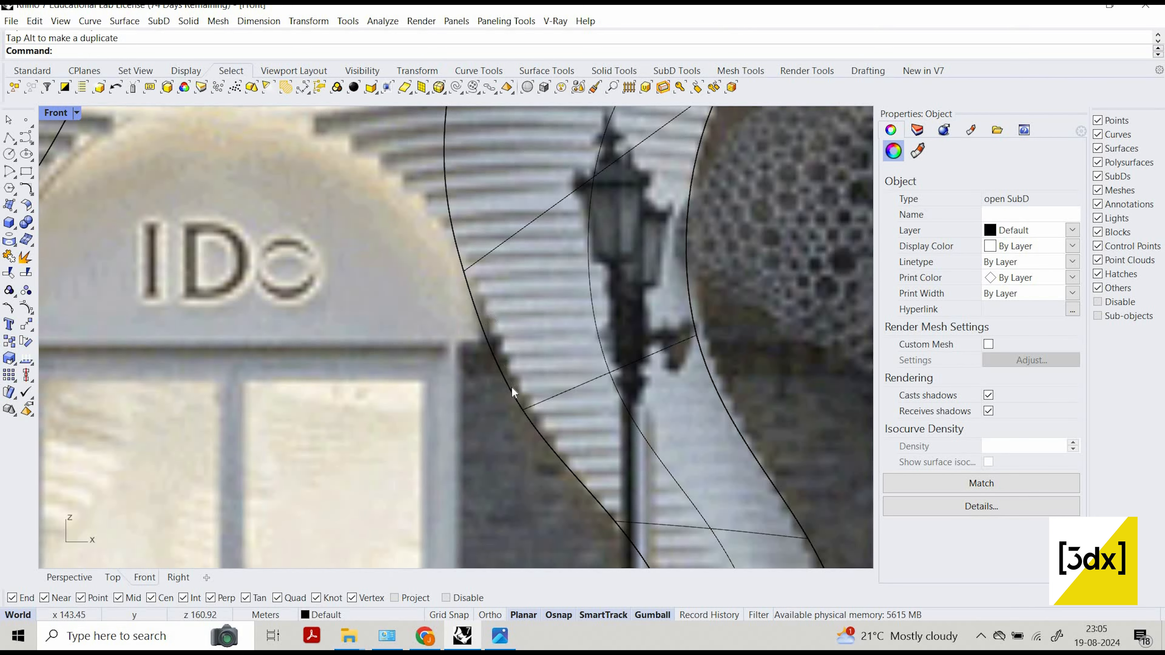
pyautogui.press('Escape')
pyautogui.keyDown('ctrl'); pyautogui.keyDown('shift'); pyautogui.click(544, 429); pyautogui.keyUp('shift'); pyautogui.keyUp('ctrl')
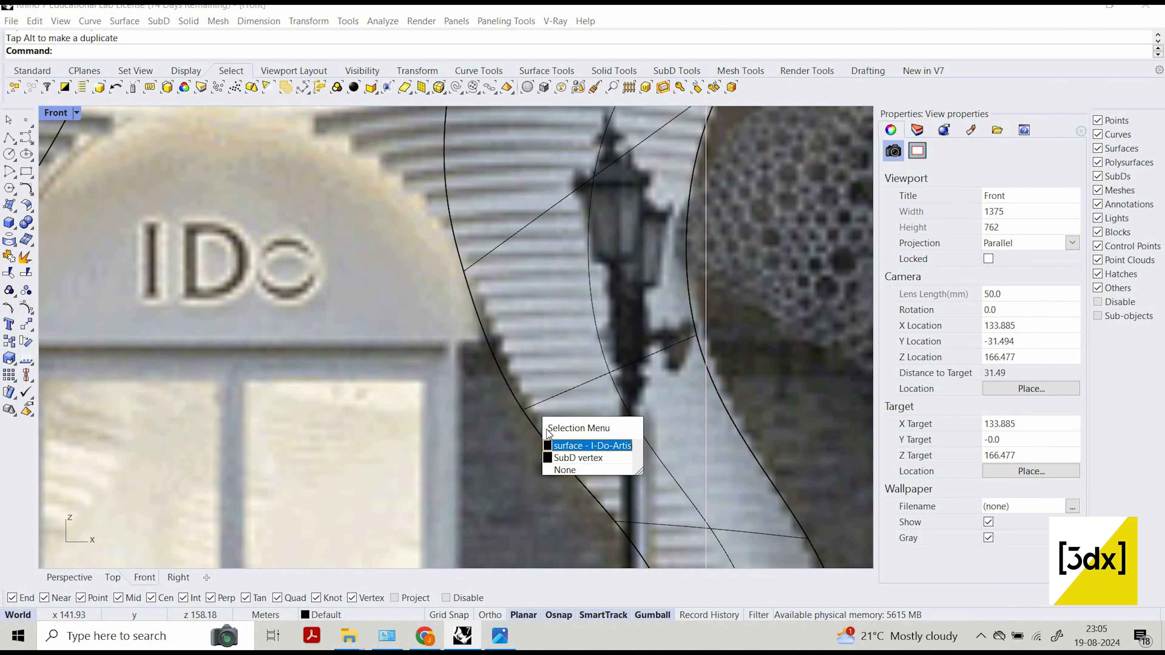
pyautogui.click(557, 445)
pyautogui.moveTo(542, 416); pyautogui.dragTo(574, 376)
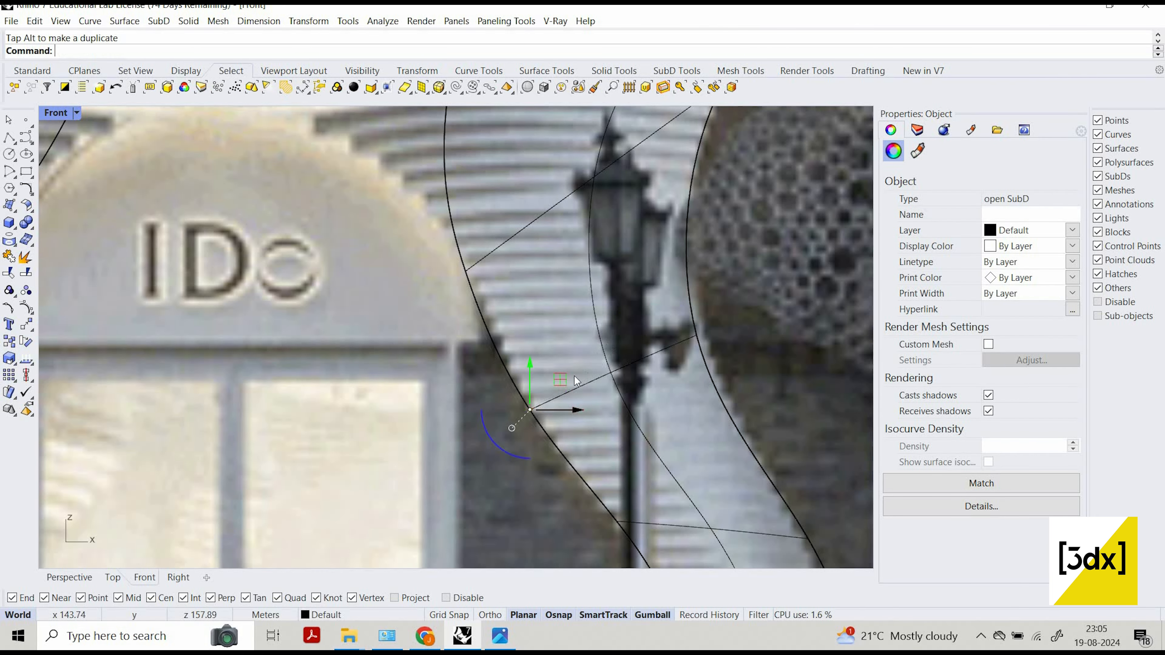
# Move the SubD vertex on the central column's right edge just above its base slightly left onto the column edge in the photo.
pyautogui.scroll(-4, 653, 506)
pyautogui.scroll(6, 630, 503)
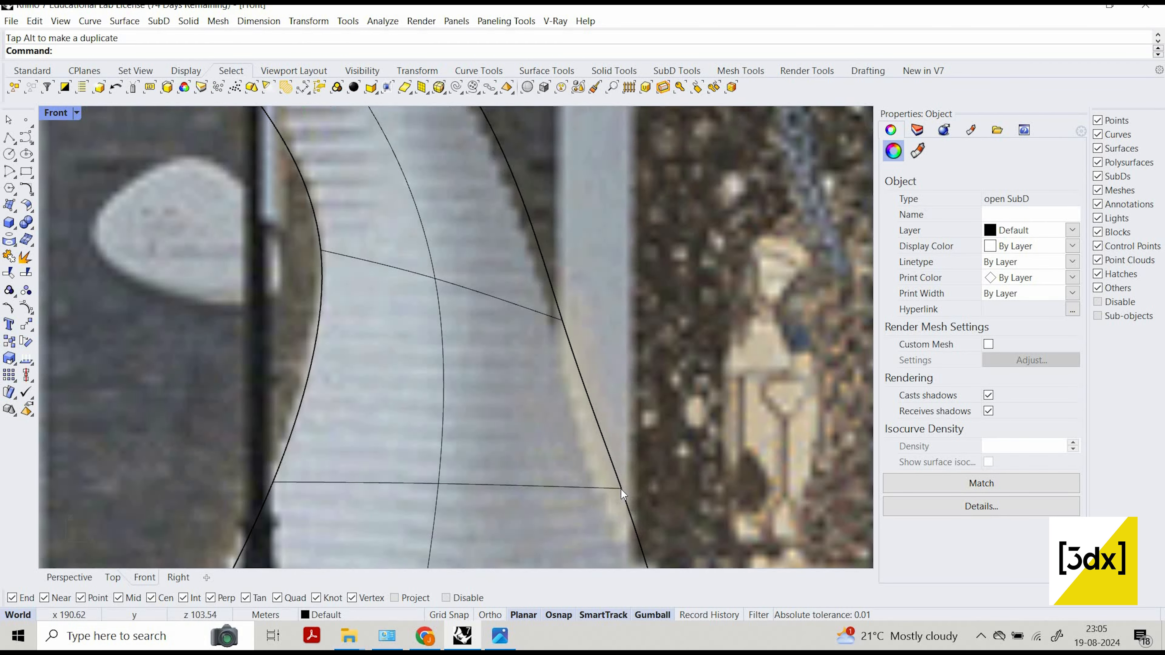
pyautogui.keyDown('ctrl'); pyautogui.keyDown('shift'); pyautogui.click(641, 500); pyautogui.keyUp('shift'); pyautogui.keyUp('ctrl')
pyautogui.click(665, 541)
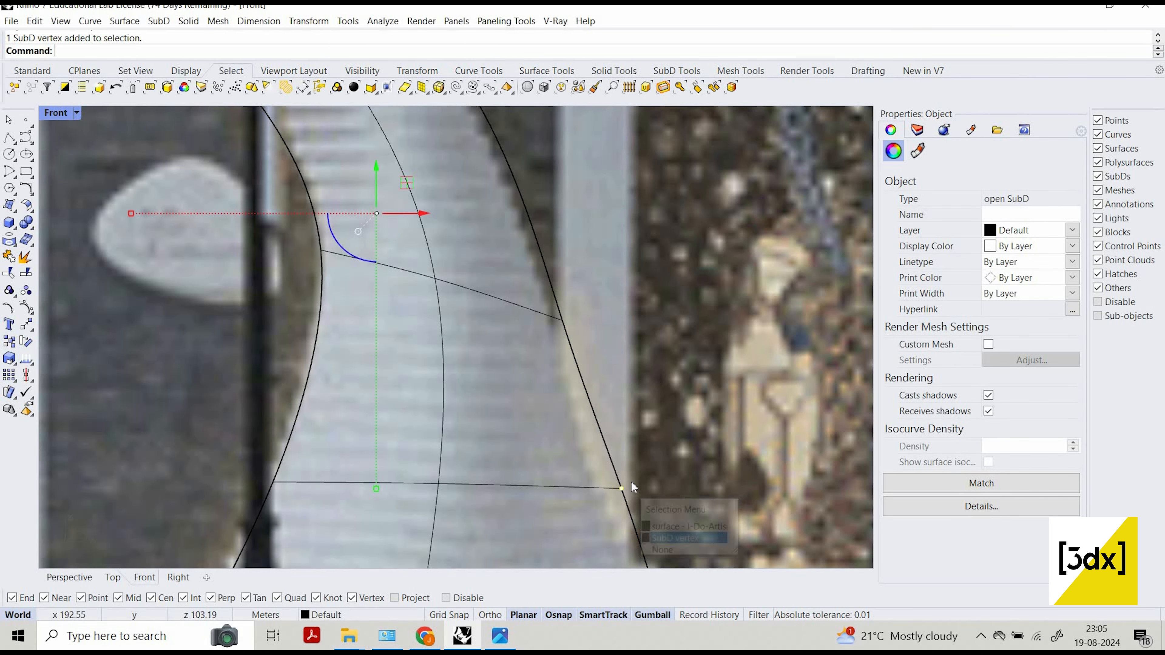
pyautogui.press('Escape')
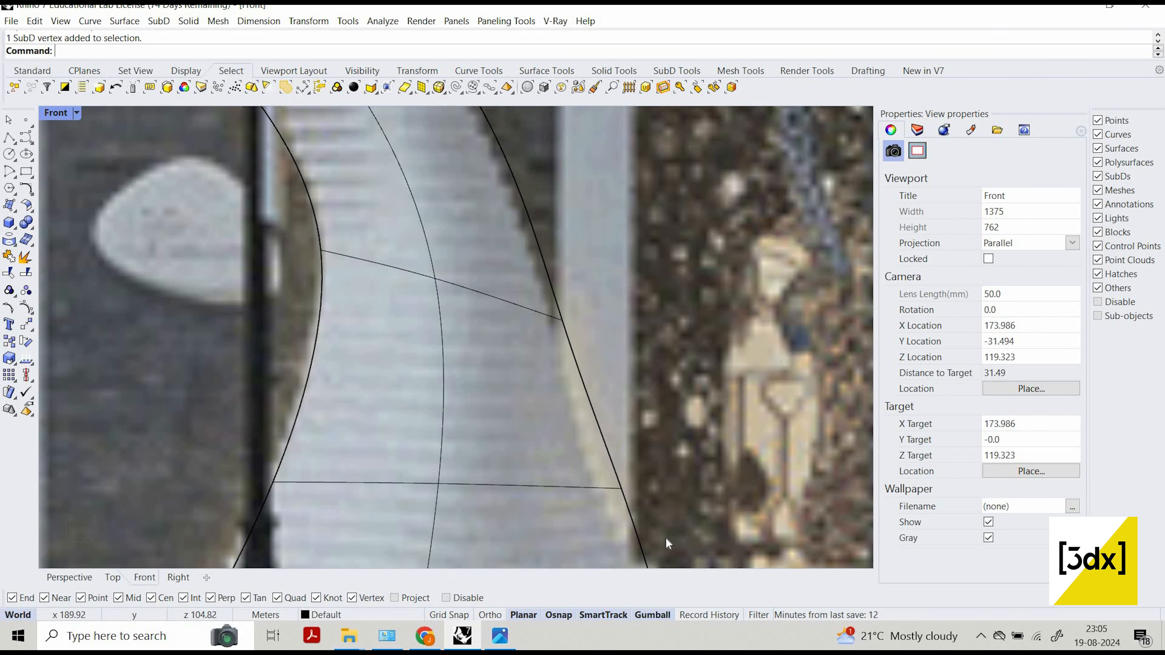
pyautogui.keyDown('ctrl'); pyautogui.keyDown('shift'); pyautogui.click(642, 495); pyautogui.keyUp('shift'); pyautogui.keyUp('ctrl')
pyautogui.click(670, 537)
pyautogui.moveTo(628, 491); pyautogui.dragTo(611, 491)
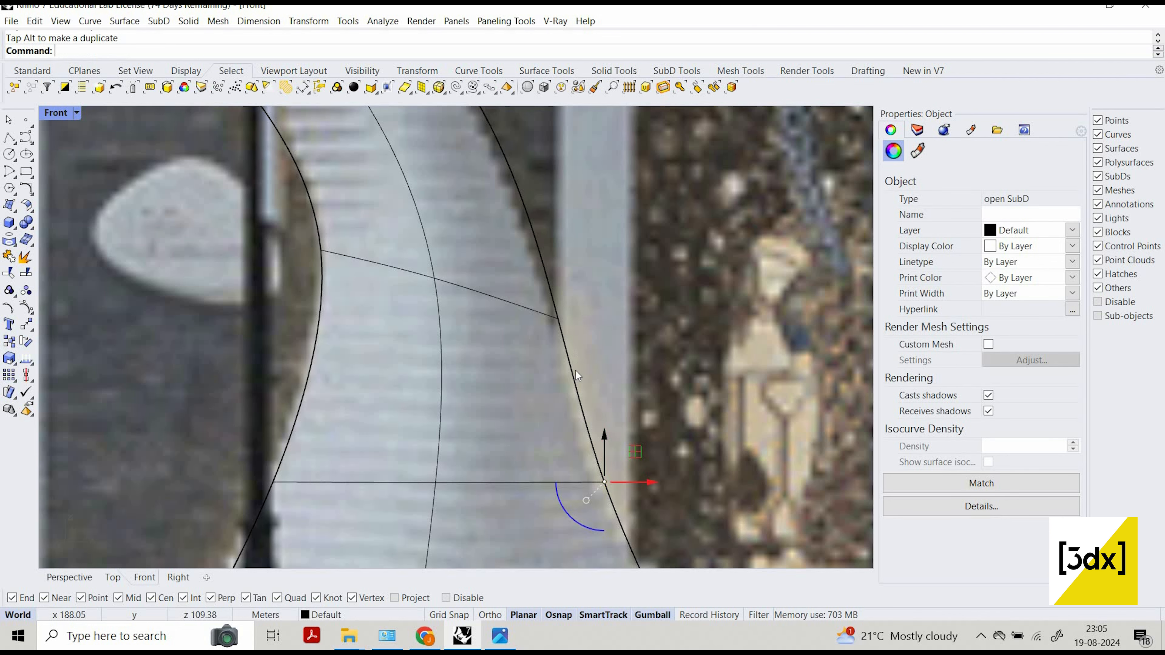
pyautogui.press('Escape')
# Move the next SubD vertex up on the central column's right edge slightly left to follow the photo.
pyautogui.scroll(-7, 586, 390)
pyautogui.scroll(7, 586, 390)
pyautogui.keyDown('ctrl'); pyautogui.keyDown('shift'); pyautogui.click(600, 401); pyautogui.keyUp('shift'); pyautogui.keyUp('ctrl')
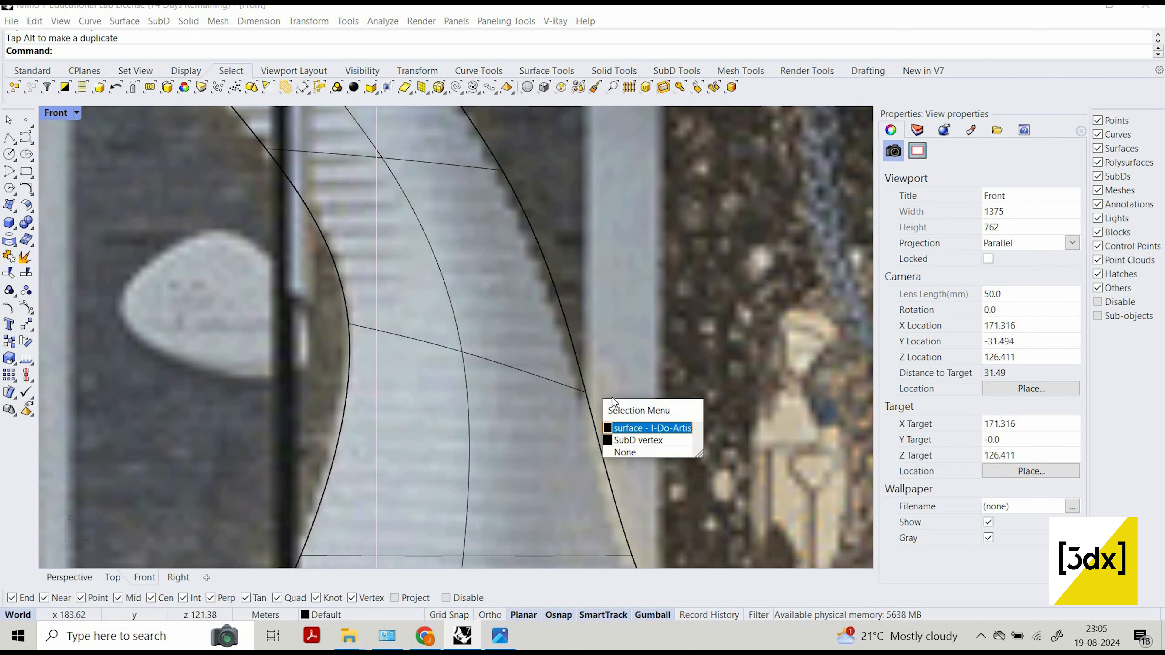
pyautogui.click(642, 432)
pyautogui.scroll(-5, 669, 398)
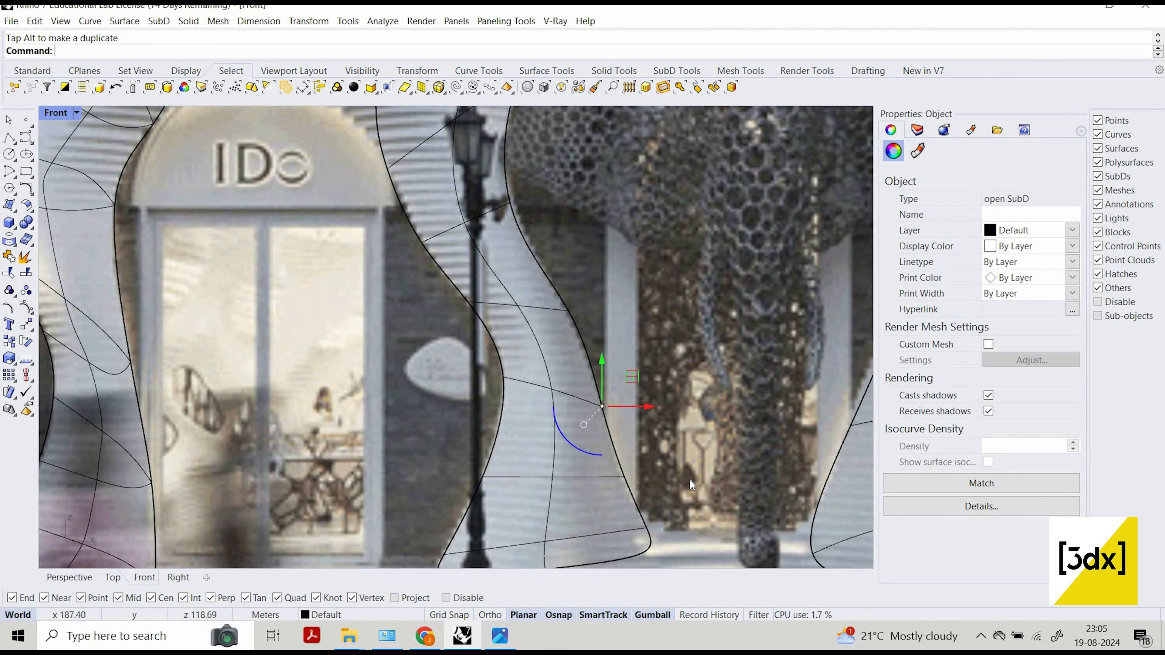
pyautogui.press('Escape')
# Move the central column's right-edge SubD vertex beside the street lamp slightly right to match the photo.
pyautogui.scroll(4, 619, 388)
pyautogui.scroll(4, 613, 388)
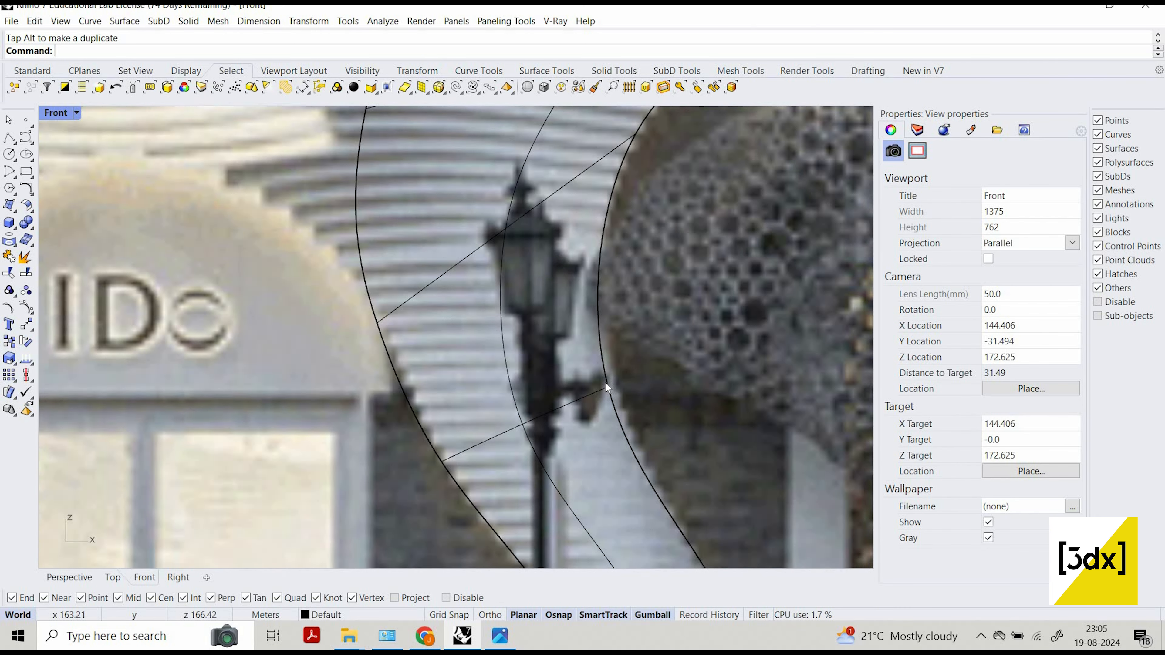
pyautogui.click(641, 423)
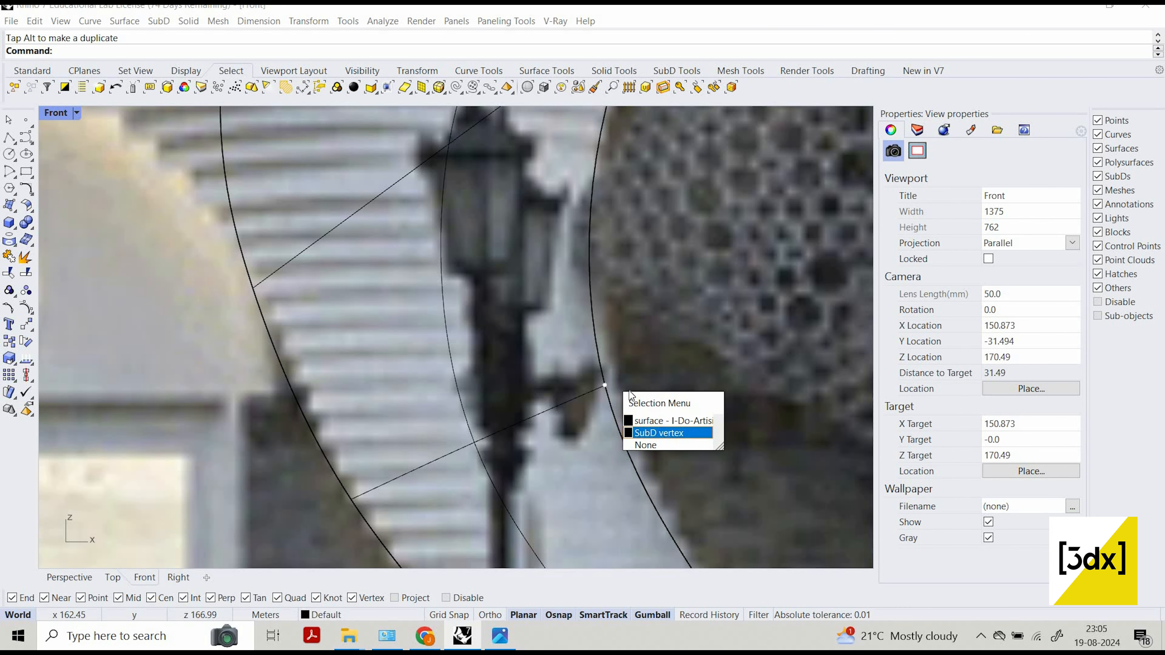
pyautogui.click(656, 433)
pyautogui.scroll(-6, 599, 342)
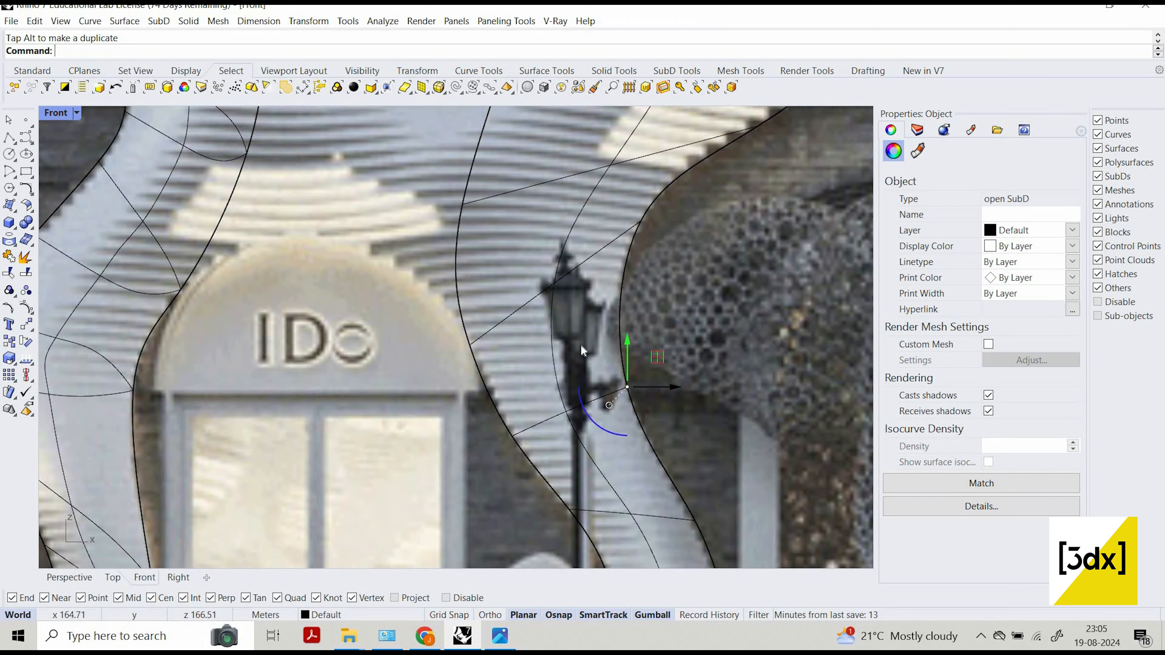
pyautogui.scroll(5, 663, 349)
pyautogui.press('Escape')
# Move the SubD vertex at the tip of the central column's right bulge below the windows slightly left toward the photo's edge.
pyautogui.scroll(3, 663, 349)
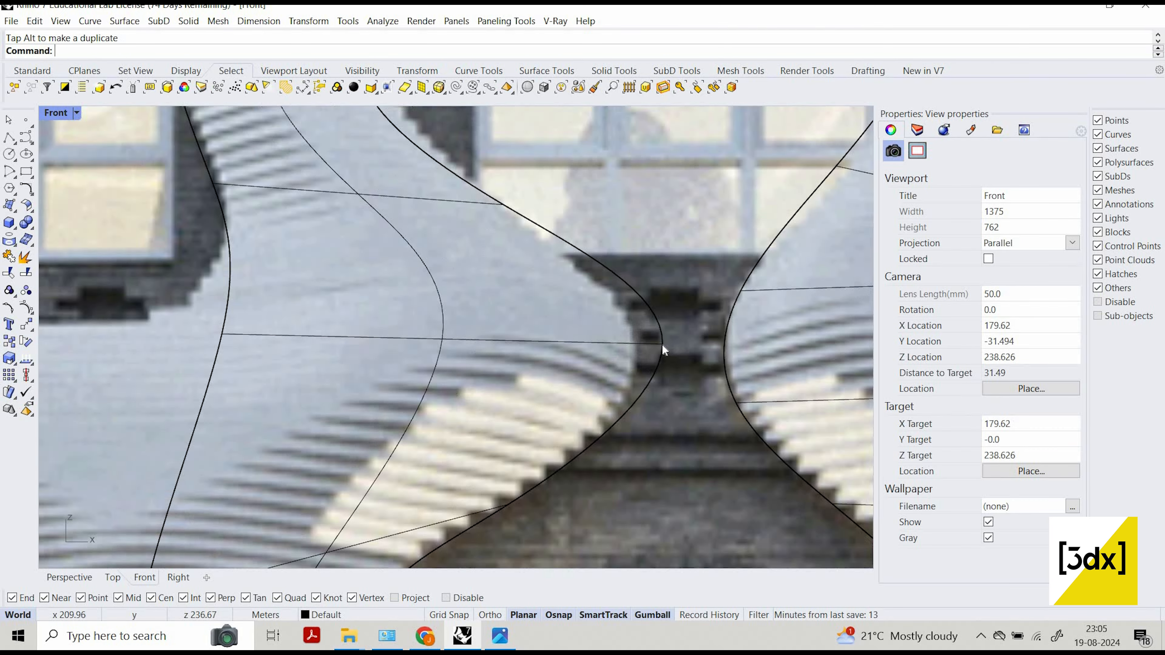
pyautogui.click(667, 345)
pyautogui.click(702, 396)
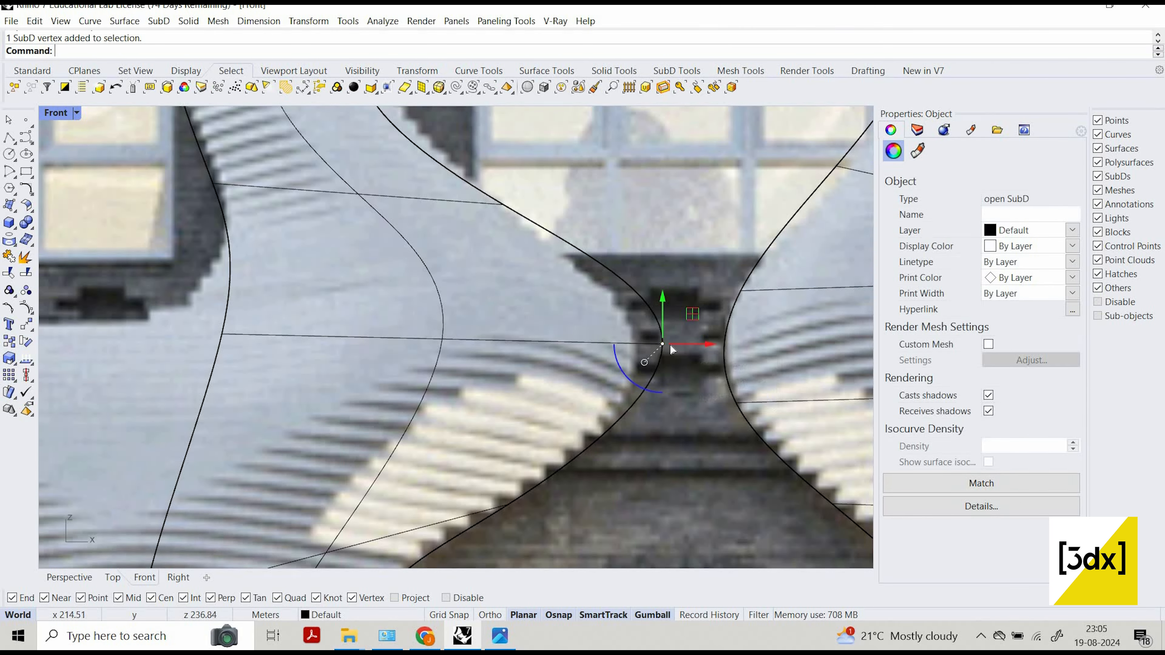
pyautogui.moveTo(667, 344); pyautogui.dragTo(646, 337)
pyautogui.press('Escape')
pyautogui.scroll(-6, 516, 253)
pyautogui.scroll(7, 521, 271)
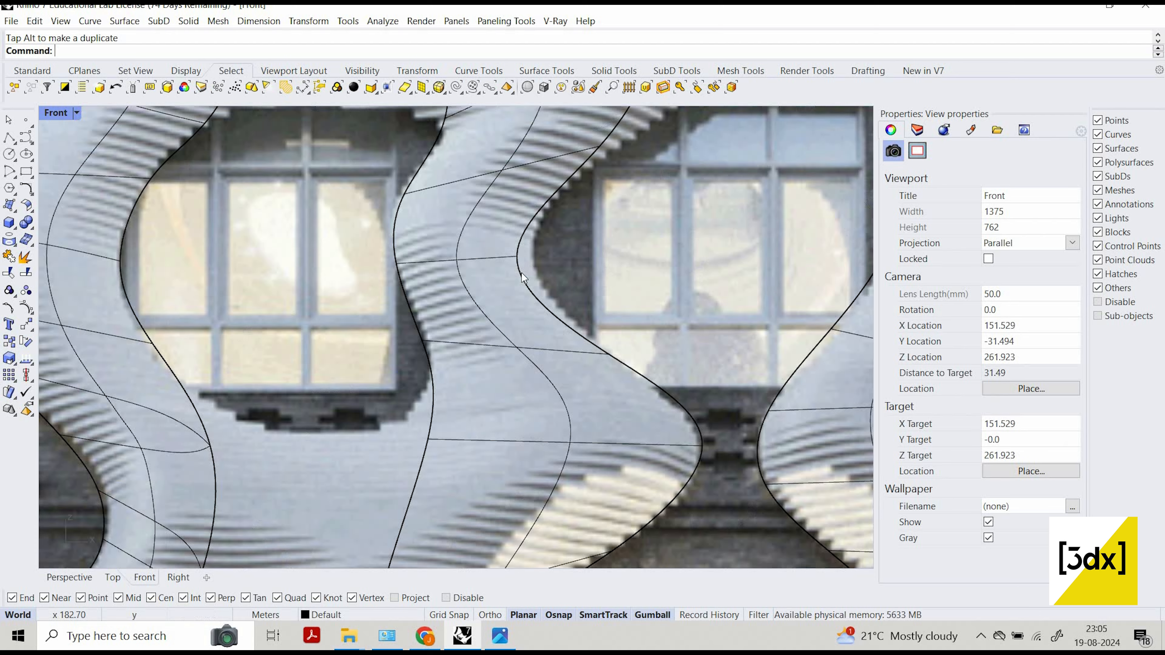
# Move the central column's right-edge SubD vertex at the bend beside the right-hand window right onto the column edge in the photo.
pyautogui.click(540, 278)
pyautogui.click(564, 304)
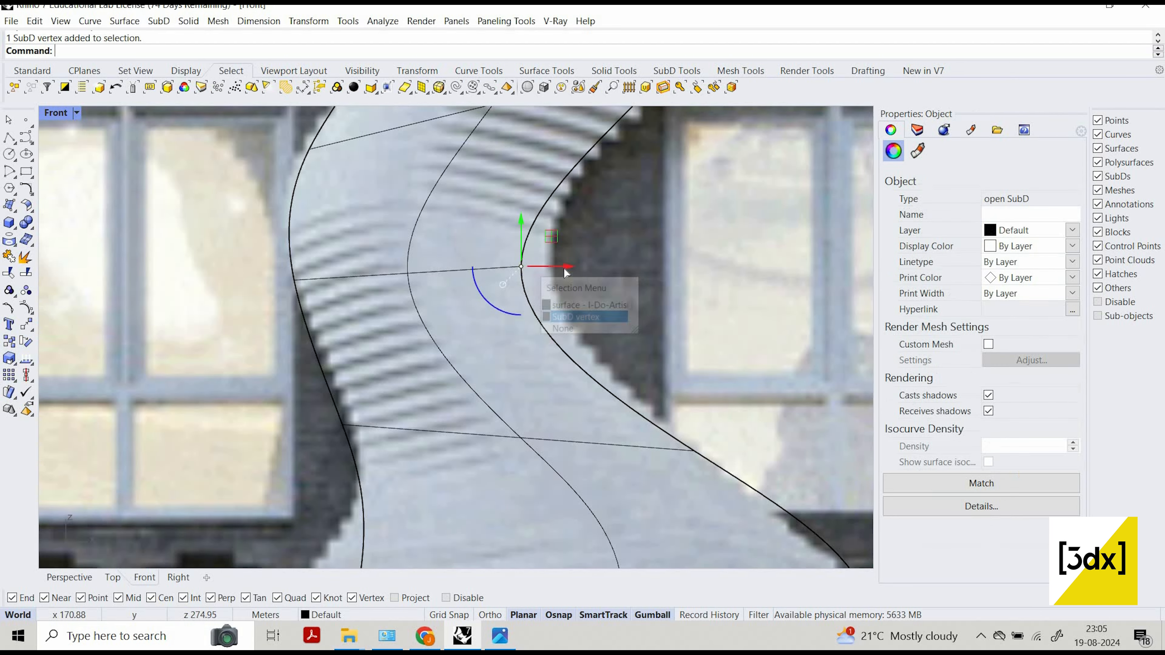
pyautogui.moveTo(567, 266); pyautogui.dragTo(592, 269)
pyautogui.scroll(-6, 605, 310)
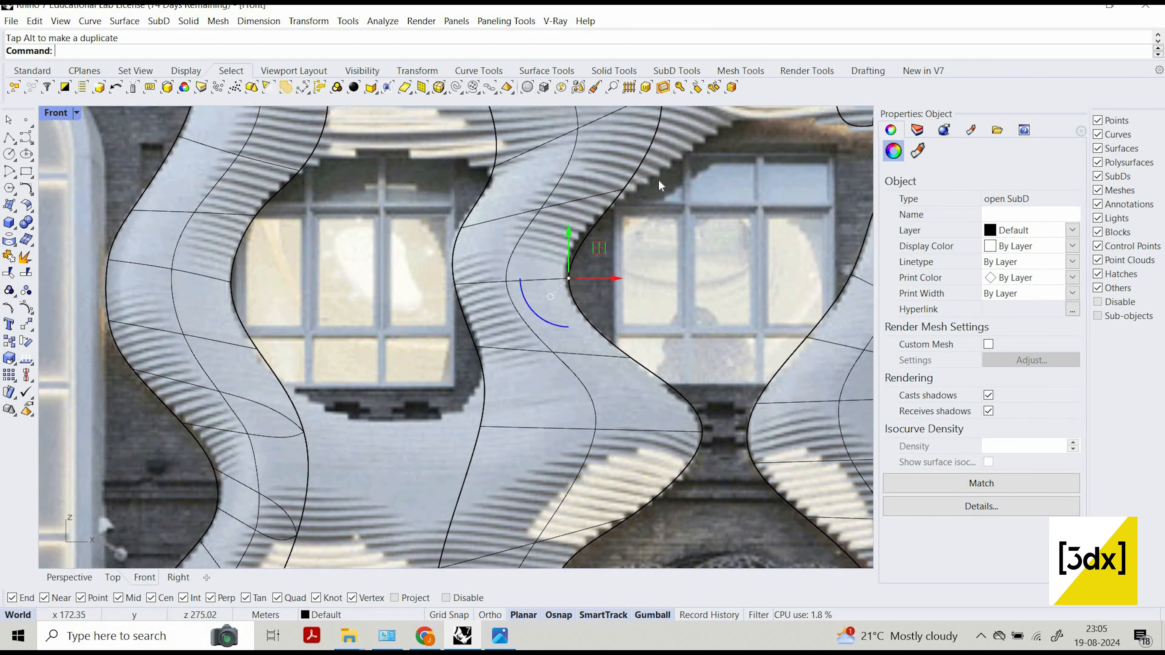
# Inspect the central column's upper part and the overall set of columns against the facade photo.
pyautogui.scroll(2, 569, 145)
pyautogui.scroll(-6, 596, 214)
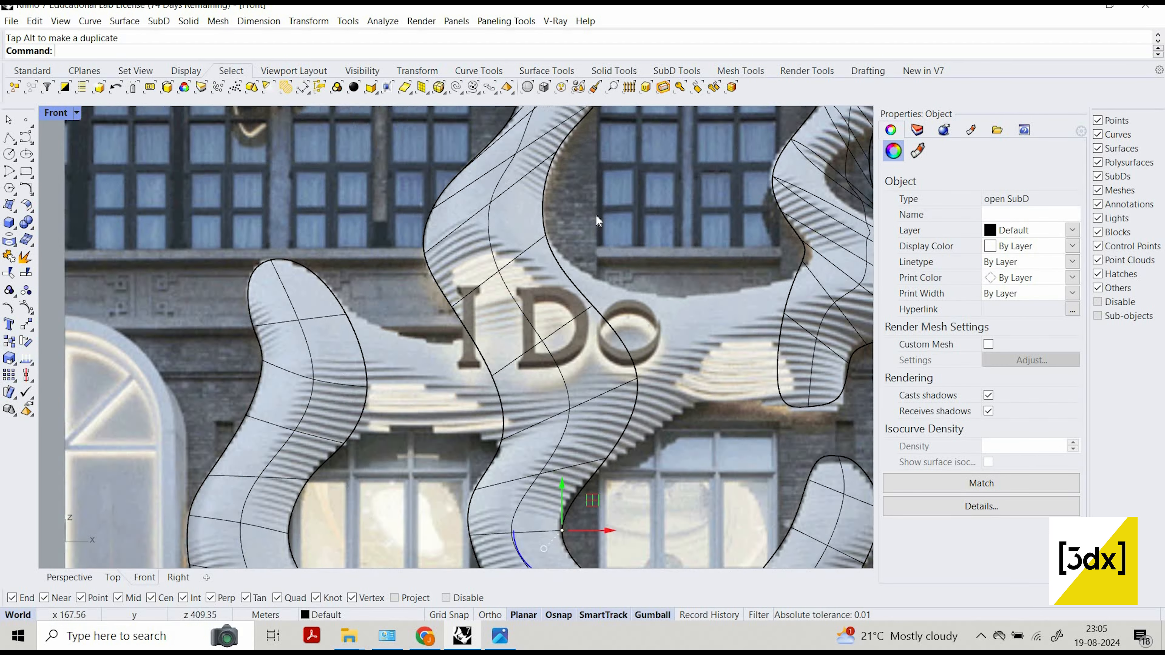
pyautogui.scroll(8, 559, 229)
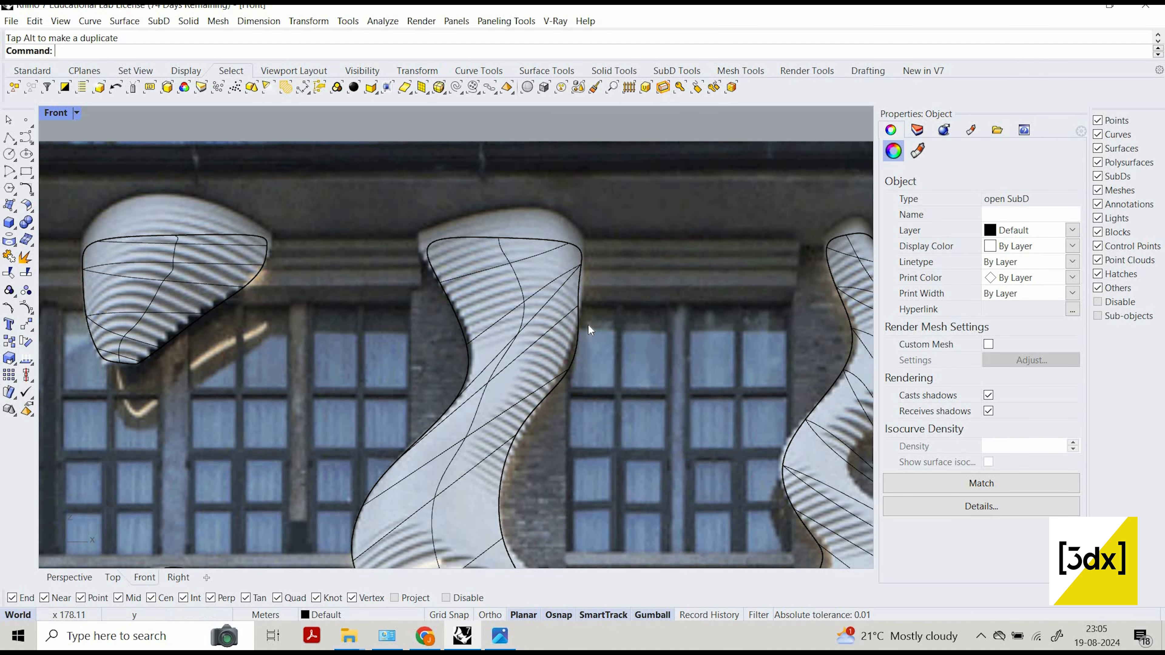
pyautogui.scroll(-5, 588, 324)
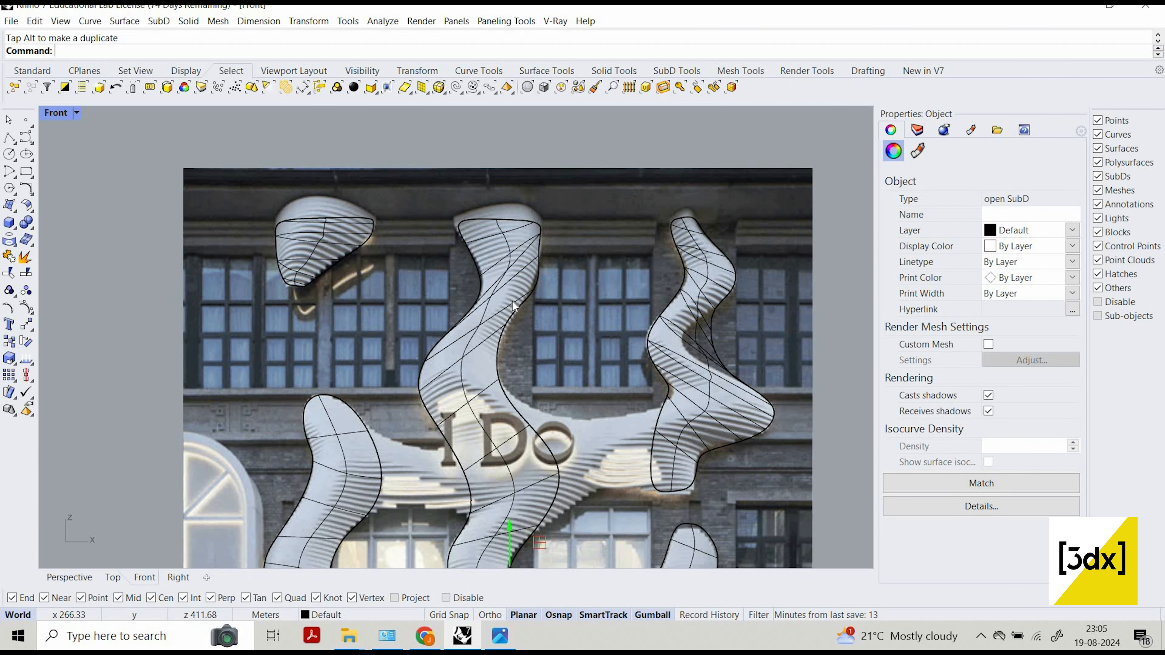
pyautogui.scroll(-8, 513, 299)
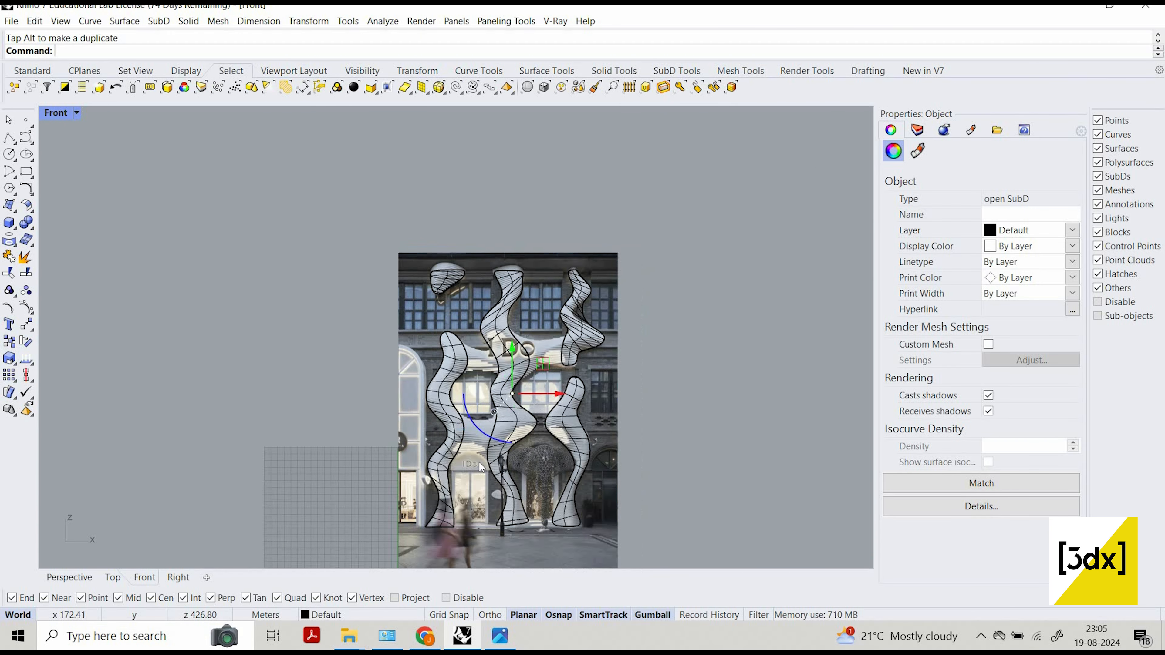
pyautogui.scroll(5, 505, 467)
pyautogui.scroll(-5, 504, 522)
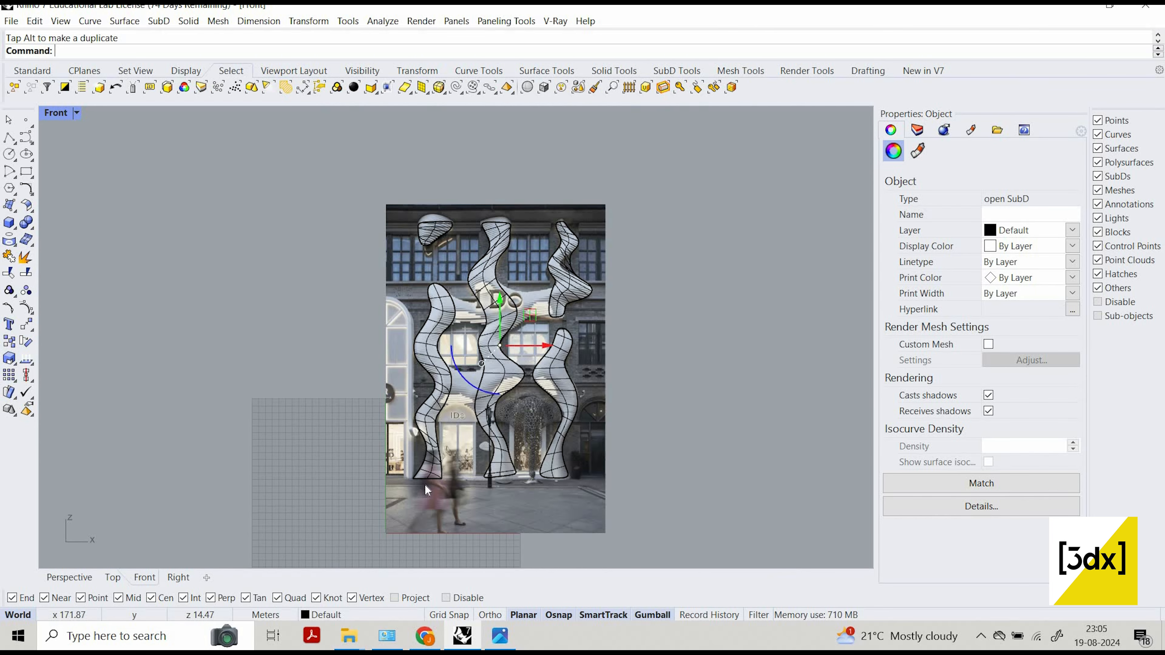
pyautogui.scroll(2, 474, 466)
pyautogui.scroll(2, 474, 466)
pyautogui.scroll(4, 541, 448)
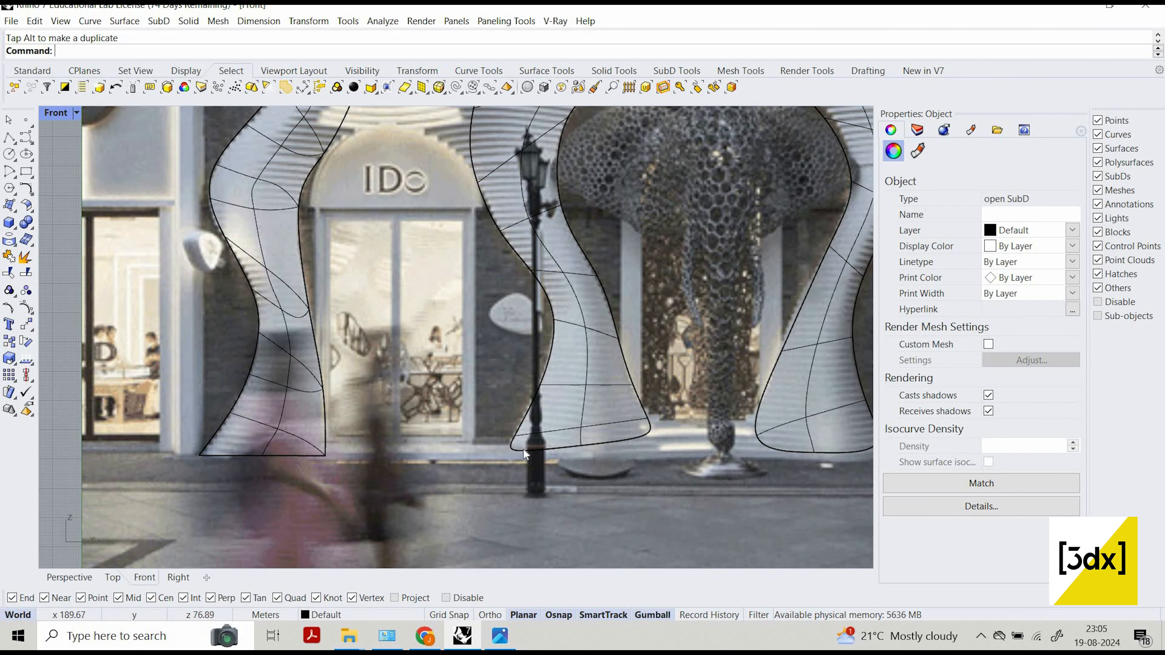
pyautogui.keyDown('ctrl'); pyautogui.keyDown('shift'); pyautogui.click(502, 452); pyautogui.keyUp('shift'); pyautogui.keyUp('ctrl')
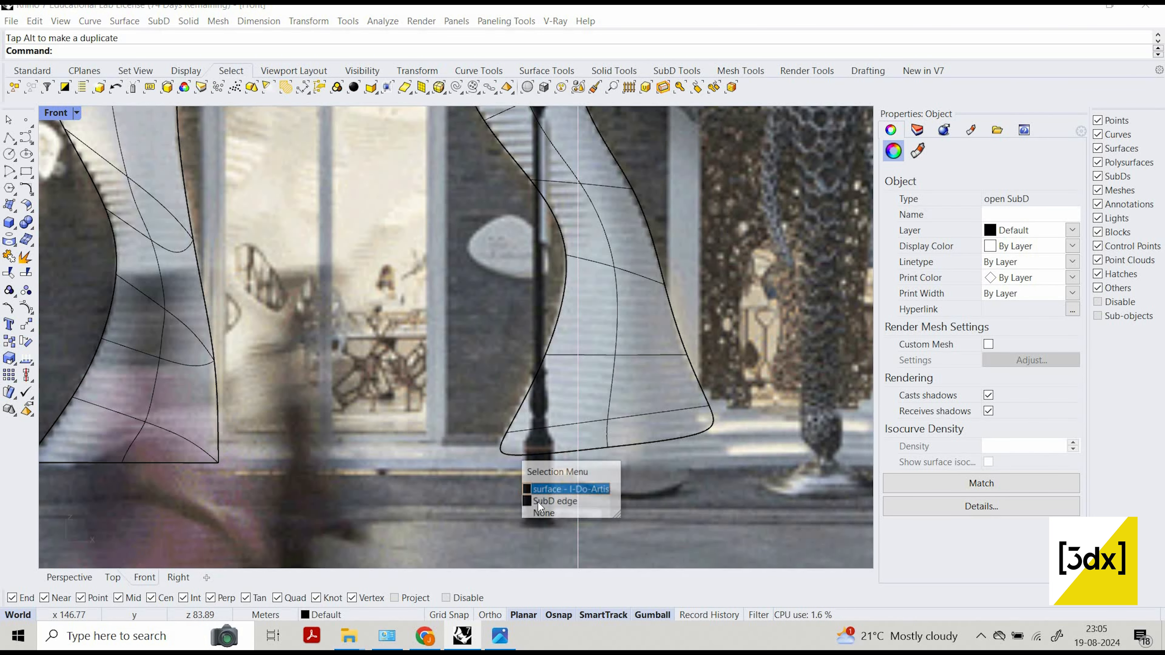
pyautogui.click(543, 497)
pyautogui.press('Escape')
pyautogui.scroll(2, 510, 452)
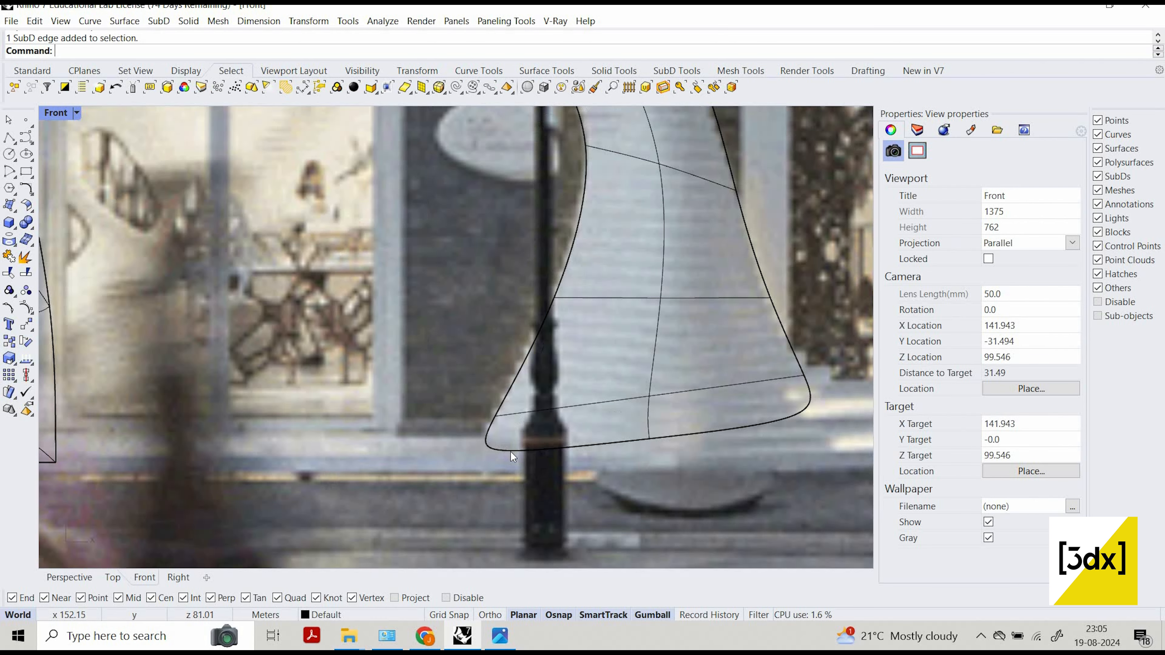
pyautogui.keyDown('ctrl'); pyautogui.keyDown('shift'); pyautogui.click(510, 451); pyautogui.keyUp('shift'); pyautogui.keyUp('ctrl')
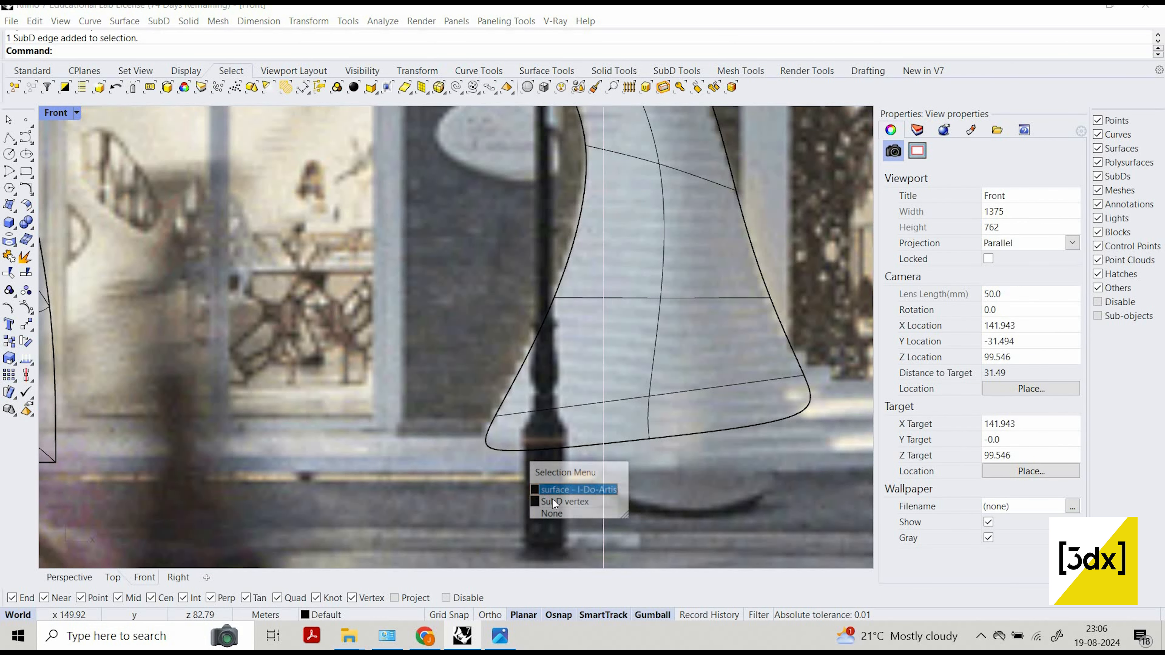
pyautogui.click(565, 502)
pyautogui.scroll(-6, 487, 433)
pyautogui.scroll(6, 647, 424)
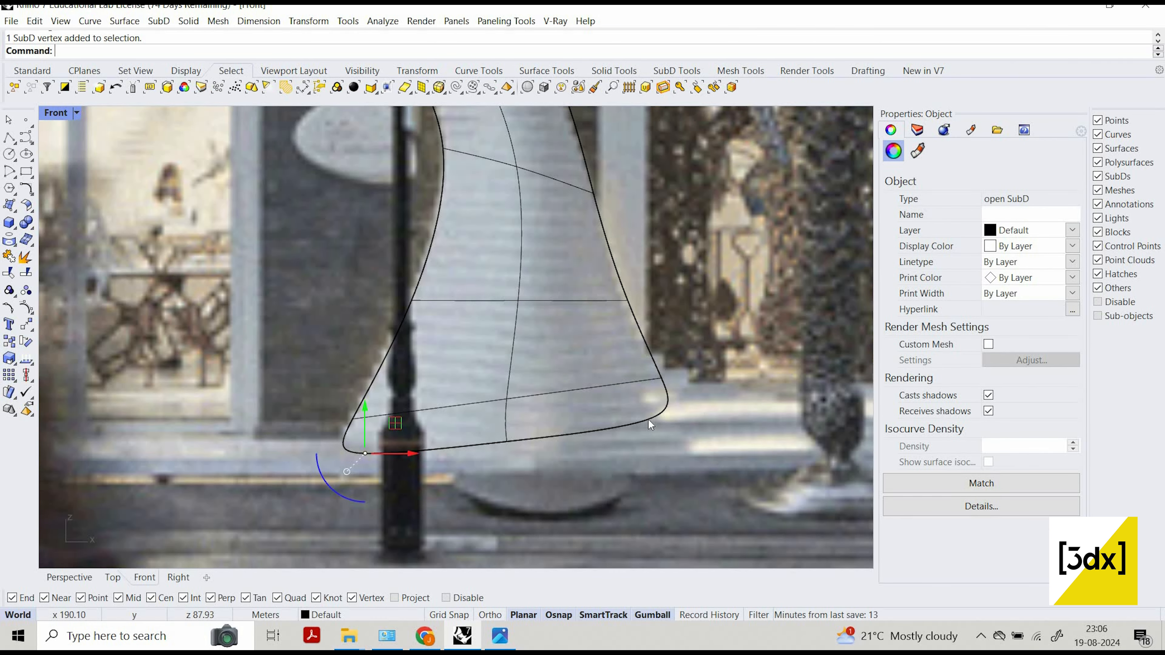
pyautogui.keyDown('ctrl'); pyautogui.keyDown('shift'); pyautogui.click(688, 474); pyautogui.keyUp('shift'); pyautogui.keyUp('ctrl')
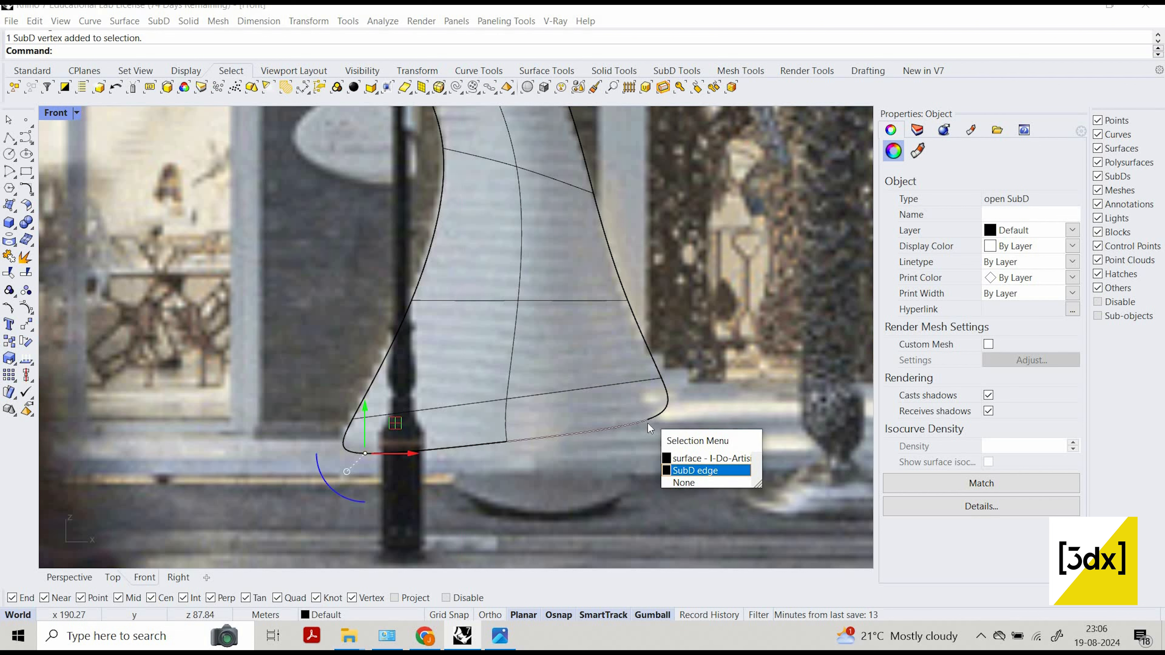
pyautogui.click(654, 410)
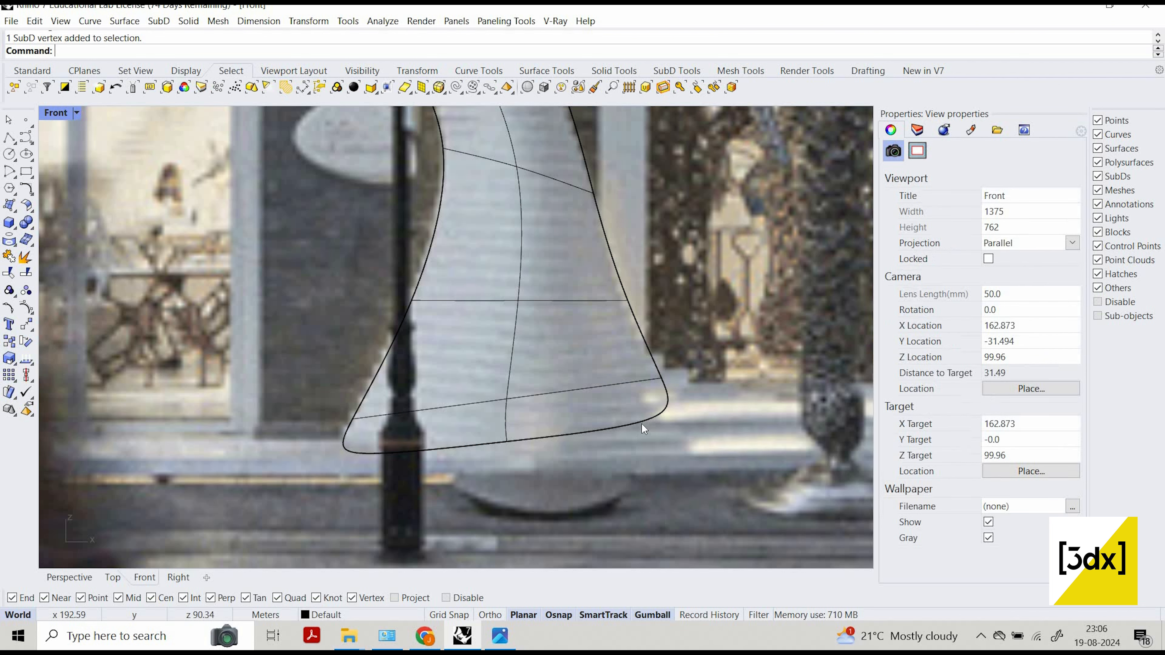
# Crease the two bottom corner SubD vertices of the central column to make its base corners sharp.
pyautogui.keyDown('ctrl'); pyautogui.keyDown('shift'); pyautogui.click(646, 417); pyautogui.keyUp('shift'); pyautogui.keyUp('ctrl')
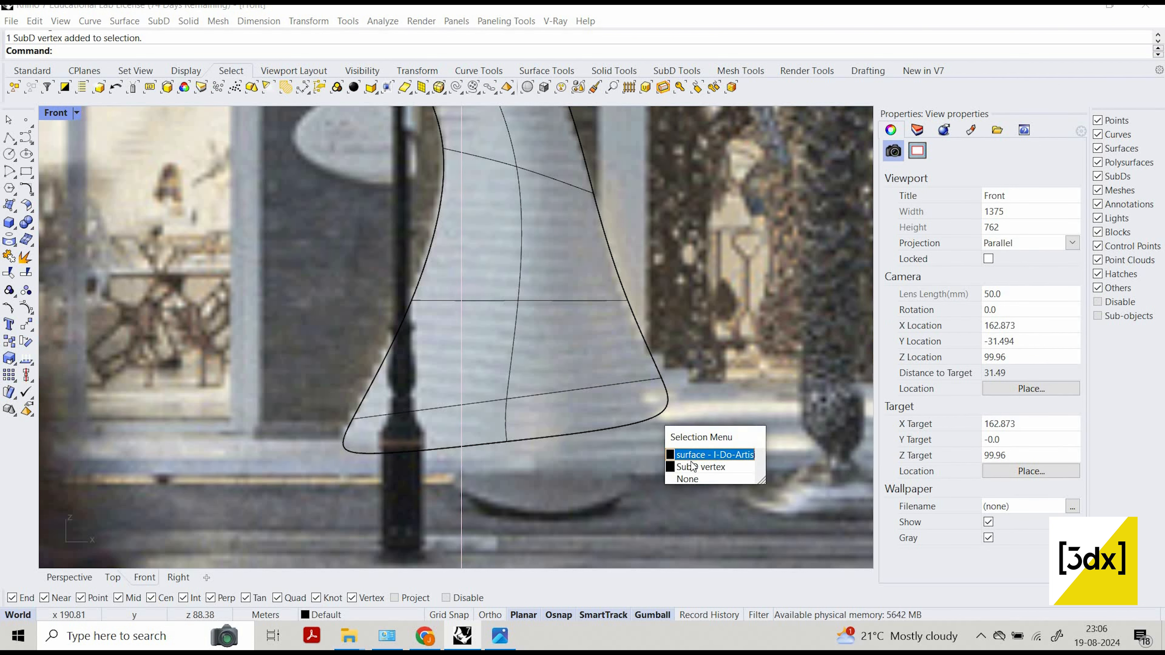
pyautogui.click(701, 467)
pyautogui.keyDown('ctrl'); pyautogui.keyDown('shift'); pyautogui.click(367, 452); pyautogui.keyUp('shift'); pyautogui.keyUp('ctrl')
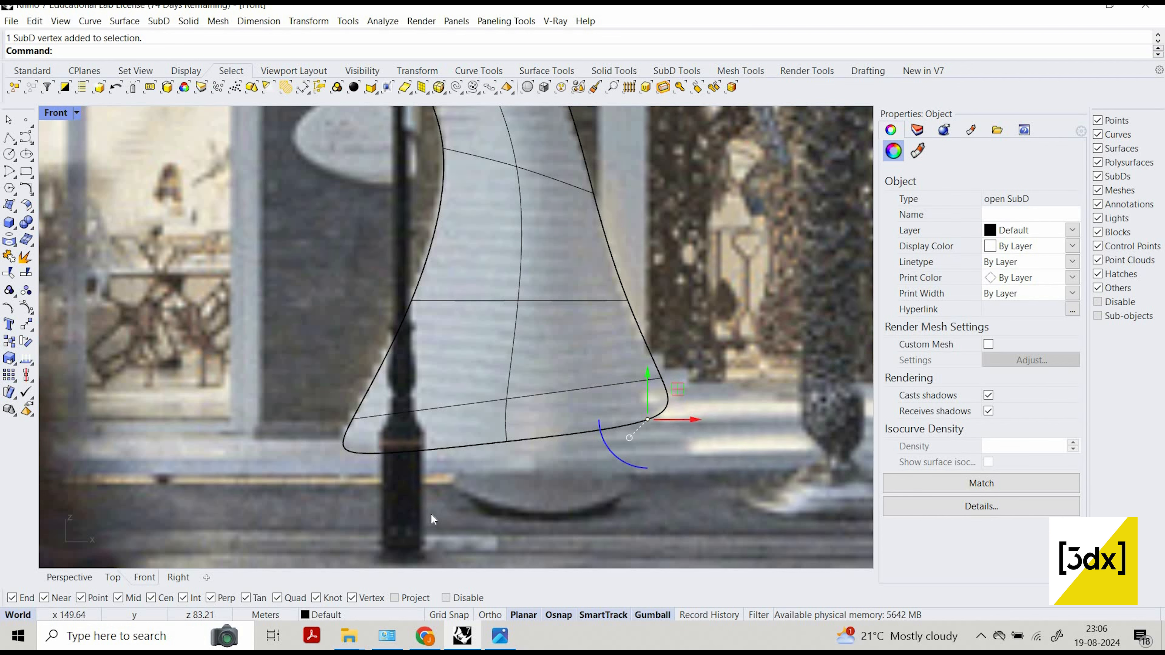
pyautogui.click(434, 502)
pyautogui.scroll(-6, 660, 429)
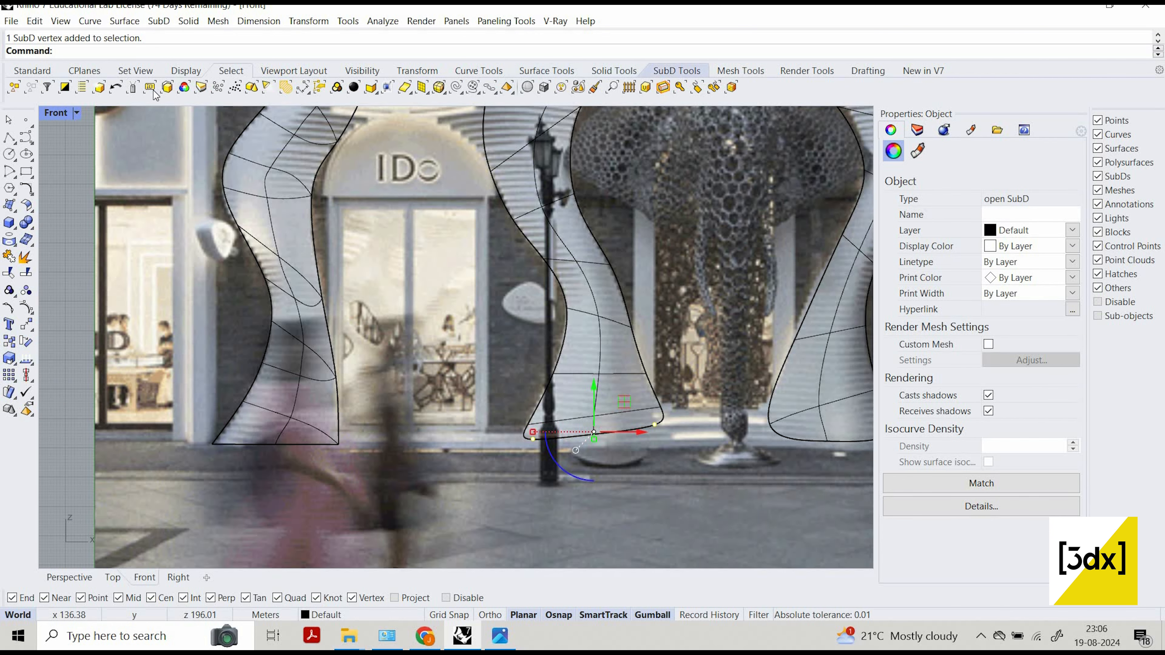
pyautogui.click(677, 70)
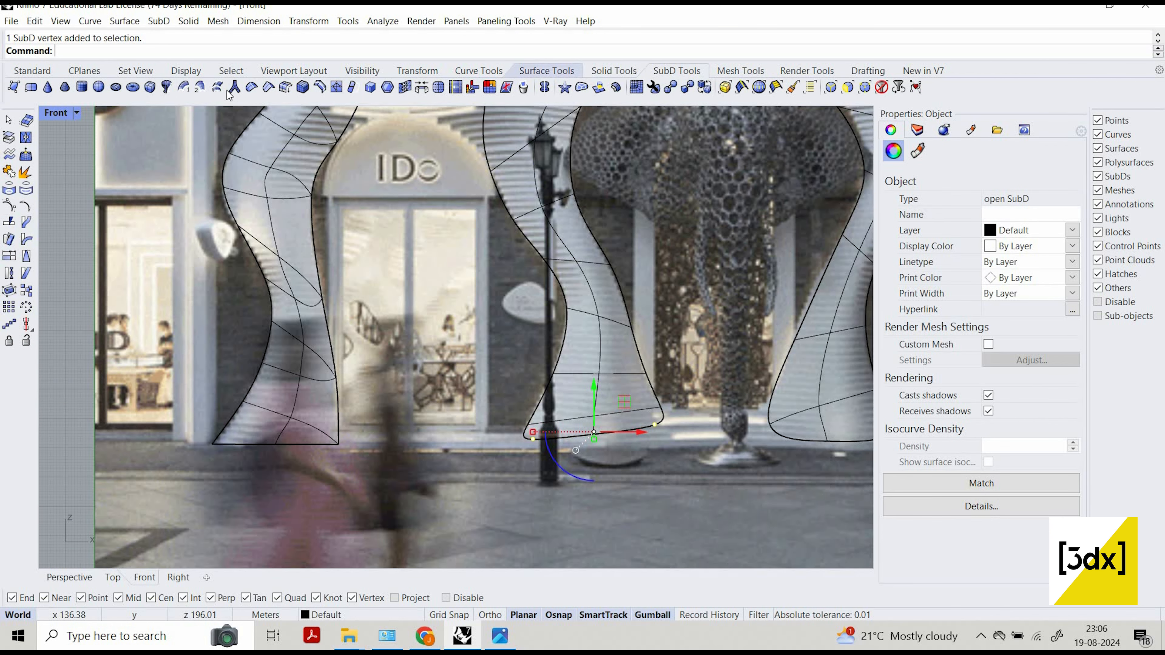
pyautogui.click(274, 87)
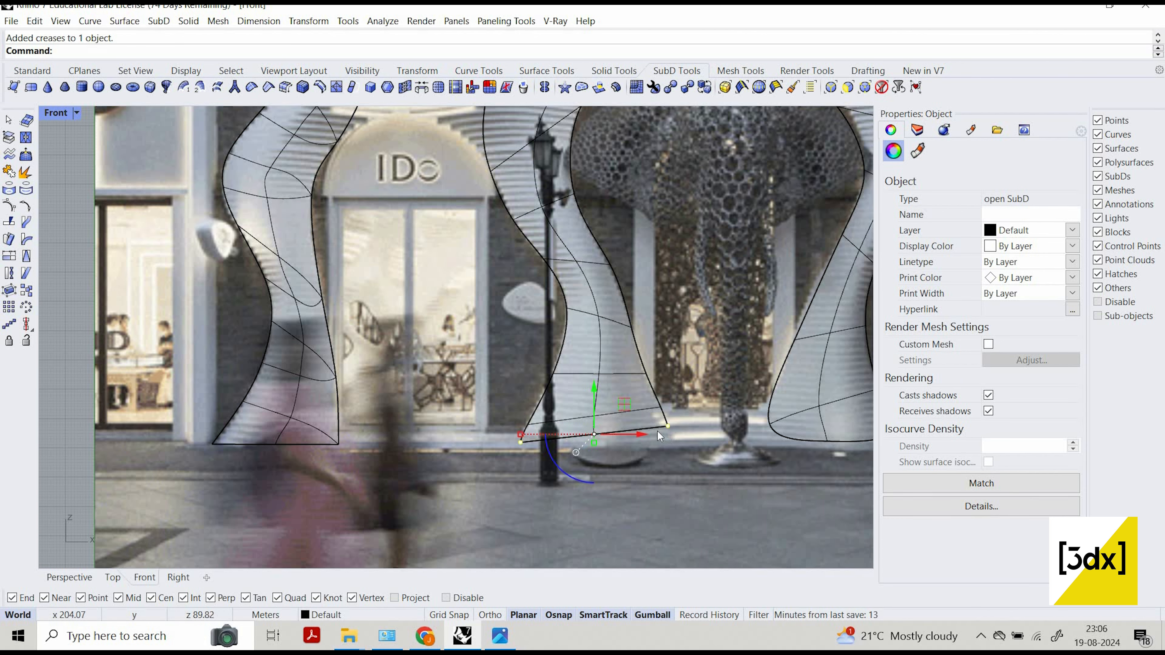
pyautogui.scroll(2, 658, 435)
pyautogui.scroll(-5, 592, 448)
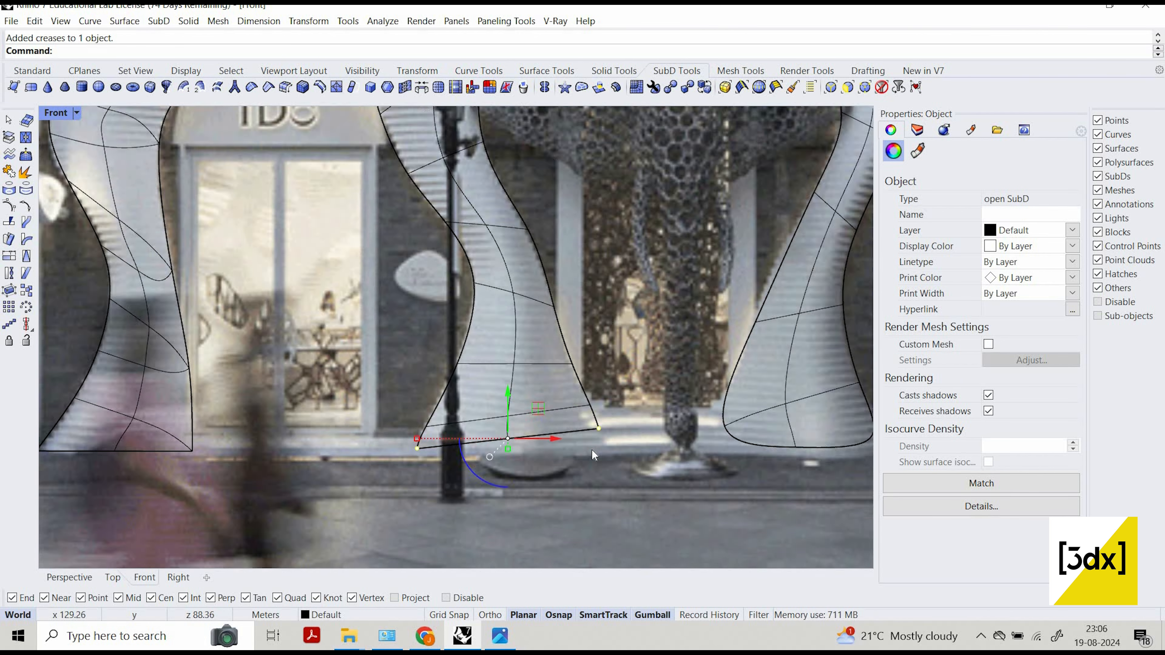
pyautogui.click(597, 437)
# Examine the column outlines around the store sign and across the whole facade for remaining mismatches with the photo.
pyautogui.scroll(3, 561, 441)
pyautogui.scroll(-5, 561, 441)
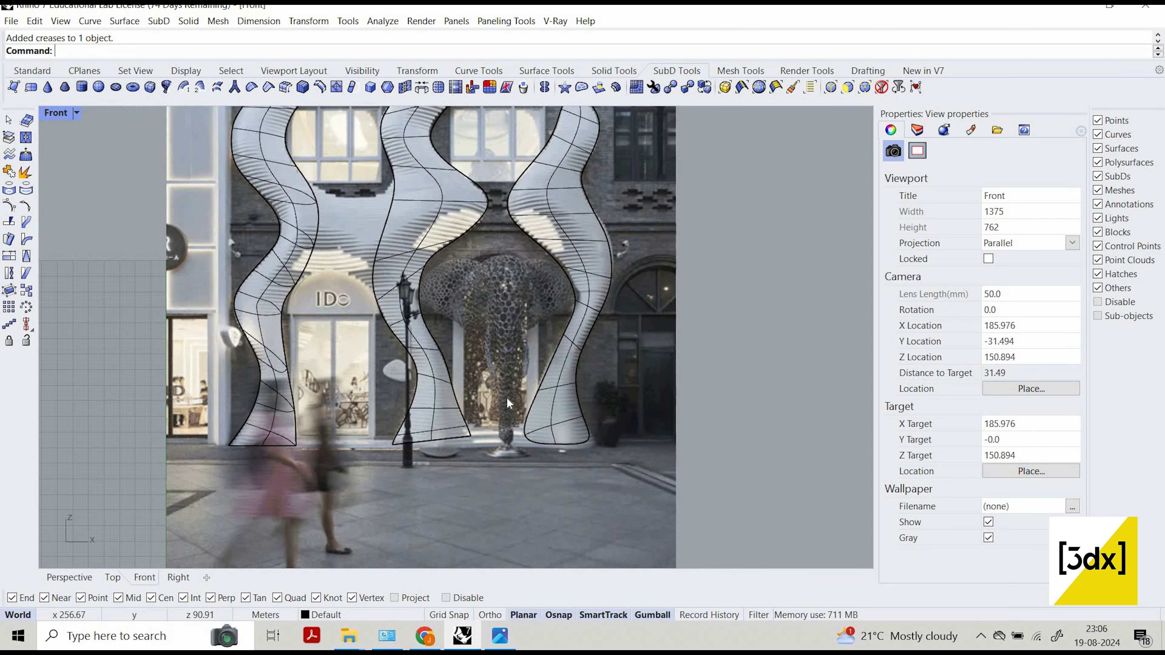
pyautogui.scroll(4, 506, 397)
pyautogui.scroll(-2, 517, 280)
pyautogui.scroll(3, 449, 199)
pyautogui.scroll(1, 474, 367)
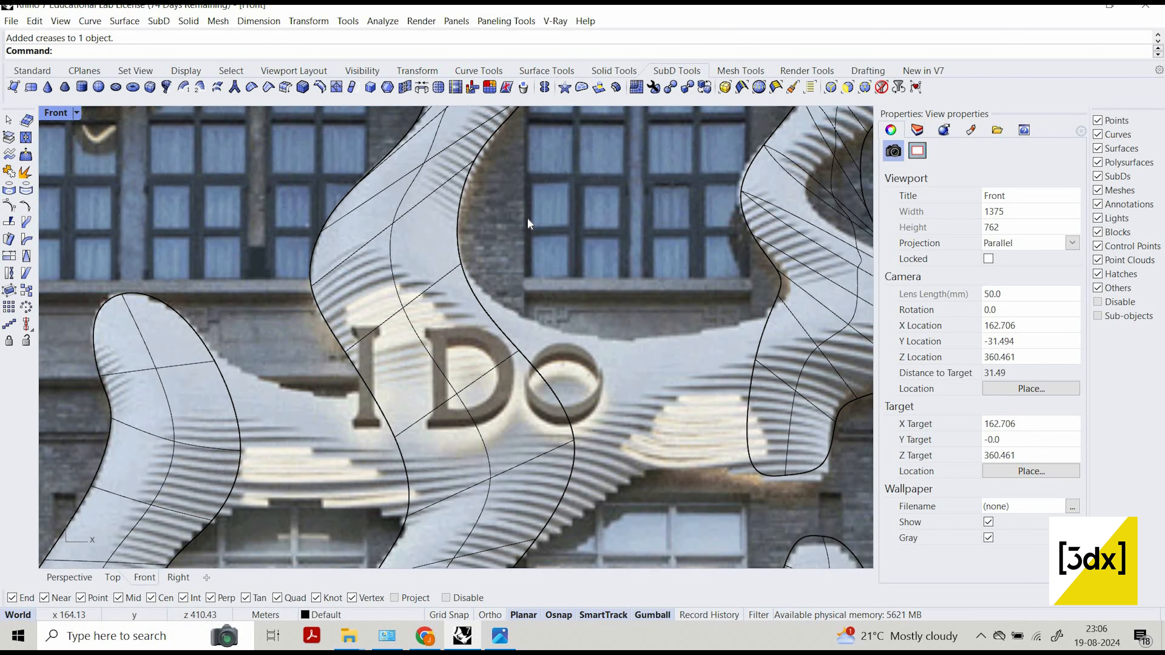
pyautogui.scroll(-4, 493, 218)
pyautogui.scroll(3, 459, 225)
pyautogui.scroll(-2, 539, 407)
pyautogui.scroll(-1, 445, 534)
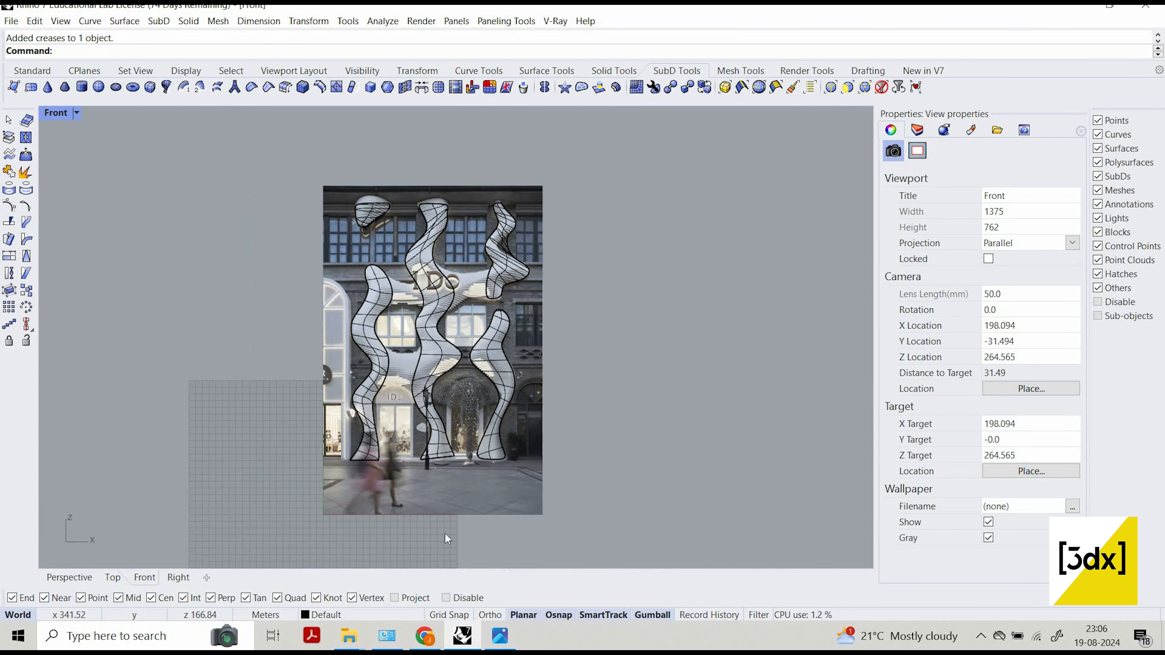
# Crease the two bottom corner SubD vertices of the right-hand column to make its base corners sharp.
pyautogui.scroll(6, 413, 522)
pyautogui.scroll(3, 352, 498)
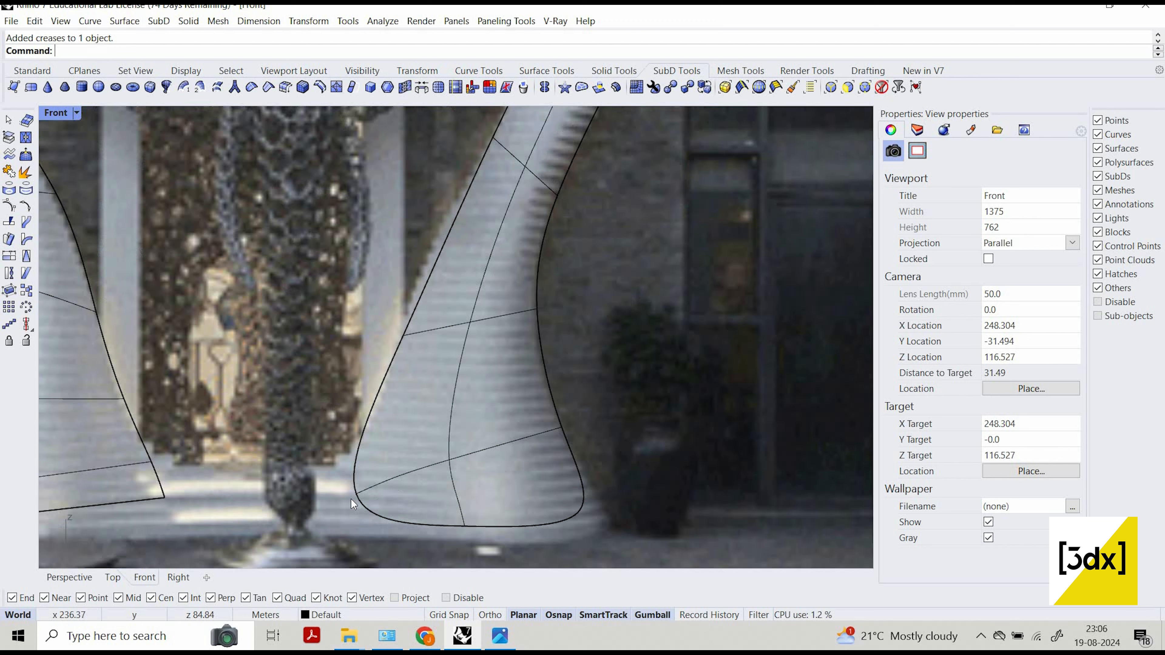
pyautogui.scroll(-4, 464, 520)
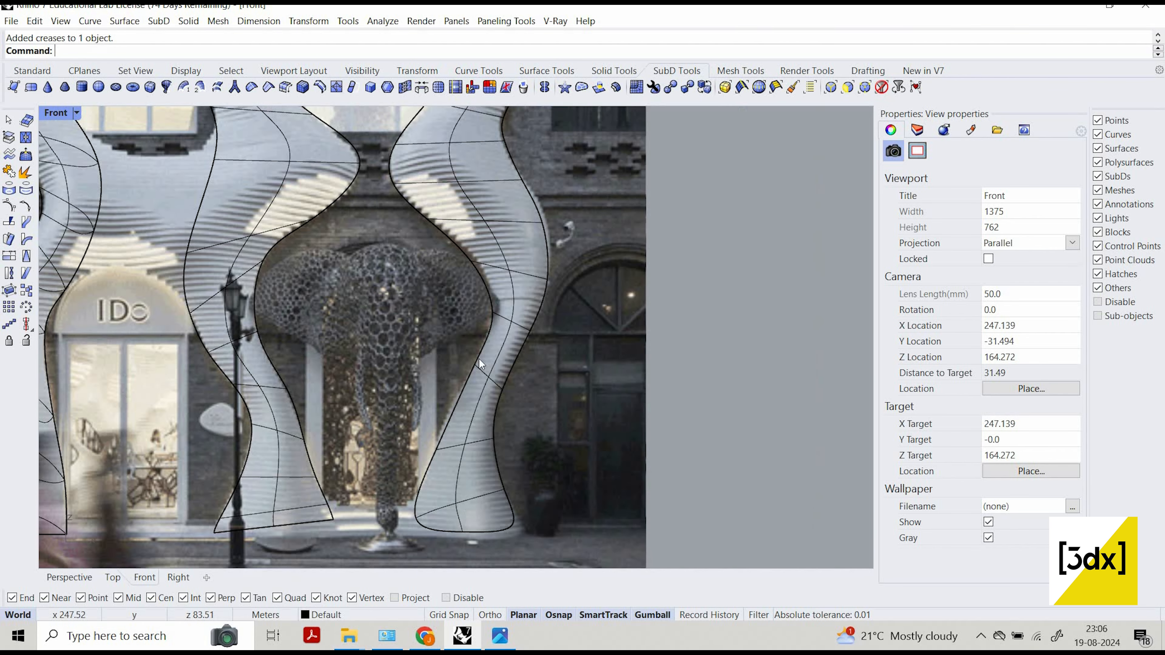
pyautogui.scroll(3, 401, 517)
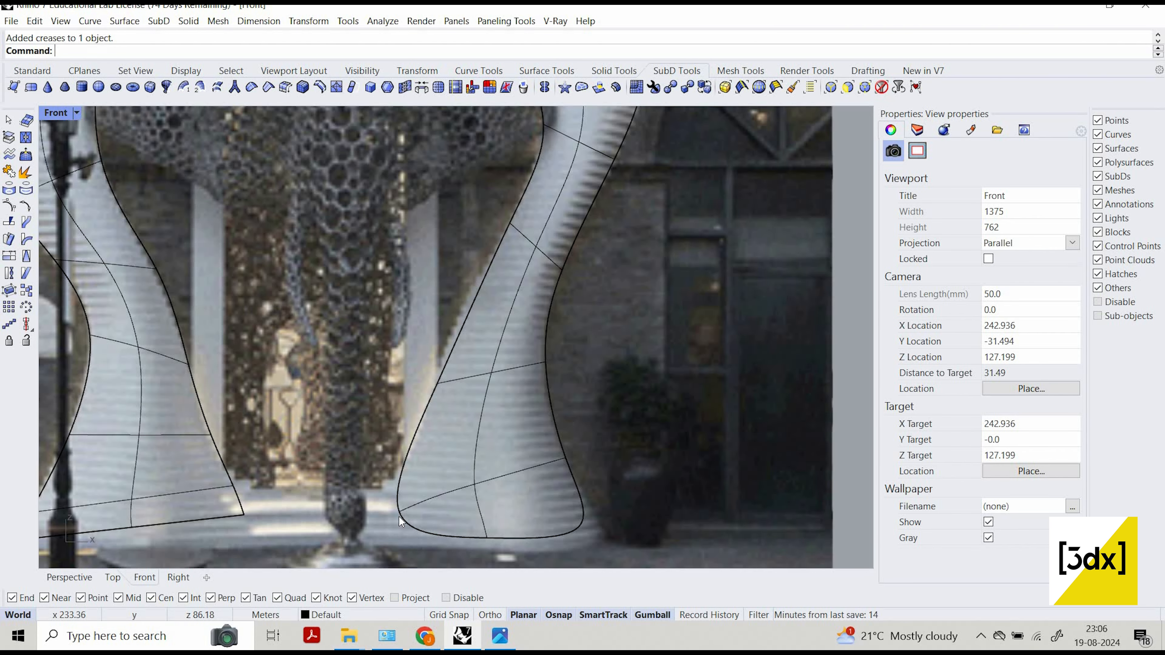
pyautogui.click(408, 520)
pyautogui.press('Return')
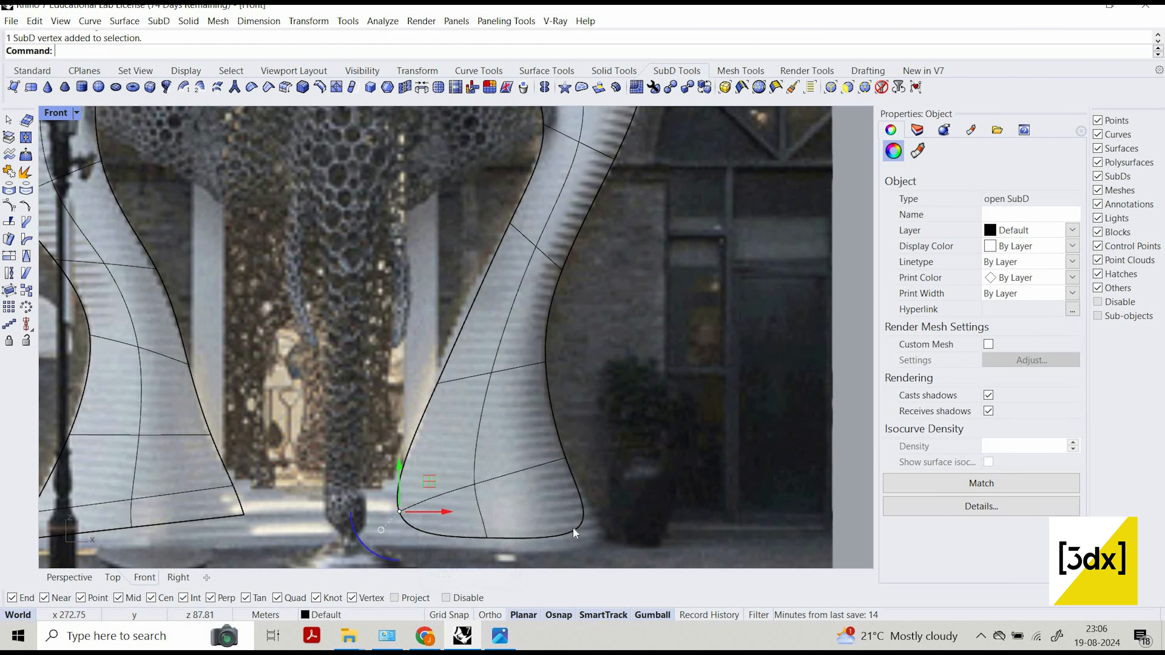
pyautogui.keyDown('shift'); pyautogui.click(592, 530); pyautogui.keyUp('shift')
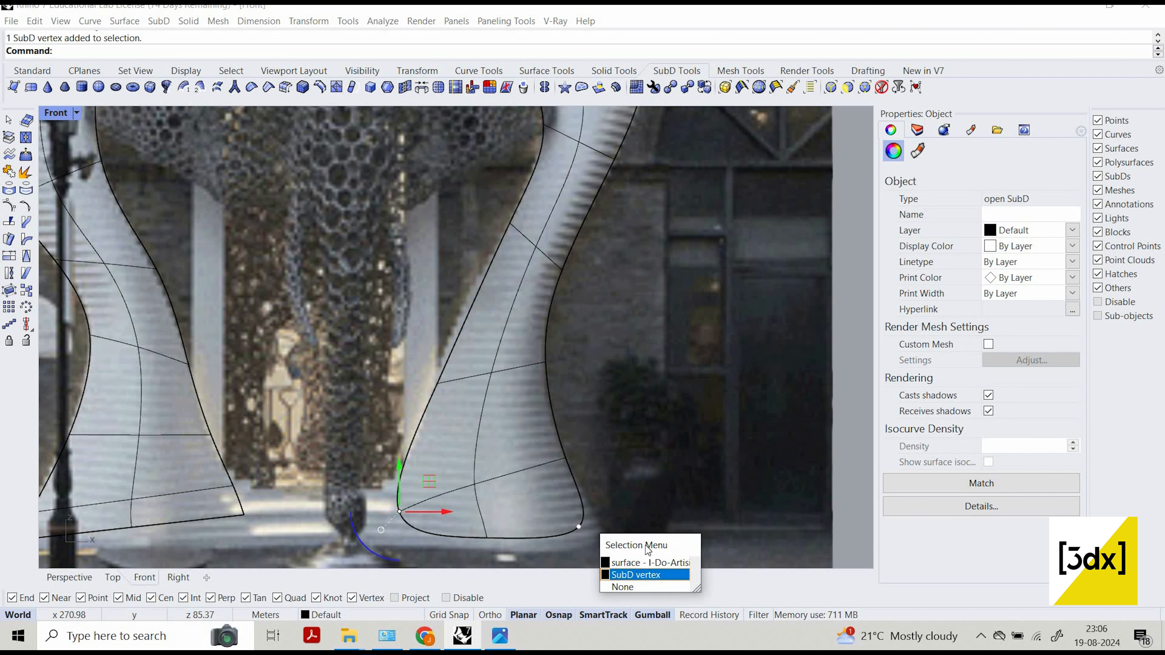
pyautogui.press('Return')
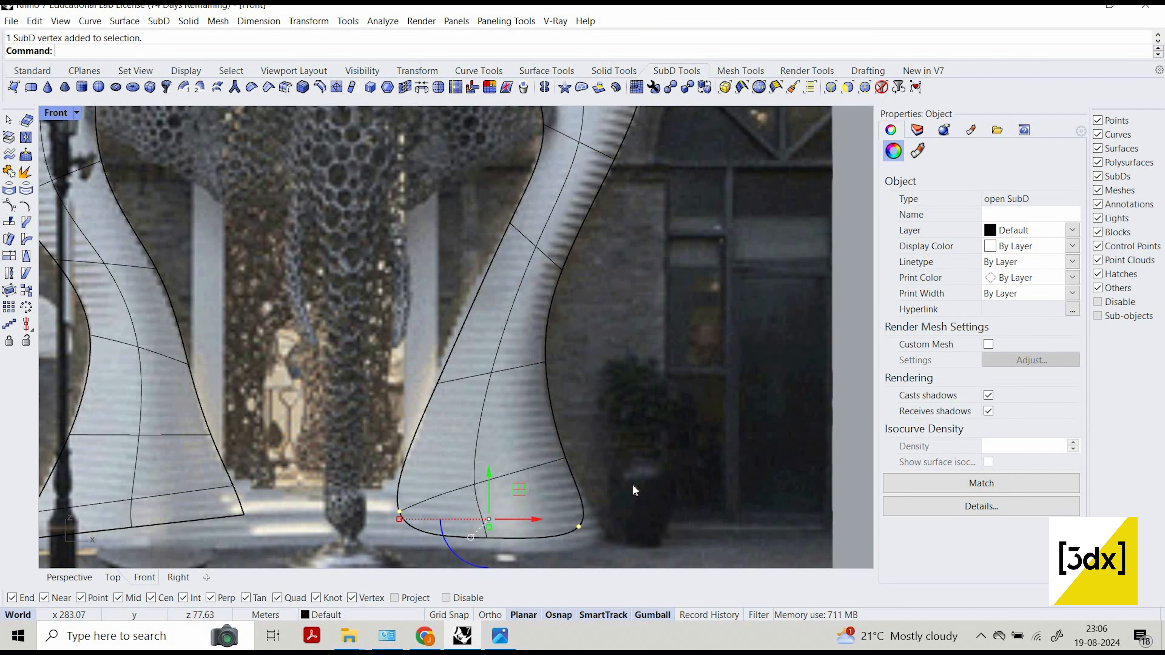
pyautogui.click(268, 87)
pyautogui.scroll(-3, 826, 452)
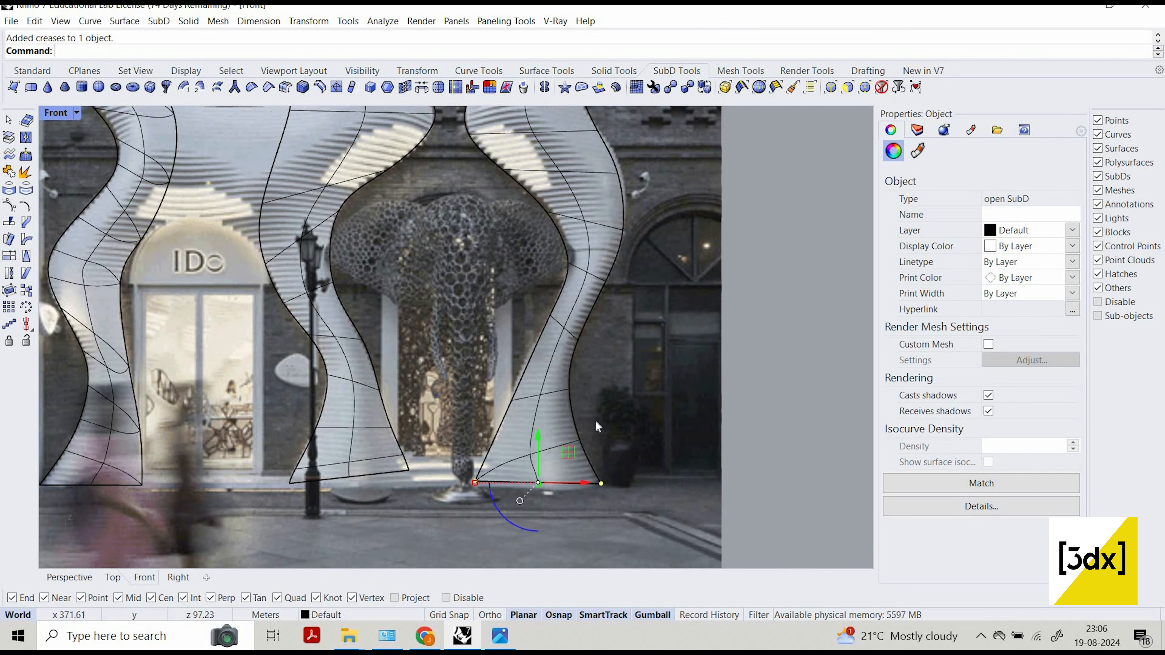
pyautogui.press('Escape')
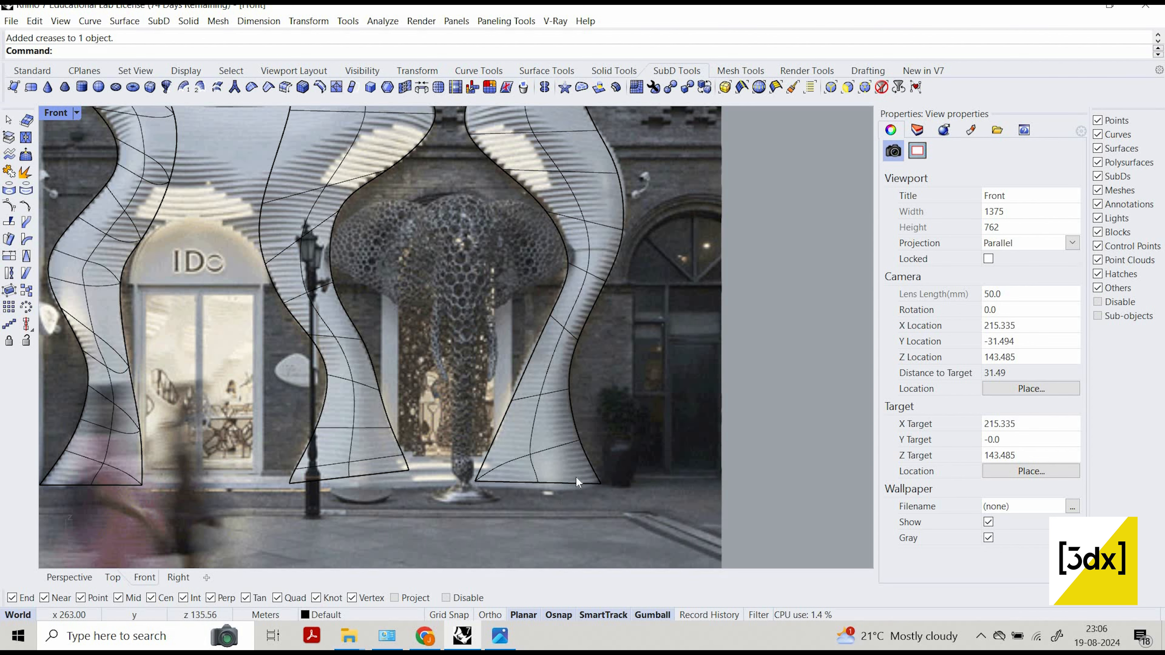
# Turn on the edit points of the right-hand column's SubD.
pyautogui.scroll(4, 575, 476)
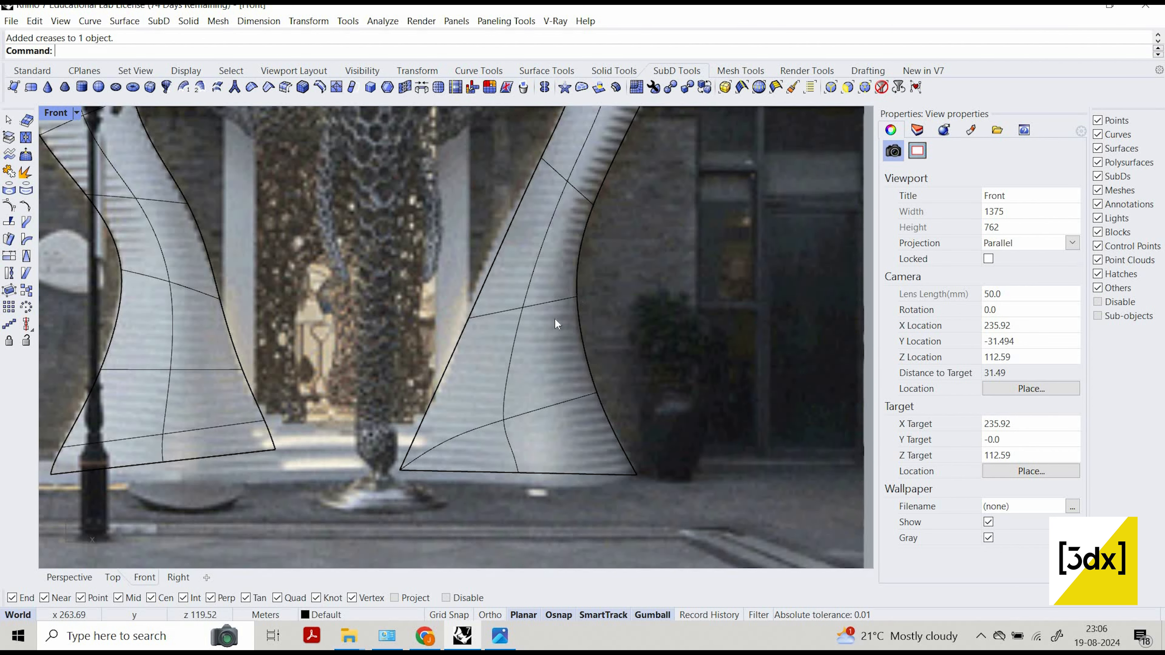
pyautogui.click(469, 322)
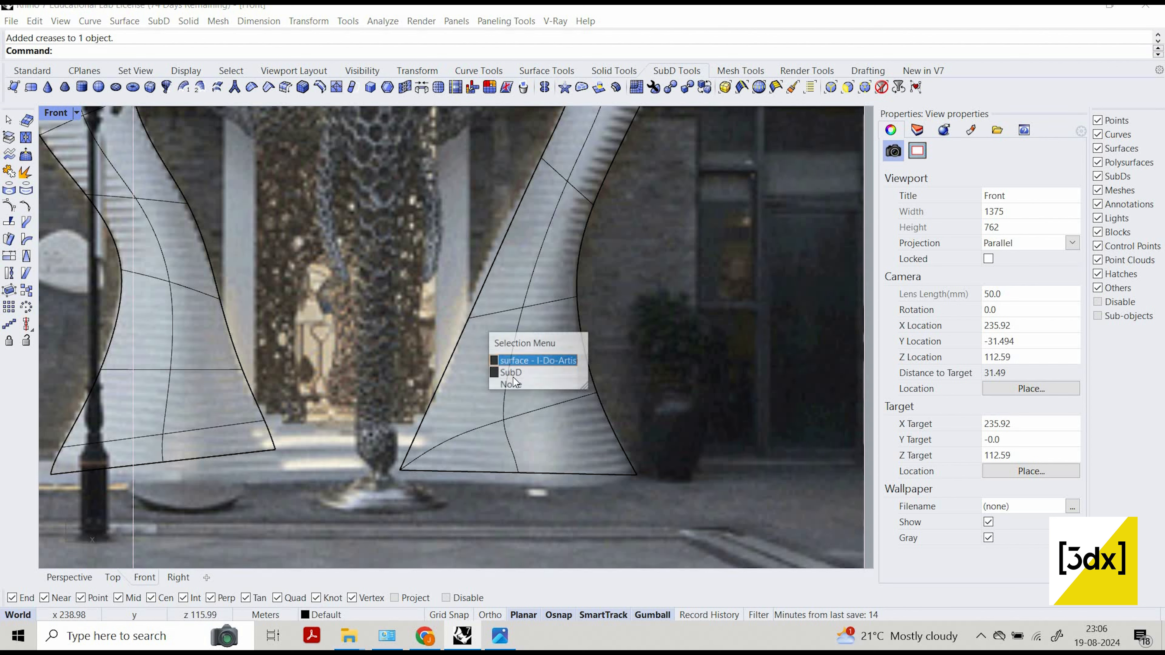
pyautogui.click(510, 373)
pyautogui.click(32, 70)
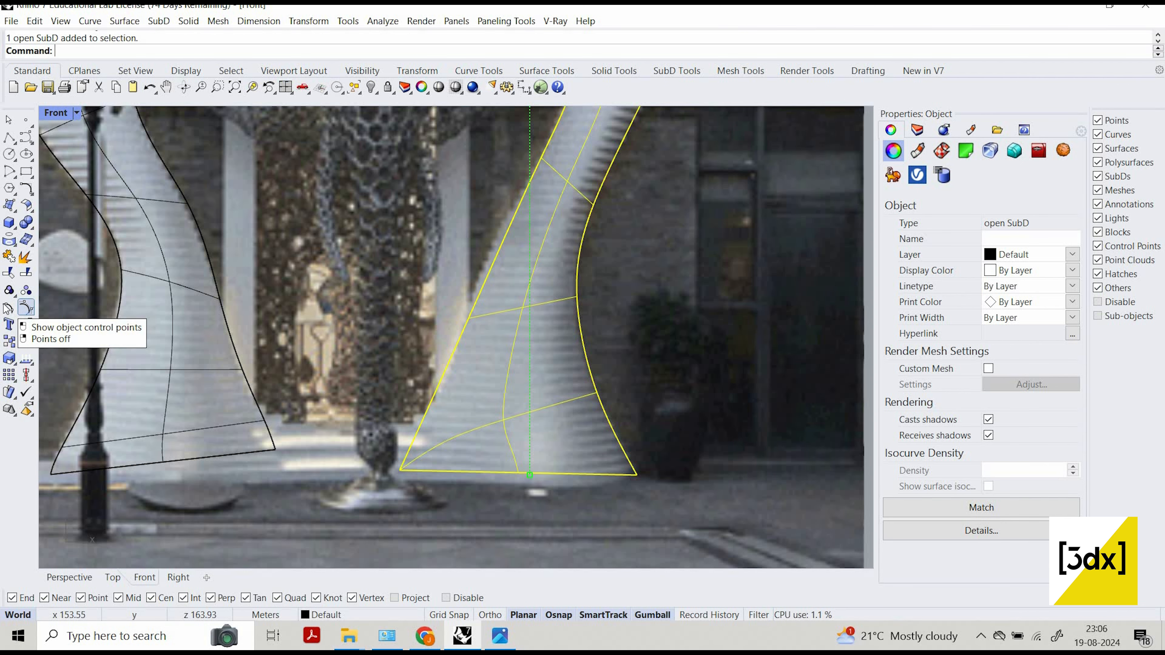
pyautogui.click(9, 307)
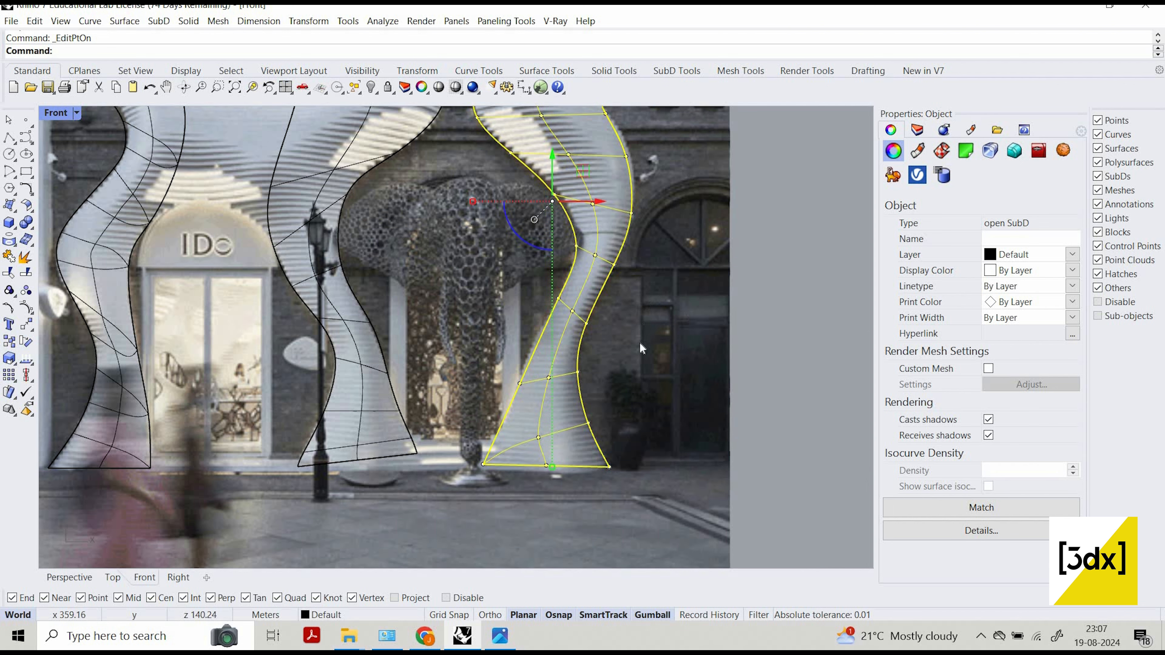
pyautogui.click(717, 487)
pyautogui.scroll(-6, 717, 486)
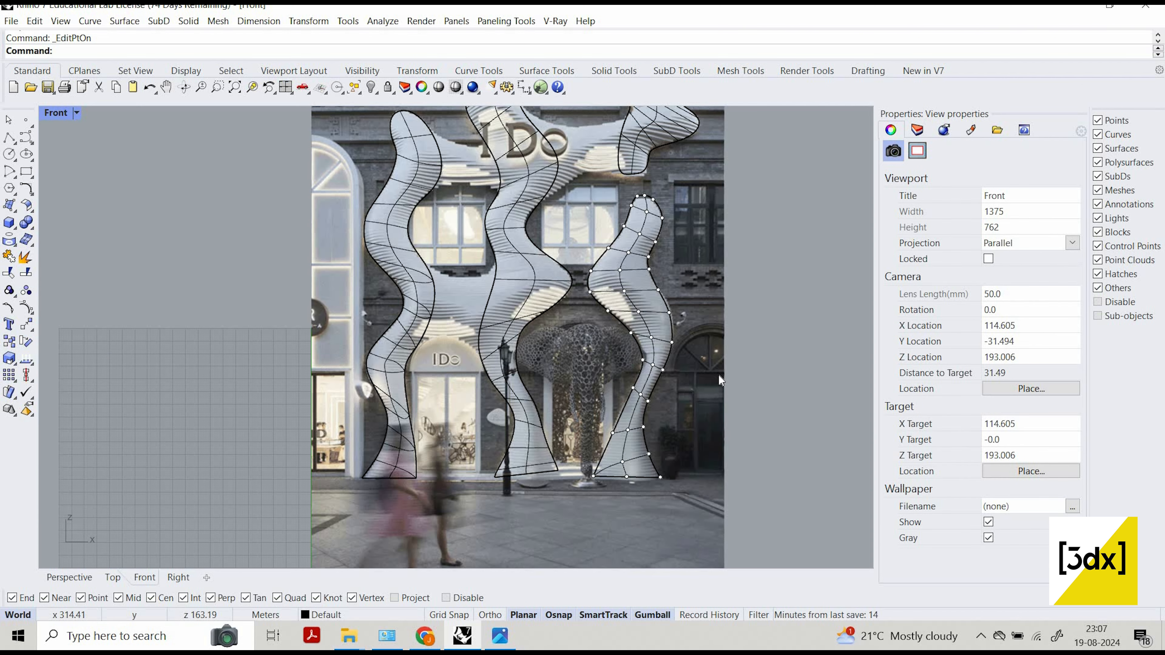
# Undo and redo the crease on the right-hand column's base corners.
pyautogui.hotkey('ctrl', 'z')
pyautogui.scroll(5, 686, 512)
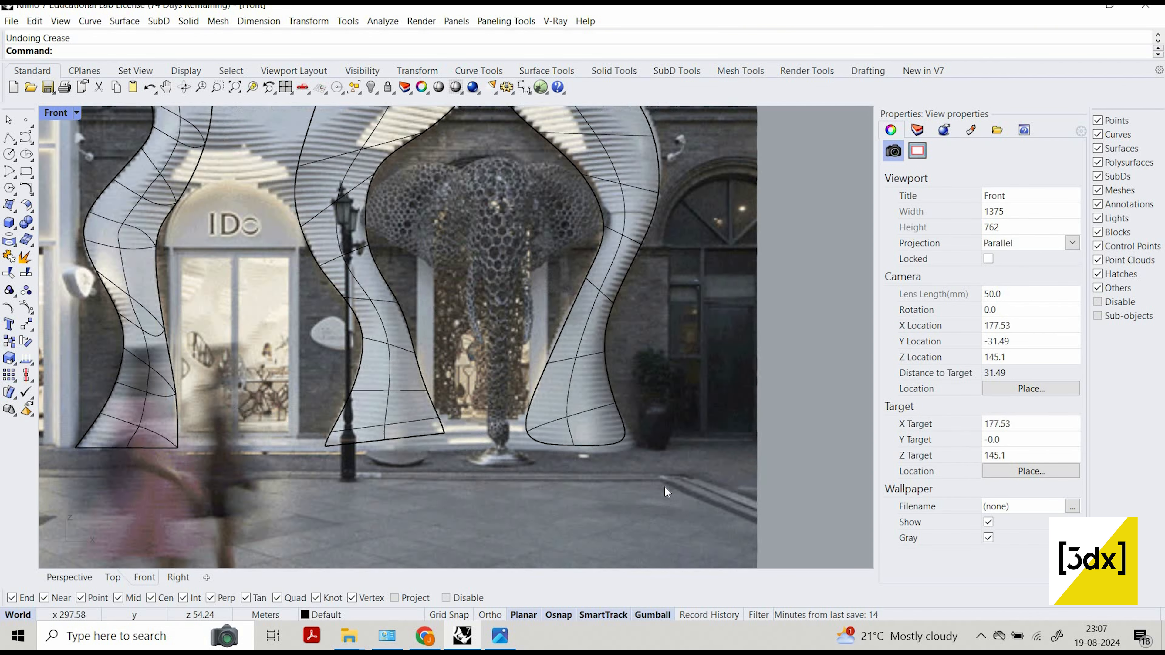
pyautogui.hotkey('ctrl', 'y')
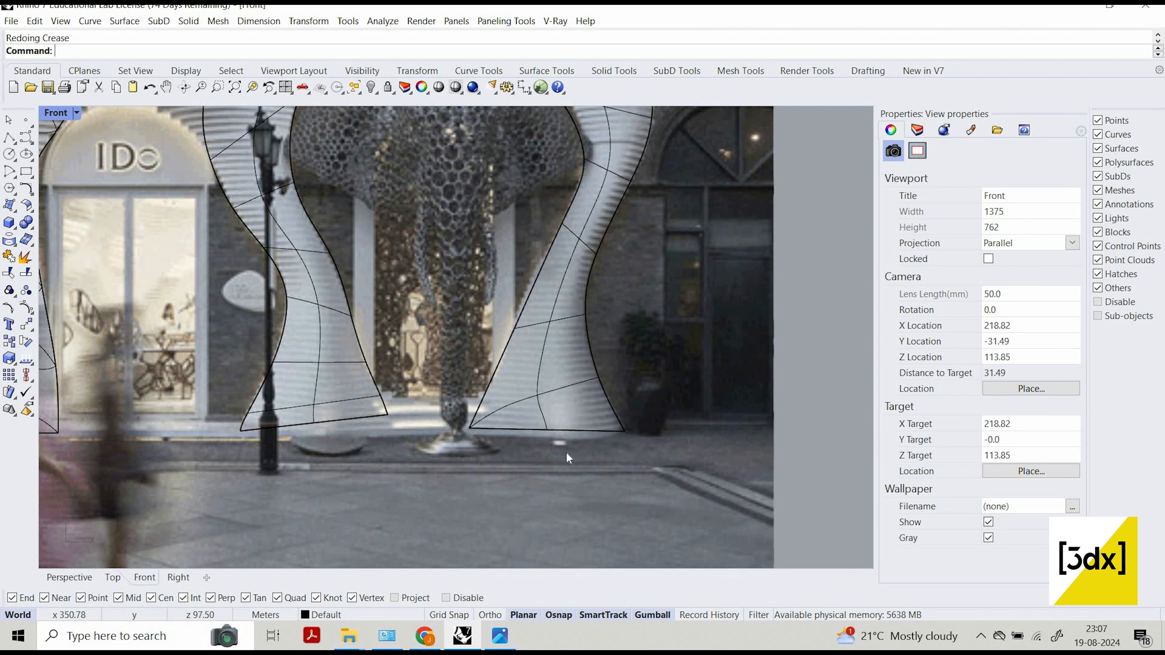
# Compare the column outlines with the facade photo from the upper windows down to the column bases.
pyautogui.scroll(-3, 648, 452)
pyautogui.scroll(-3, 562, 153)
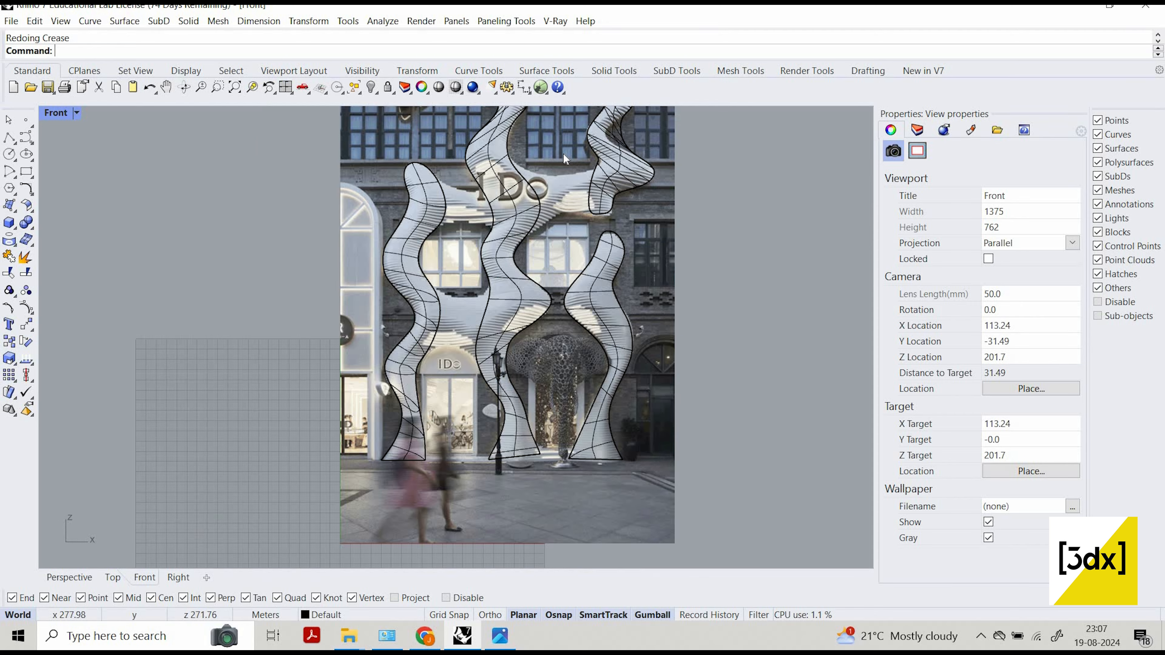
pyautogui.scroll(5, 475, 330)
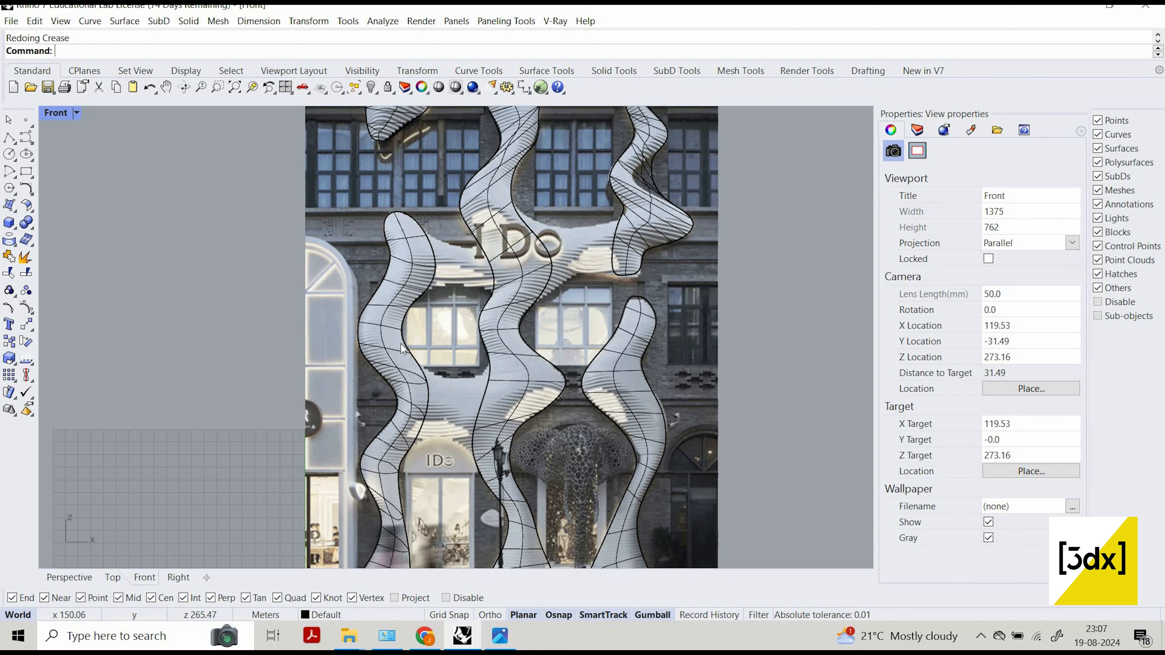
pyautogui.scroll(3, 402, 344)
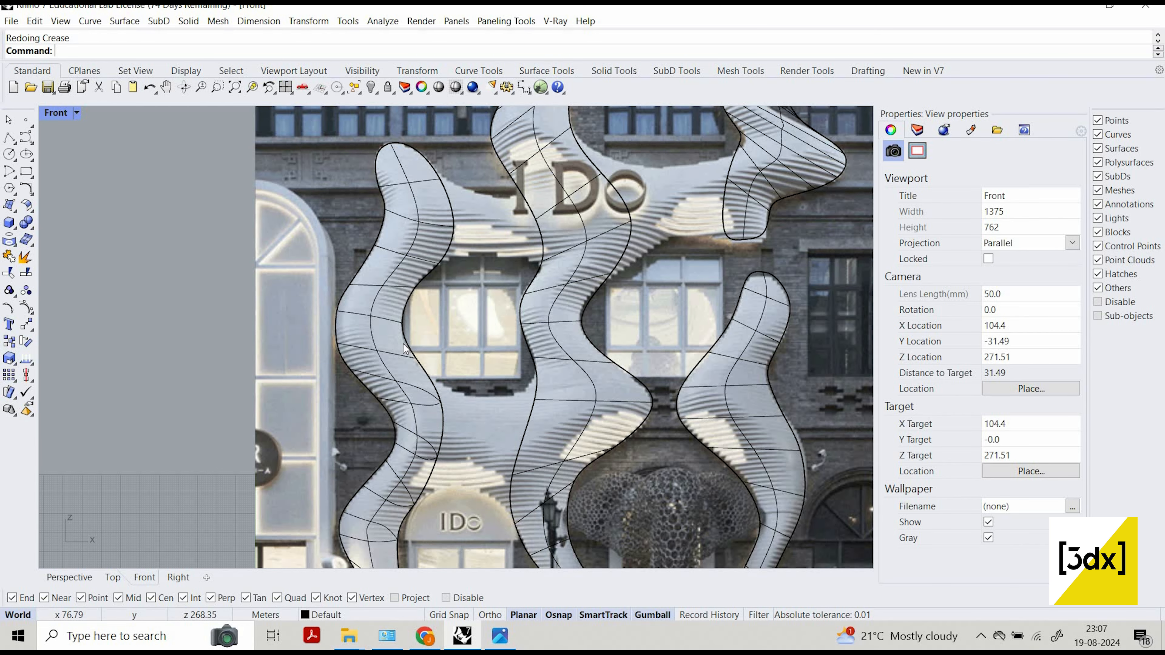
pyautogui.scroll(-1, 456, 391)
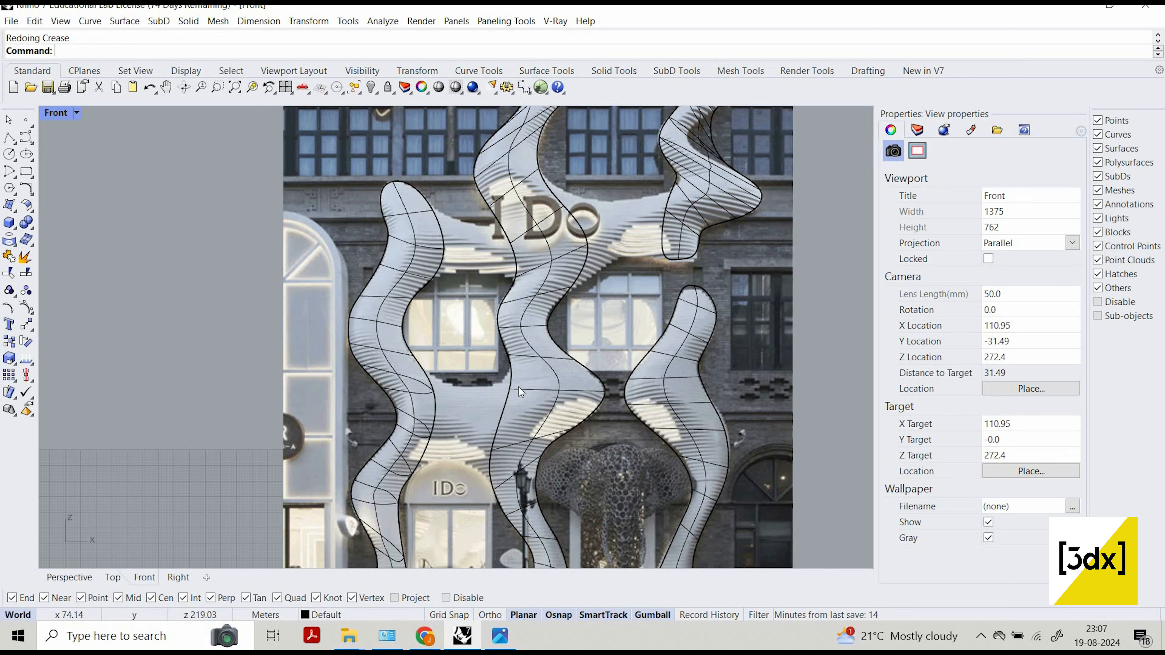
pyautogui.scroll(-2, 522, 386)
pyautogui.scroll(3, 484, 369)
pyautogui.scroll(-2, 498, 525)
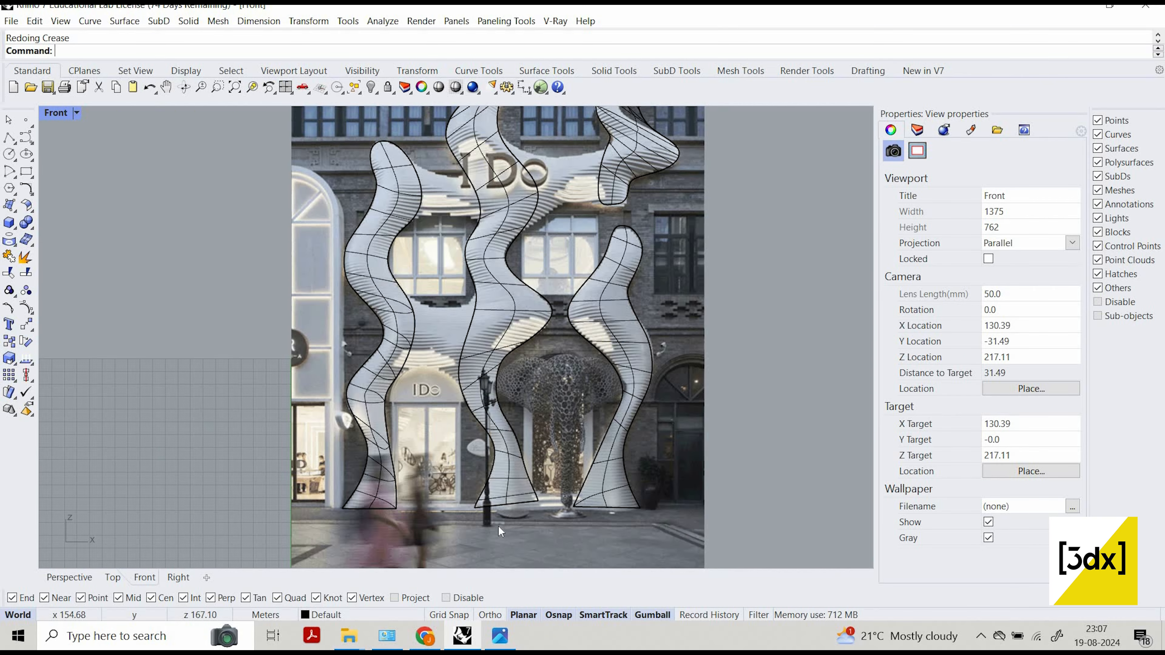
# Select the bottom SubD edges of the left and central columns, two edges on each base.
pyautogui.scroll(2, 459, 496)
pyautogui.scroll(3, 259, 481)
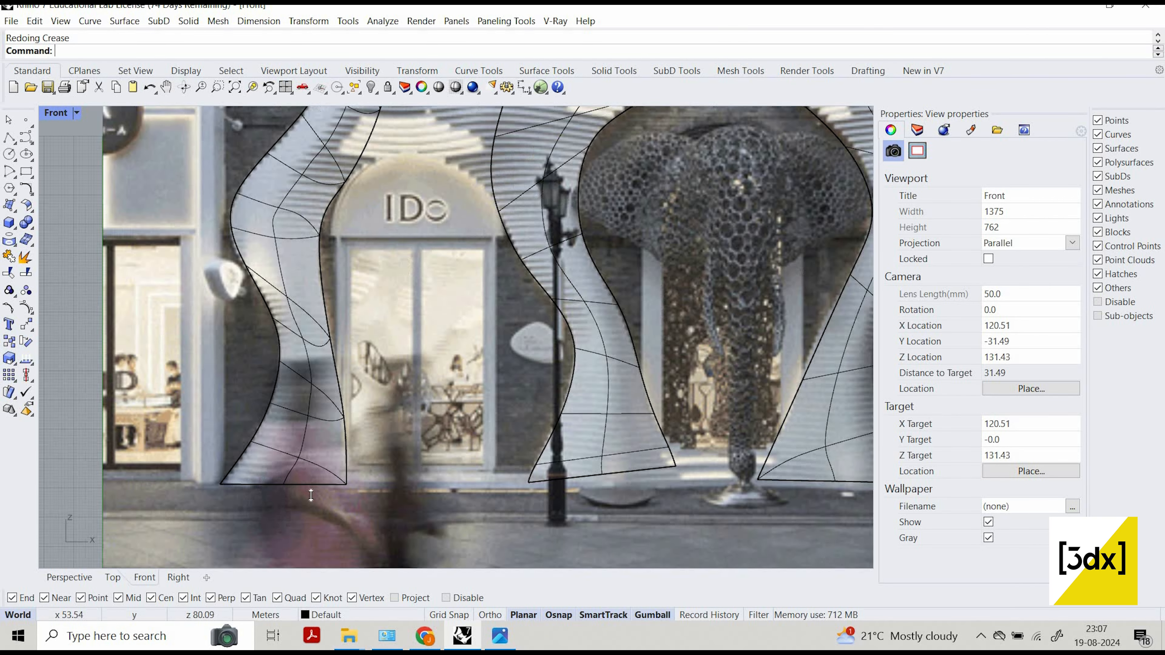
pyautogui.keyDown('ctrl'); pyautogui.keyDown('shift'); pyautogui.click(260, 482); pyautogui.keyUp('shift'); pyautogui.keyUp('ctrl')
pyautogui.click(334, 532)
pyautogui.keyDown('ctrl'); pyautogui.keyDown('shift'); pyautogui.click(325, 483); pyautogui.keyUp('shift'); pyautogui.keyUp('ctrl')
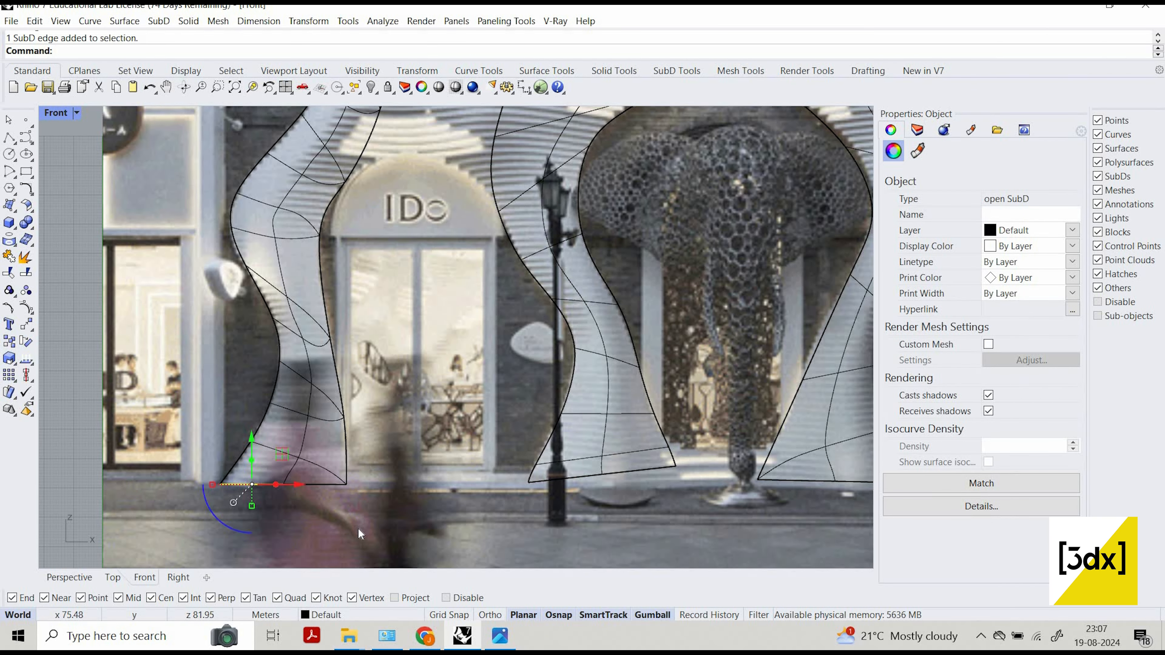
pyautogui.click(359, 530)
pyautogui.keyDown('ctrl'); pyautogui.keyDown('shift'); pyautogui.click(587, 476); pyautogui.keyUp('shift'); pyautogui.keyUp('ctrl')
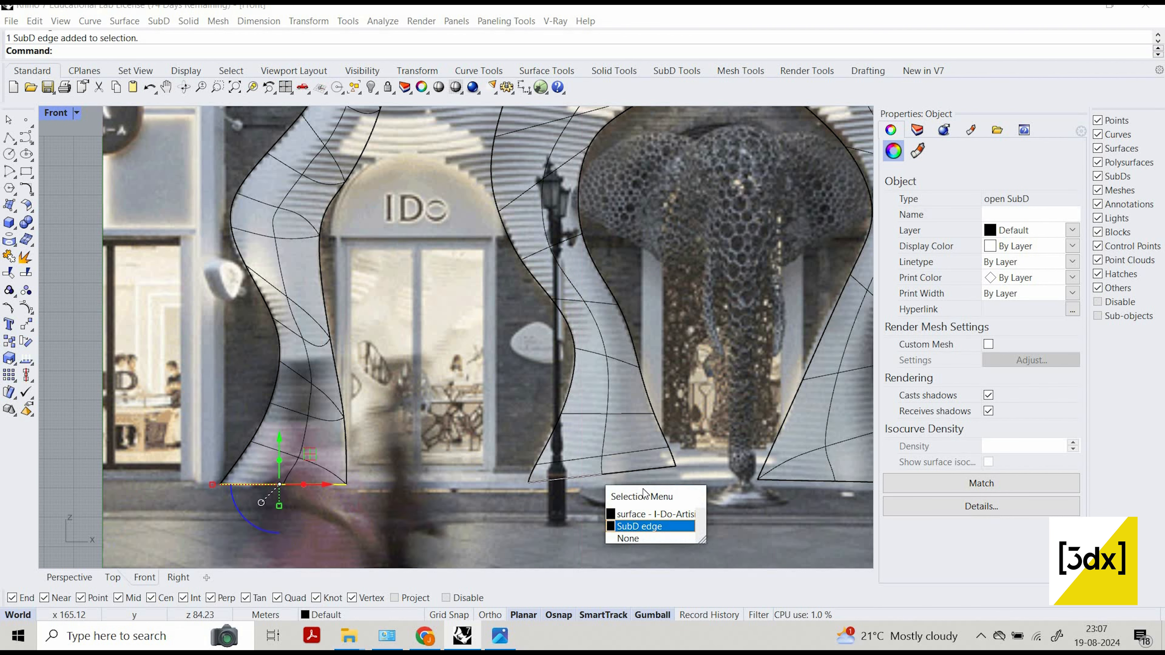
pyautogui.click(639, 526)
pyautogui.keyDown('ctrl'); pyautogui.keyDown('shift'); pyautogui.click(637, 467); pyautogui.keyUp('shift'); pyautogui.keyUp('ctrl')
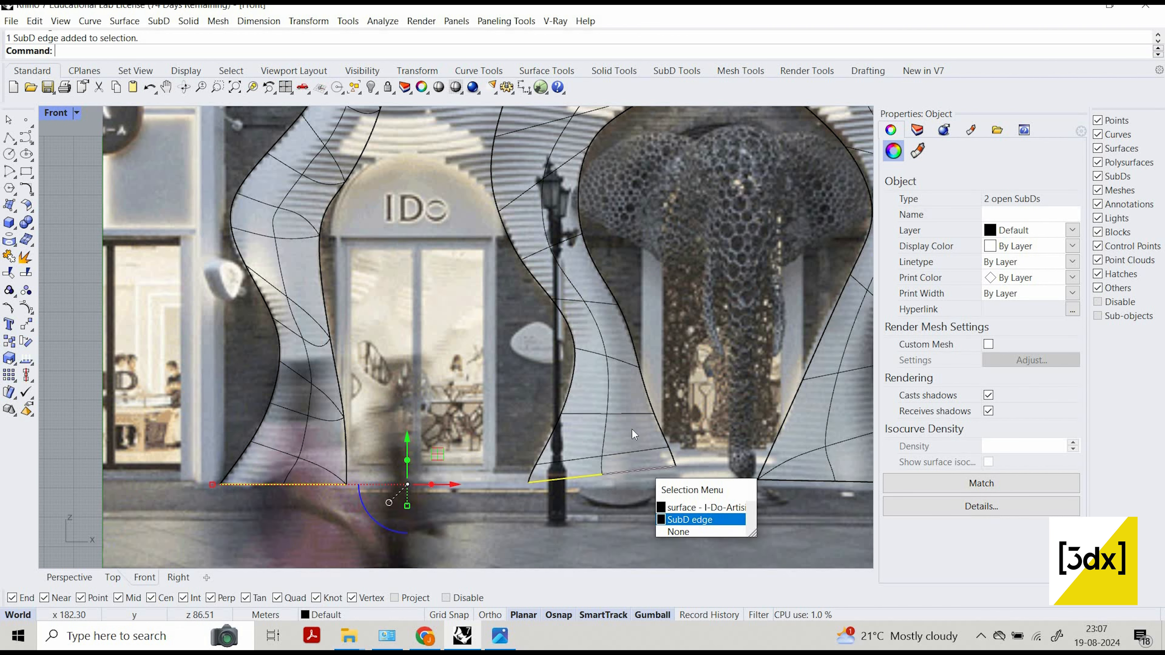
pyautogui.click(686, 519)
# Add the two bottom SubD edges of the right-hand column to the selection, leaving out its faces.
pyautogui.scroll(-6, 632, 413)
pyautogui.scroll(5, 633, 399)
pyautogui.keyDown('ctrl'); pyautogui.keyDown('shift'); pyautogui.click(650, 396); pyautogui.keyUp('shift'); pyautogui.keyUp('ctrl')
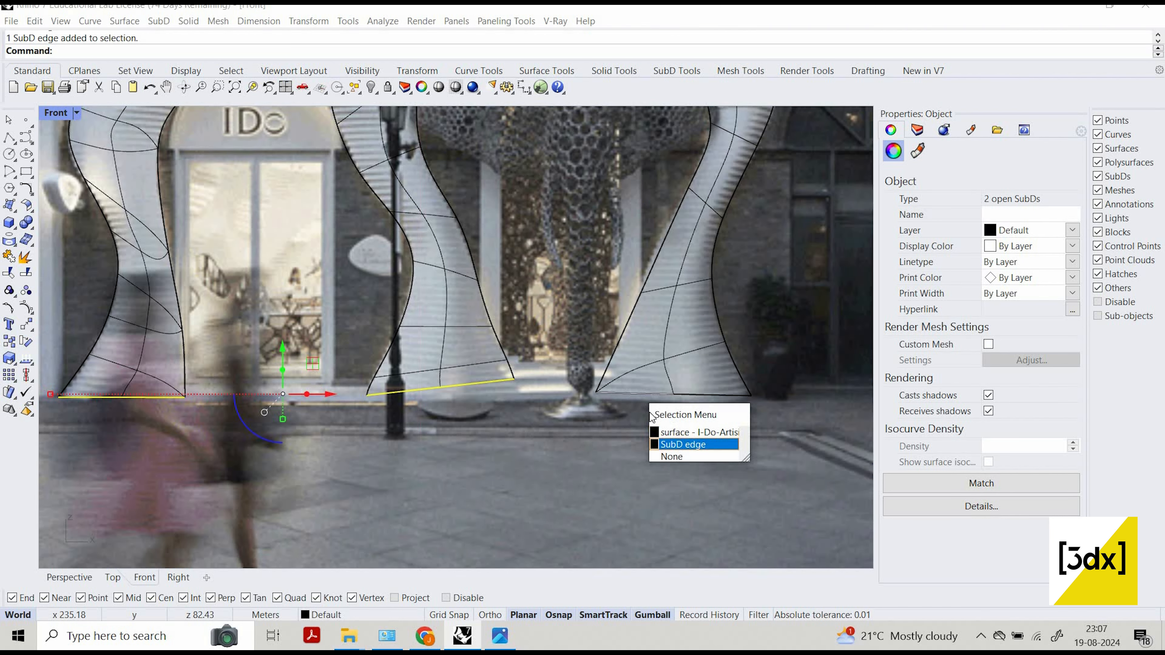
pyautogui.click(683, 443)
pyautogui.scroll(-5, 504, 307)
pyautogui.scroll(5, 558, 324)
pyautogui.keyDown('ctrl'); pyautogui.keyDown('shift'); pyautogui.click(559, 325); pyautogui.keyUp('shift'); pyautogui.keyUp('ctrl')
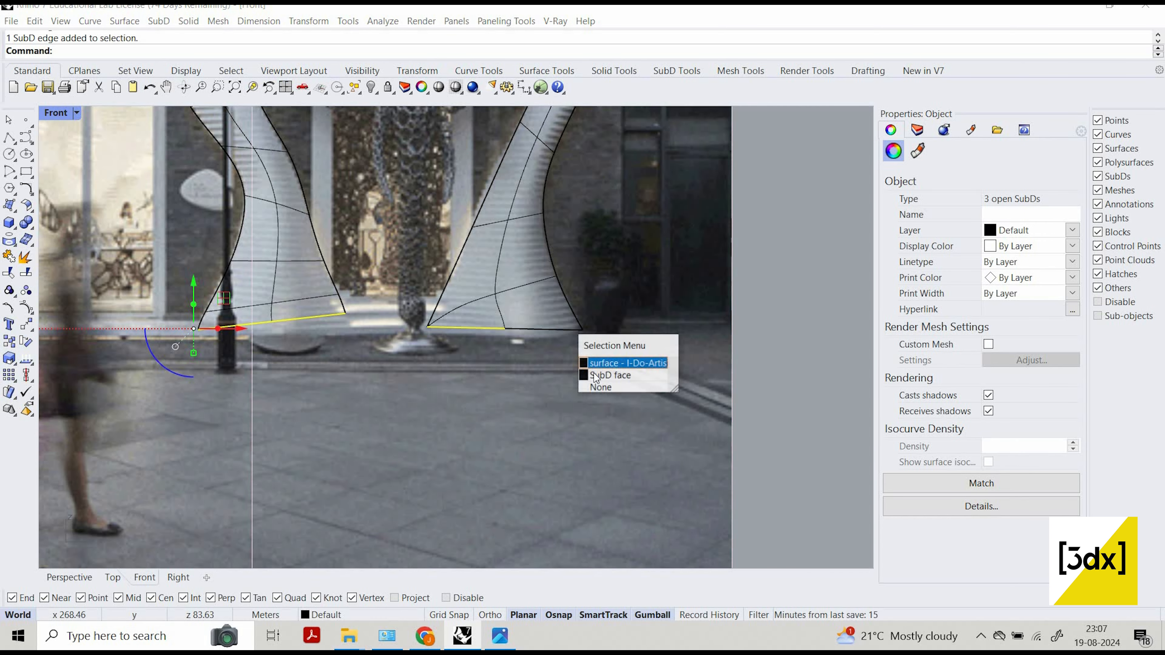
pyautogui.click(593, 374)
pyautogui.keyDown('ctrl'); pyautogui.keyDown('shift'); pyautogui.click(533, 301); pyautogui.keyUp('shift'); pyautogui.keyUp('ctrl')
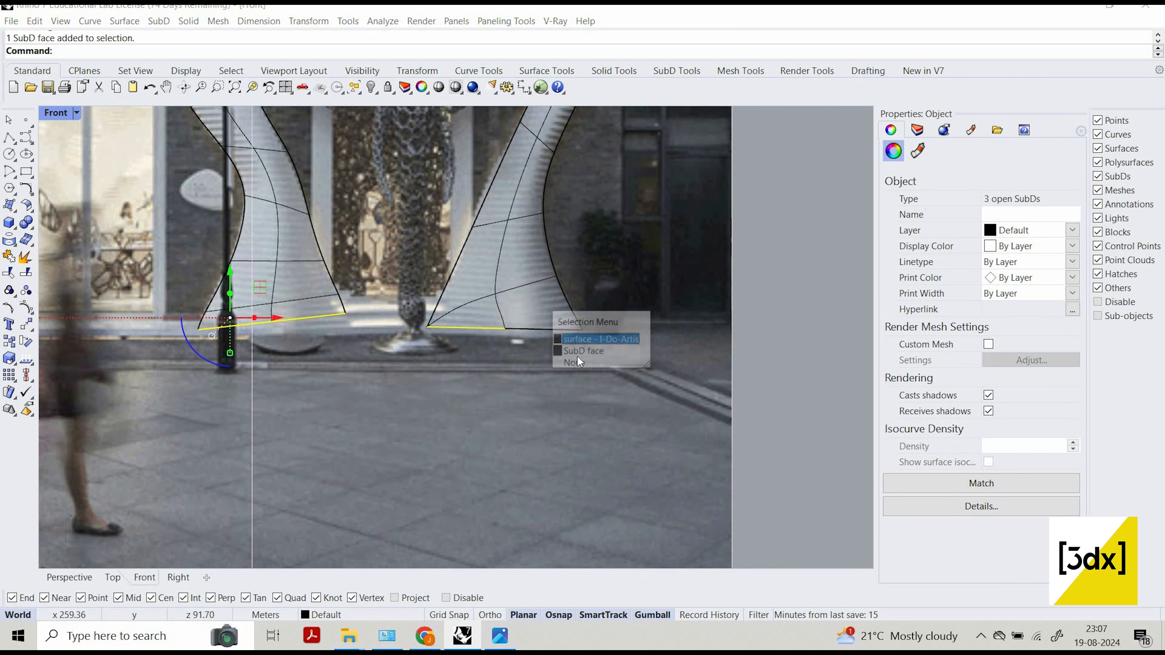
pyautogui.click(567, 352)
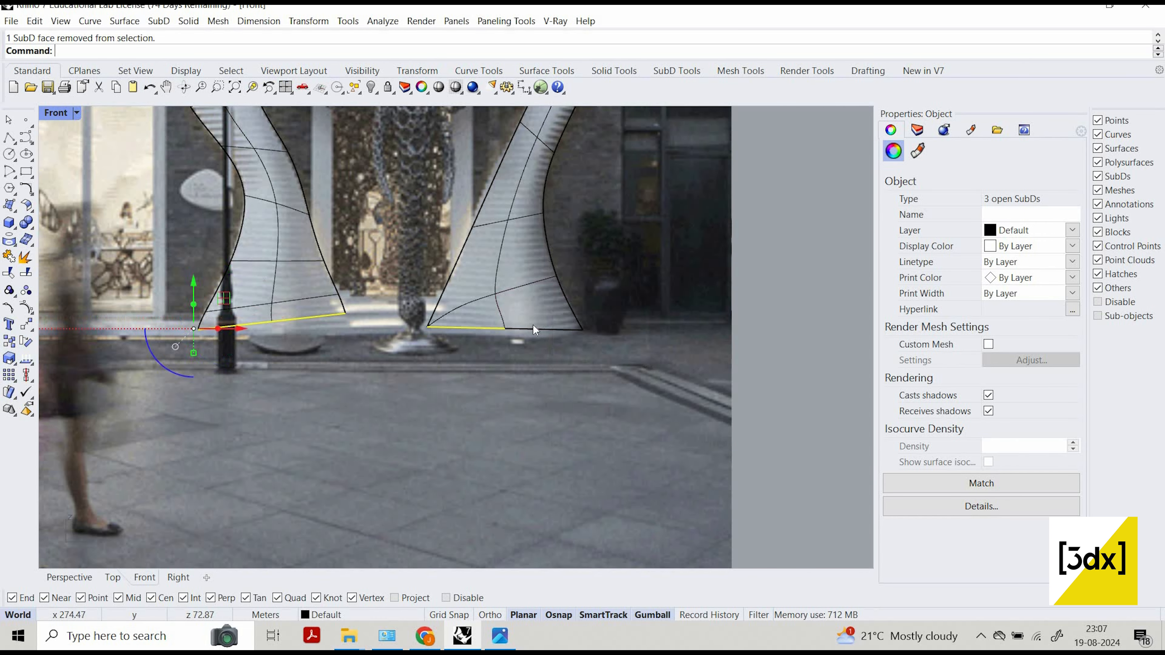
pyautogui.keyDown('ctrl'); pyautogui.keyDown('shift'); pyautogui.click(590, 379); pyautogui.keyUp('shift'); pyautogui.keyUp('ctrl')
pyautogui.click(555, 365)
pyautogui.scroll(-3, 554, 368)
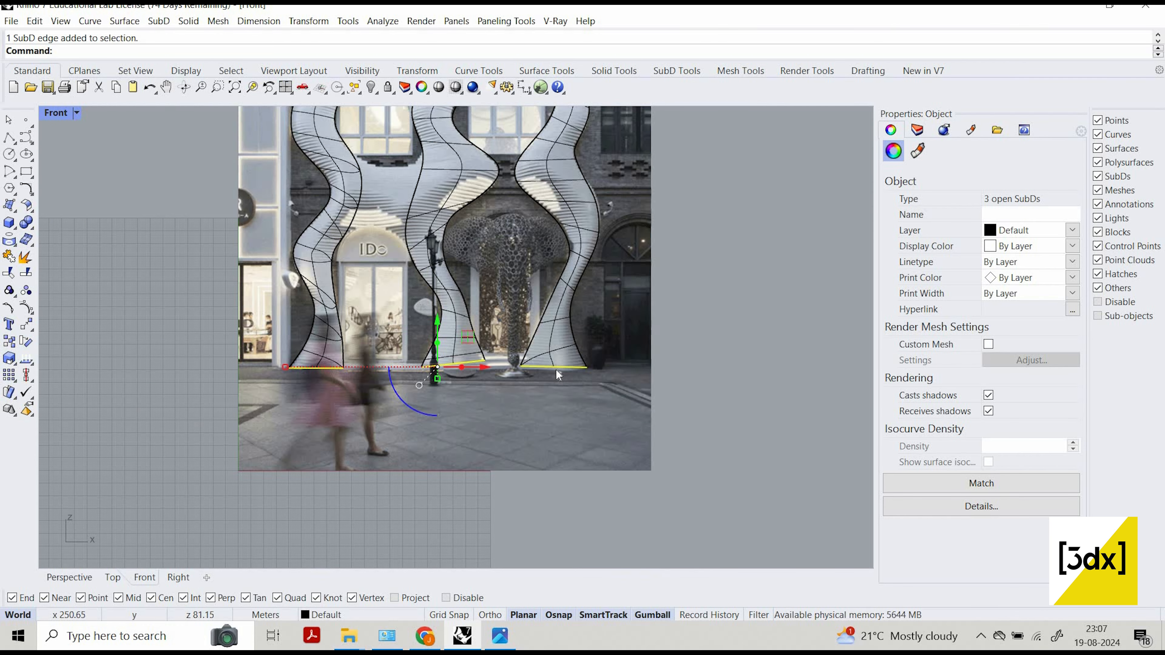
# Align the selected base edges of all three columns to a horizontal line starting at the left column's outer base corner, using Align with ToLine.
pyautogui.write('Ali')
pyautogui.press('Return')
pyautogui.scroll(2, 279, 366)
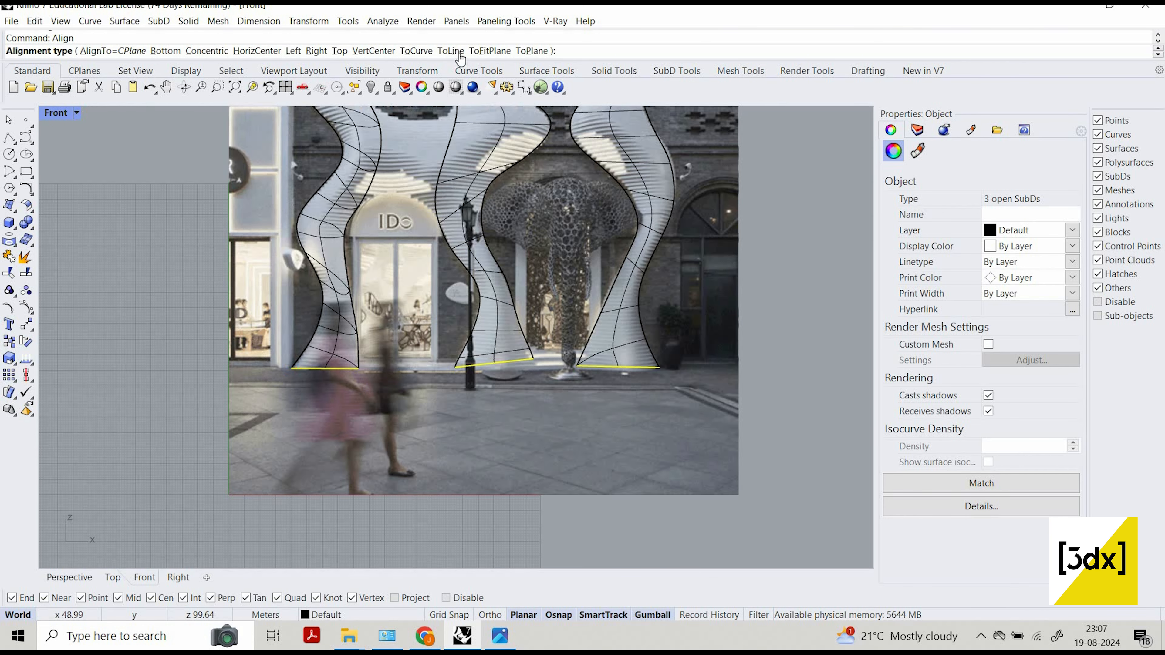
pyautogui.click(453, 51)
pyautogui.scroll(1, 284, 366)
pyautogui.click(292, 368)
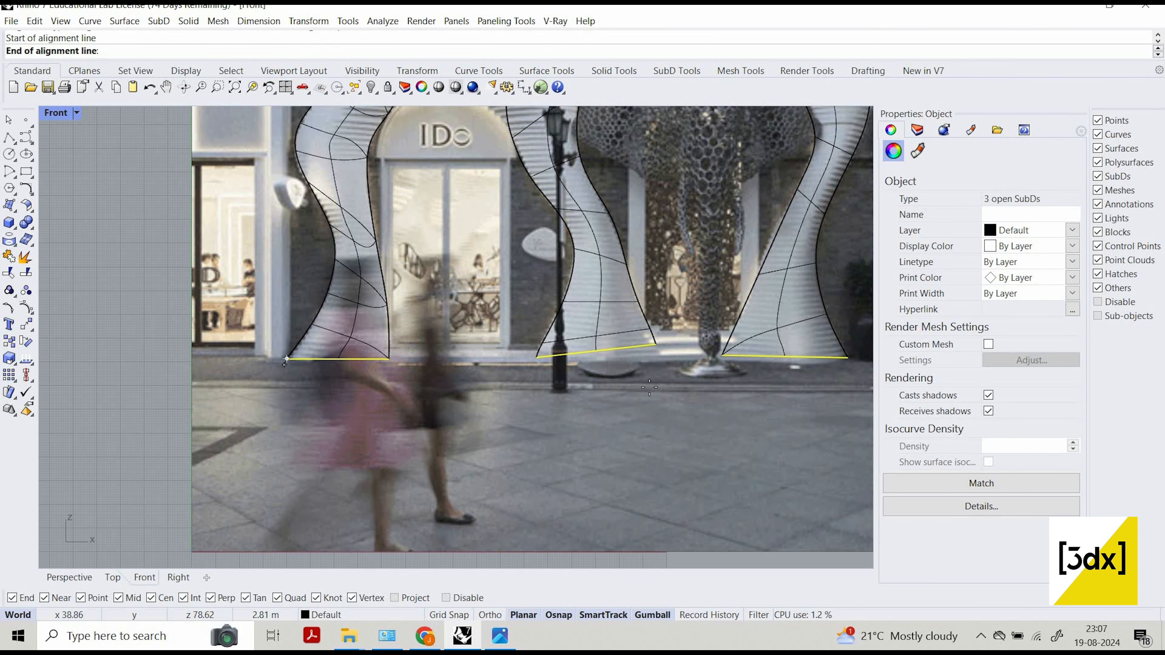
pyautogui.scroll(-2, 661, 374)
pyautogui.click(665, 377)
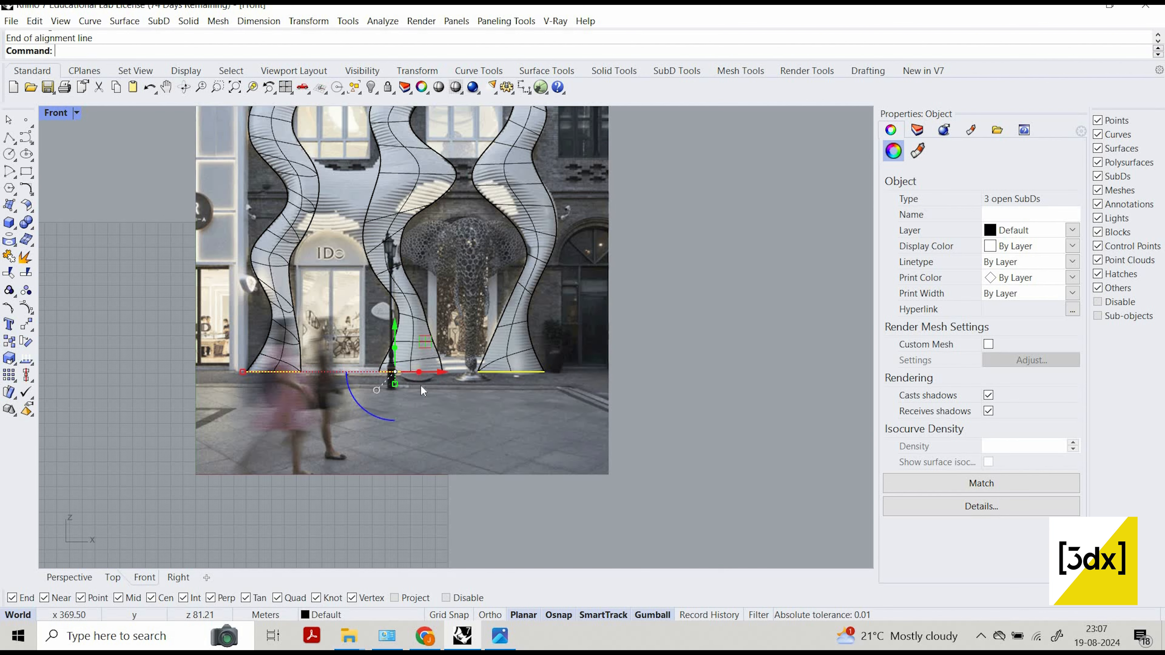
pyautogui.scroll(3, 475, 414)
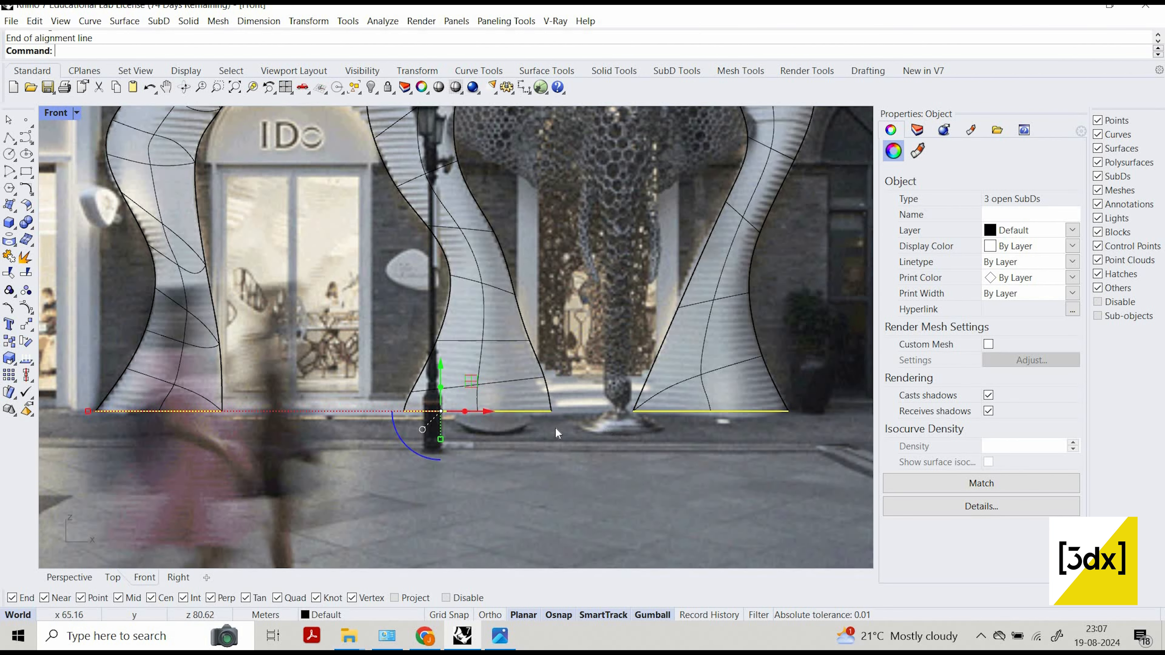
pyautogui.press('Escape')
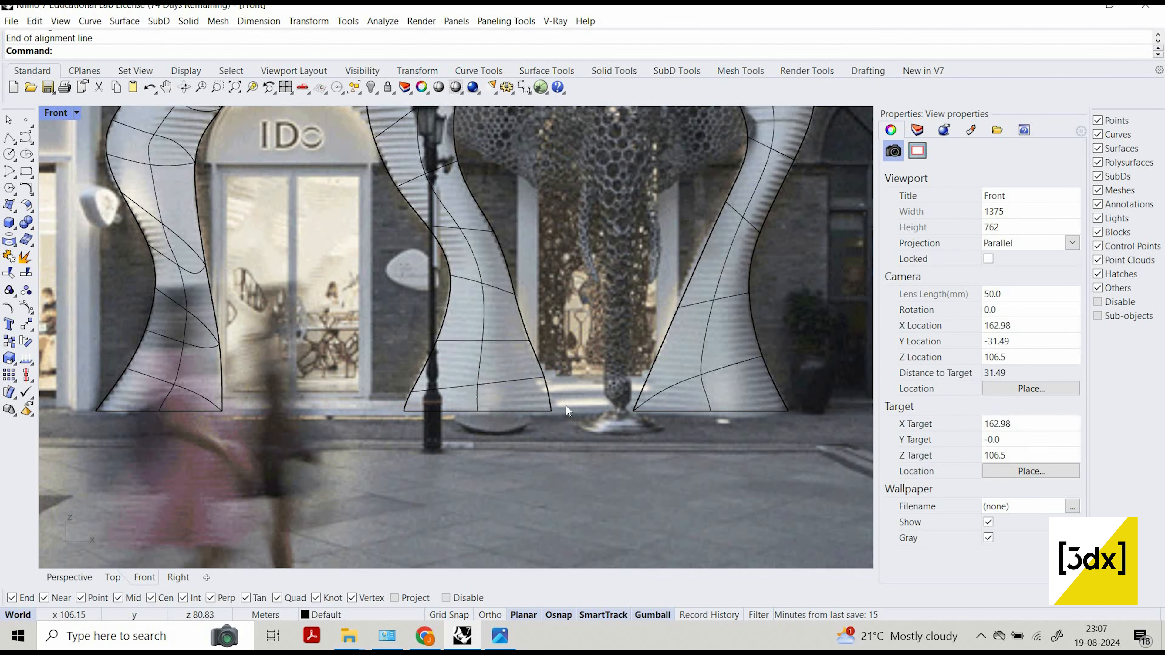
pyautogui.scroll(-4, 484, 417)
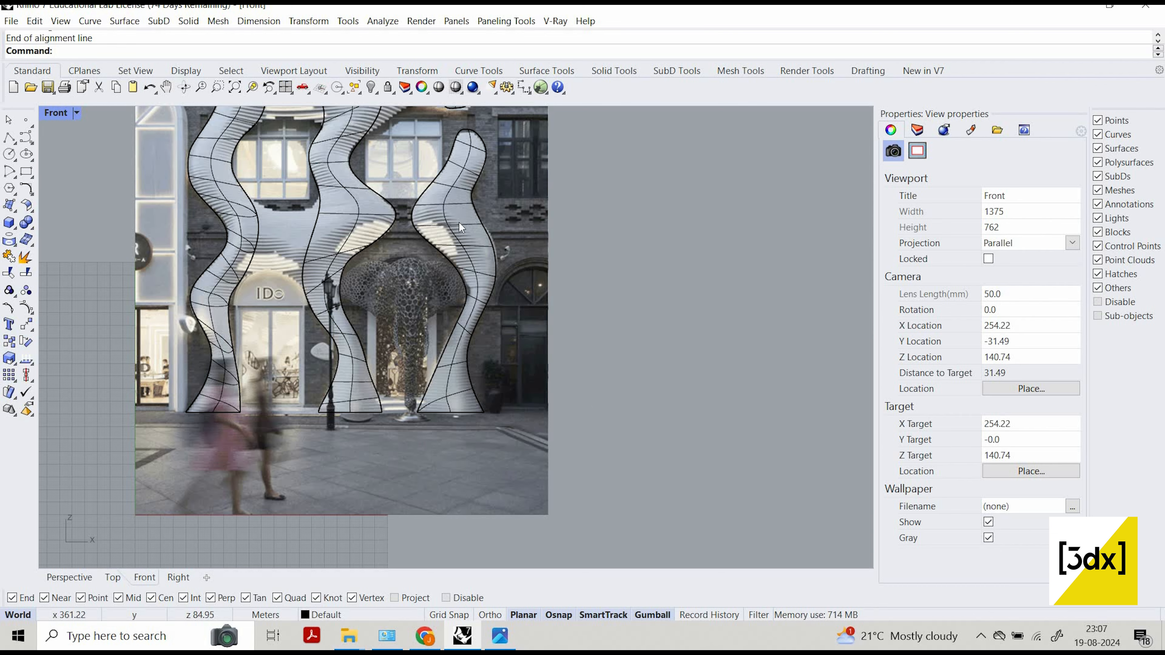
# Compare the column outlines with the facade photo, from the upper ends down to the right-hand column's bulge.
pyautogui.scroll(-4, 590, 426)
pyautogui.scroll(8, 460, 222)
pyautogui.scroll(-6, 549, 435)
pyautogui.scroll(2, 450, 229)
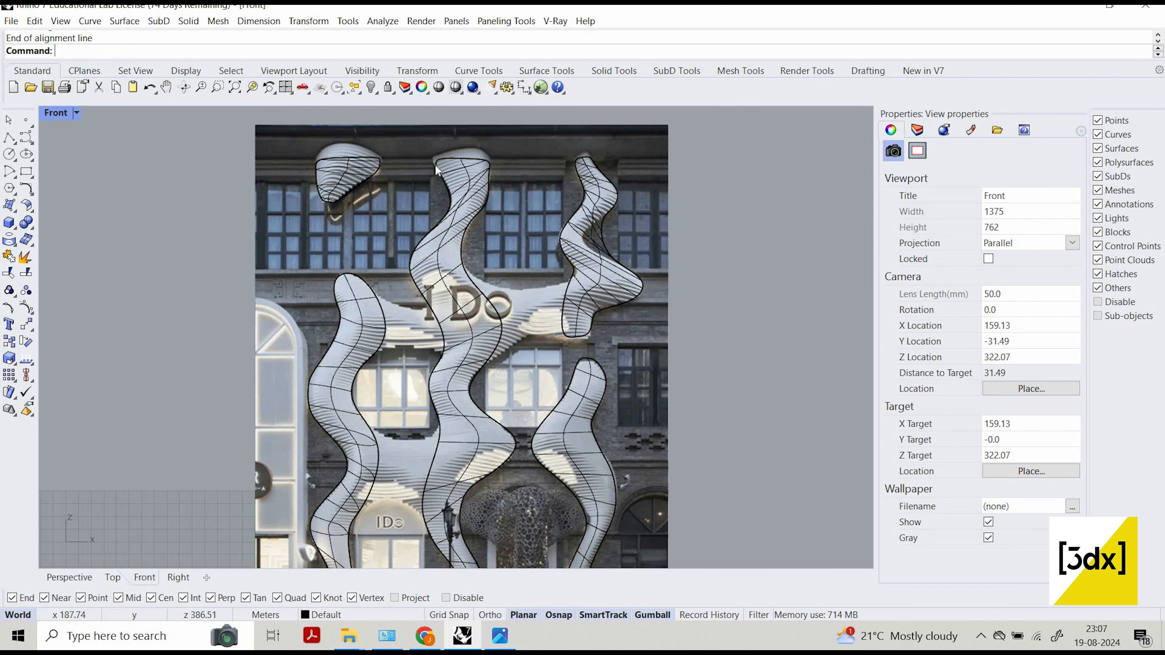
pyautogui.scroll(4, 435, 164)
pyautogui.scroll(-5, 595, 433)
pyautogui.scroll(3, 572, 364)
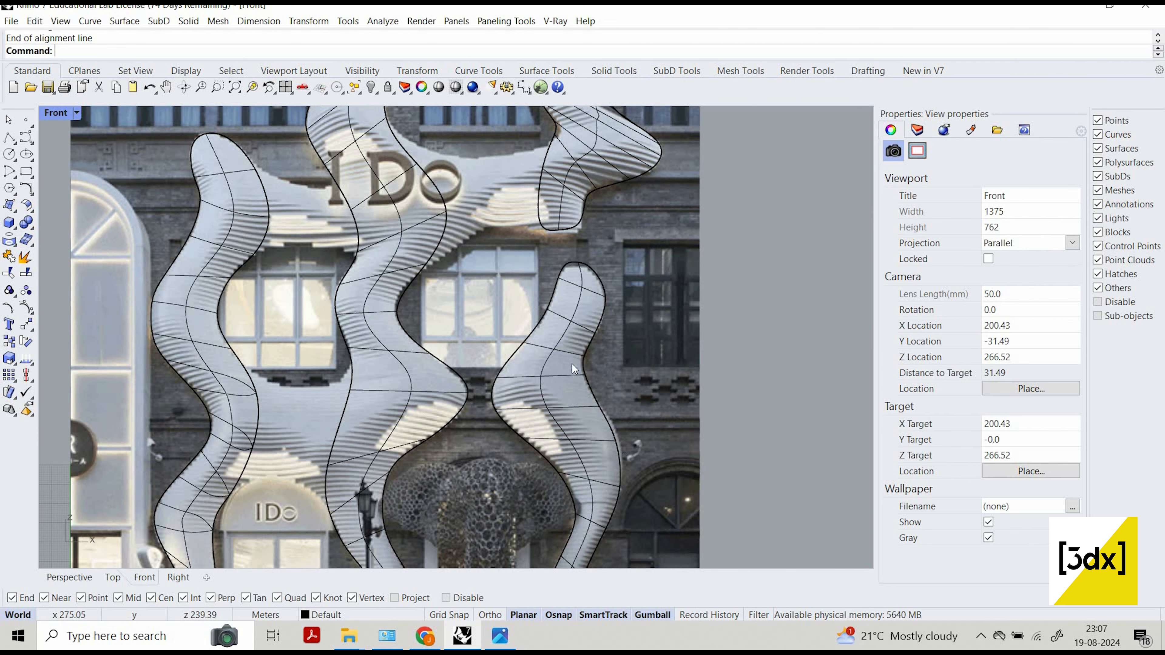
pyautogui.scroll(3, 572, 365)
pyautogui.scroll(3, 502, 481)
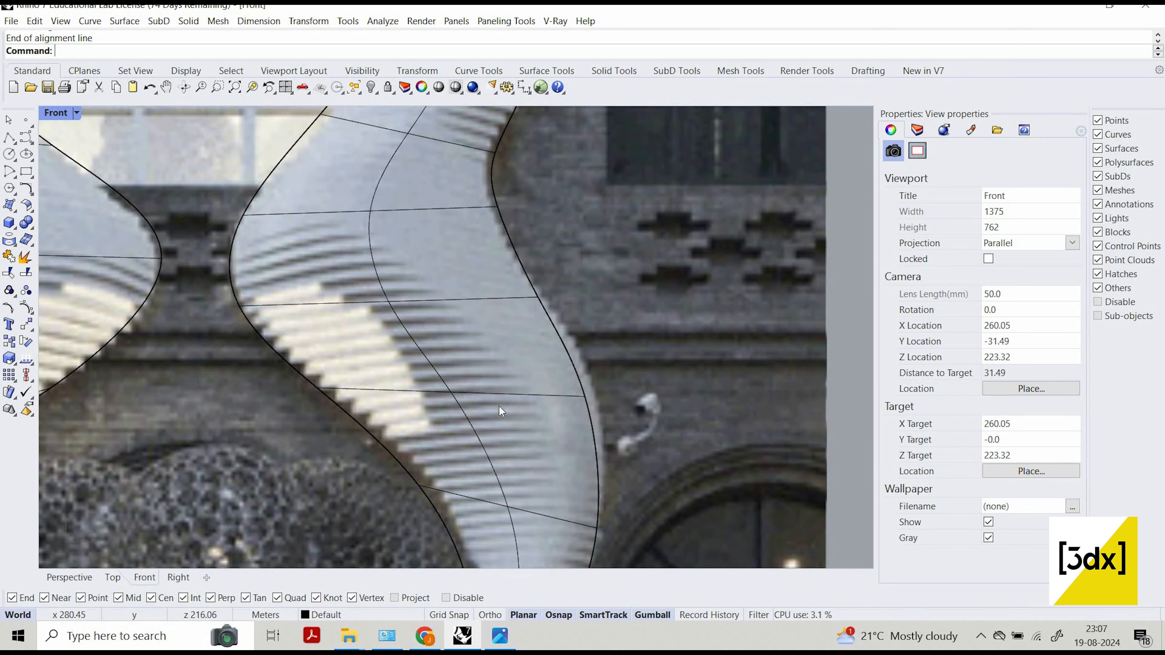
# Move the SubD vertex on the right-hand column's inner edge, beside the honeycomb sculpture, slightly towards the column to follow the photo outline.
pyautogui.scroll(-1, 499, 406)
pyautogui.click(478, 390)
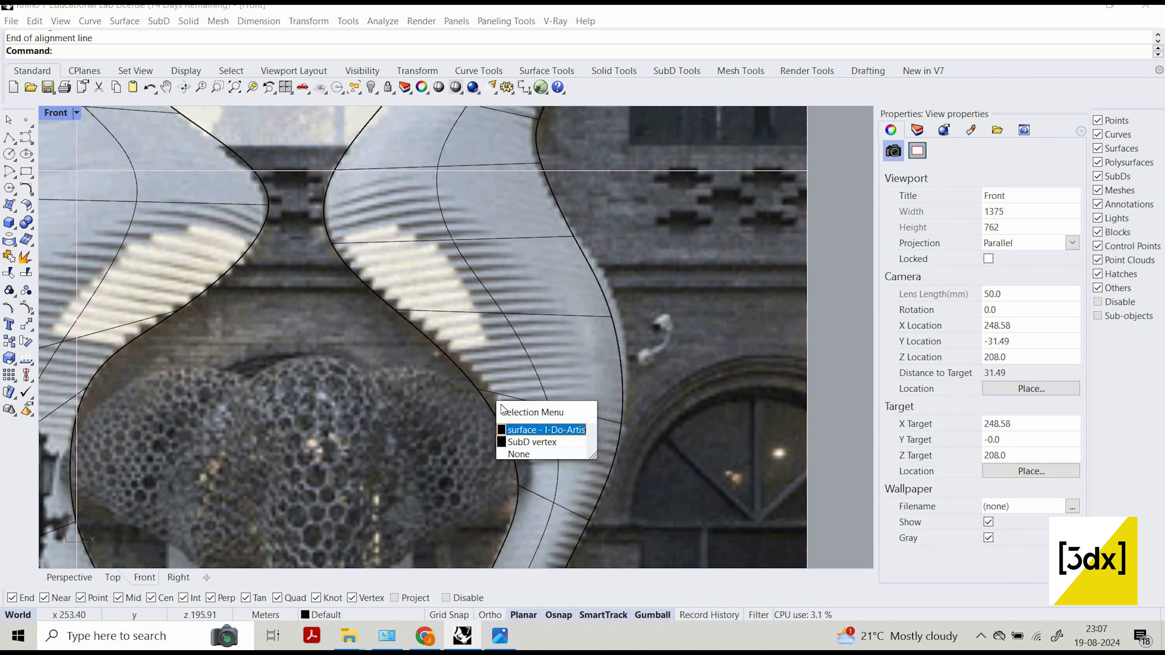
pyautogui.click(523, 441)
pyautogui.press('Escape')
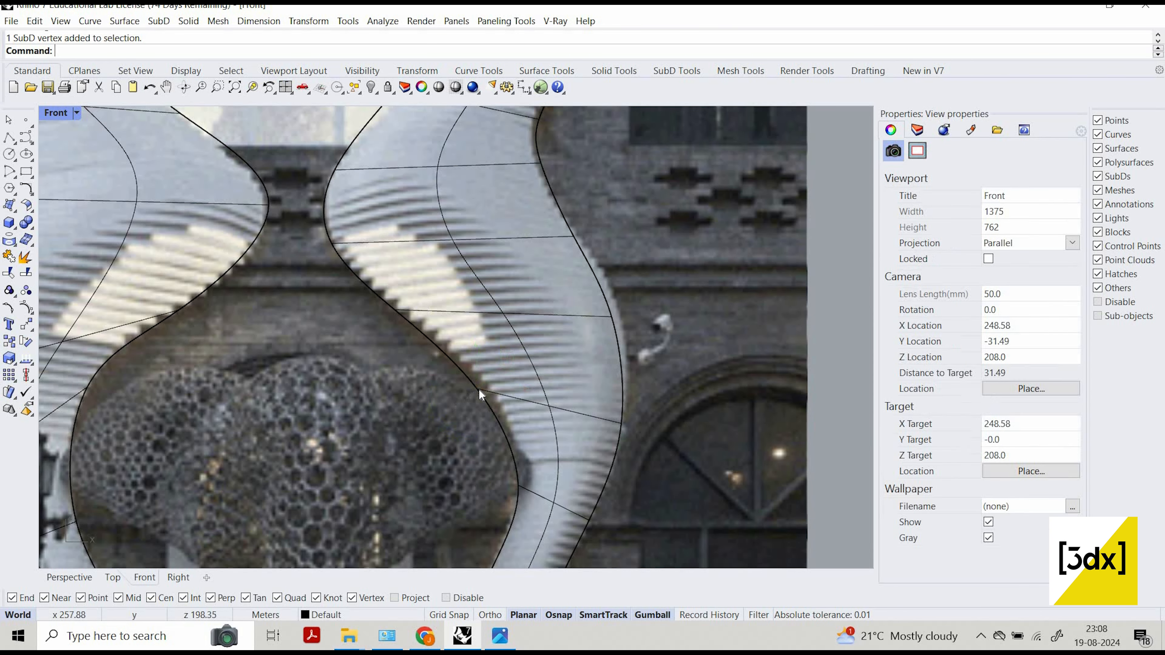
pyautogui.click(477, 388)
pyautogui.click(527, 428)
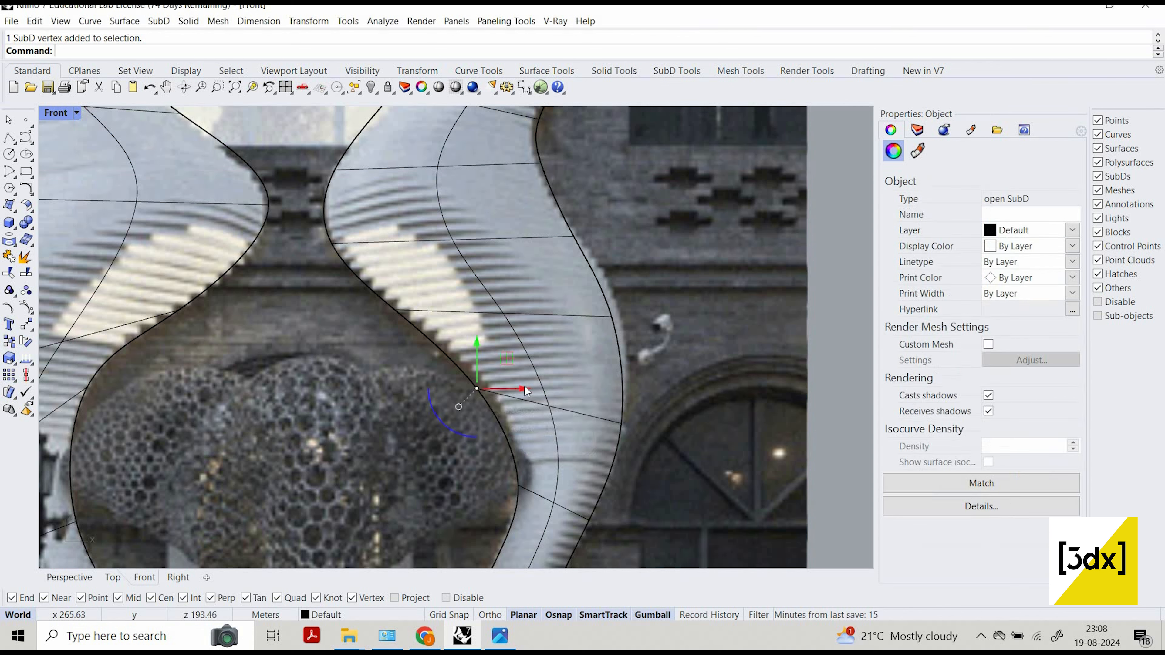
pyautogui.moveTo(533, 390); pyautogui.dragTo(616, 341)
# Move the SubD vertex on the right-hand column's outer edge, near the wall lamp, outward to match the photo outline.
pyautogui.scroll(3, 617, 340)
pyautogui.click(614, 350)
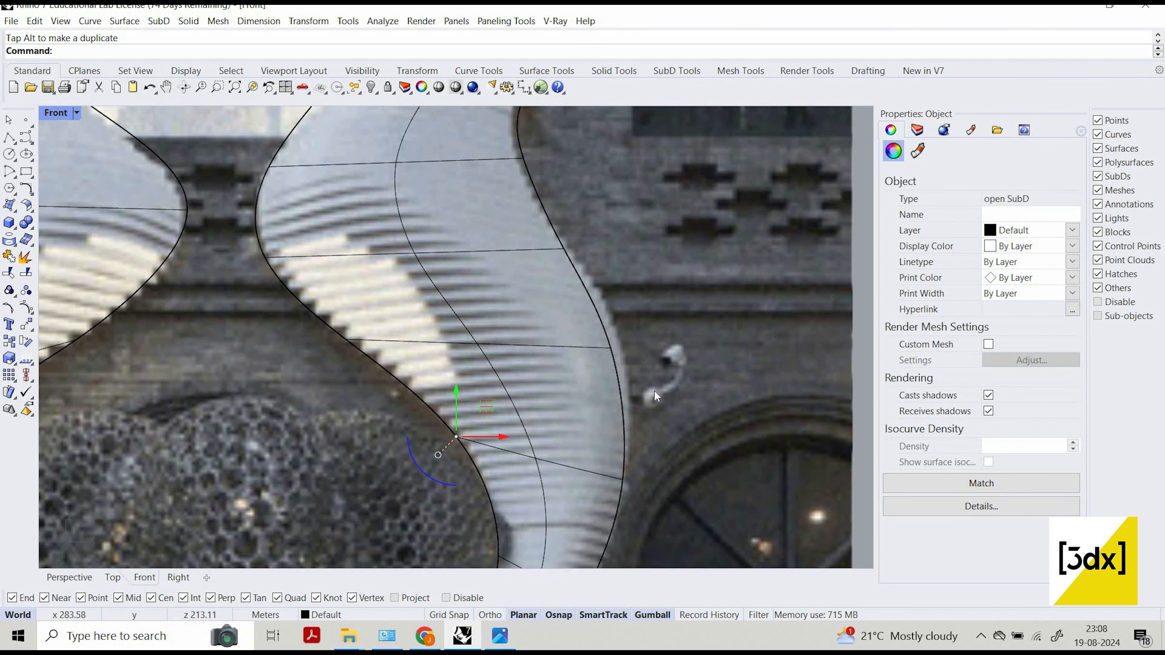
pyautogui.click(656, 397)
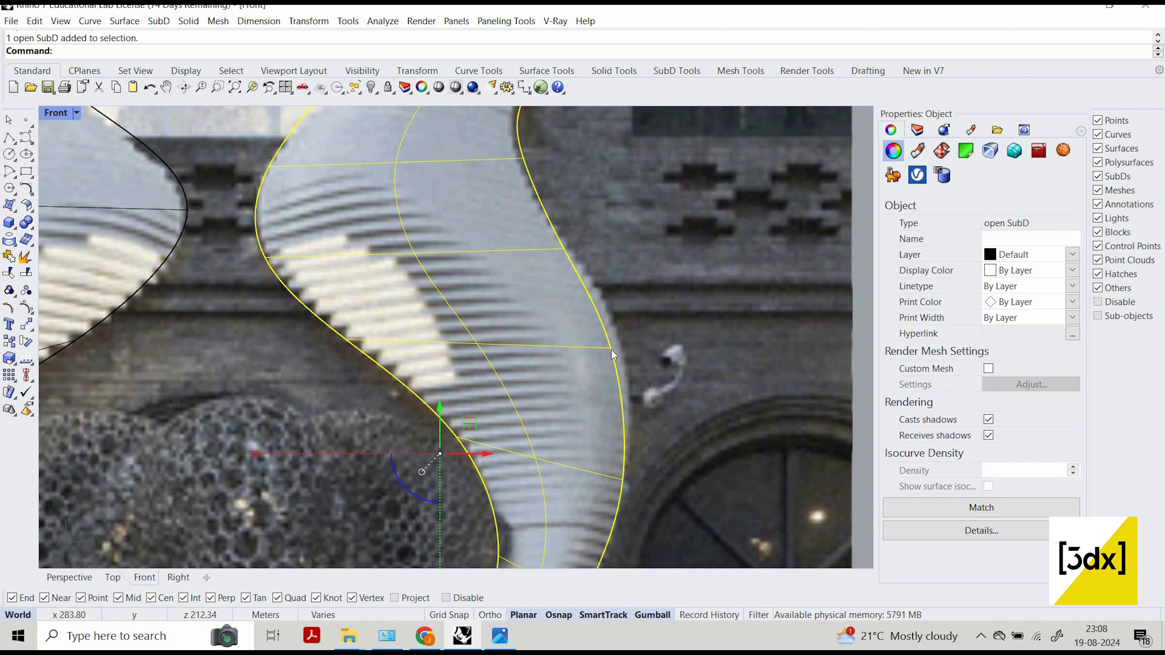
pyautogui.click(609, 349)
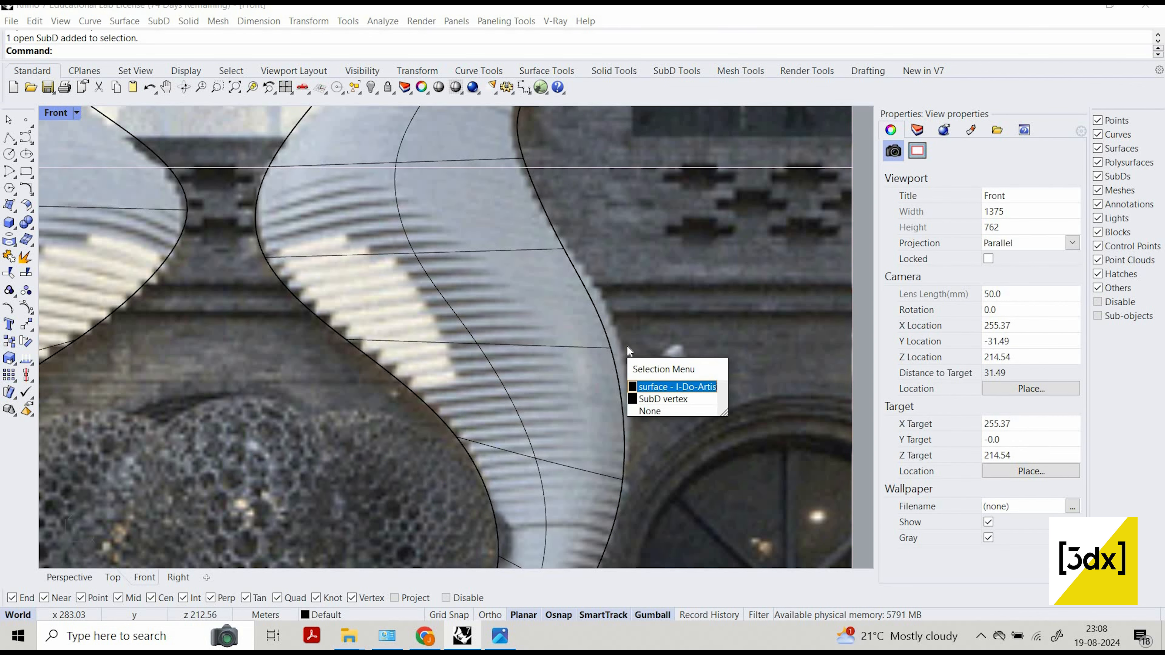
pyautogui.click(658, 398)
pyautogui.moveTo(663, 348); pyautogui.dragTo(682, 376)
pyautogui.scroll(-14, 679, 398)
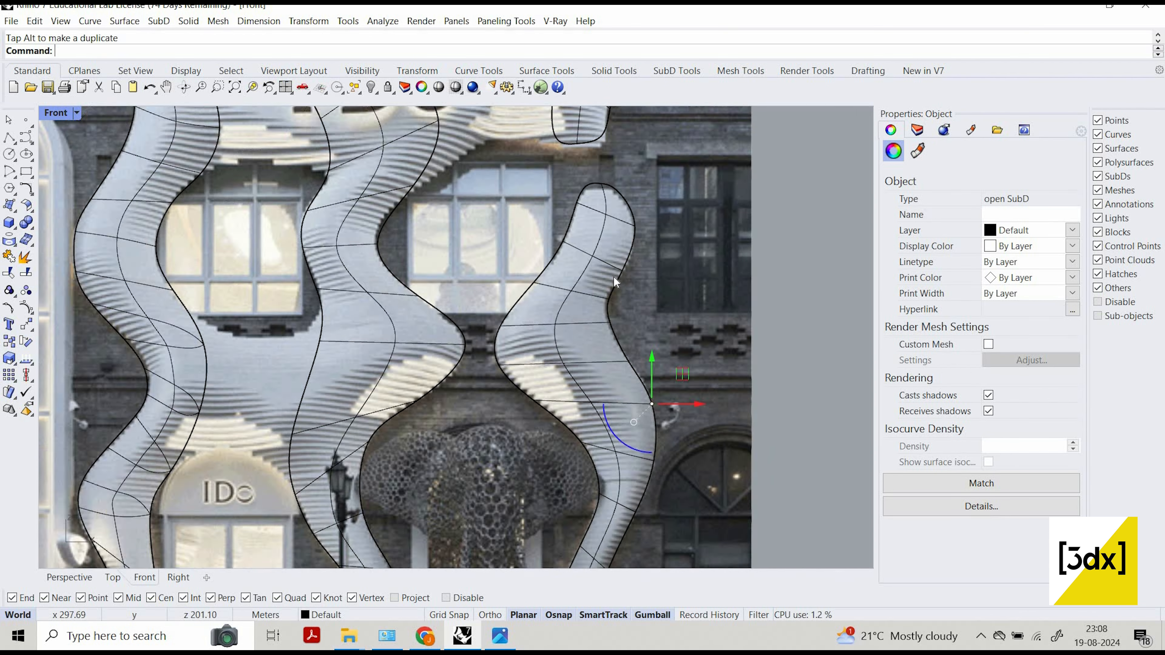
pyautogui.press('Escape')
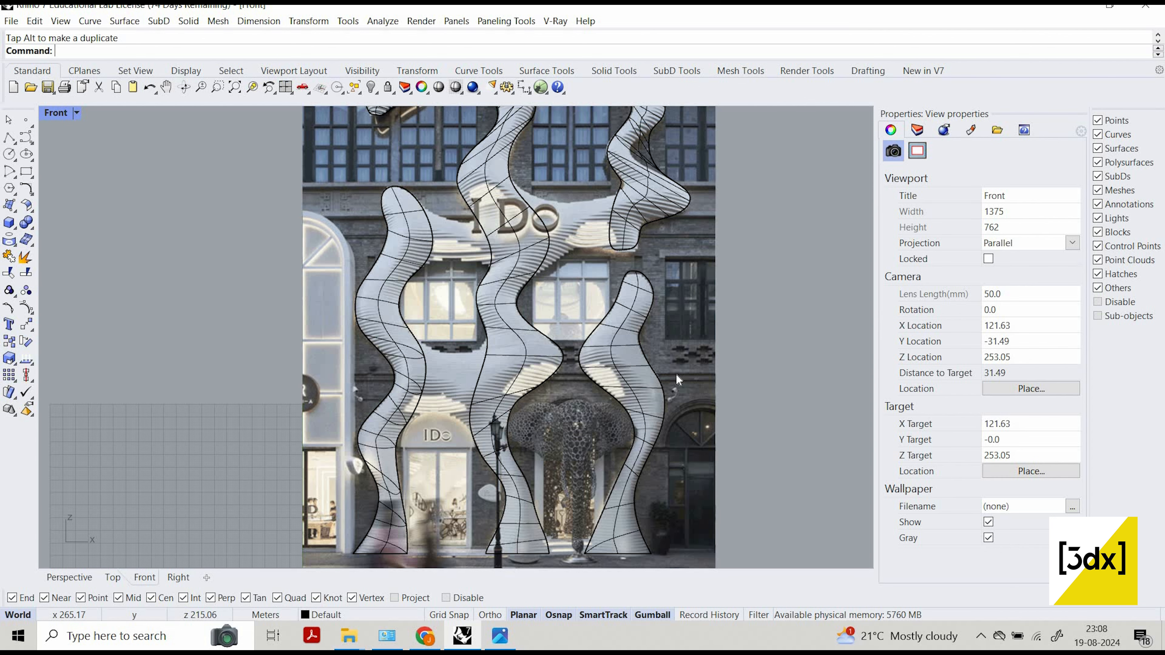
pyautogui.scroll(5, 454, 191)
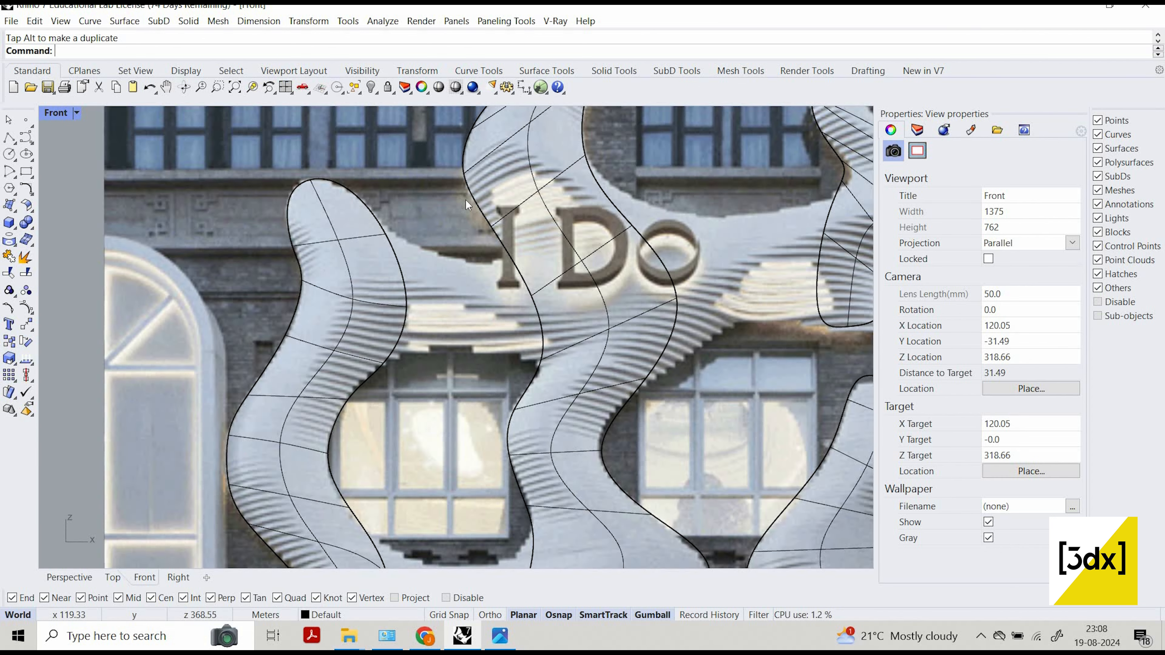
pyautogui.scroll(-2, 530, 163)
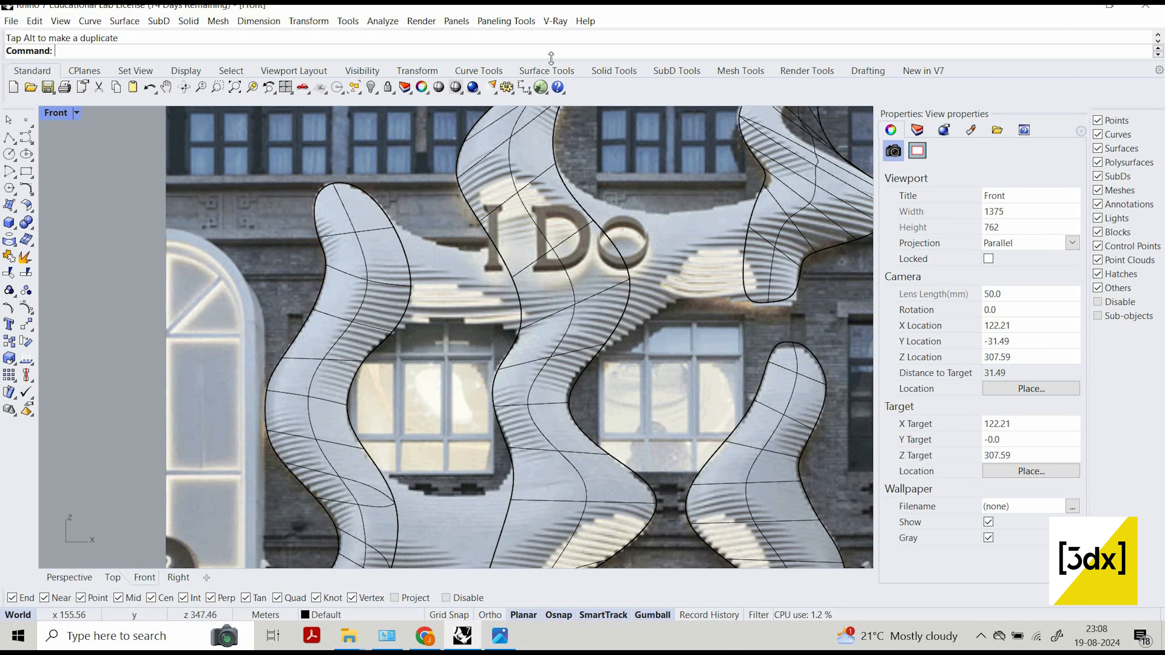
pyautogui.click(696, 69)
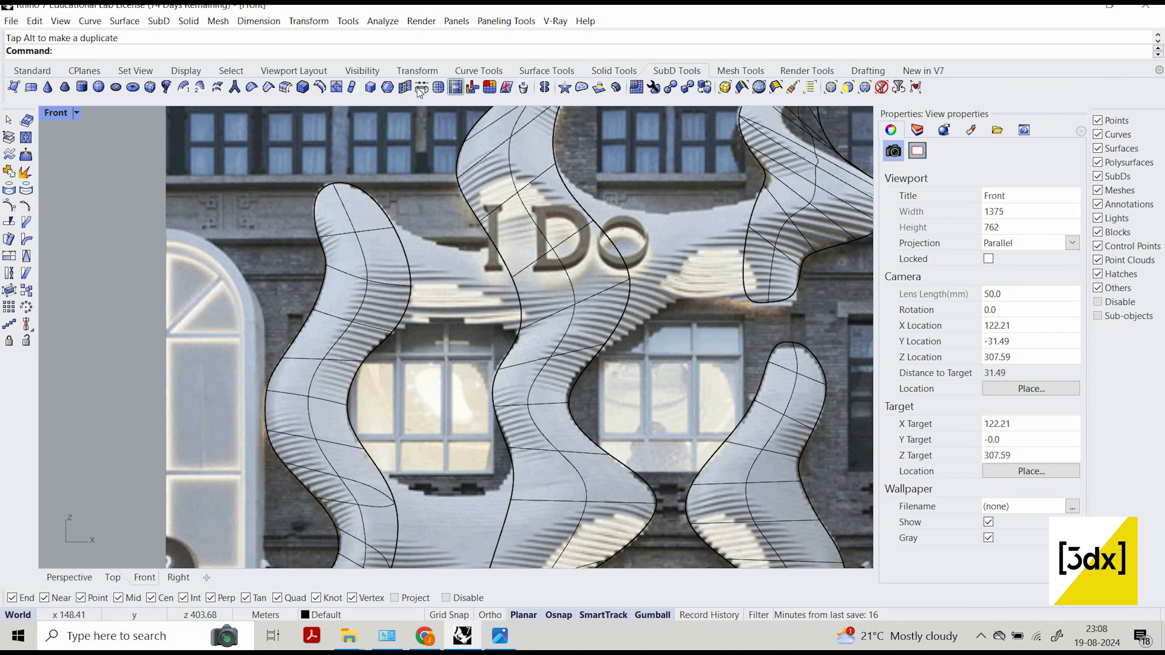
pyautogui.click(420, 87)
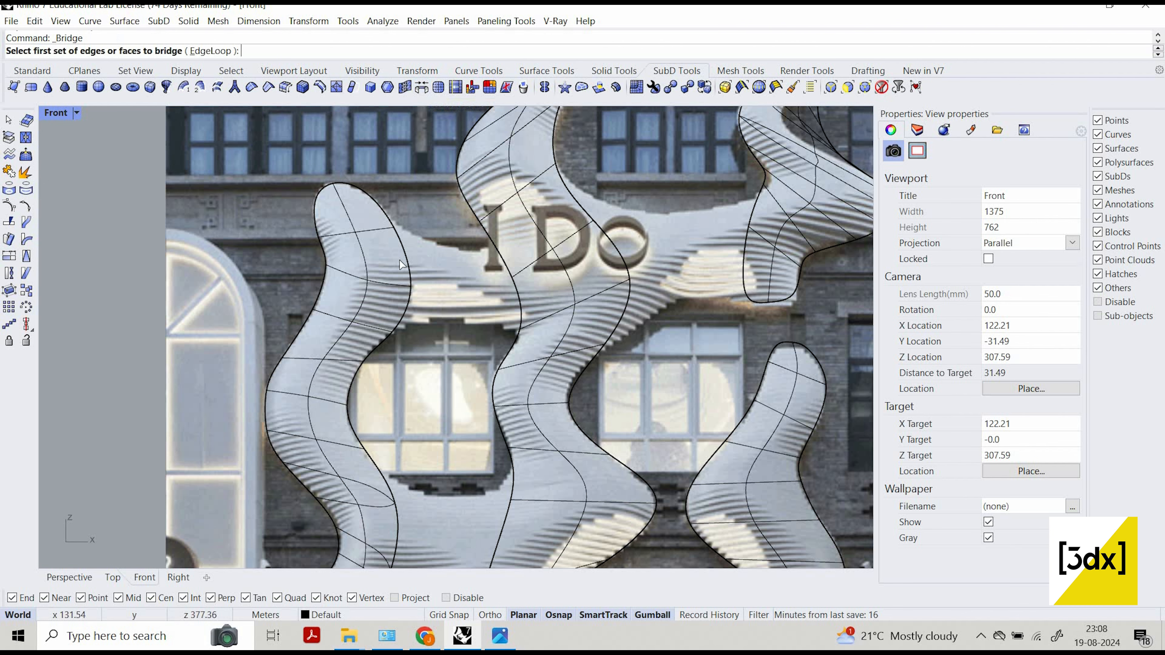
pyautogui.scroll(2, 444, 253)
pyautogui.click(397, 258)
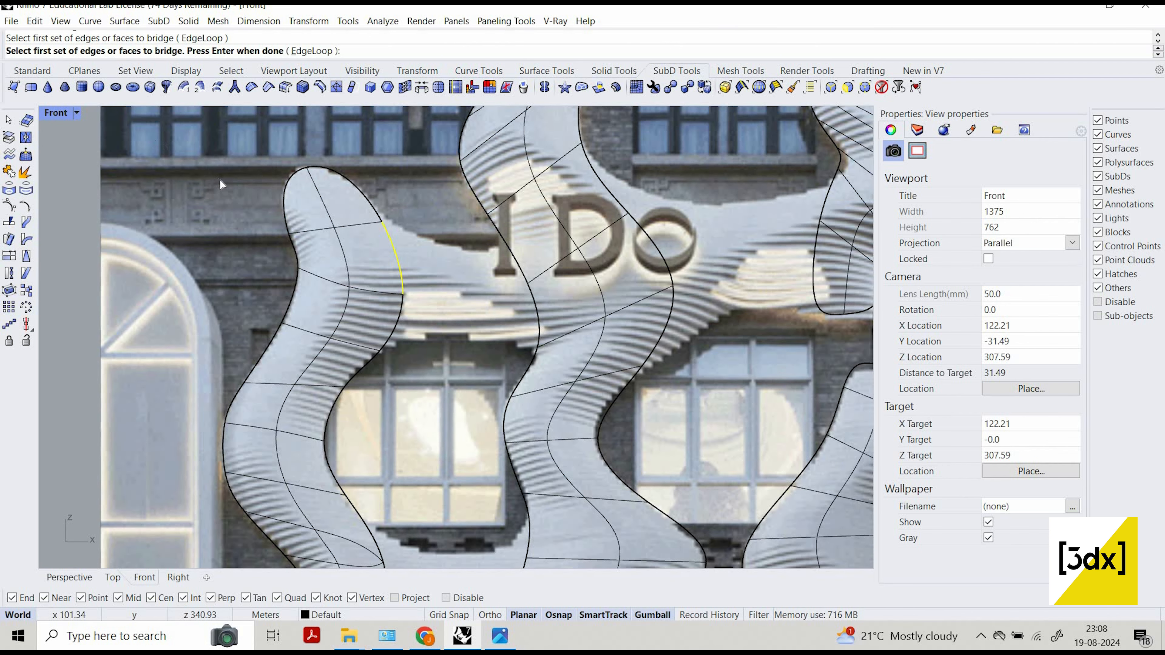
pyautogui.click(398, 316)
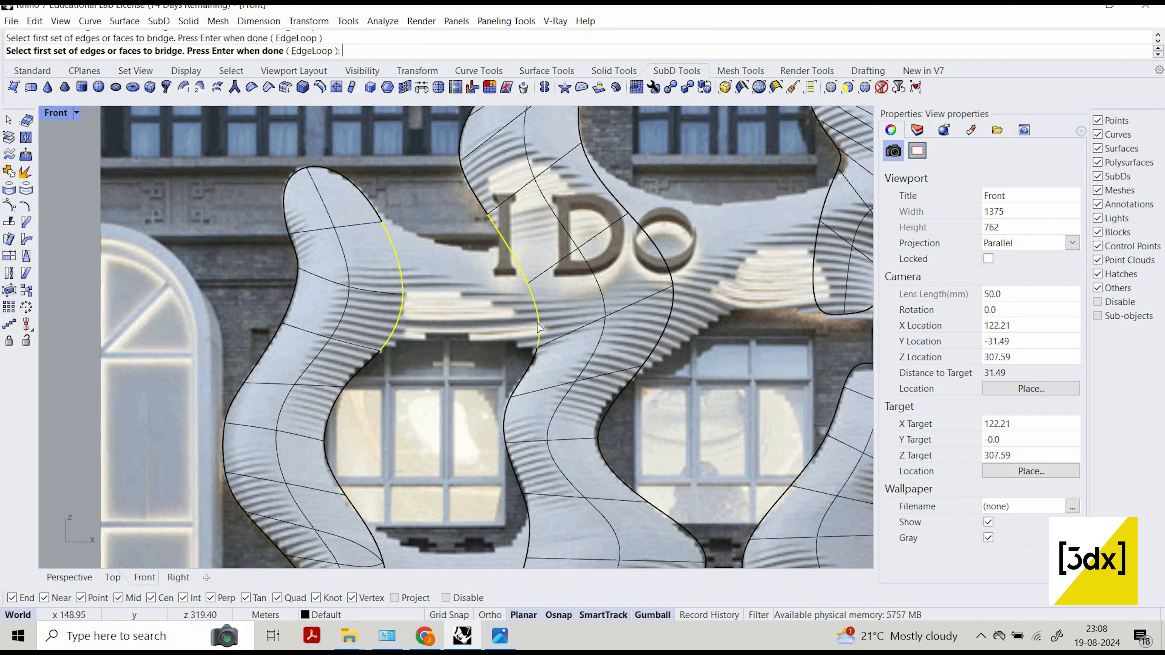
pyautogui.press('Escape')
# Bridge the left column's two upper inner edges to the two facing edges of the central column with 1 segment, joined and uncreased.
pyautogui.rightClick(399, 267)
pyautogui.click(400, 267)
pyautogui.click(396, 319)
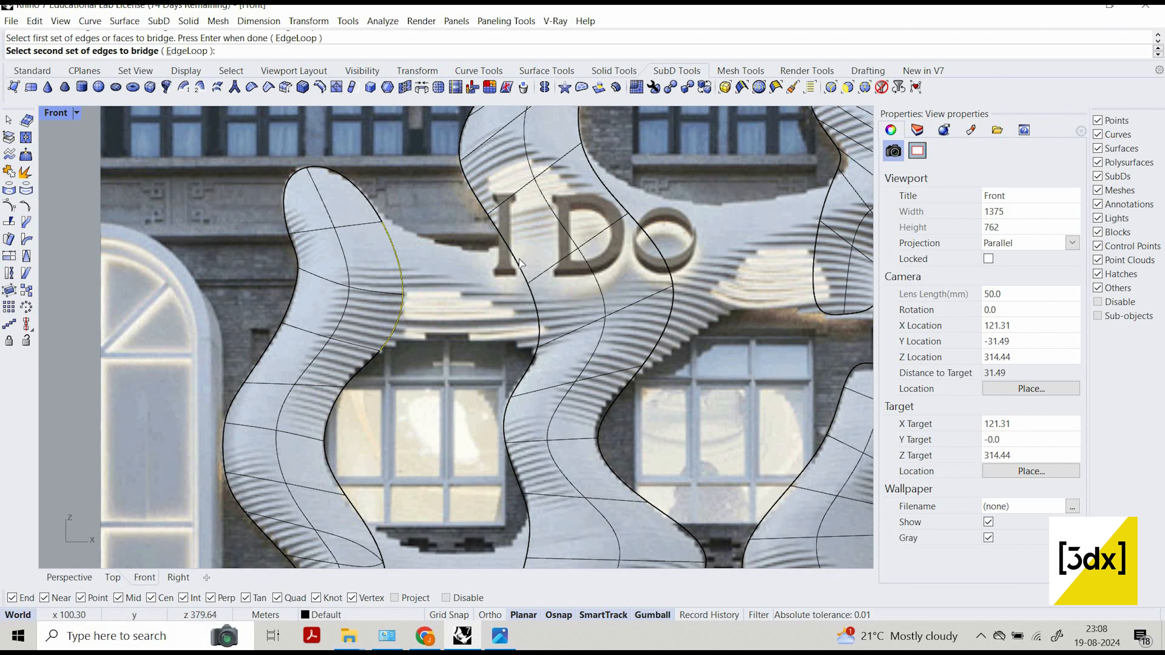
pyautogui.click(536, 324)
pyautogui.press('Return')
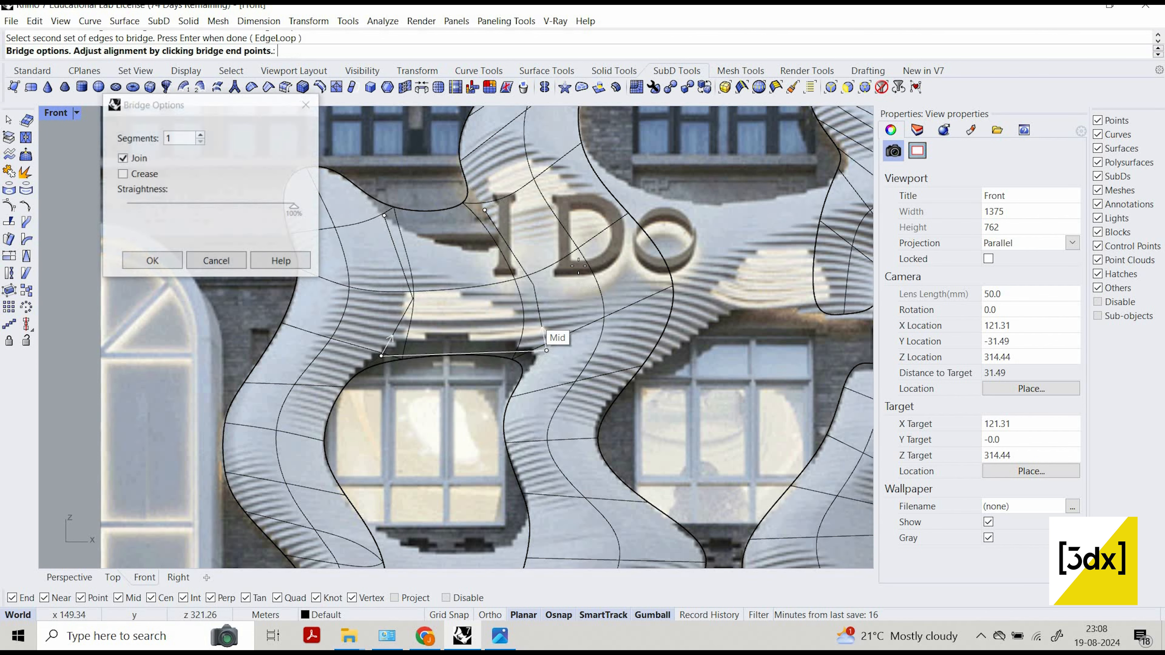
pyautogui.click(175, 266)
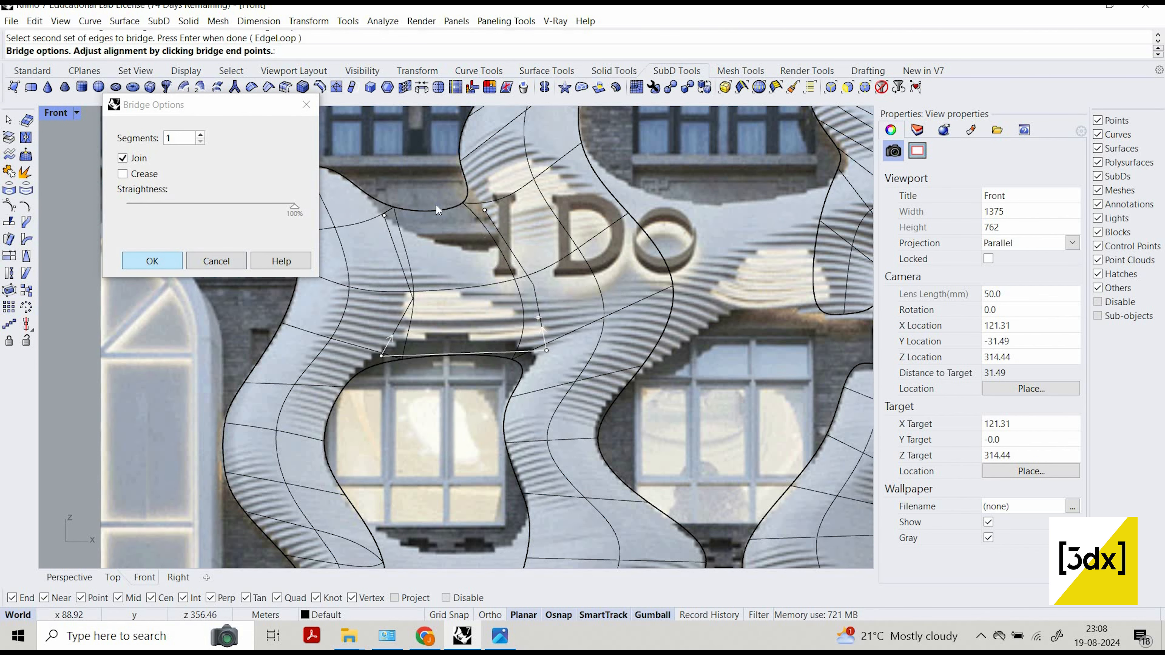
# Lower the SubD vertex where the bridge's upper edge meets the left column slightly towards the photo outline.
pyautogui.scroll(2, 394, 212)
pyautogui.click(393, 207)
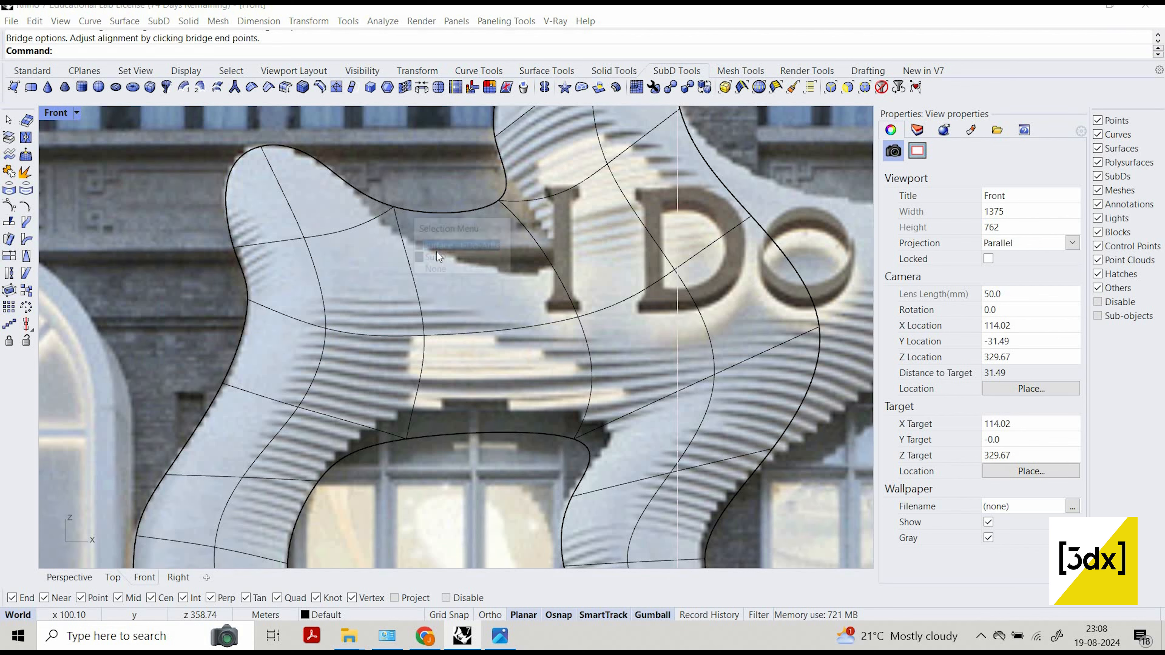
pyautogui.click(452, 245)
pyautogui.press('Escape')
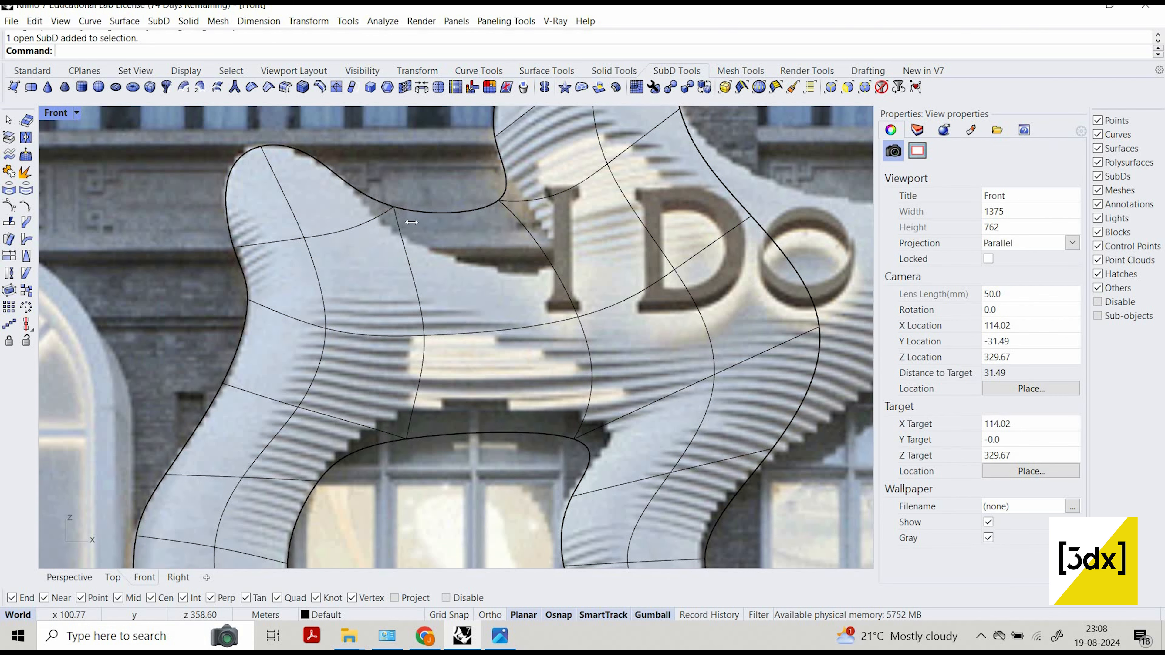
pyautogui.keyDown('ctrl'); pyautogui.keyDown('shift'); pyautogui.click(394, 206); pyautogui.keyUp('shift'); pyautogui.keyUp('ctrl')
pyautogui.click(477, 258)
pyautogui.press('Return')
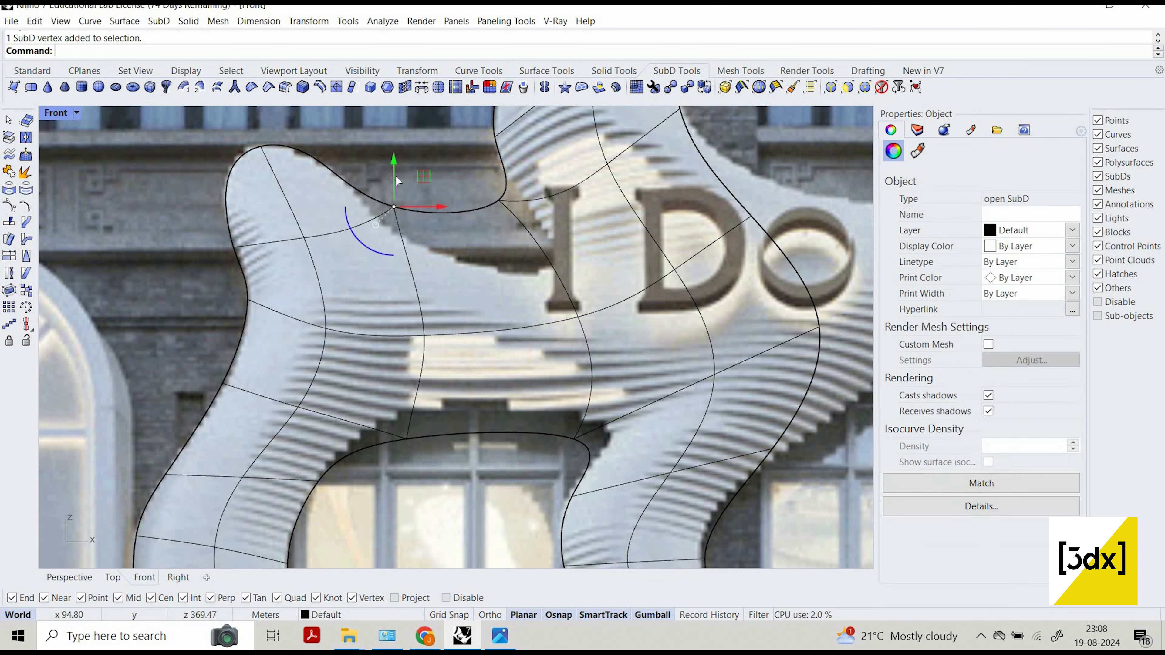
pyautogui.moveTo(401, 196); pyautogui.dragTo(508, 212)
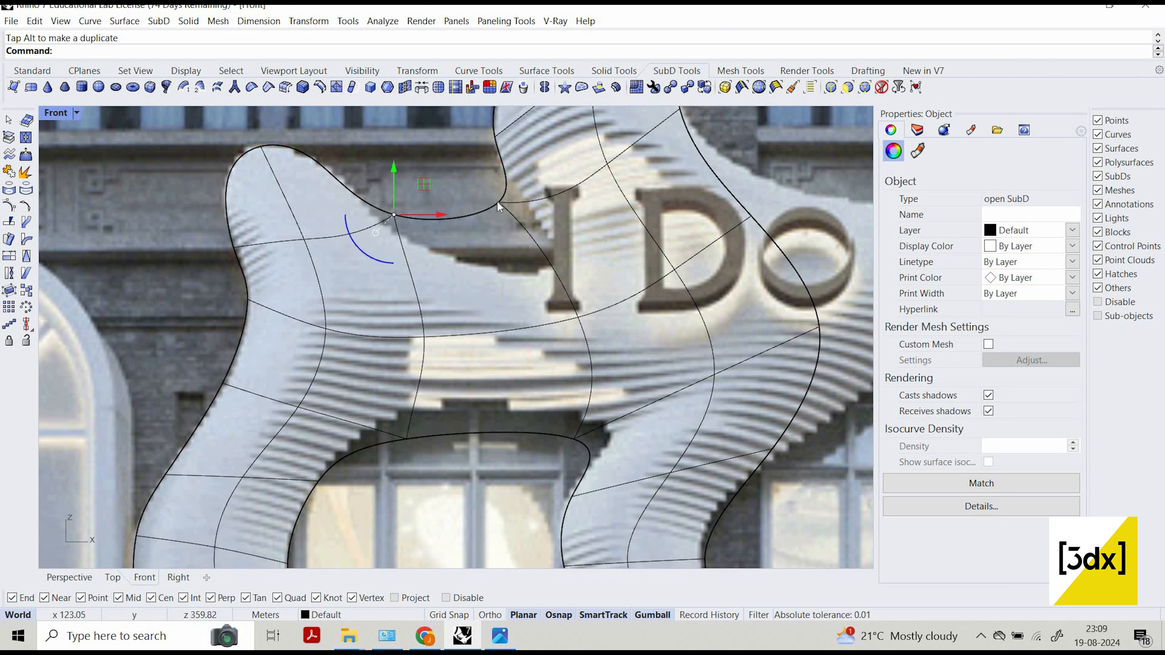
# Move the SubD vertex where the bridge's upper edge meets the central column down and right to the recess beside the letter I.
pyautogui.click(498, 201)
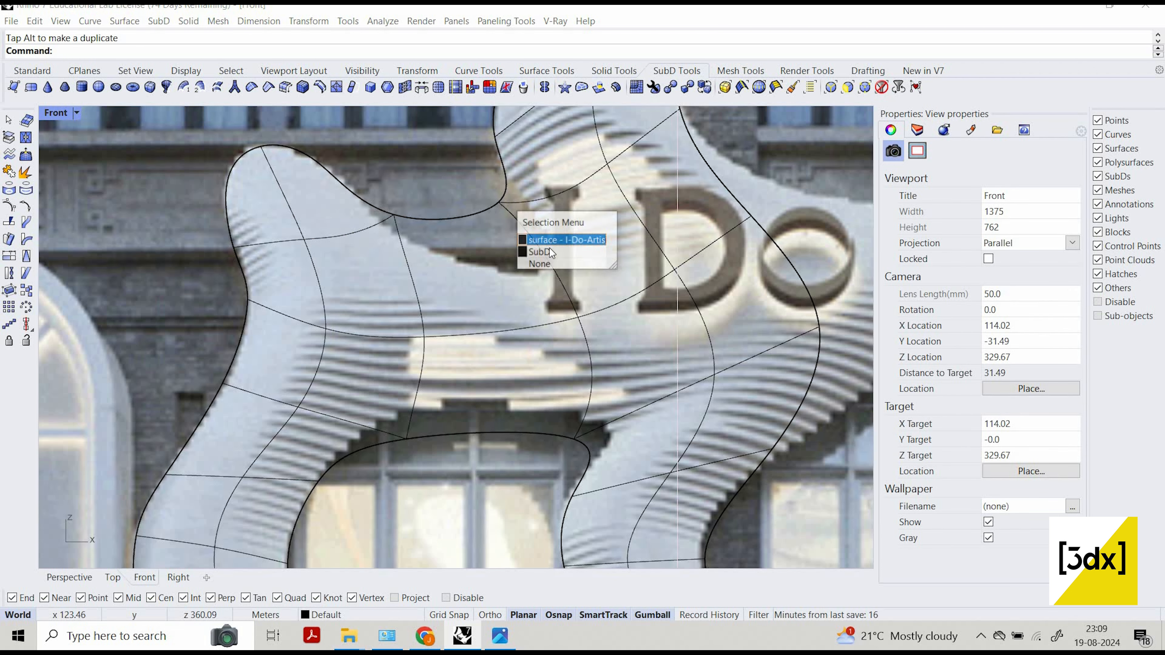
pyautogui.click(539, 252)
pyautogui.keyDown('ctrl'); pyautogui.keyDown('shift'); pyautogui.click(500, 202); pyautogui.keyUp('shift'); pyautogui.keyUp('ctrl')
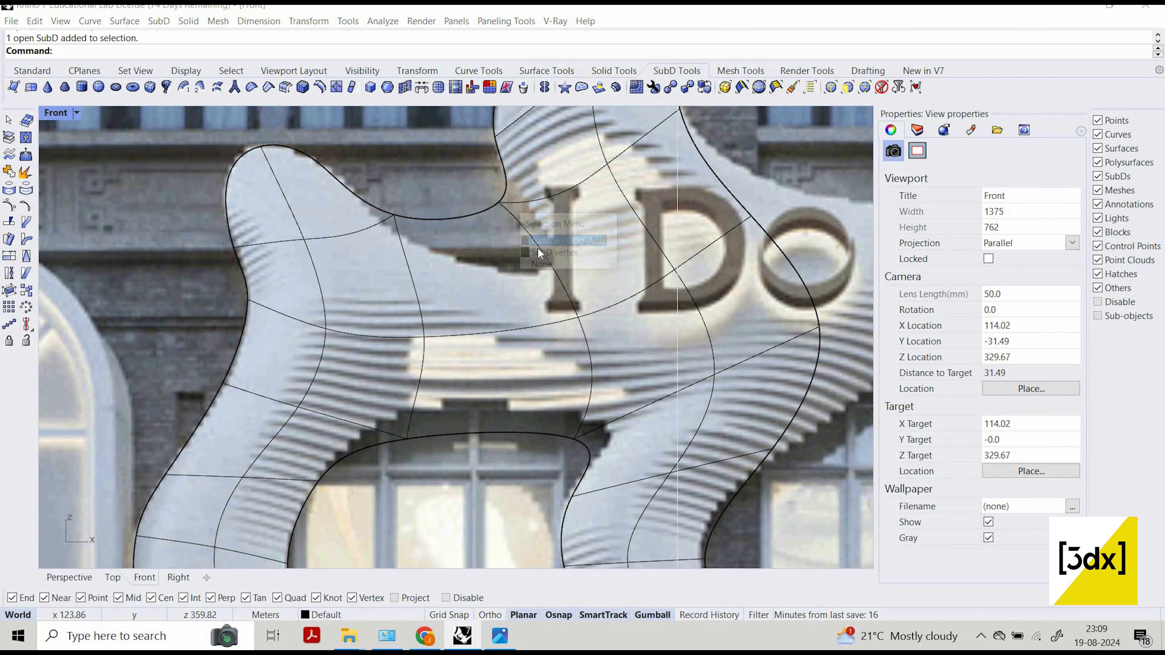
pyautogui.click(539, 252)
pyautogui.moveTo(498, 184); pyautogui.dragTo(505, 237)
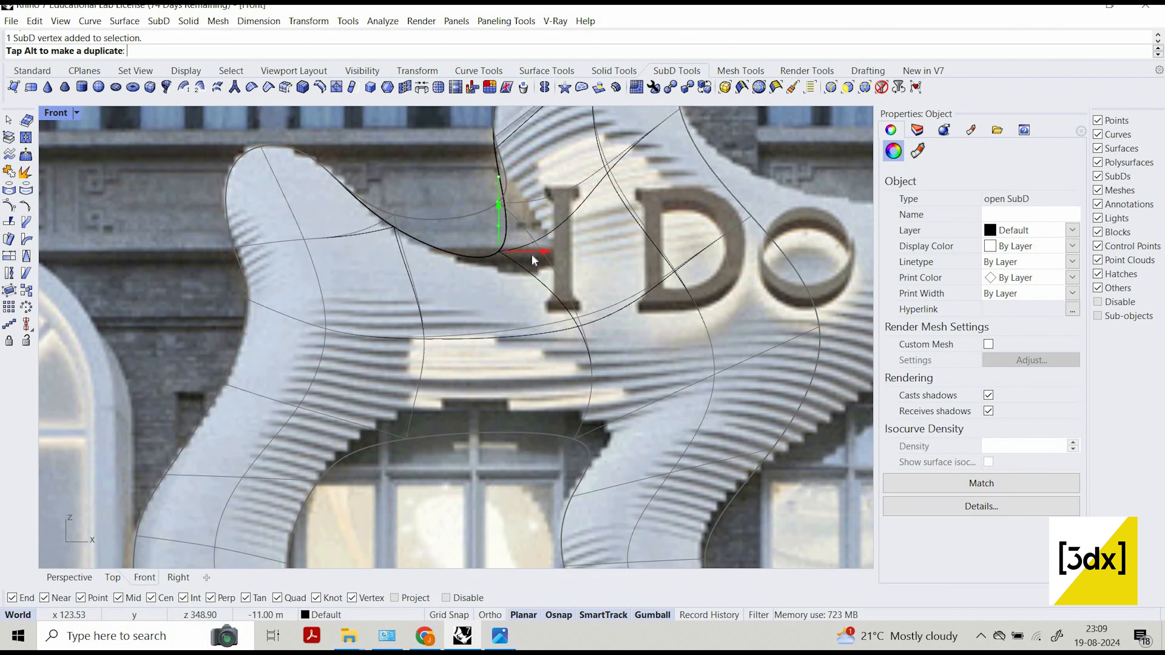
pyautogui.moveTo(563, 264); pyautogui.dragTo(609, 264)
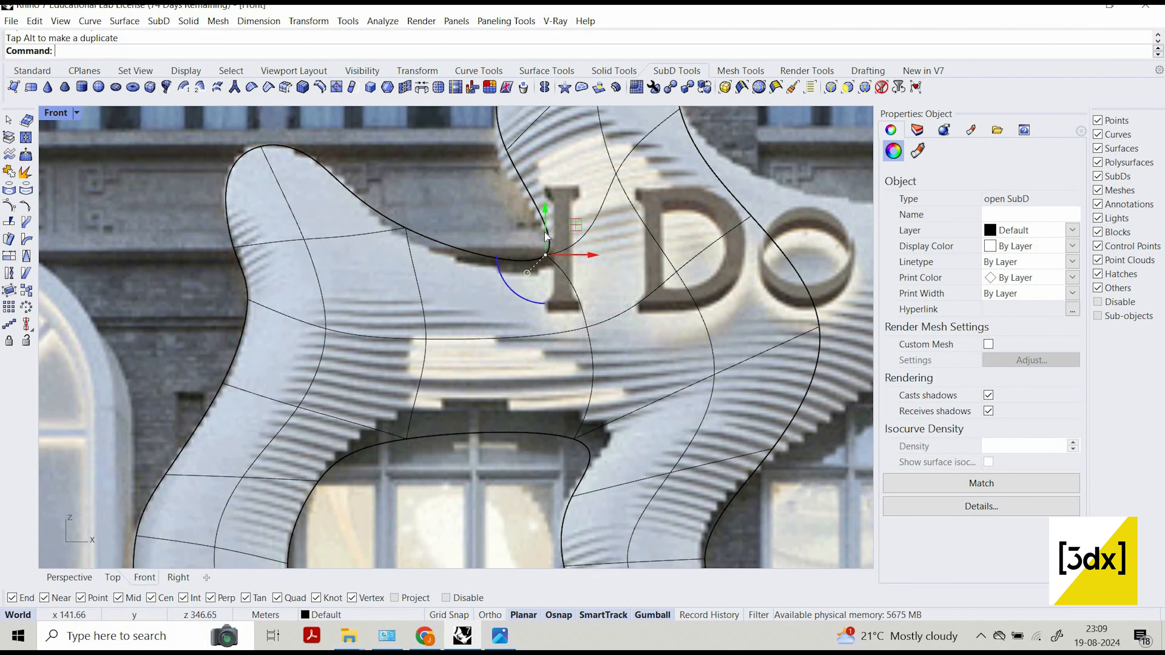
pyautogui.scroll(4, 517, 212)
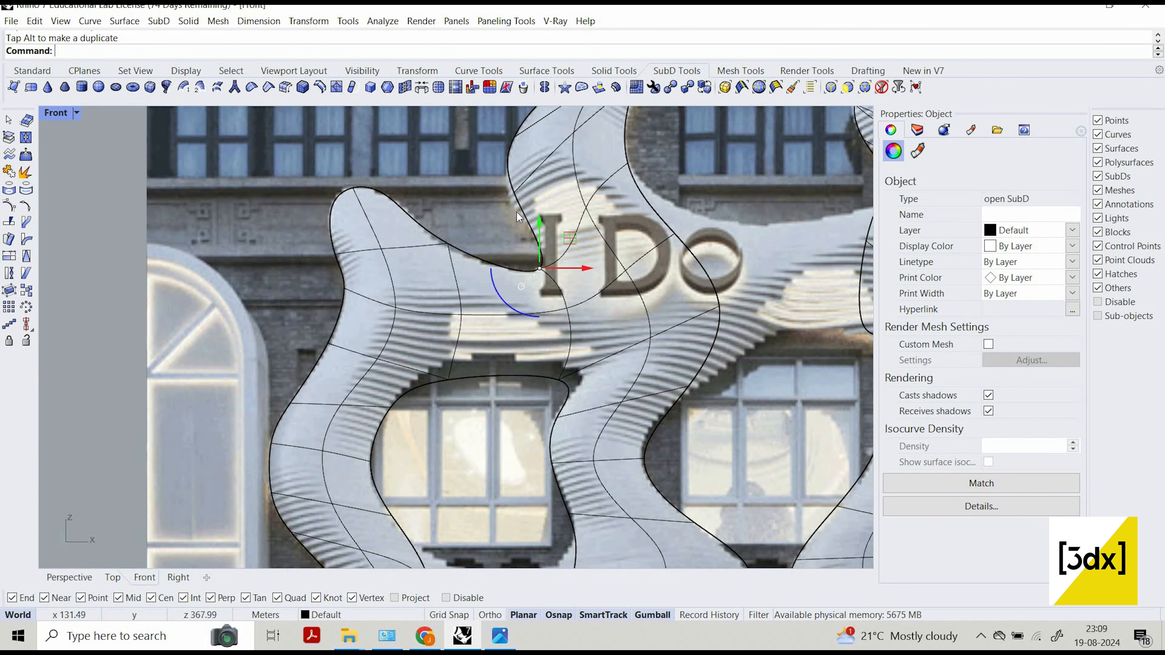
pyautogui.press('Escape')
# Lower the SubD vertex on the central column's left edge above the letter I to fit the photo outline.
pyautogui.click(518, 215)
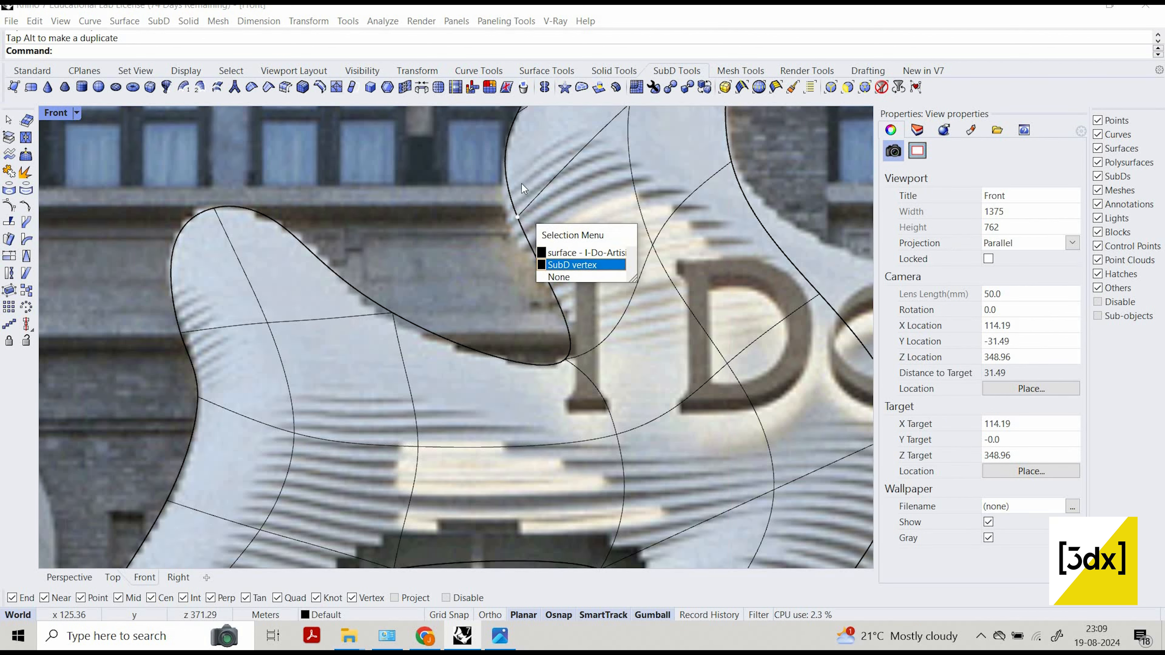
pyautogui.click(557, 262)
pyautogui.moveTo(518, 204); pyautogui.dragTo(567, 362)
pyautogui.press('Escape')
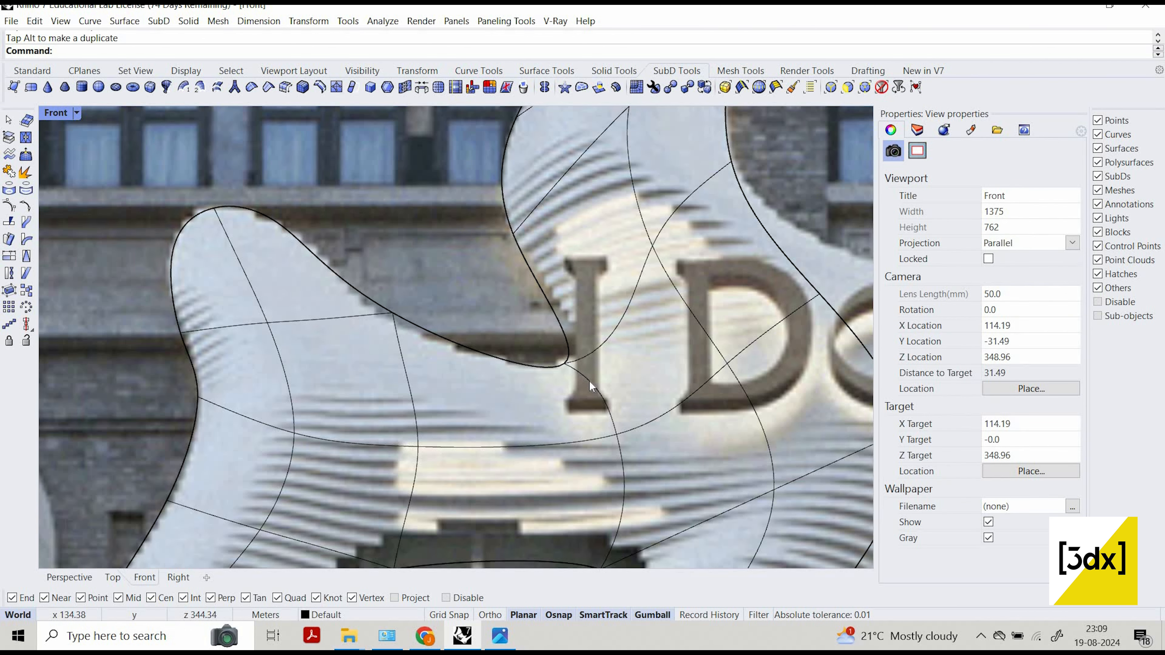
# Try to nudge the bridge's upper corner vertex beside the letter I upward, and undo the last gumball move.
pyautogui.click(587, 378)
pyautogui.click(619, 414)
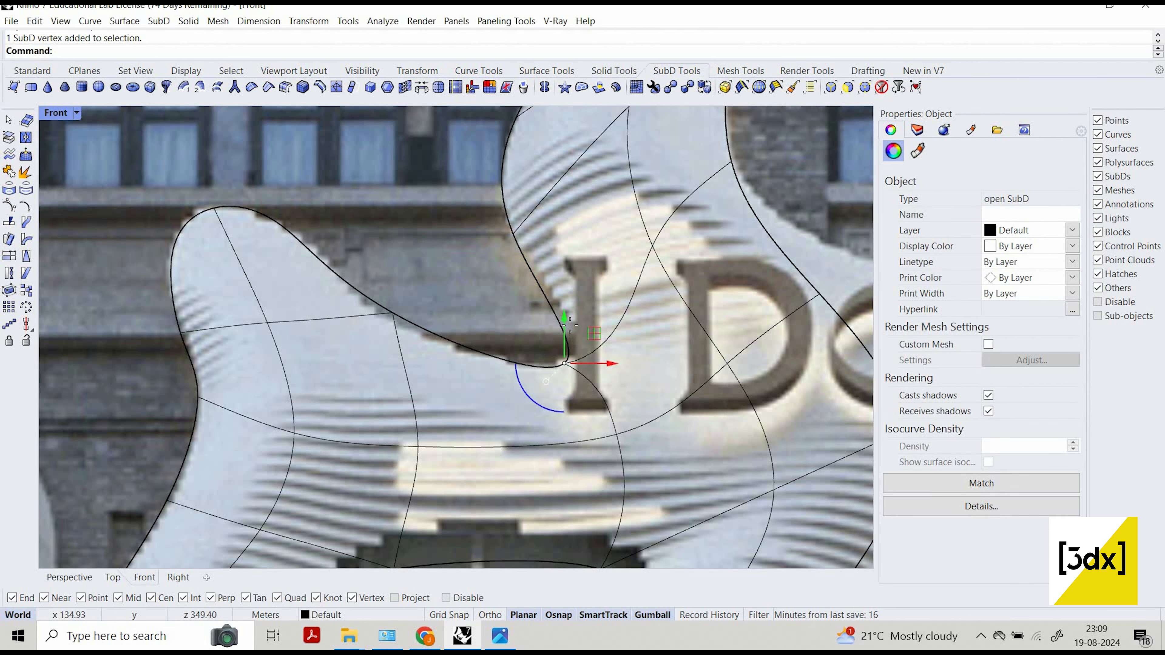
pyautogui.moveTo(571, 329); pyautogui.dragTo(574, 319)
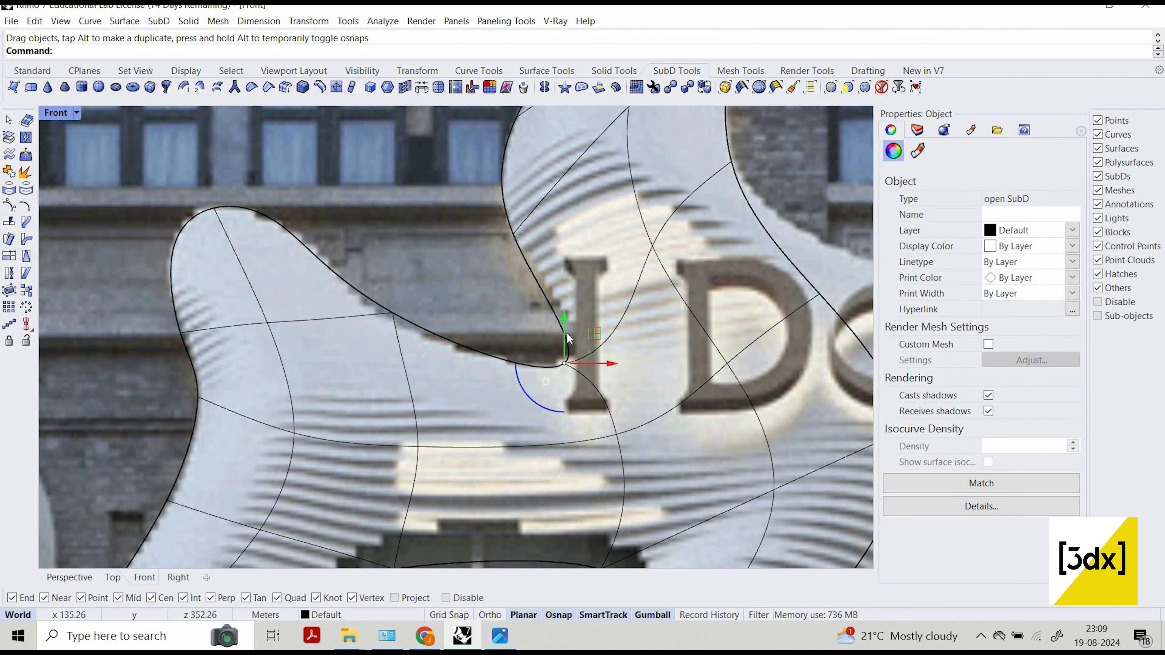
pyautogui.hotkey('ctrl', 'z')
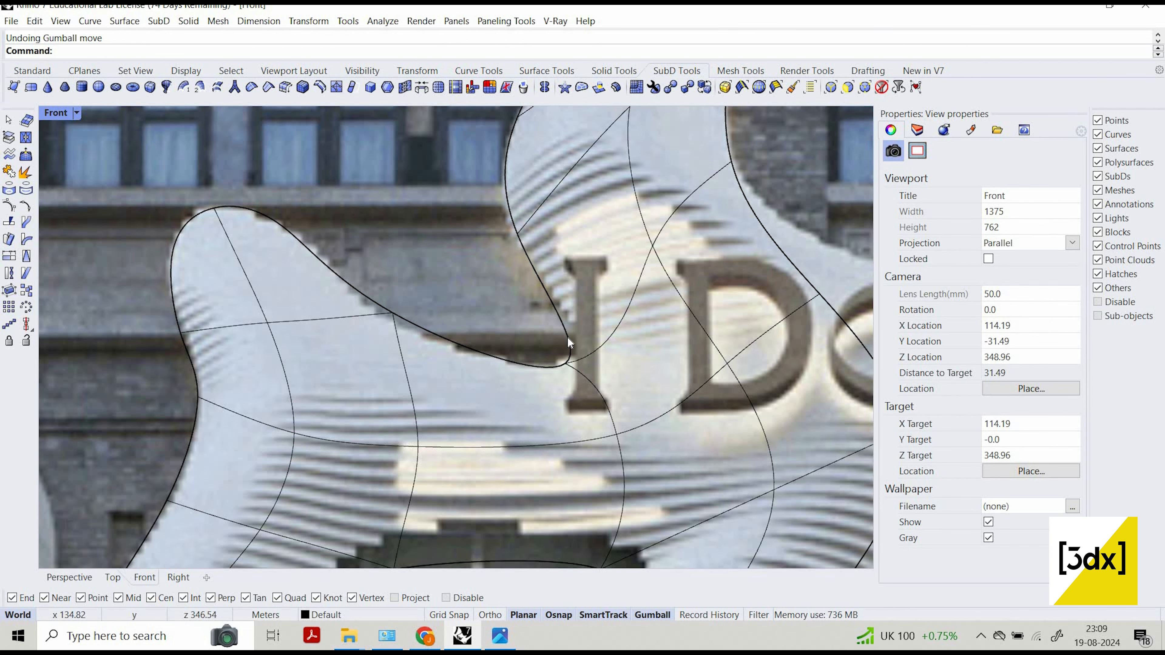
pyautogui.scroll(-5, 575, 399)
pyautogui.scroll(4, 542, 423)
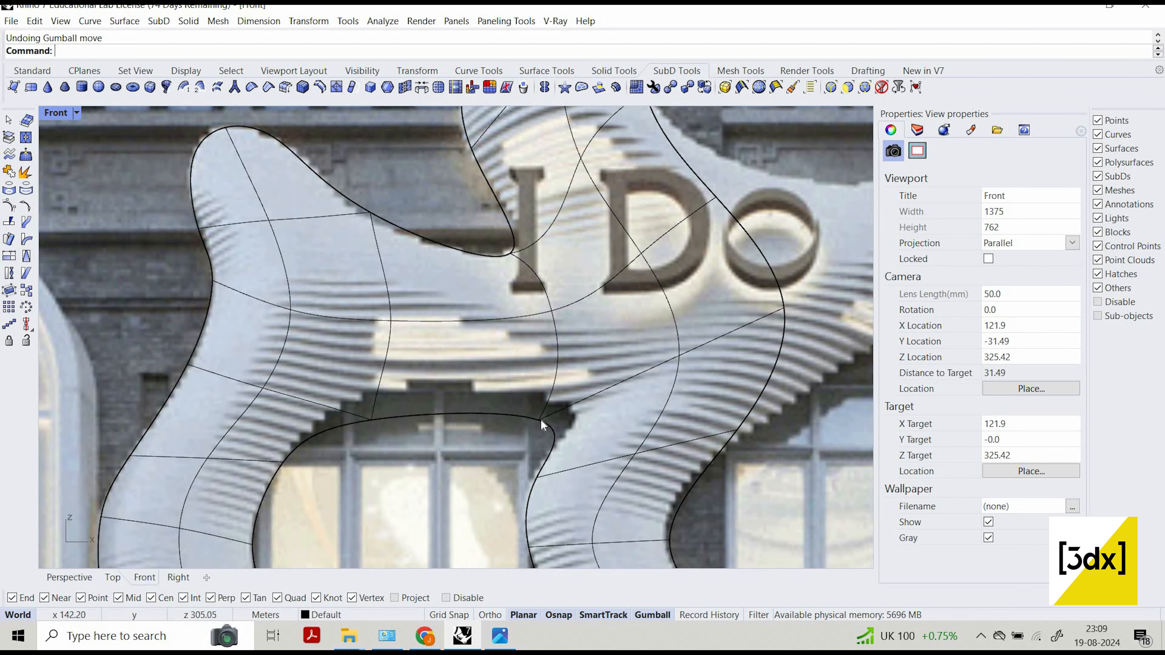
# Raise the SubD vertex where the upper bridge's lower edge meets the central column to the photo outline.
pyautogui.click(586, 463)
pyautogui.click(591, 470)
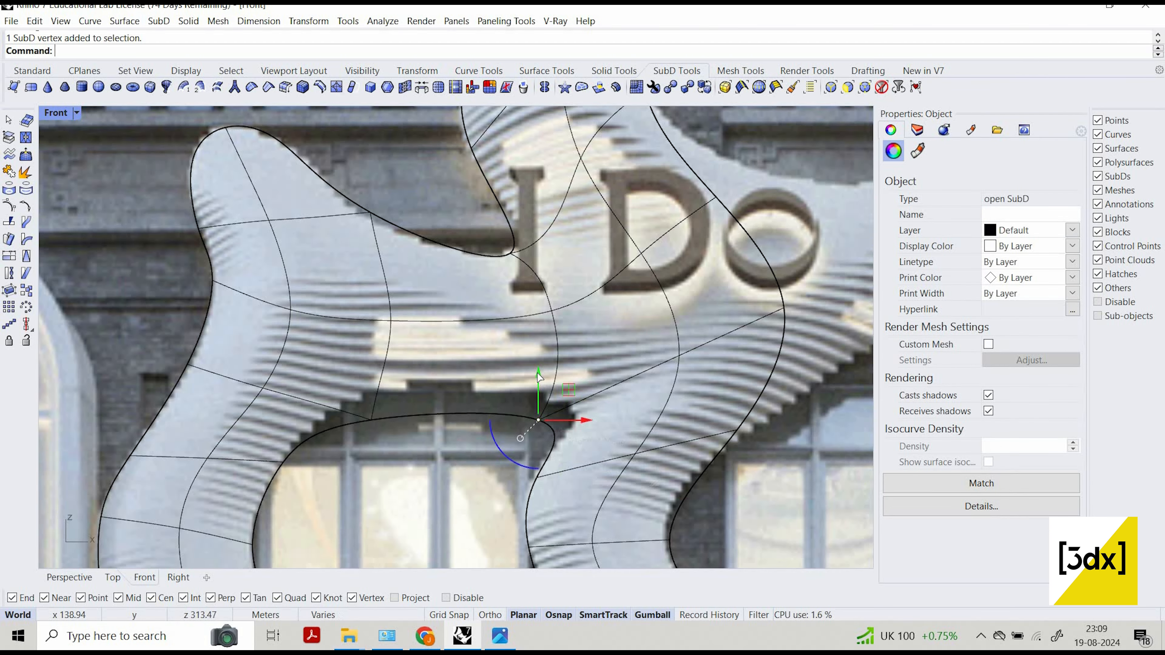
pyautogui.moveTo(540, 370); pyautogui.dragTo(540, 341)
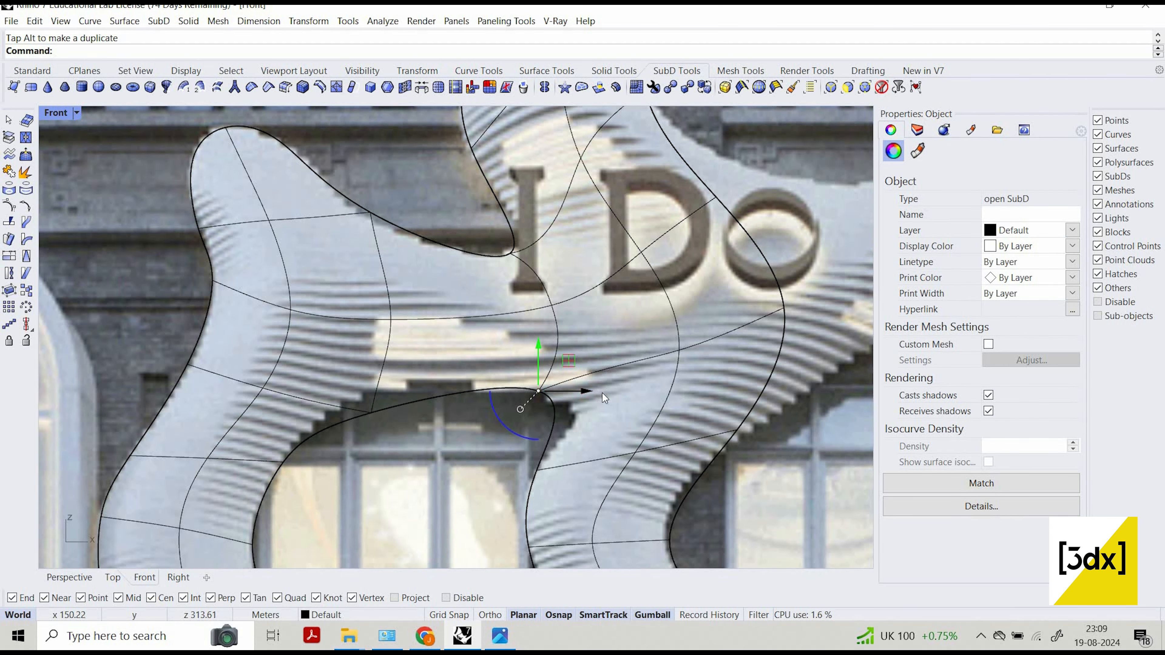
# Raise the SubD vertex on the upper bridge's lower edge near the left column to follow the top of the window opening.
pyautogui.scroll(-3, 422, 403)
pyautogui.scroll(3, 409, 414)
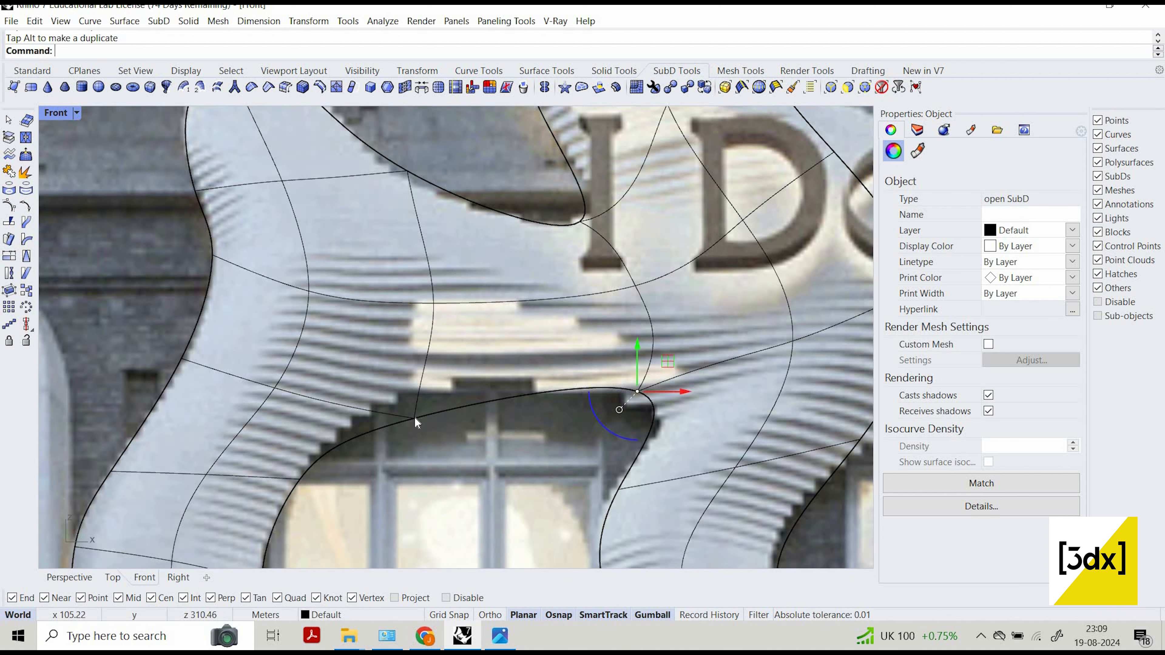
pyautogui.click(416, 422)
pyautogui.click(411, 422)
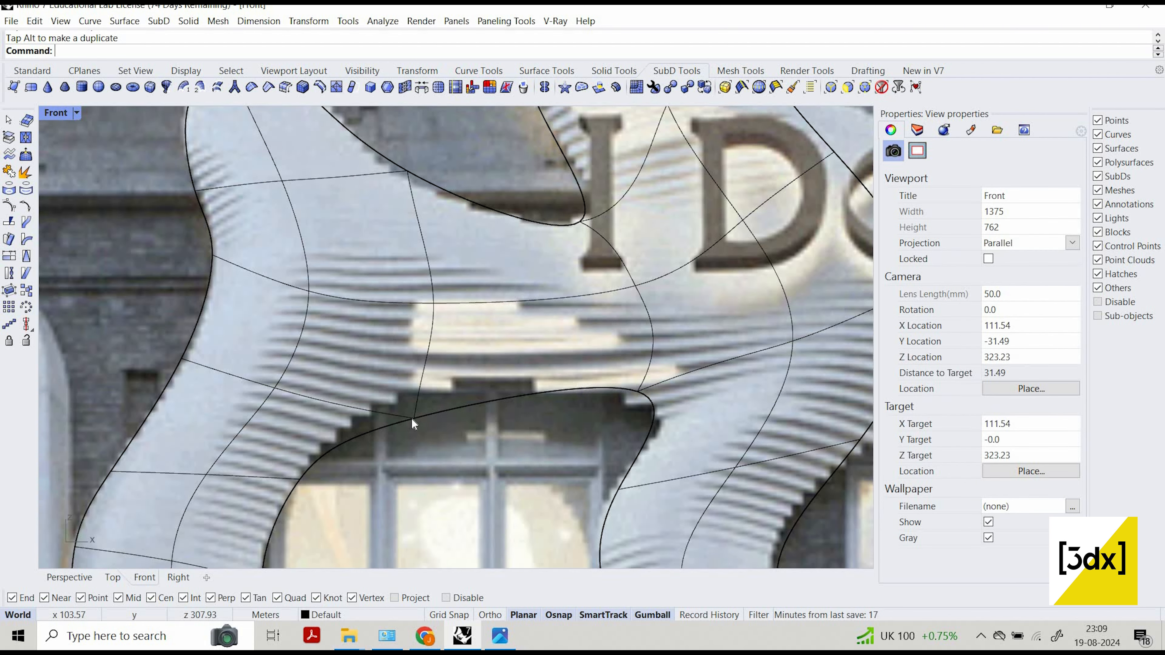
pyautogui.click(414, 419)
pyautogui.click(459, 459)
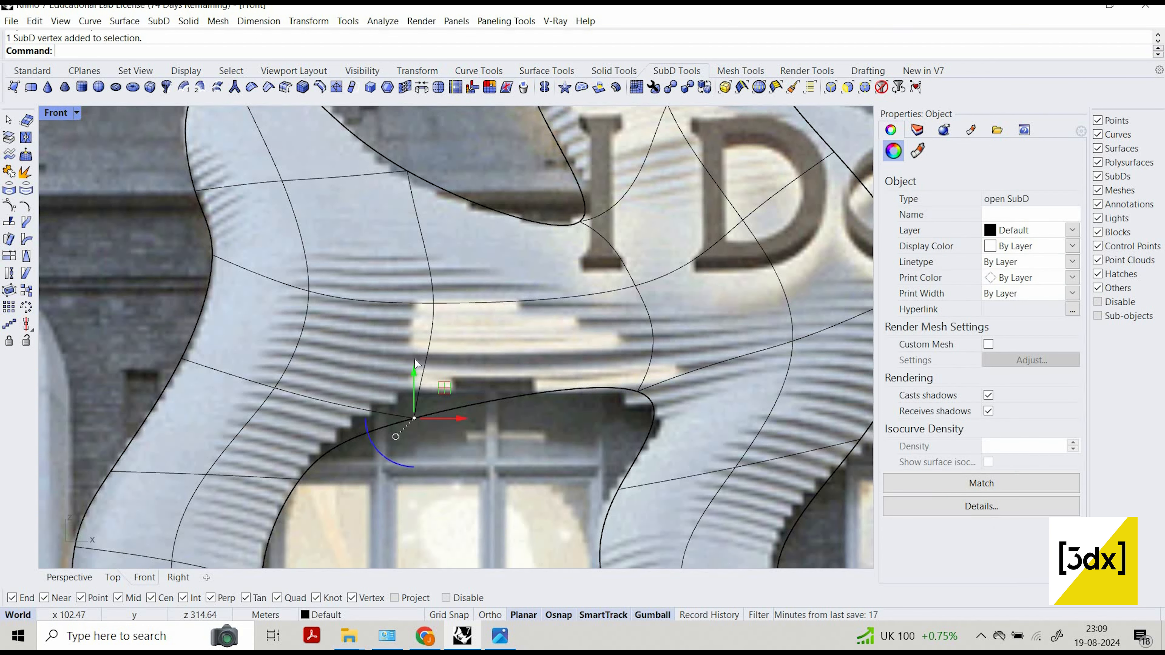
pyautogui.moveTo(418, 374); pyautogui.dragTo(454, 354)
pyautogui.scroll(-5, 454, 354)
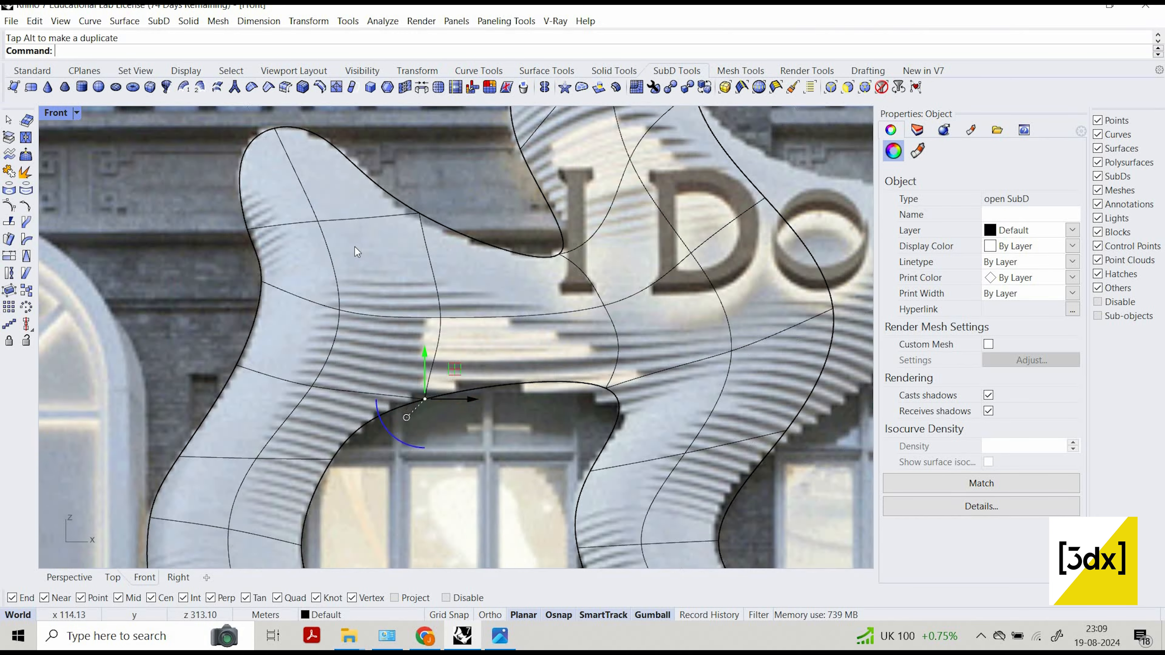
pyautogui.scroll(-3, 422, 412)
pyautogui.scroll(5, 195, 304)
pyautogui.press('Escape')
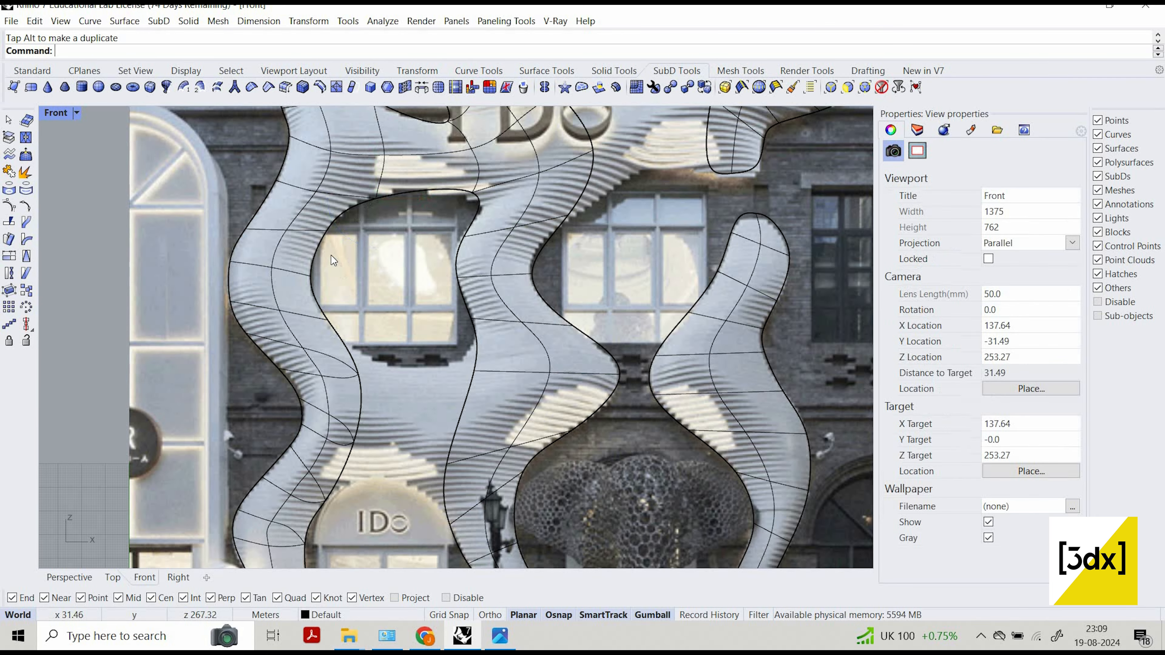
# Bridge the left column's inner edges to the facing edges of the central column between the window and the arched doorway.
pyautogui.scroll(-2, 331, 275)
pyautogui.scroll(2, 327, 301)
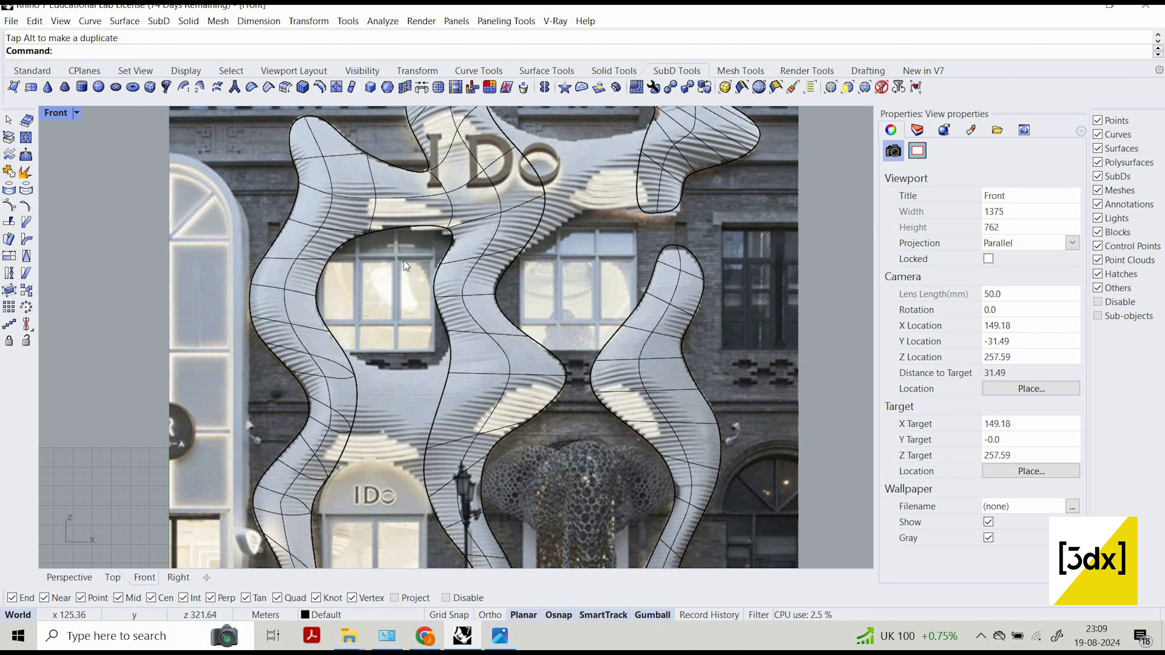
pyautogui.scroll(2, 410, 405)
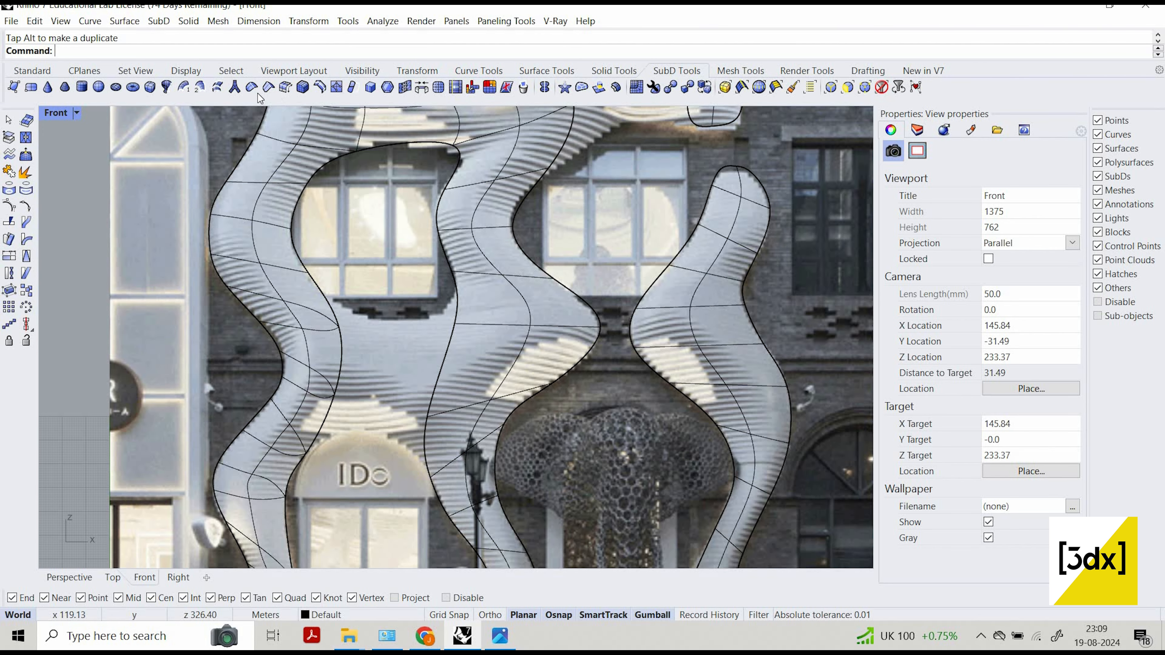
pyautogui.click(420, 87)
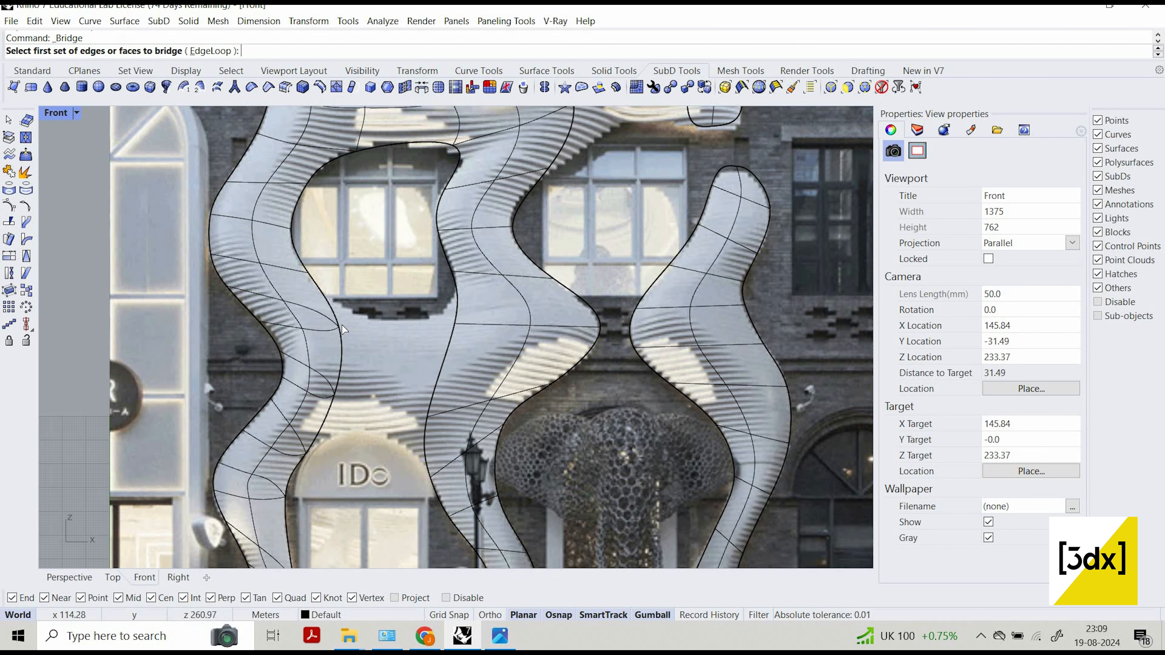
pyautogui.click(343, 351)
pyautogui.click(344, 356)
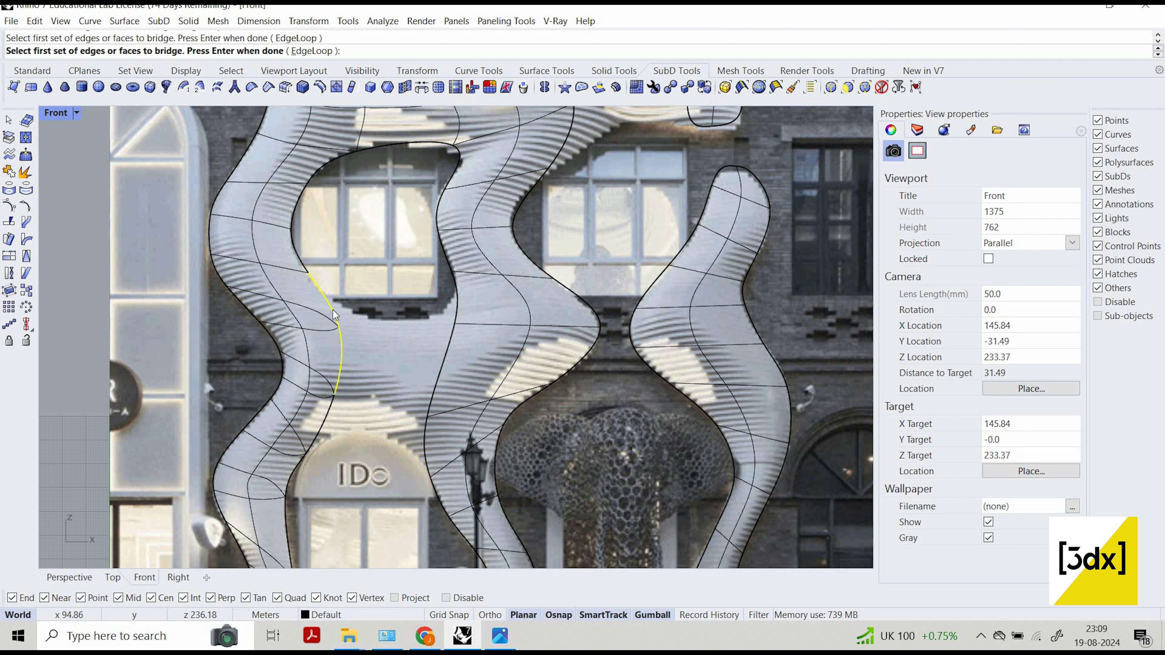
pyautogui.keyDown('ctrl'); pyautogui.click(337, 329); pyautogui.keyUp('ctrl')
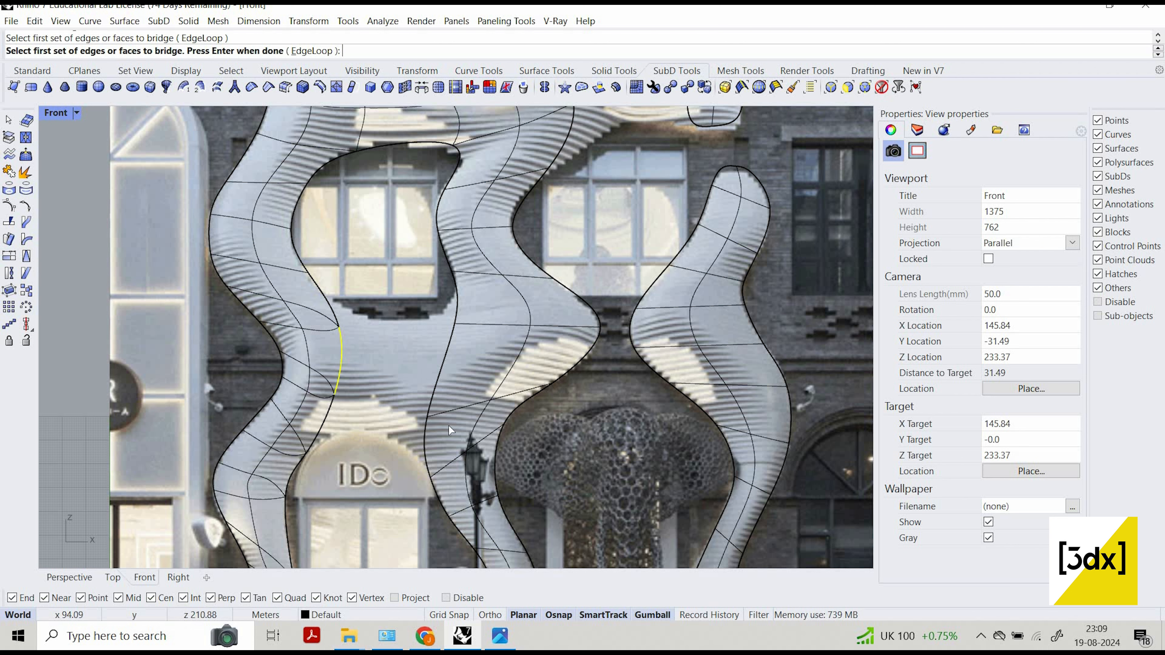
pyautogui.click(424, 431)
pyautogui.press('Return')
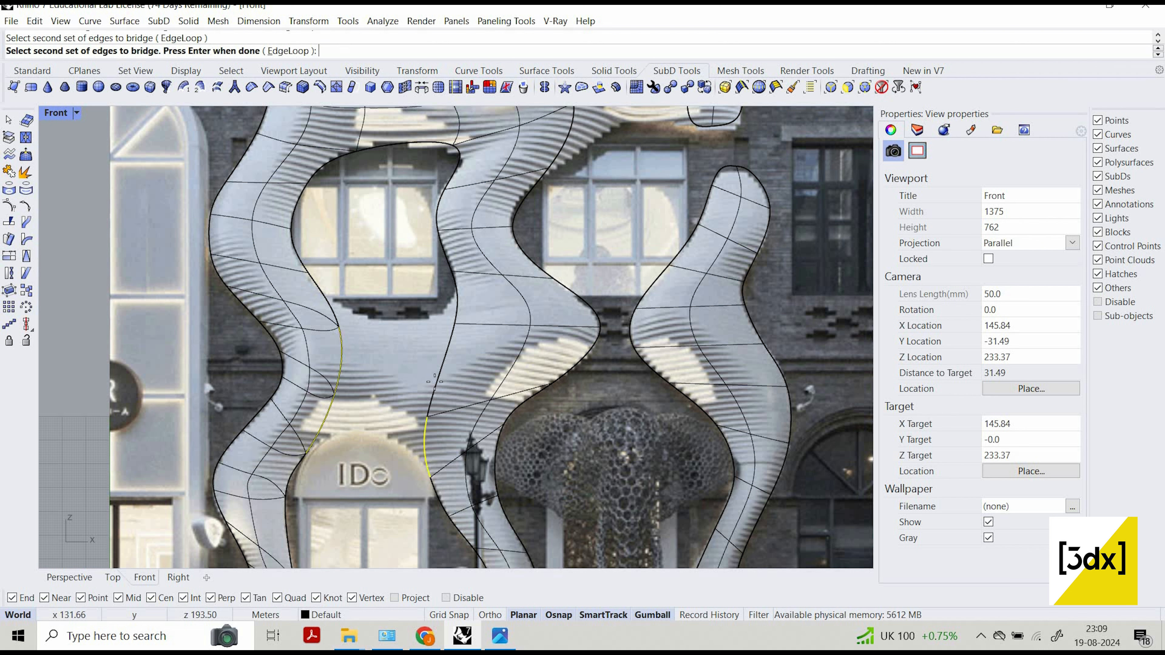
pyautogui.click(432, 379)
pyautogui.press('Return')
pyautogui.press('Return')
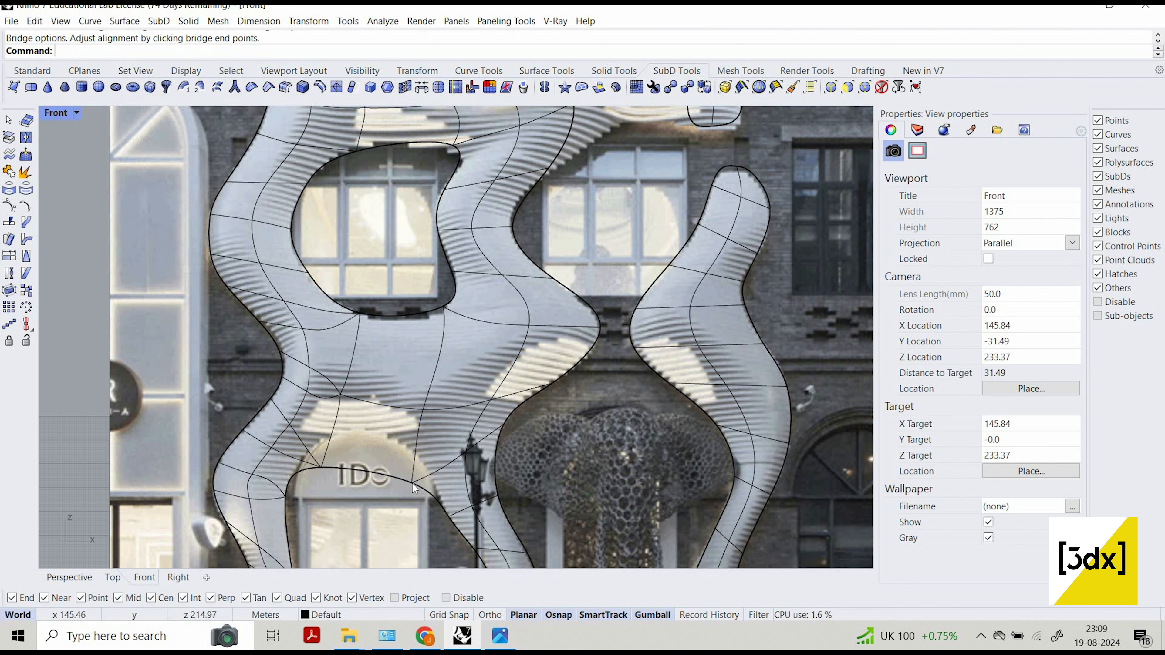
# Move the SubD vertex where the new bridge's lower edge meets the central column up and slightly left onto the doorway arch.
pyautogui.scroll(8, 409, 487)
pyautogui.click(452, 527)
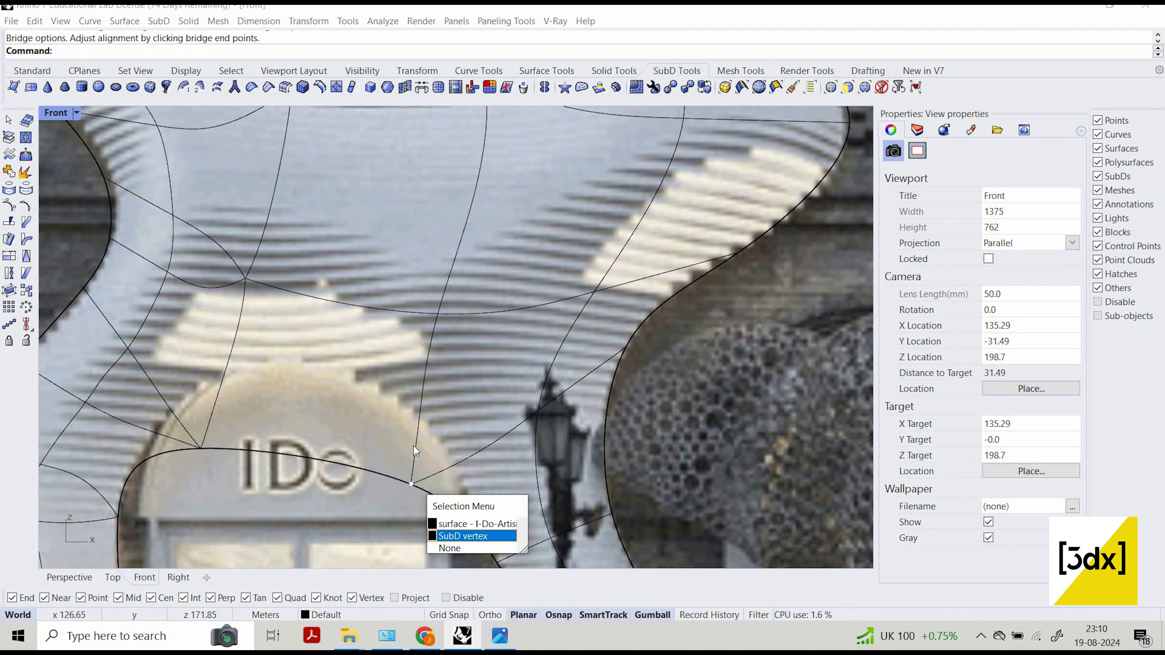
pyautogui.click(462, 536)
pyautogui.moveTo(449, 483); pyautogui.dragTo(436, 412)
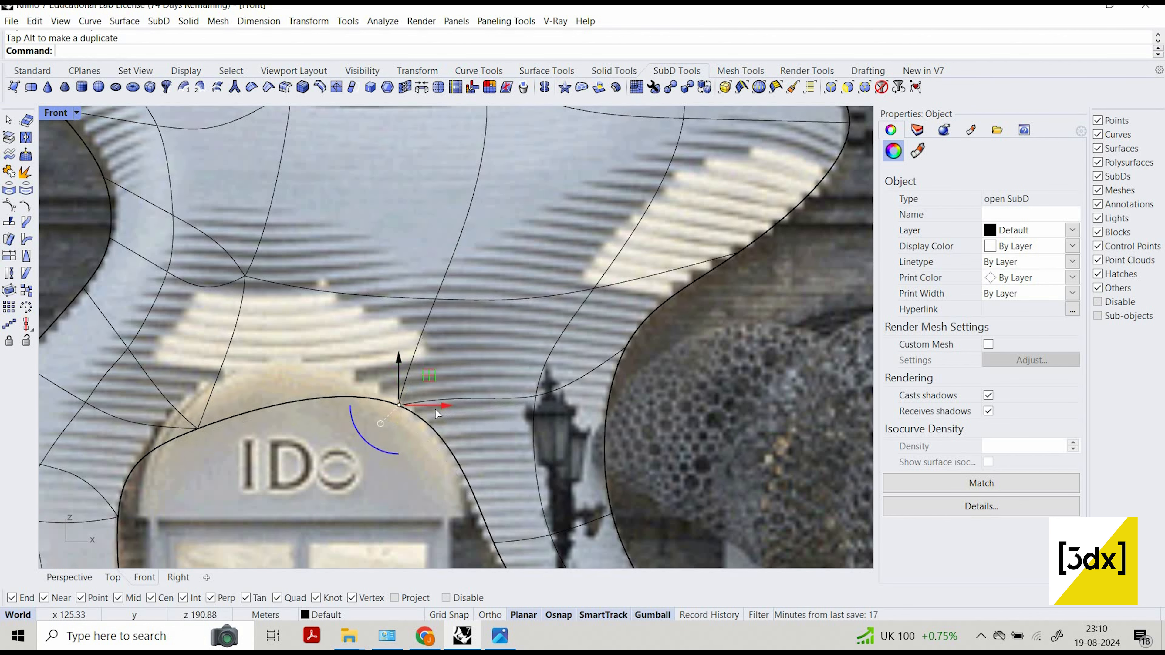
# Raise the SubD vertex where the new bridge's lower edge meets the left column to follow the doorway arch.
pyautogui.scroll(5, 289, 428)
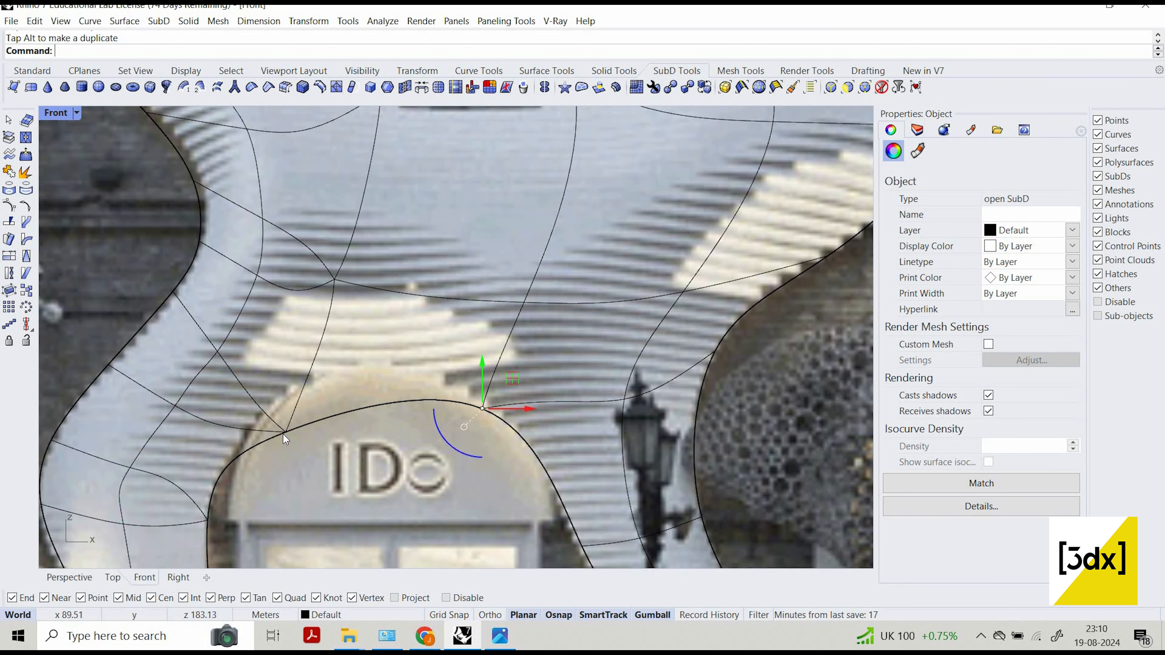
pyautogui.press('Escape')
pyautogui.click(288, 432)
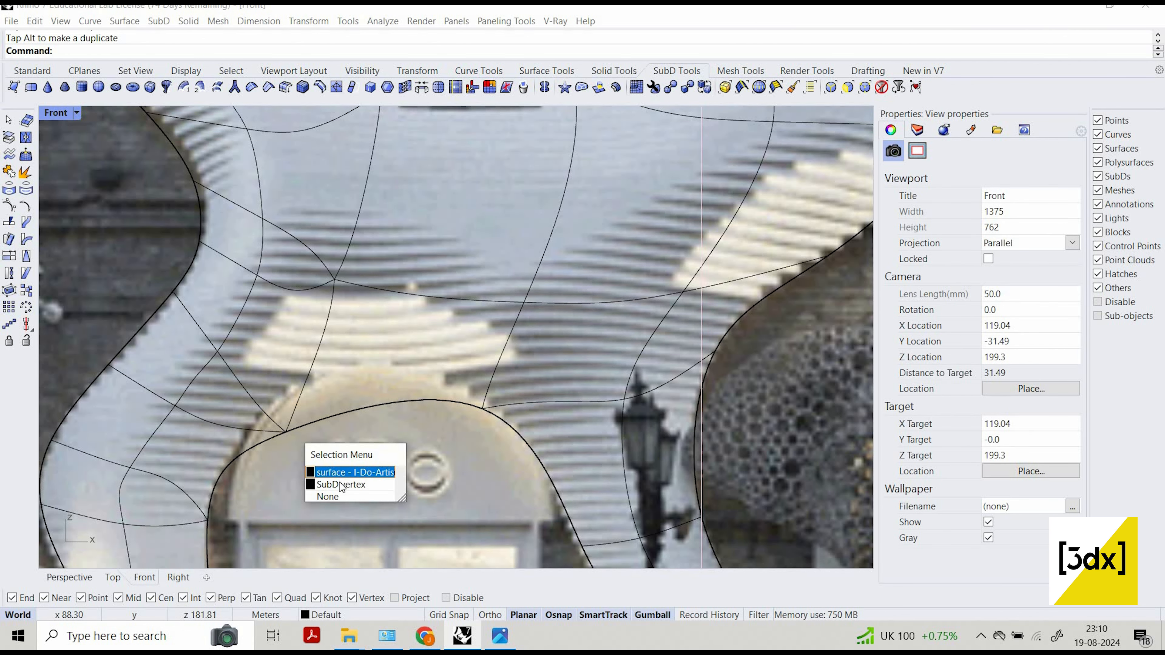
pyautogui.click(331, 484)
pyautogui.moveTo(286, 414); pyautogui.dragTo(318, 398)
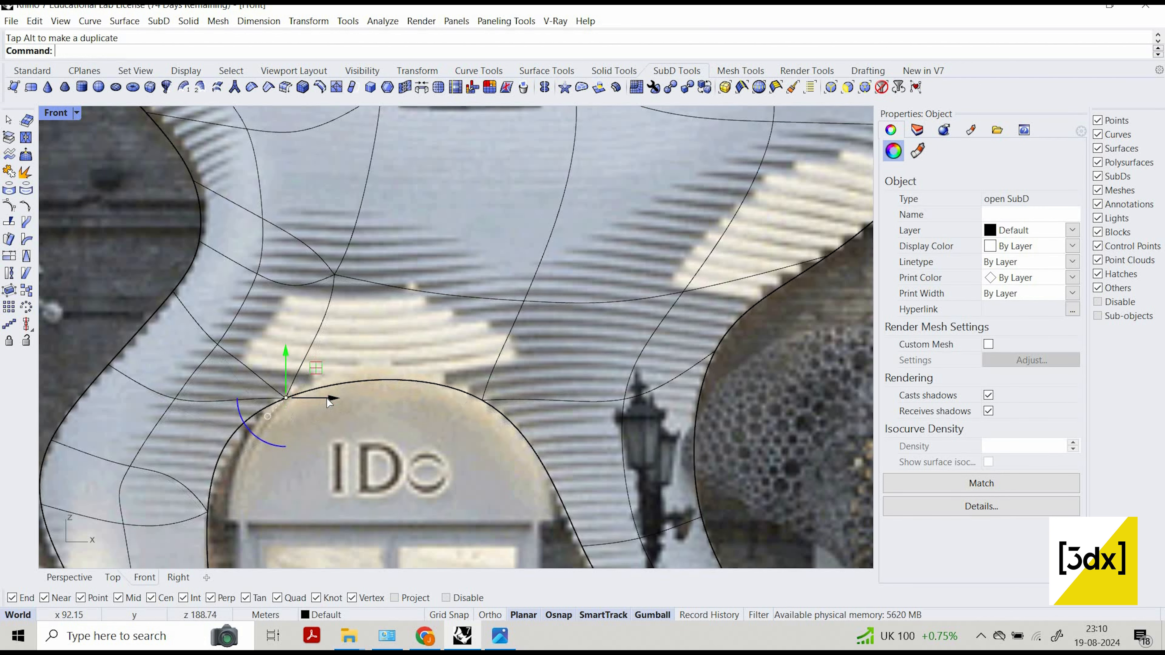
pyautogui.scroll(-4, 565, 351)
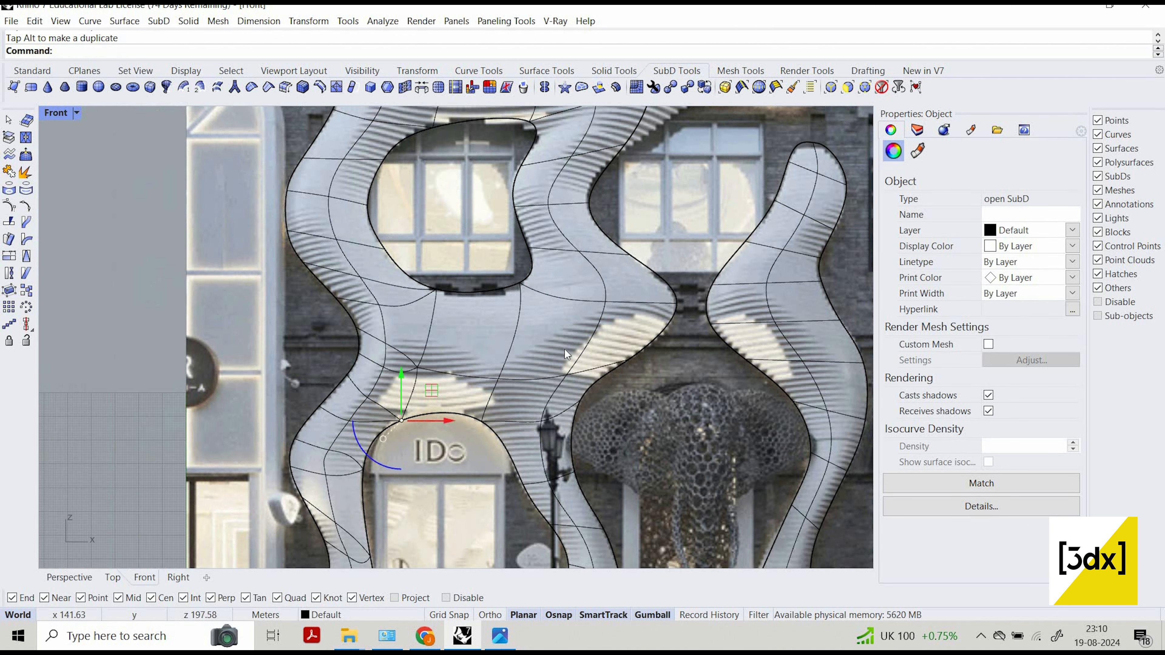
pyautogui.scroll(-3, 459, 362)
pyautogui.press('Escape')
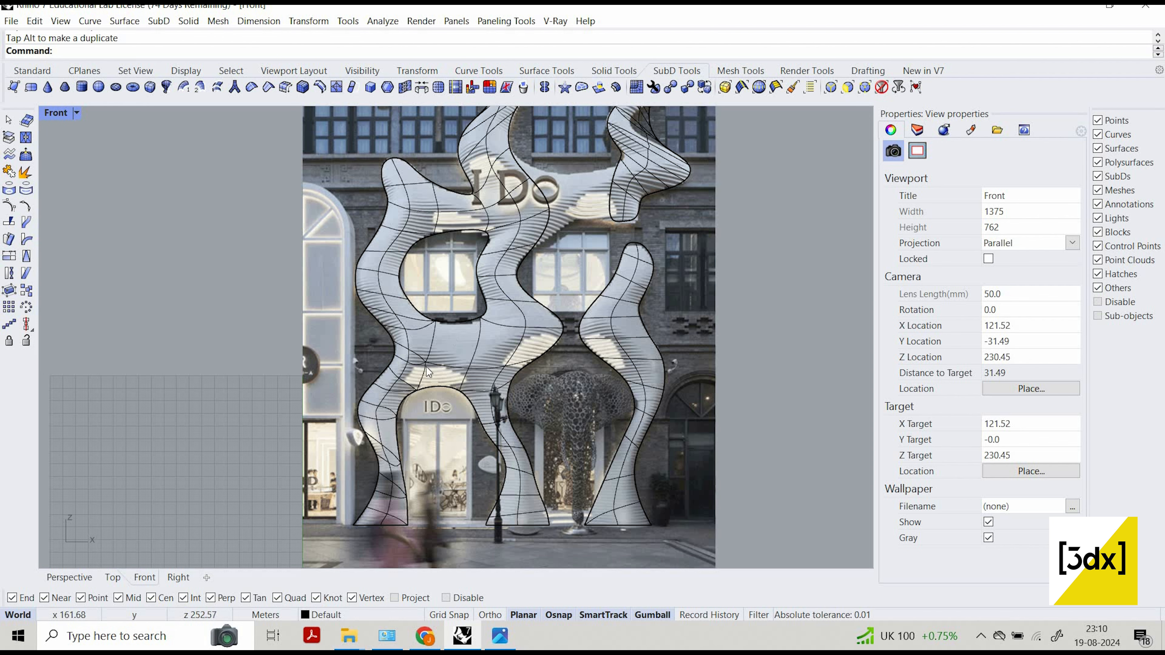
# Add creases to the two top corner vertices of the small SubD piece at the facade's upper left.
pyautogui.scroll(-3, 527, 246)
pyautogui.scroll(5, 511, 207)
pyautogui.scroll(-1, 214, 181)
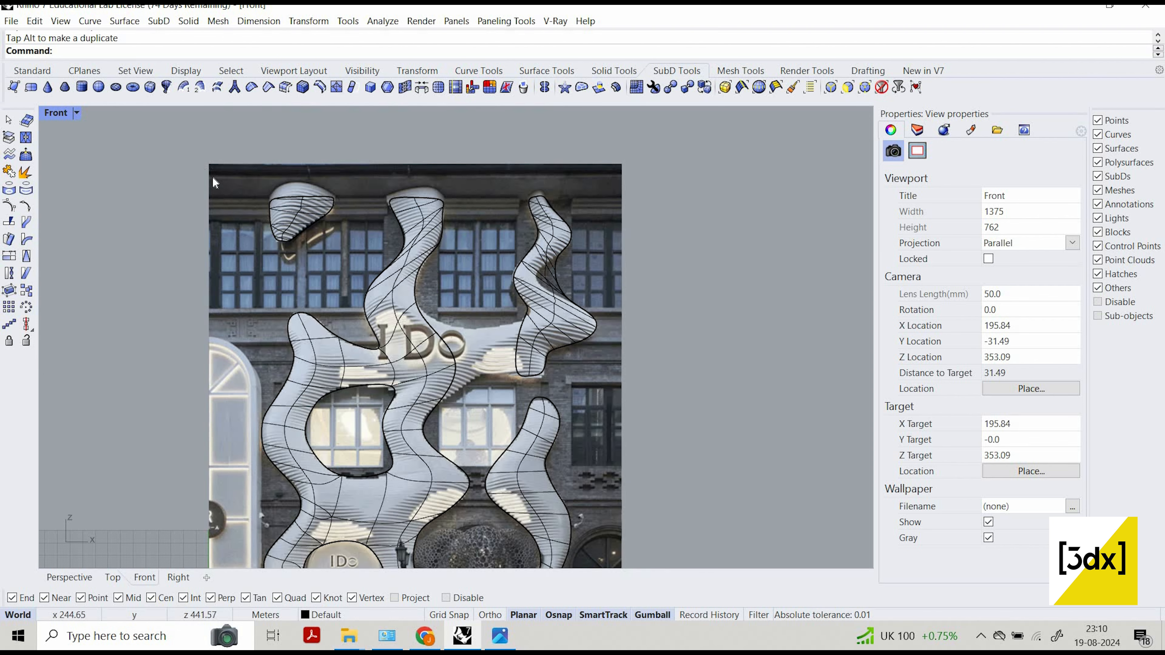
pyautogui.scroll(5, 226, 233)
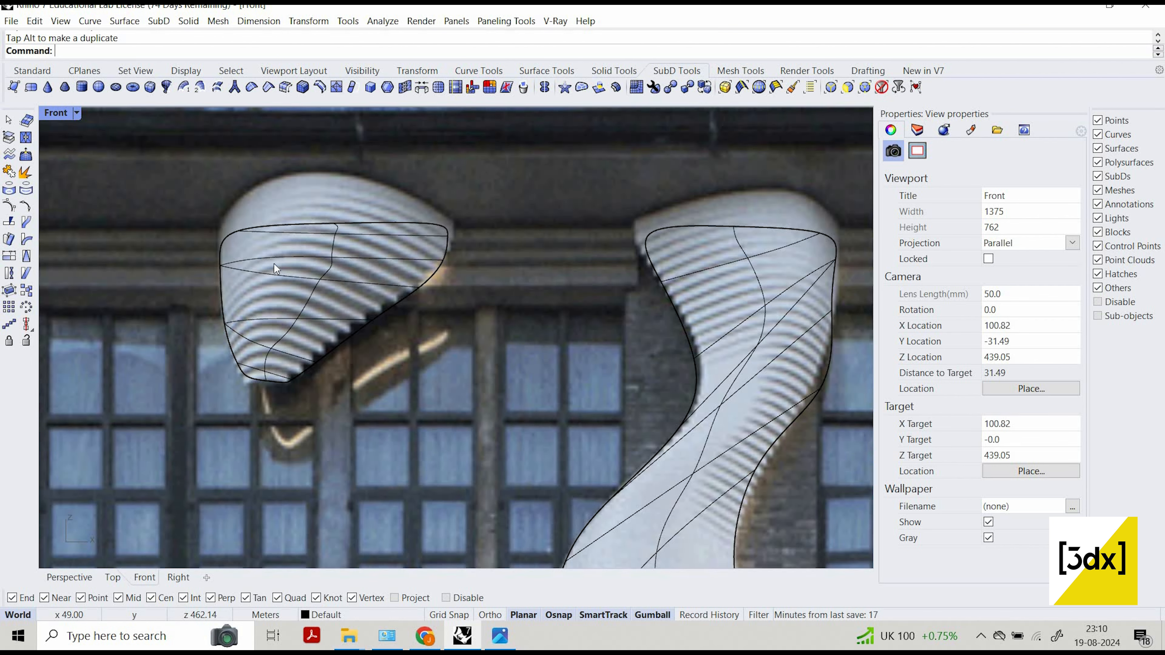
pyautogui.click(274, 264)
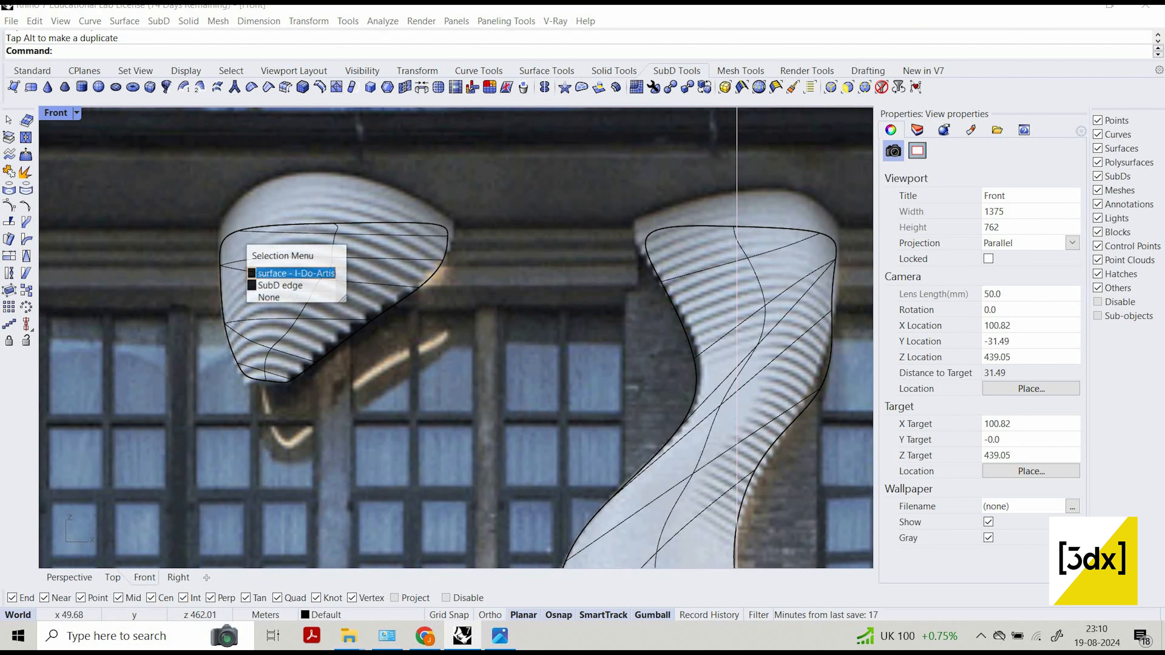
pyautogui.click(280, 285)
pyautogui.click(240, 228)
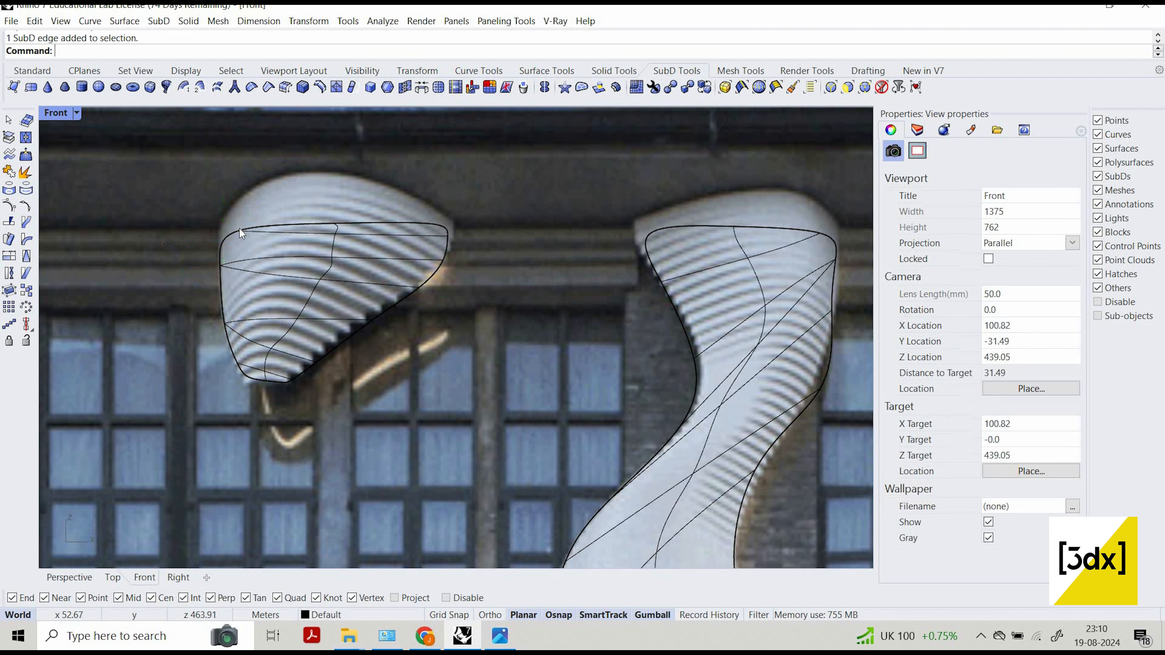
pyautogui.click(305, 278)
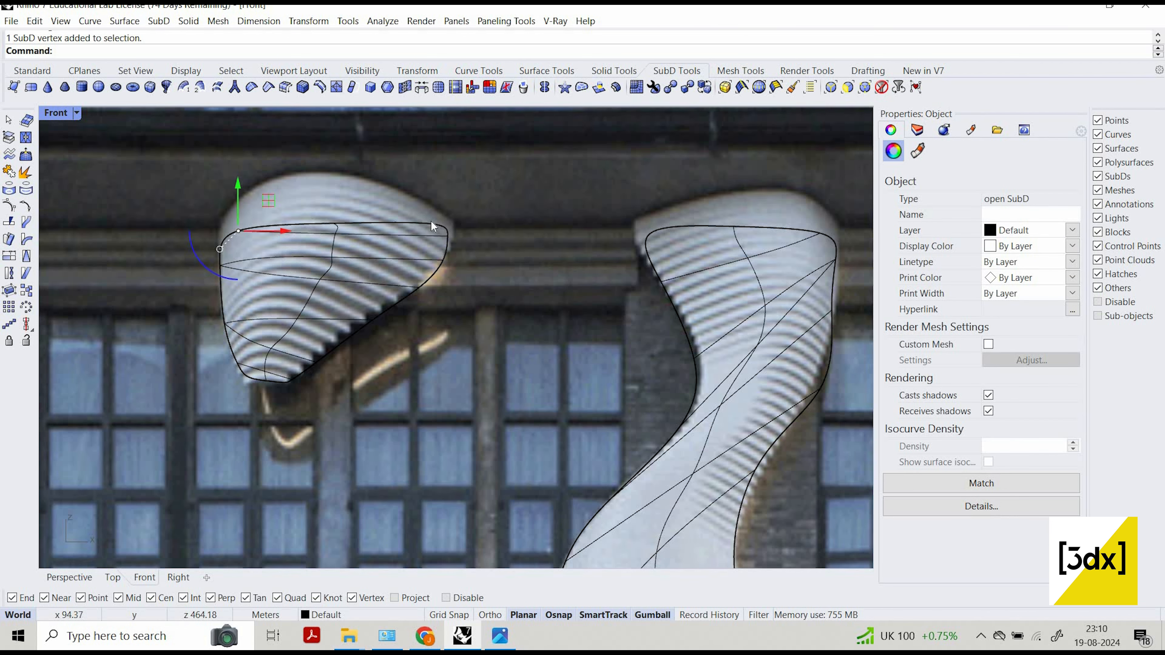
pyautogui.click(429, 223)
pyautogui.click(487, 271)
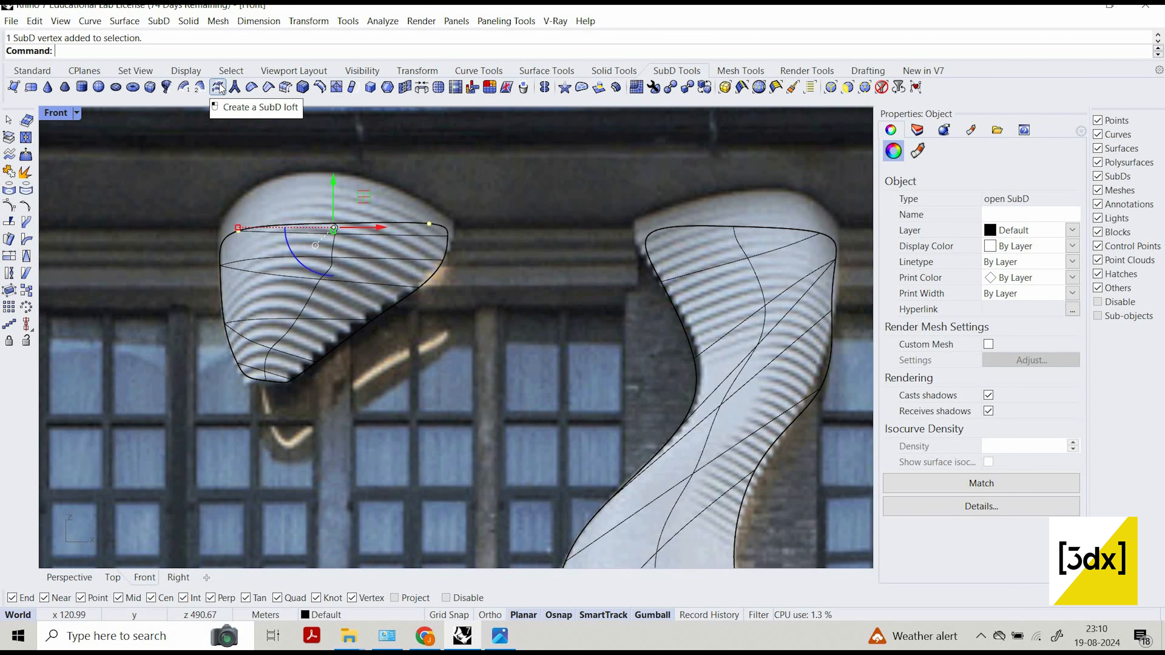
pyautogui.click(271, 87)
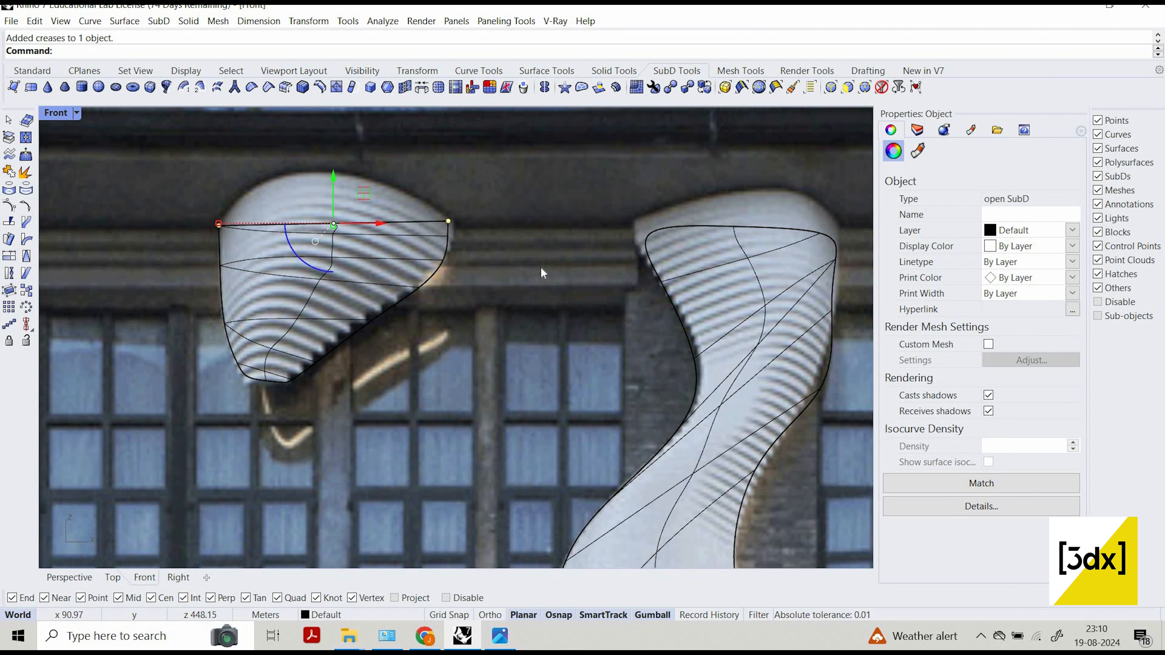
pyautogui.scroll(-3, 566, 255)
pyautogui.press('Escape')
pyautogui.scroll(6, 455, 255)
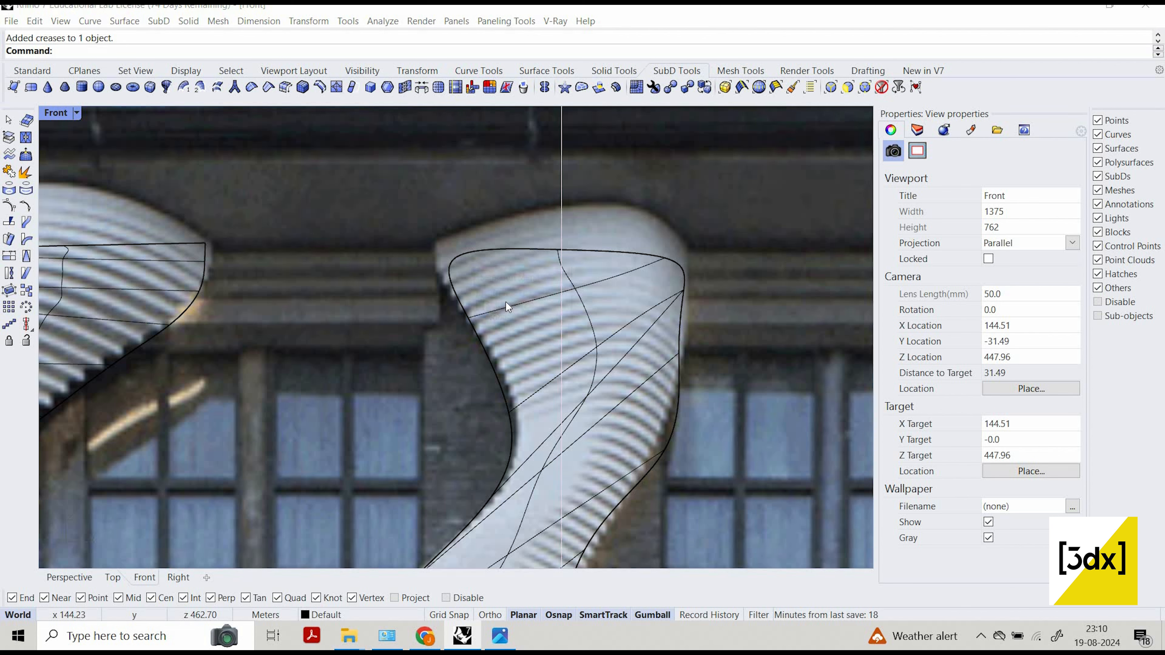
pyautogui.keyDown('ctrl'); pyautogui.keyDown('shift'); pyautogui.click(454, 257); pyautogui.keyUp('shift'); pyautogui.keyUp('ctrl')
pyautogui.click(506, 303)
pyautogui.keyDown('ctrl'); pyautogui.keyDown('shift'); pyautogui.click(664, 257); pyautogui.keyUp('shift'); pyautogui.keyUp('ctrl')
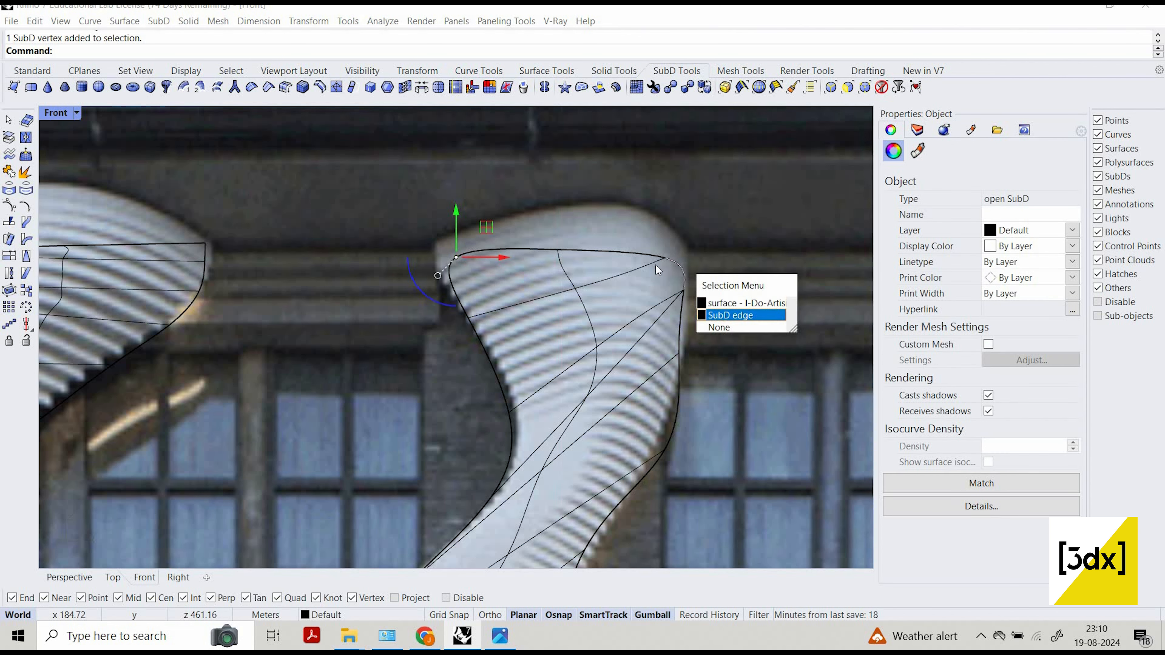
pyautogui.click(716, 305)
pyautogui.press('Escape')
pyautogui.keyDown('ctrl'); pyautogui.keyDown('shift'); pyautogui.click(665, 258); pyautogui.keyUp('shift'); pyautogui.keyUp('ctrl')
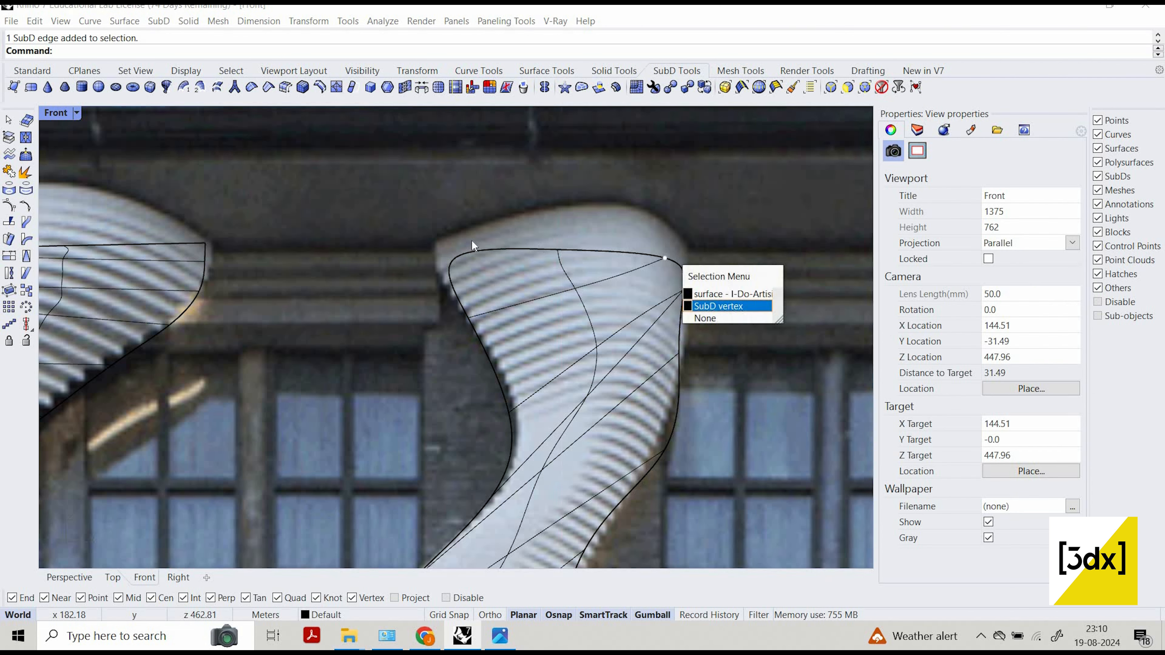
pyautogui.click(715, 305)
pyautogui.keyDown('ctrl'); pyautogui.keyDown('shift'); pyautogui.click(506, 306); pyautogui.keyUp('shift'); pyautogui.keyUp('ctrl')
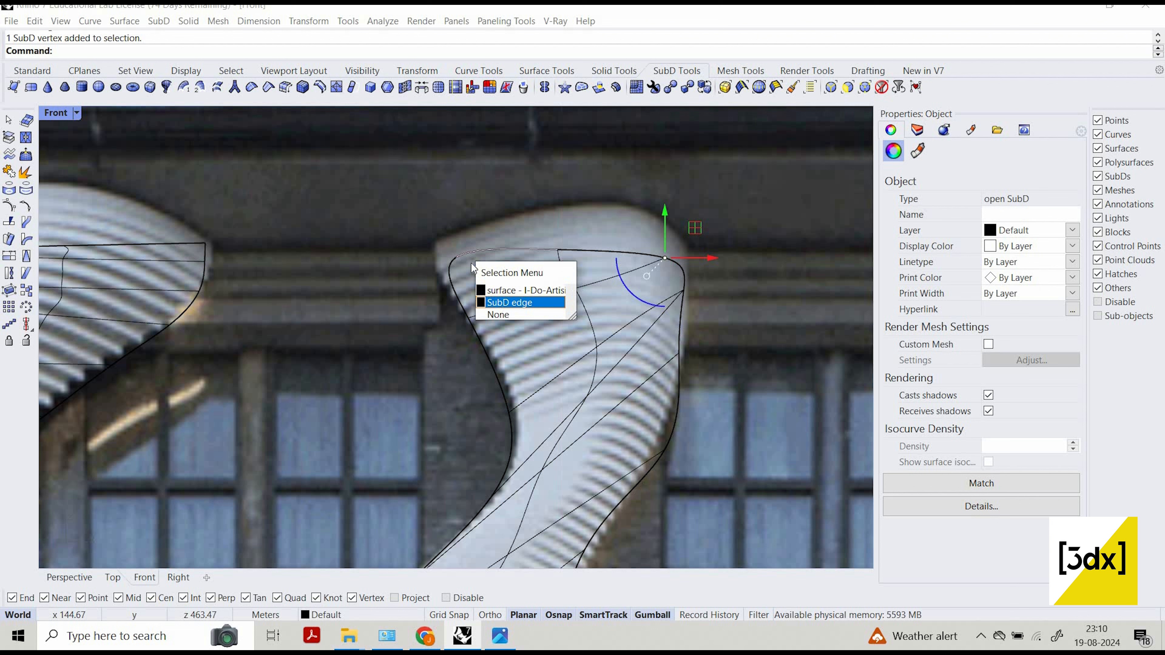
pyautogui.click(506, 303)
pyautogui.press('Escape')
# Add creases to the two top corner vertices of the central column.
pyautogui.keyDown('ctrl'); pyautogui.keyDown('shift'); pyautogui.click(457, 258); pyautogui.keyUp('shift'); pyautogui.keyUp('ctrl')
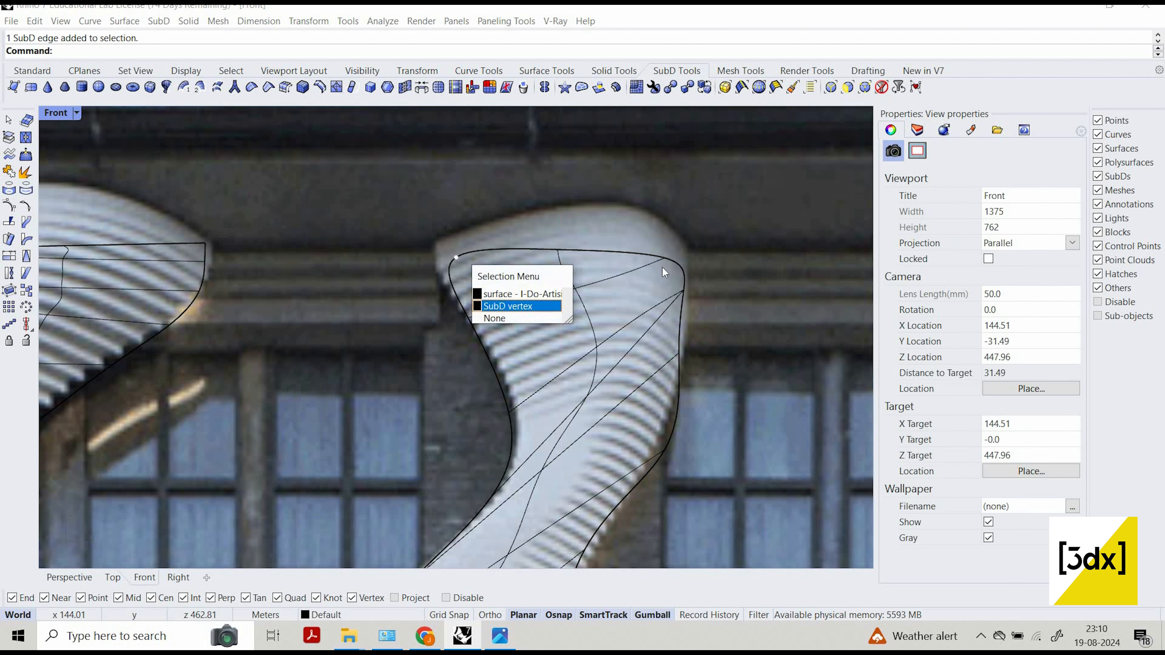
pyautogui.click(500, 290)
pyautogui.keyDown('ctrl'); pyautogui.keyDown('shift'); pyautogui.click(665, 259); pyautogui.keyUp('shift'); pyautogui.keyUp('ctrl')
pyautogui.click(697, 307)
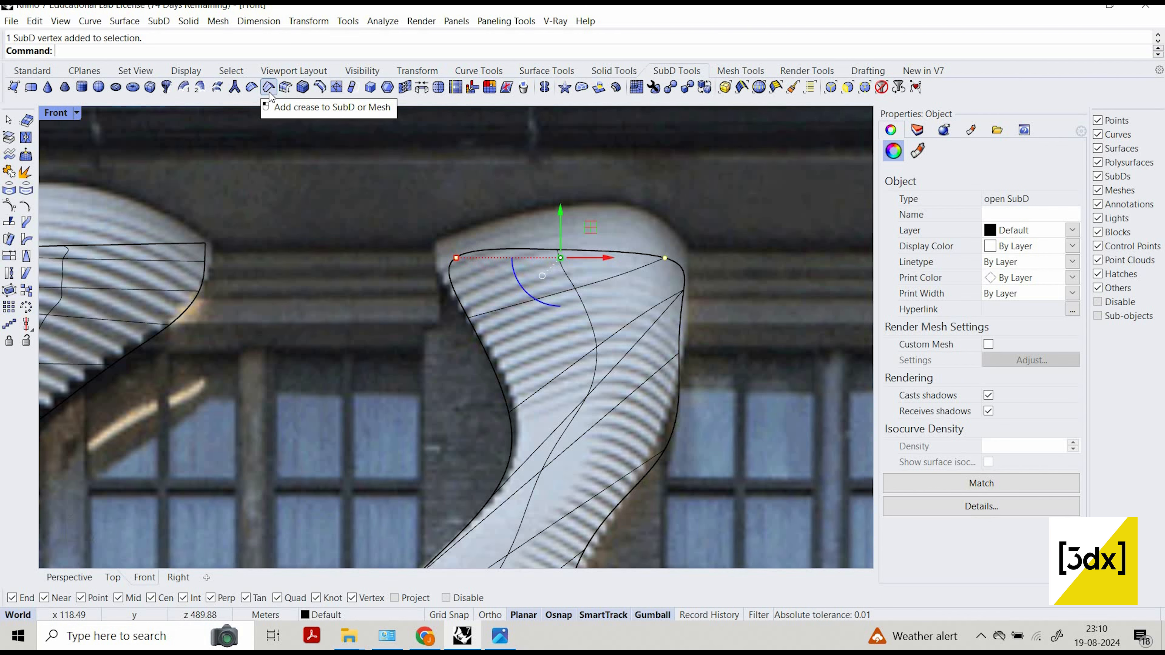
pyautogui.click(270, 92)
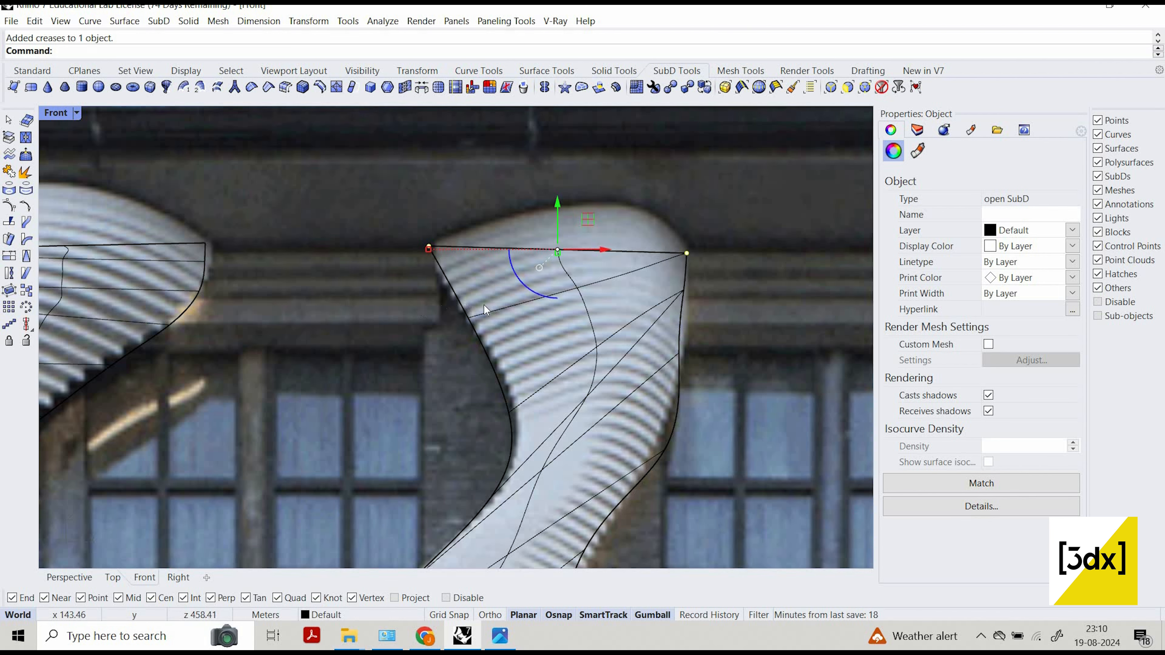
# Add creases to the two top corner vertices of the right column.
pyautogui.scroll(-3, 484, 305)
pyautogui.scroll(-3, 638, 292)
pyautogui.scroll(8, 599, 272)
pyautogui.click(513, 255)
pyautogui.scroll(8, 608, 279)
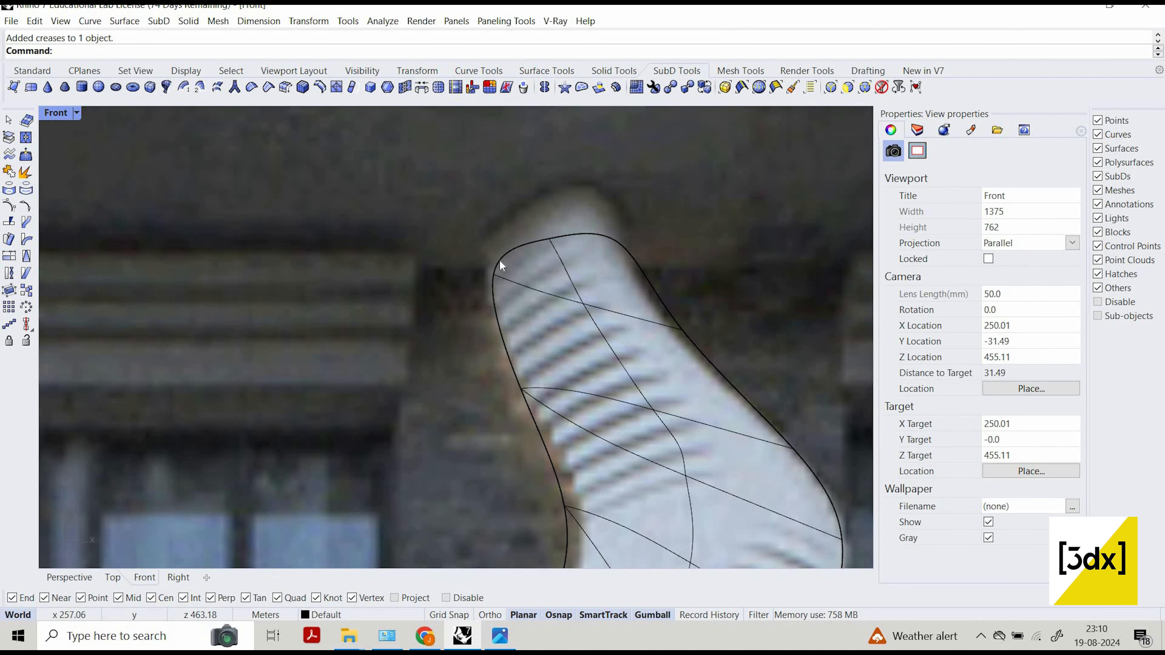
pyautogui.click(562, 329)
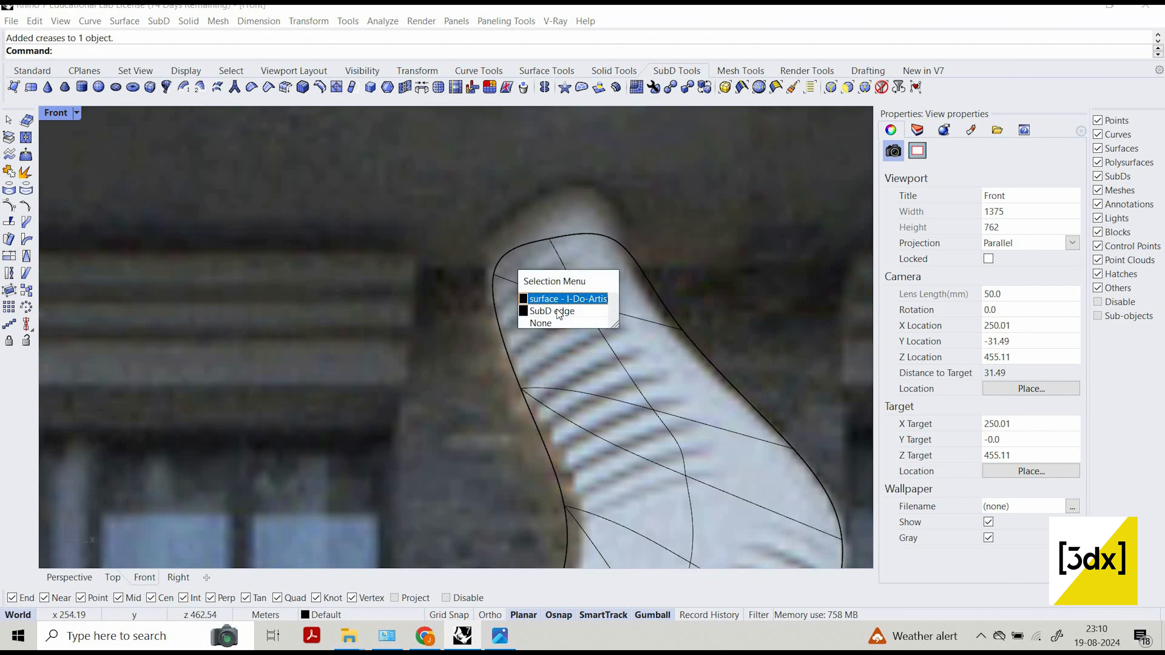
pyautogui.click(615, 246)
pyautogui.click(621, 244)
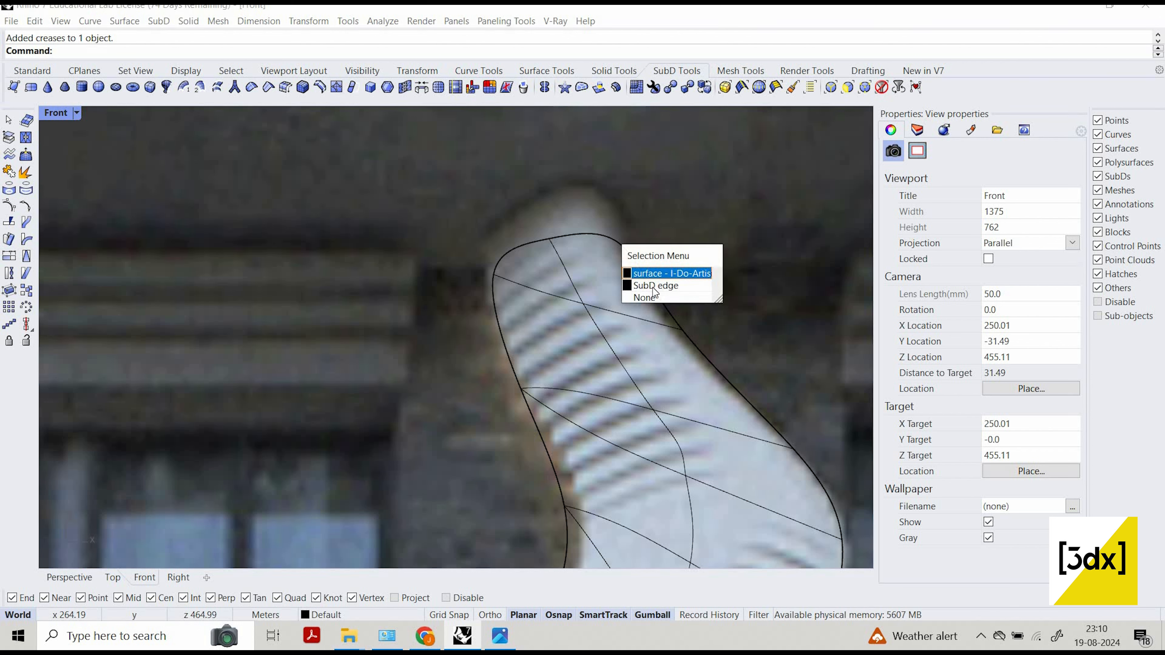
pyautogui.click(619, 245)
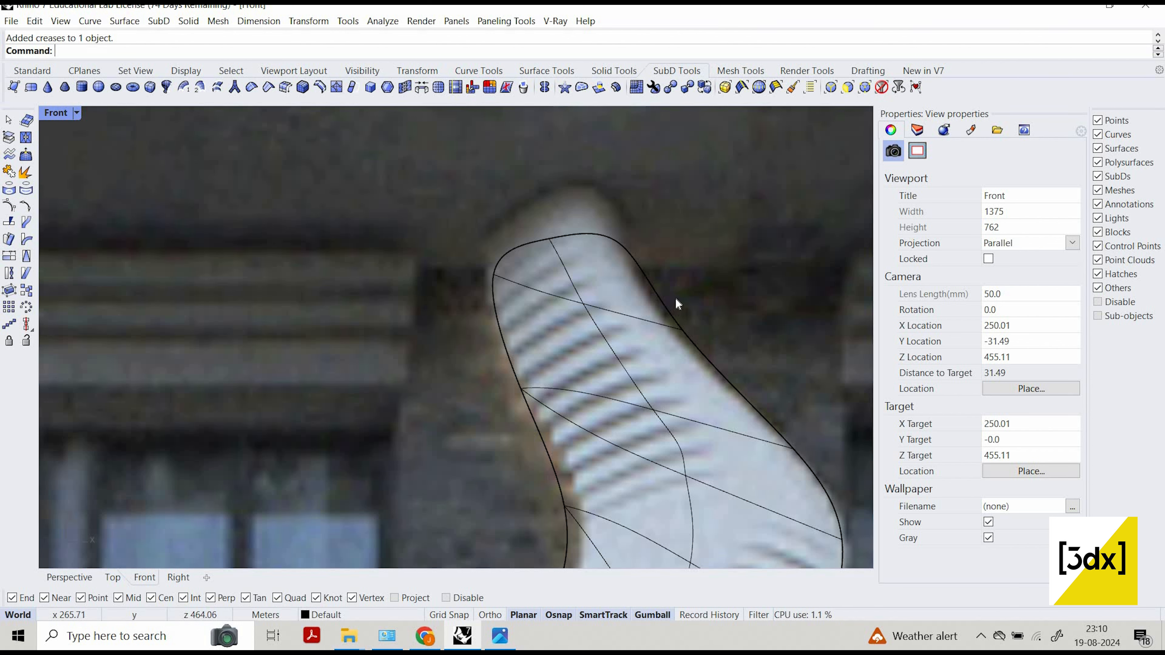
pyautogui.keyDown('ctrl'); pyautogui.keyDown('shift'); pyautogui.click(635, 251); pyautogui.keyUp('shift'); pyautogui.keyUp('ctrl')
pyautogui.click(660, 293)
pyautogui.keyDown('ctrl'); pyautogui.keyDown('shift'); pyautogui.click(501, 265); pyautogui.keyUp('shift'); pyautogui.keyUp('ctrl')
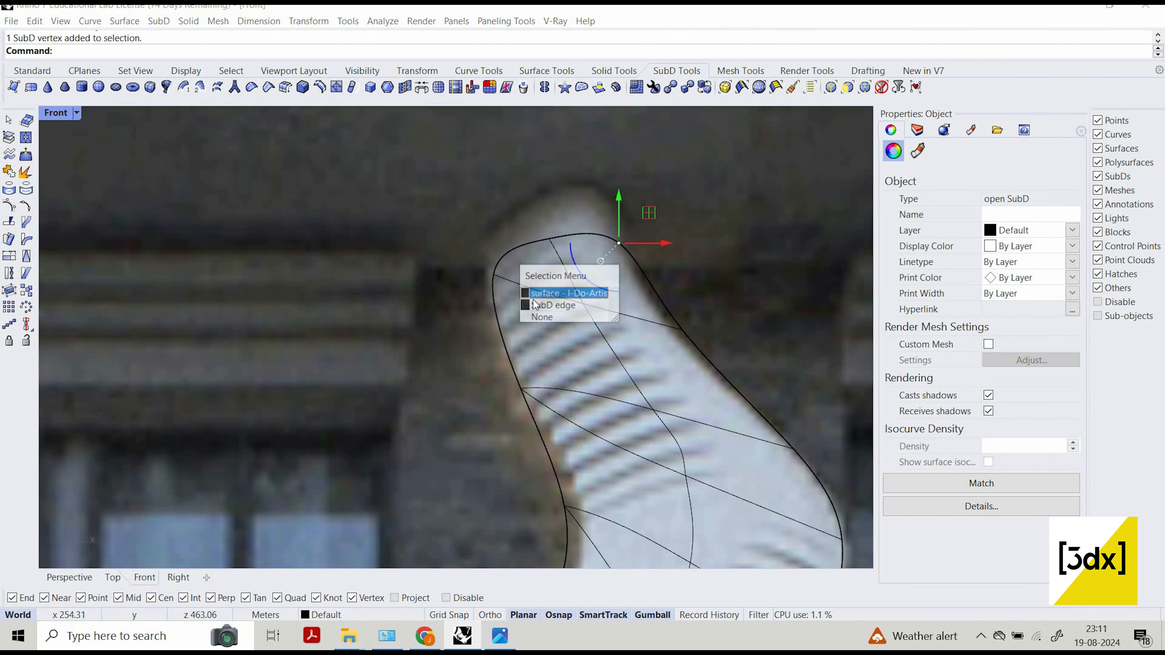
pyautogui.click(495, 271)
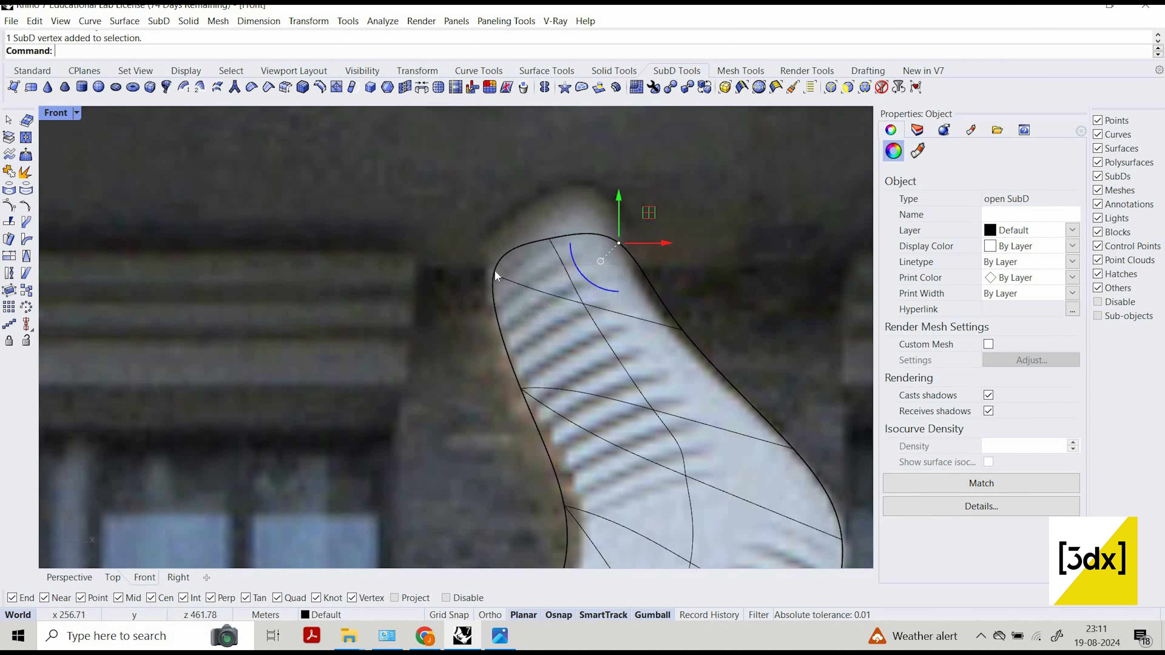
pyautogui.click(550, 321)
pyautogui.scroll(-10, 647, 326)
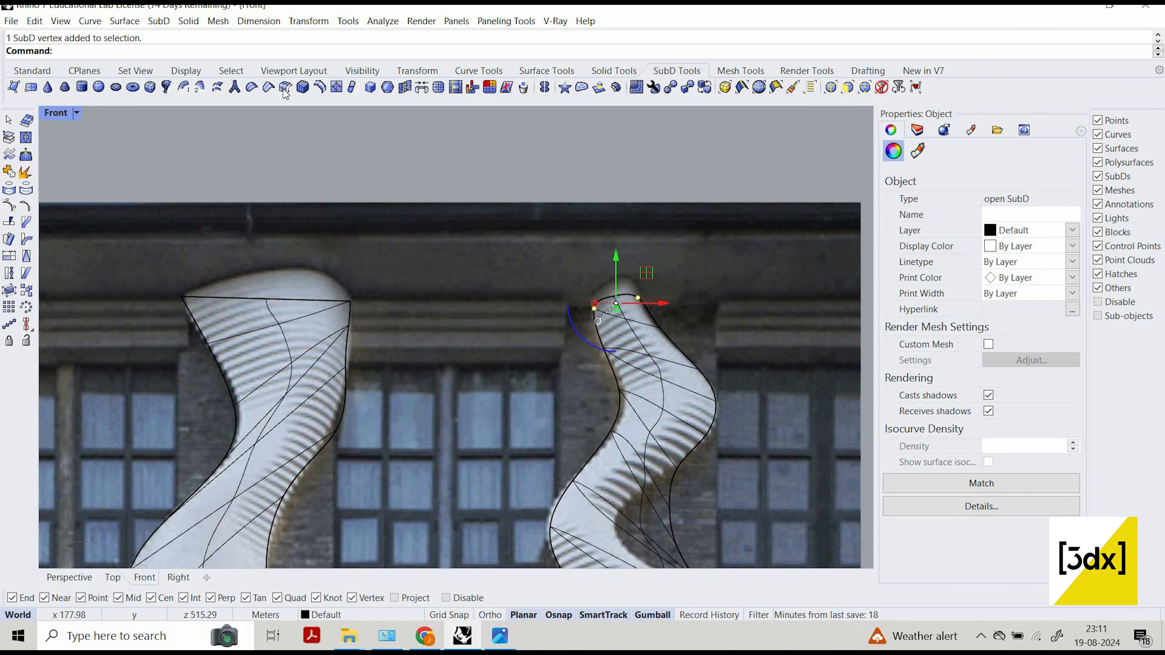
pyautogui.click(267, 87)
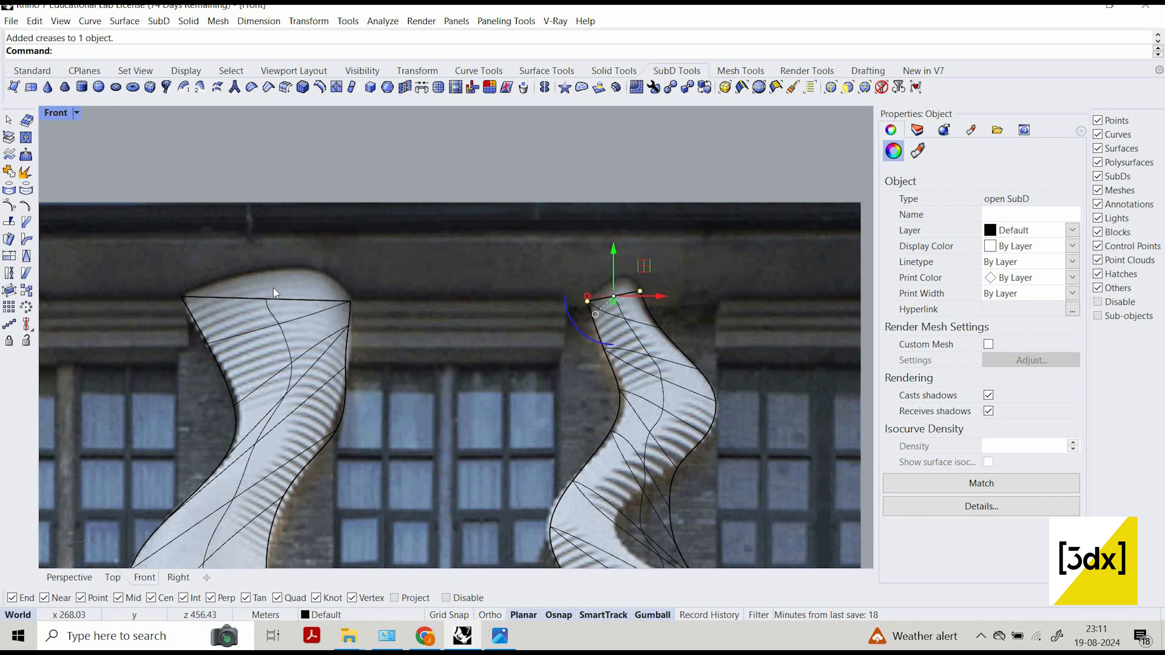
# Select both top edge segments of the small SubD piece at the facade's upper left.
pyautogui.scroll(-3, 273, 287)
pyautogui.click(211, 299)
pyautogui.scroll(5, 459, 330)
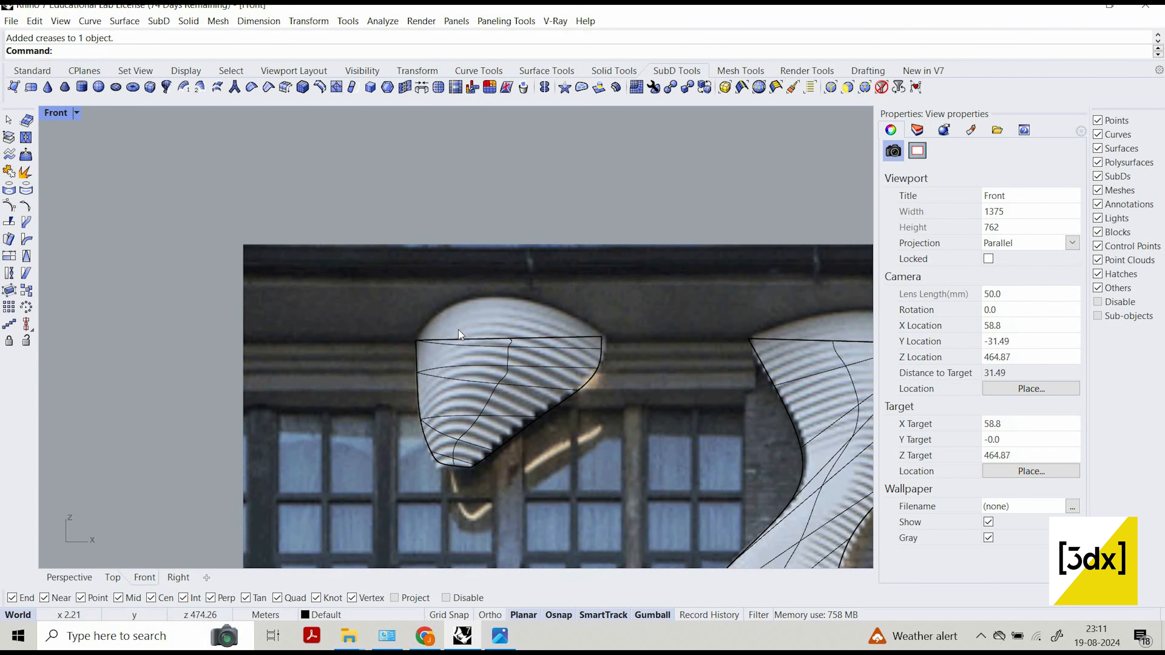
pyautogui.scroll(3, 459, 330)
pyautogui.keyDown('ctrl'); pyautogui.keyDown('shift'); pyautogui.click(551, 339); pyautogui.keyUp('shift'); pyautogui.keyUp('ctrl')
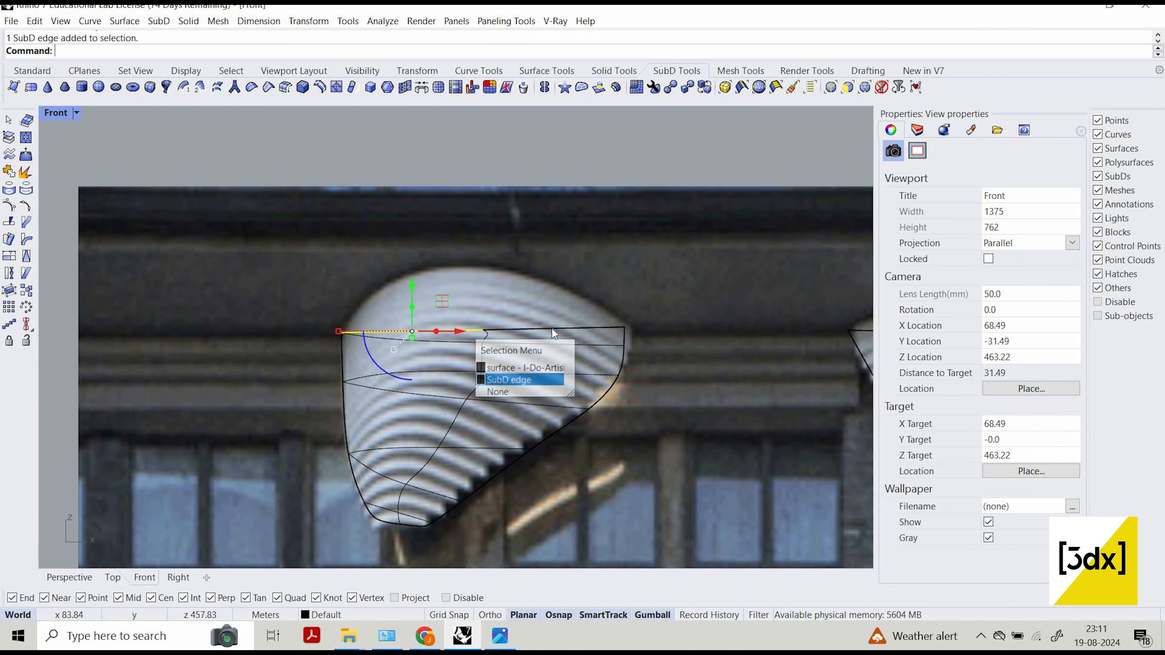
pyautogui.keyDown('ctrl'); pyautogui.keyDown('shift'); pyautogui.click(554, 330); pyautogui.keyUp('shift'); pyautogui.keyUp('ctrl')
pyautogui.click(556, 349)
# Add both top edge segments of the central column to the edge selection.
pyautogui.scroll(-5, 320, 340)
pyautogui.scroll(3, 464, 336)
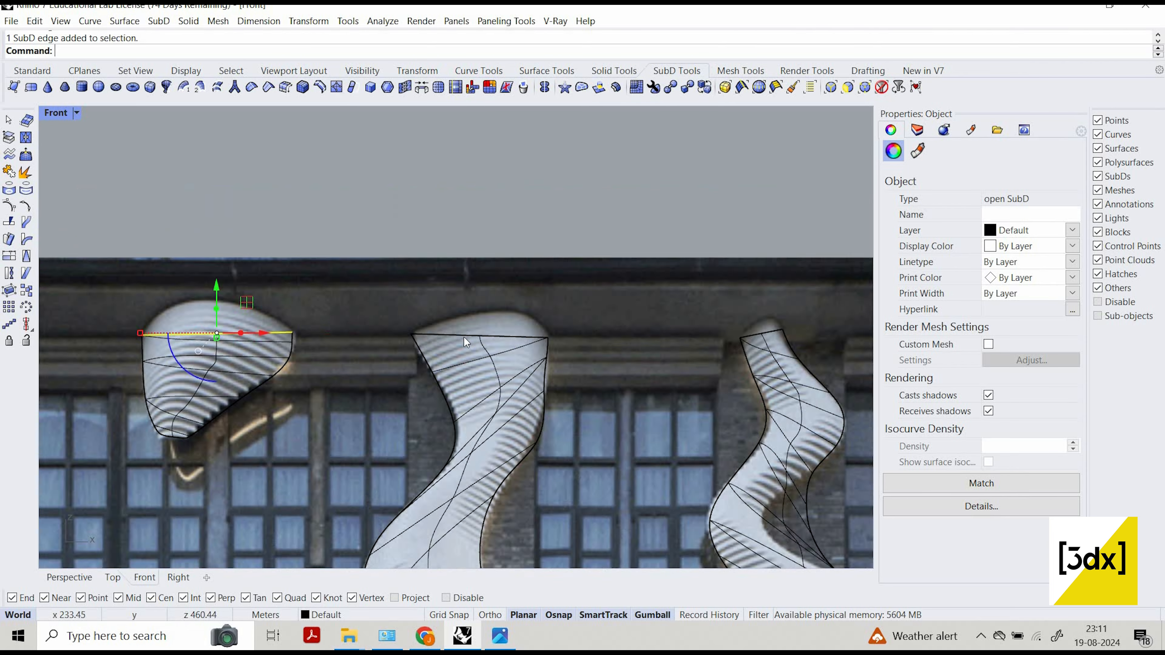
pyautogui.scroll(2, 464, 337)
pyautogui.moveTo(464, 337); pyautogui.dragTo(412, 334, button='right')
pyautogui.keyDown('ctrl'); pyautogui.keyDown('shift'); pyautogui.click(402, 331); pyautogui.keyUp('shift'); pyautogui.keyUp('ctrl')
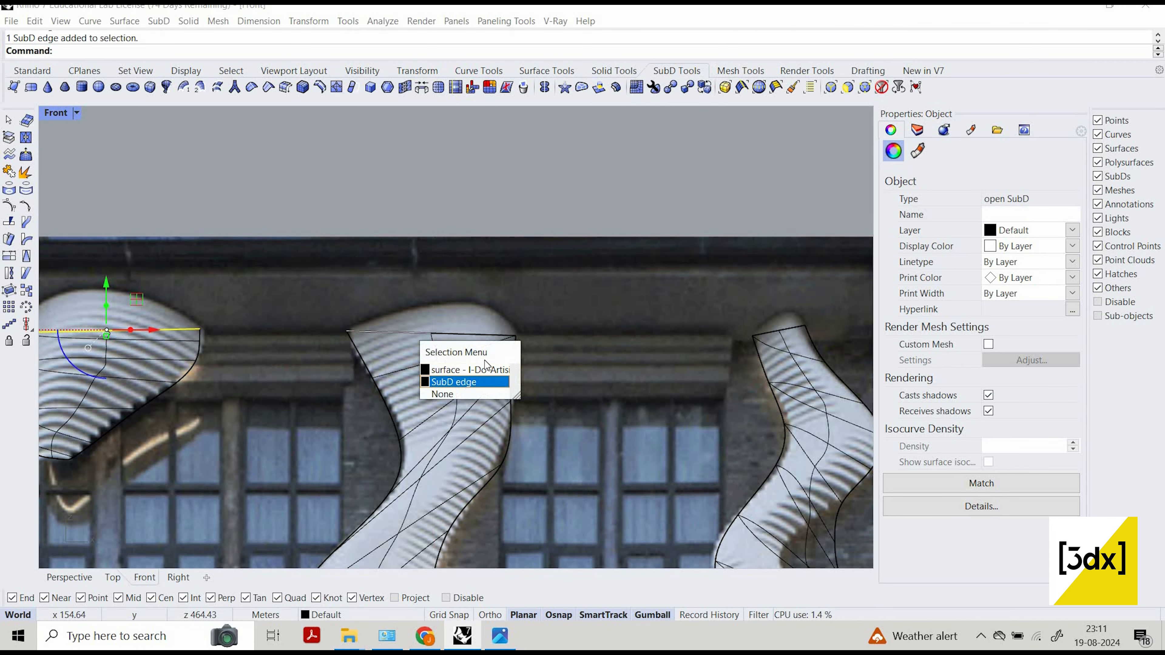
pyautogui.click(458, 382)
pyautogui.keyDown('ctrl'); pyautogui.keyDown('shift'); pyautogui.click(476, 333); pyautogui.keyUp('shift'); pyautogui.keyUp('ctrl')
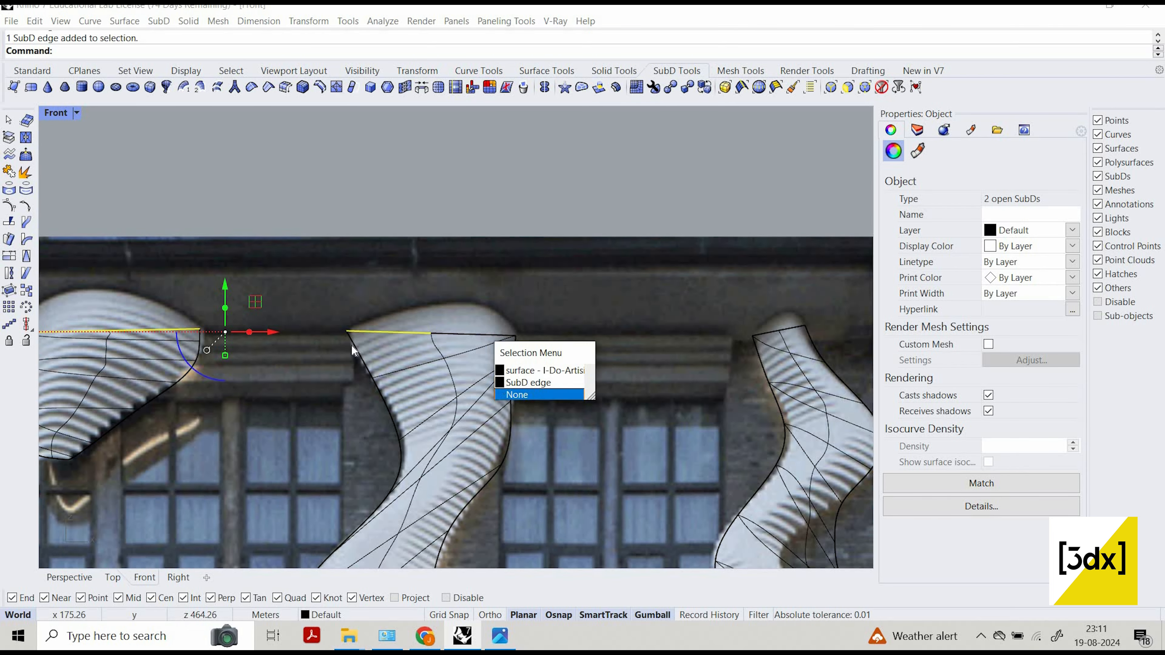
pyautogui.click(530, 382)
# Add both top edge segments of the right column to the edge selection.
pyautogui.scroll(-7, 537, 331)
pyautogui.moveTo(550, 331); pyautogui.dragTo(411, 333, button='right')
pyautogui.scroll(7, 489, 333)
pyautogui.moveTo(489, 332); pyautogui.dragTo(398, 324, button='right')
pyautogui.scroll(2, 398, 325)
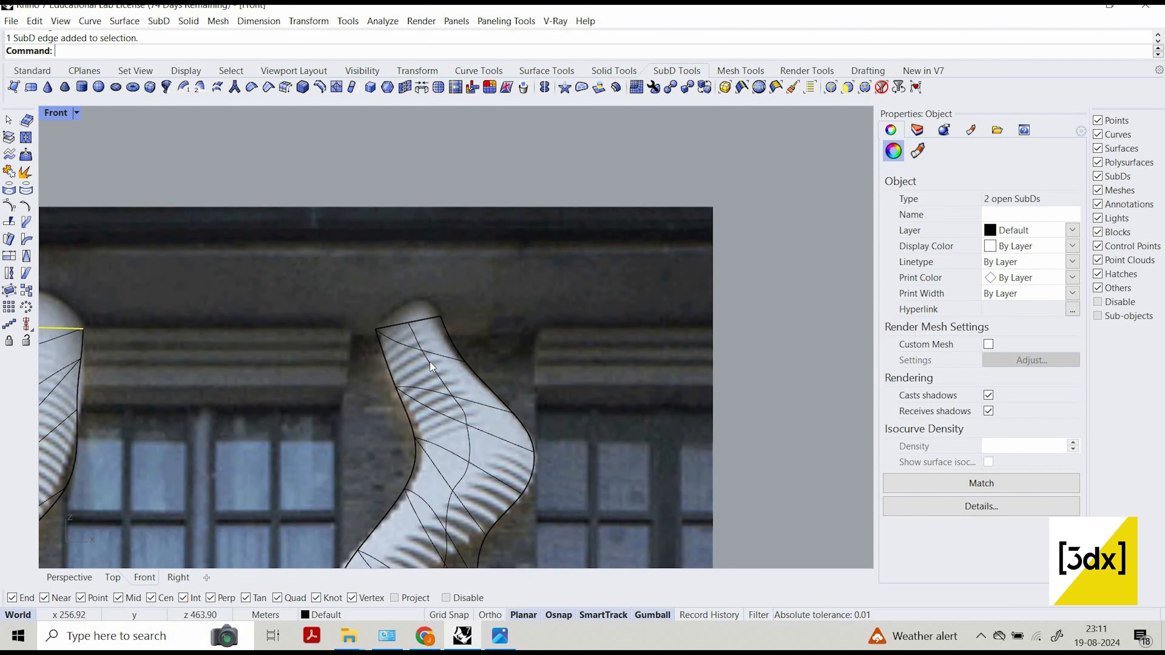
pyautogui.keyDown('ctrl'); pyautogui.keyDown('shift'); pyautogui.click(398, 325); pyautogui.keyUp('shift'); pyautogui.keyUp('ctrl')
pyautogui.click(442, 379)
pyautogui.keyDown('ctrl'); pyautogui.keyDown('shift'); pyautogui.click(436, 324); pyautogui.keyUp('shift'); pyautogui.keyUp('ctrl')
pyautogui.click(494, 370)
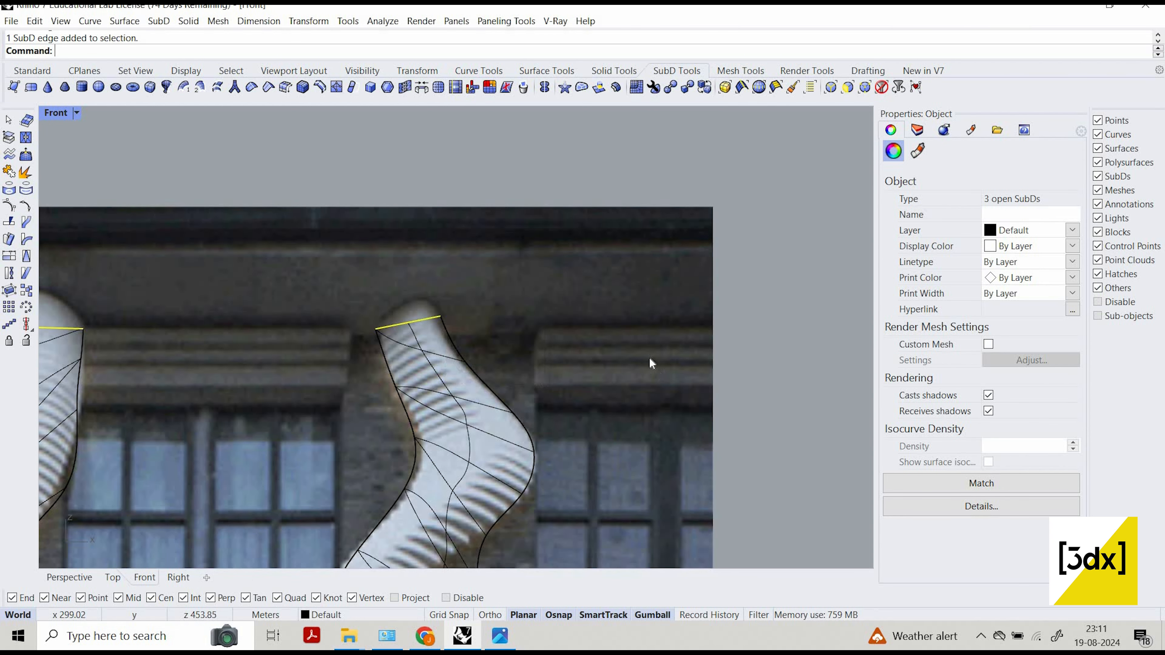
pyautogui.scroll(-3, 651, 363)
pyautogui.write('align')
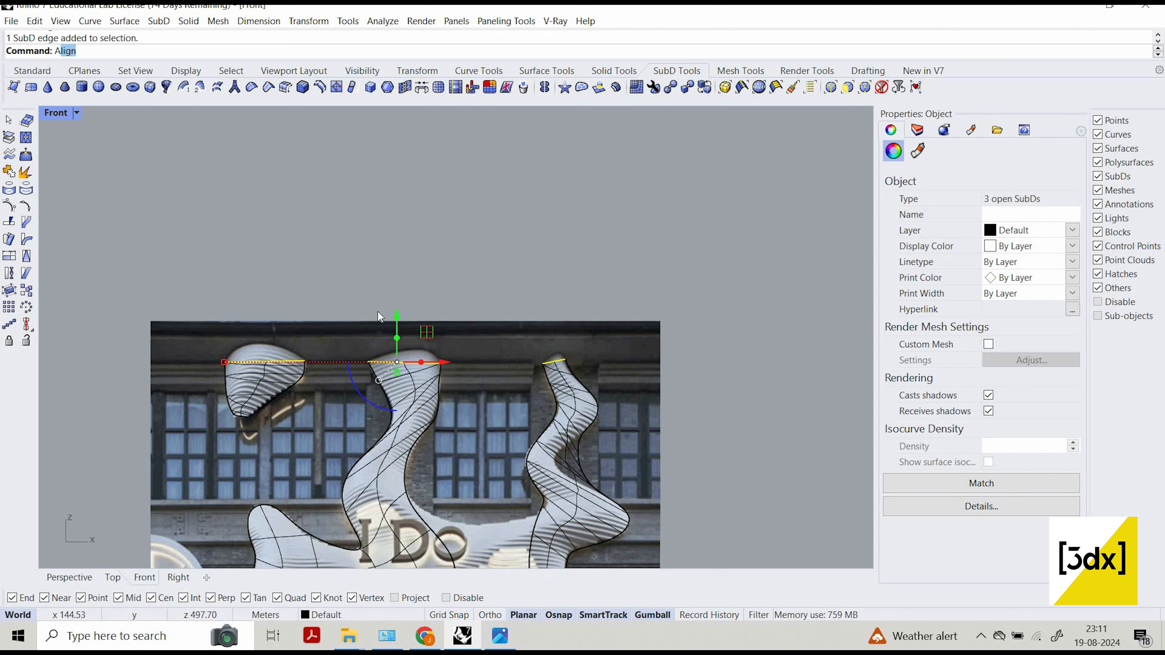
pyautogui.press('Return')
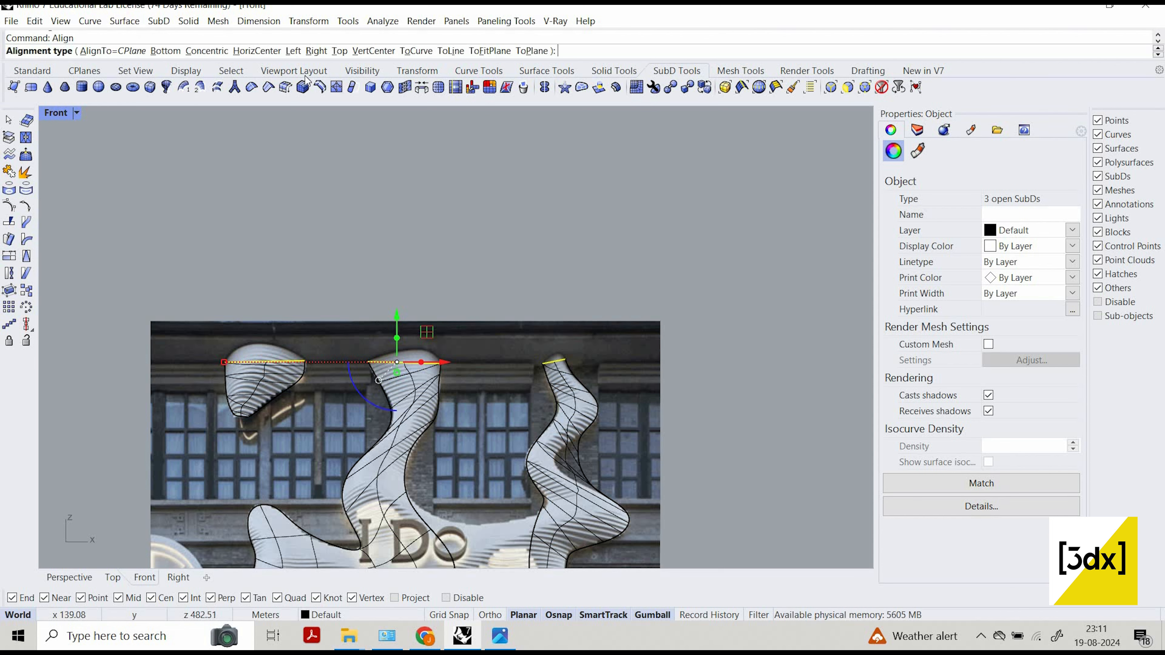
pyautogui.click(450, 50)
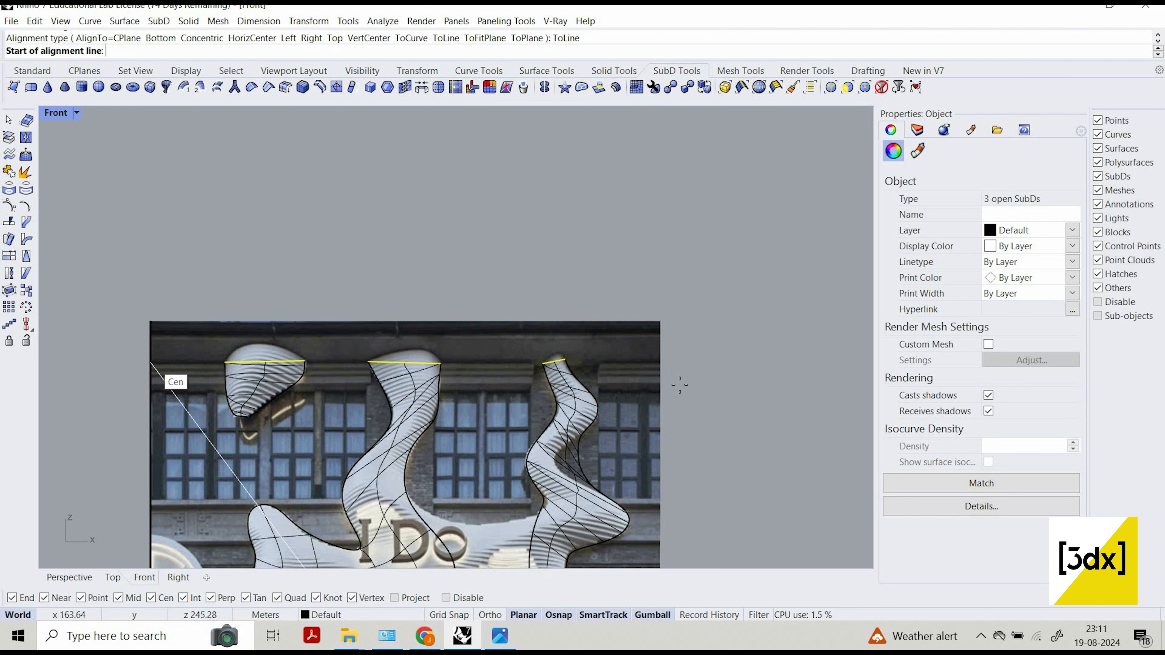
pyautogui.click(150, 362)
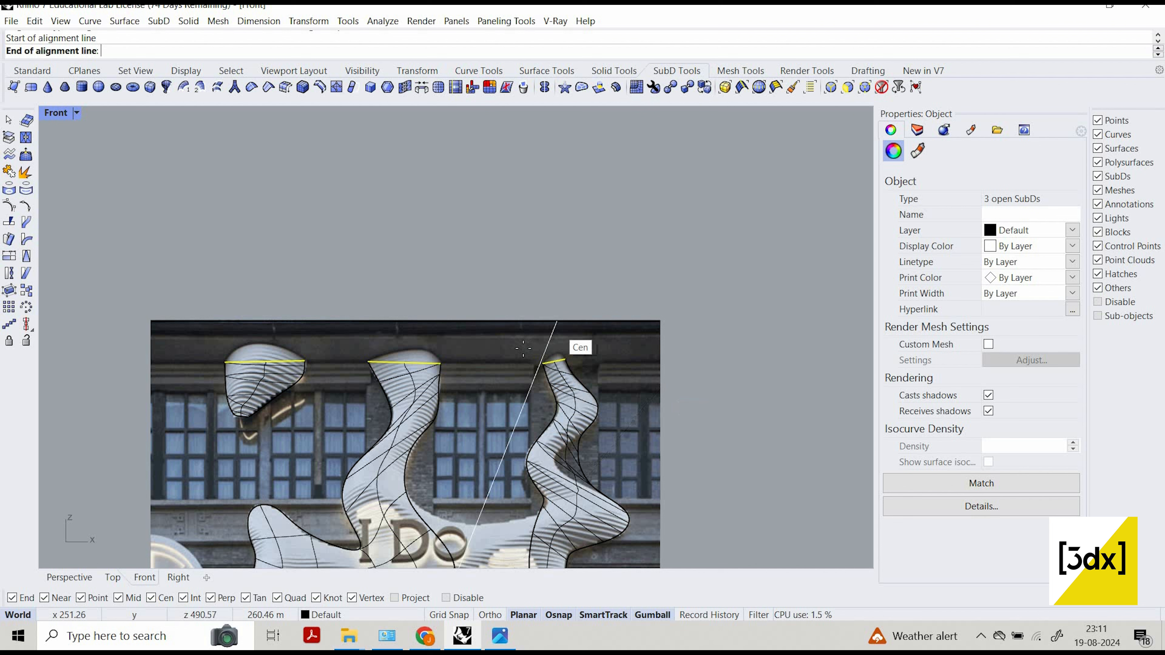
pyautogui.click(550, 329)
# Align the selected top edges of all three SubD pieces to a horizontal line just above them, using Align with ToLine.
pyautogui.press('Return')
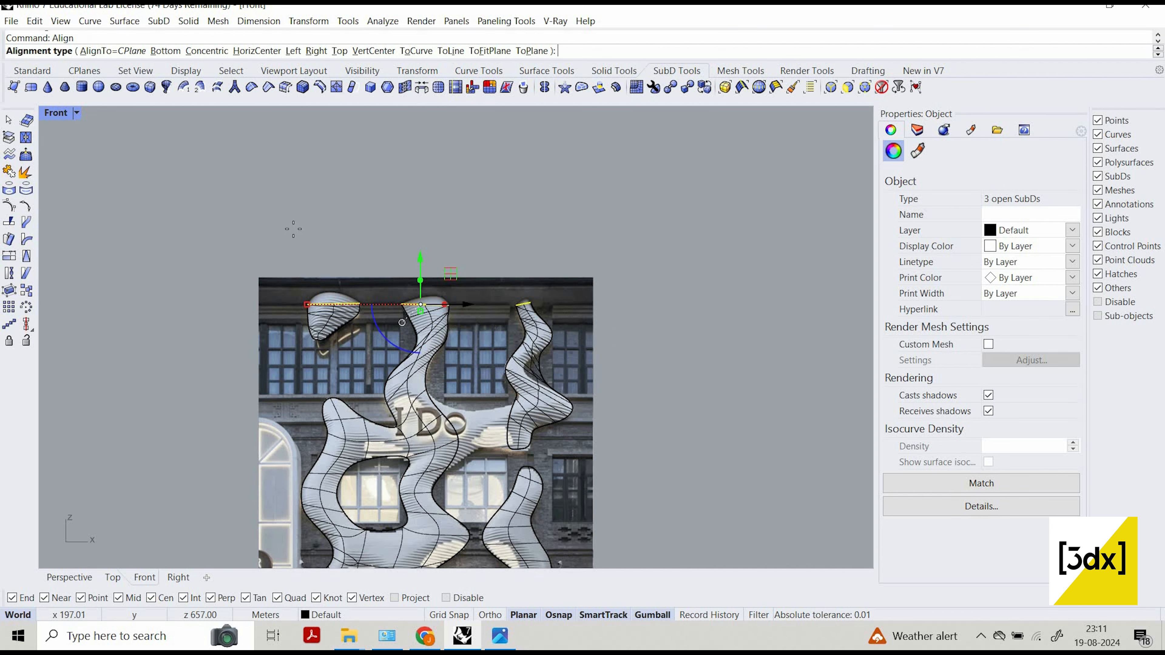
pyautogui.click(154, 294)
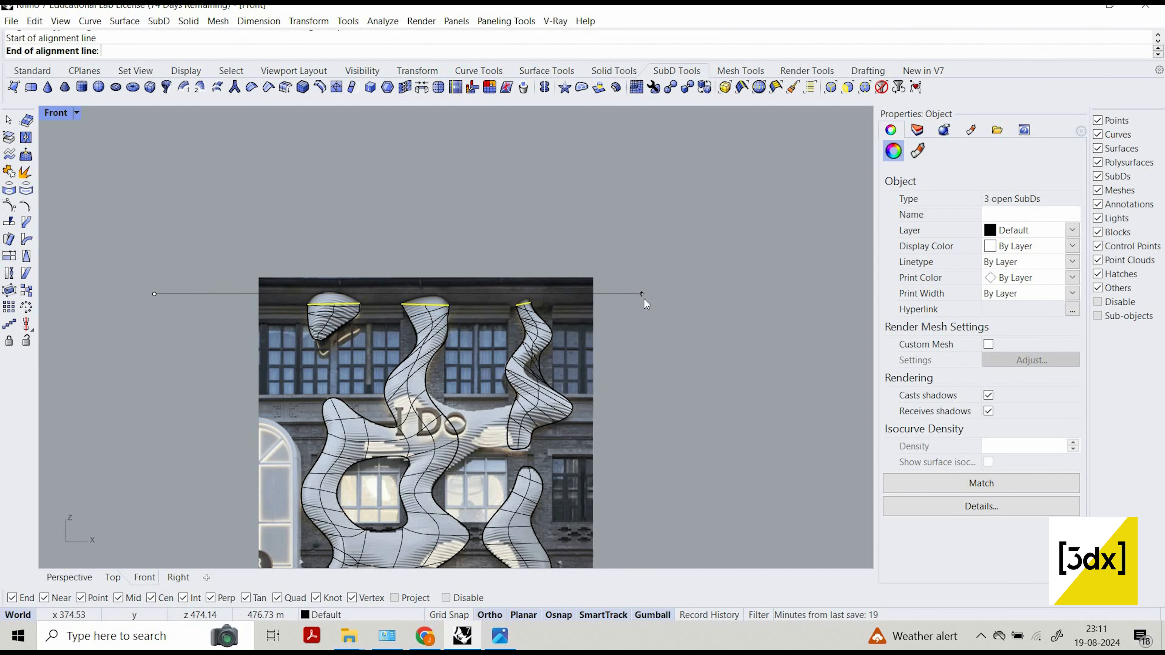
pyautogui.keyDown('shift'); pyautogui.click(644, 299); pyautogui.keyUp('shift')
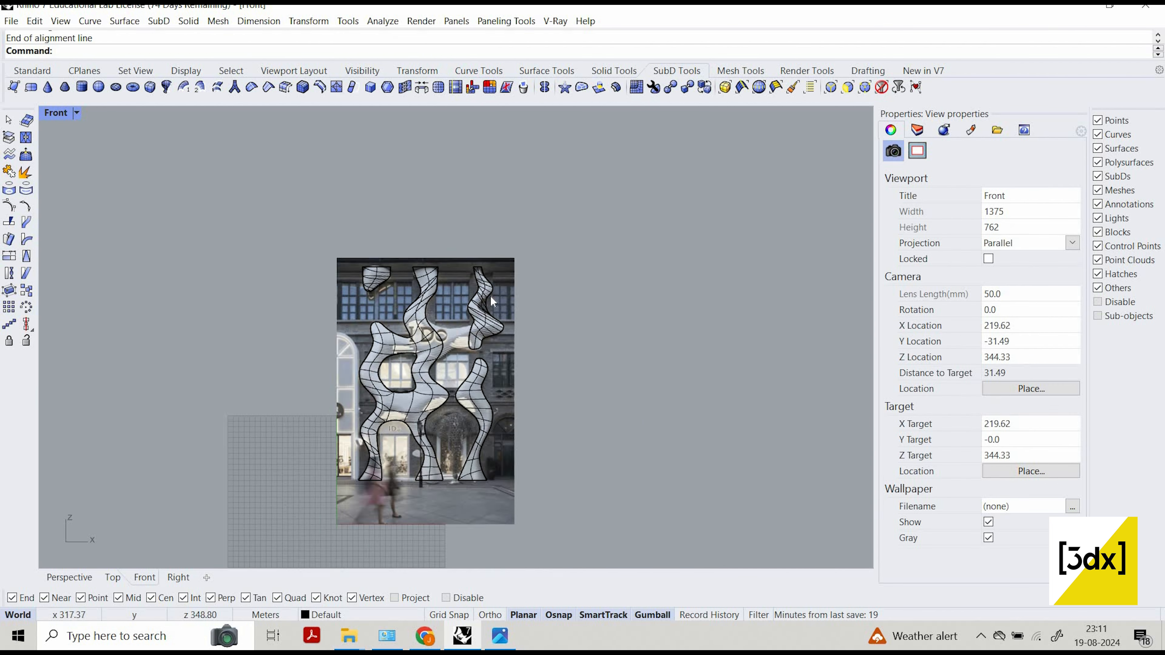
# Hide the reference photo to view the SubD shapes alone, and undo the hide.
pyautogui.click(495, 297)
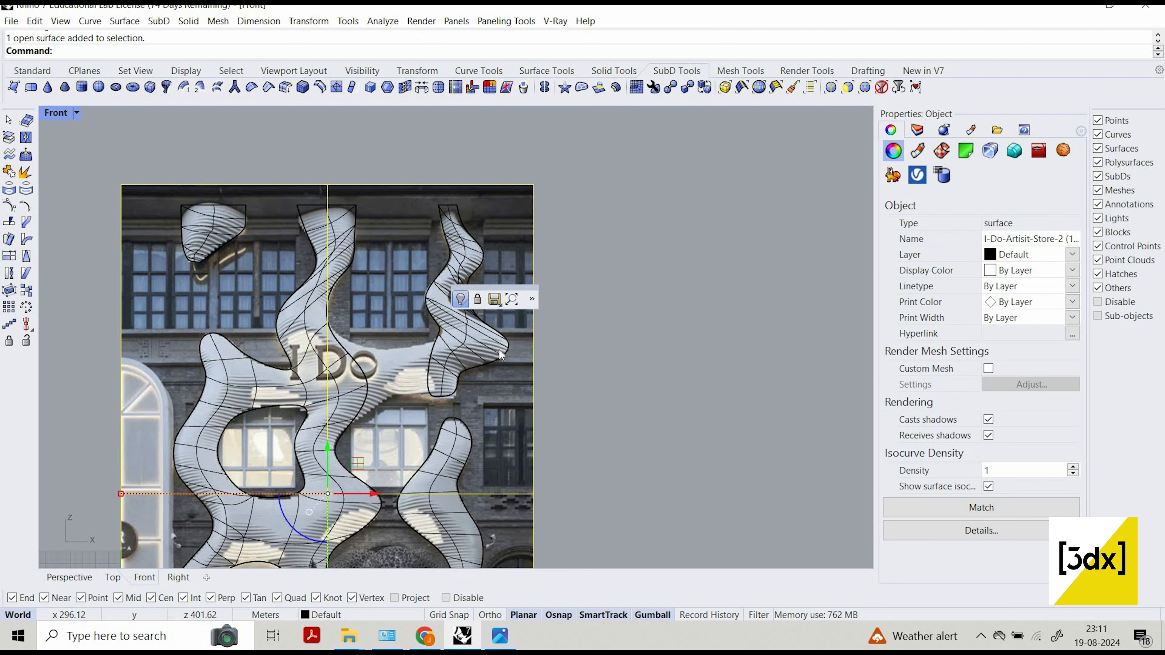
pyautogui.hotkey('ctrl', 'h')
pyautogui.scroll(3, 417, 383)
pyautogui.hotkey('ctrl', 'z')
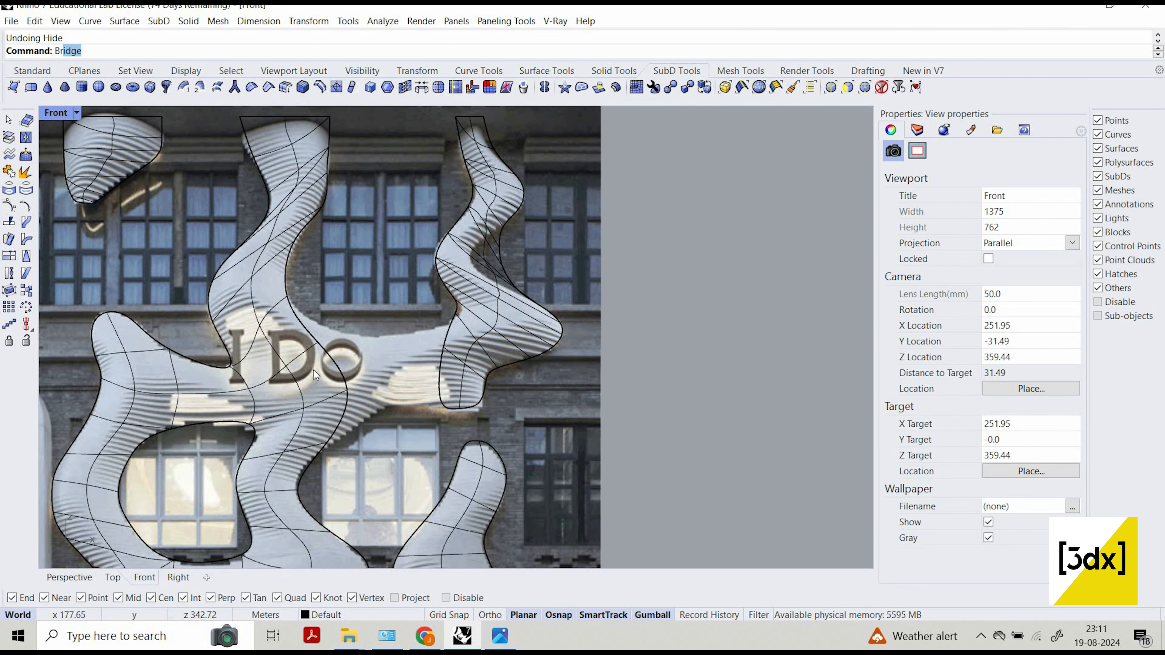
# Bridge the central column's edges beside the I Do lettering to the right column's facing edges with 1 segment, joined, at 100% straightness.
pyautogui.press('Return')
pyautogui.scroll(2, 333, 347)
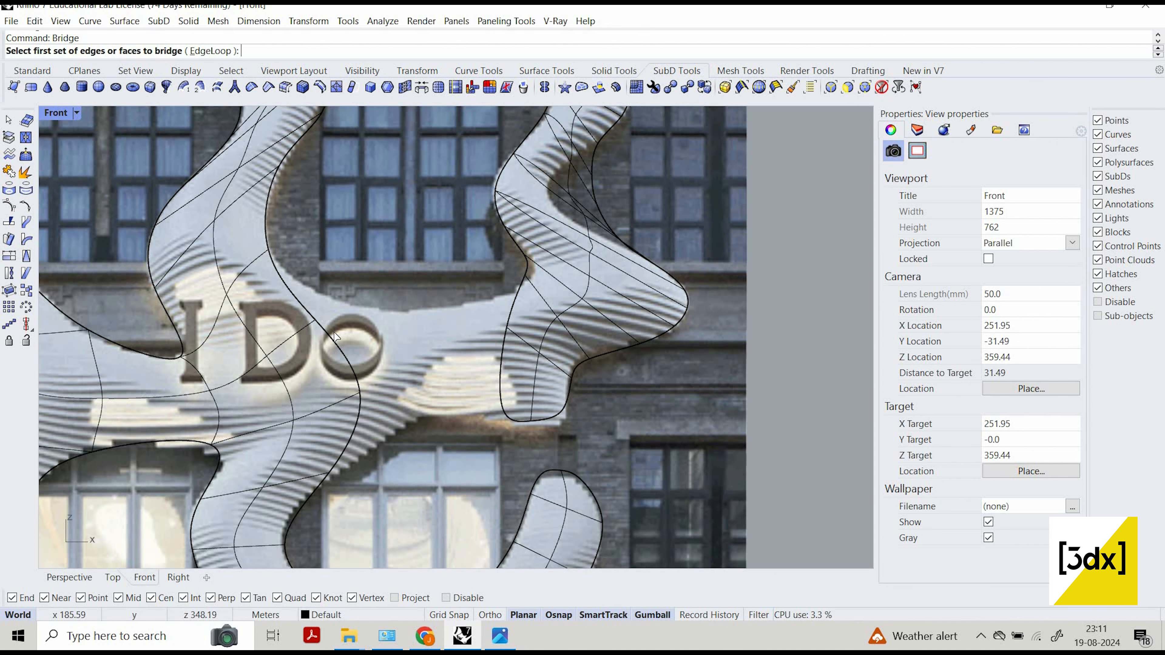
pyautogui.click(344, 358)
pyautogui.press('Return')
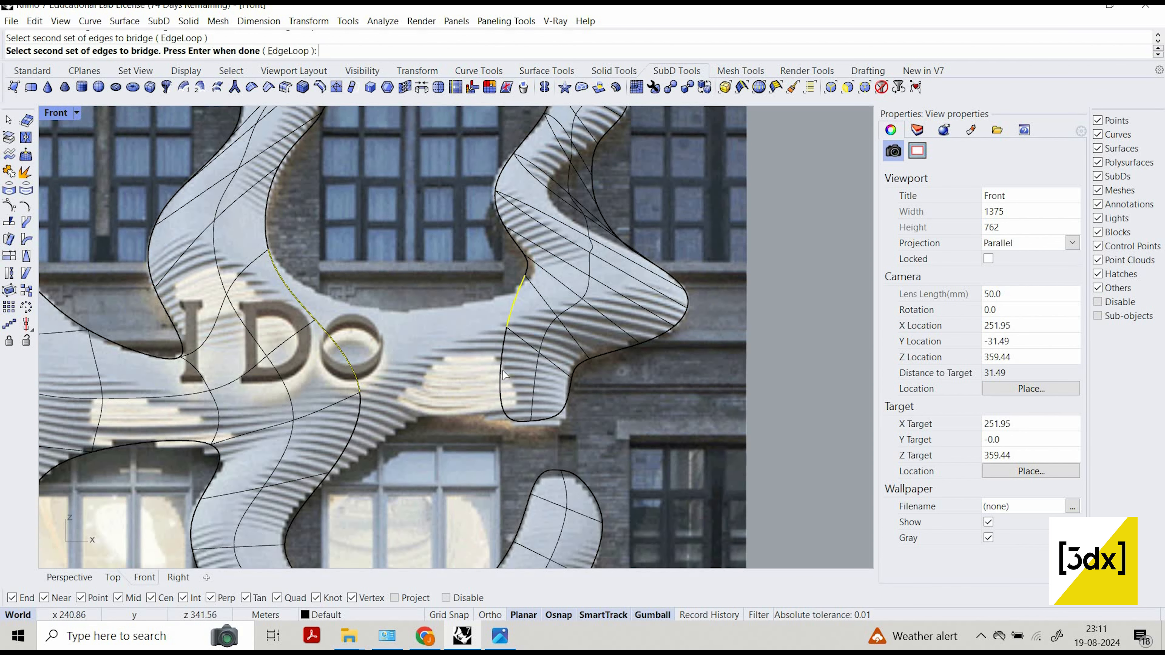
pyautogui.click(501, 374)
pyautogui.press('Return')
pyautogui.press('Return')
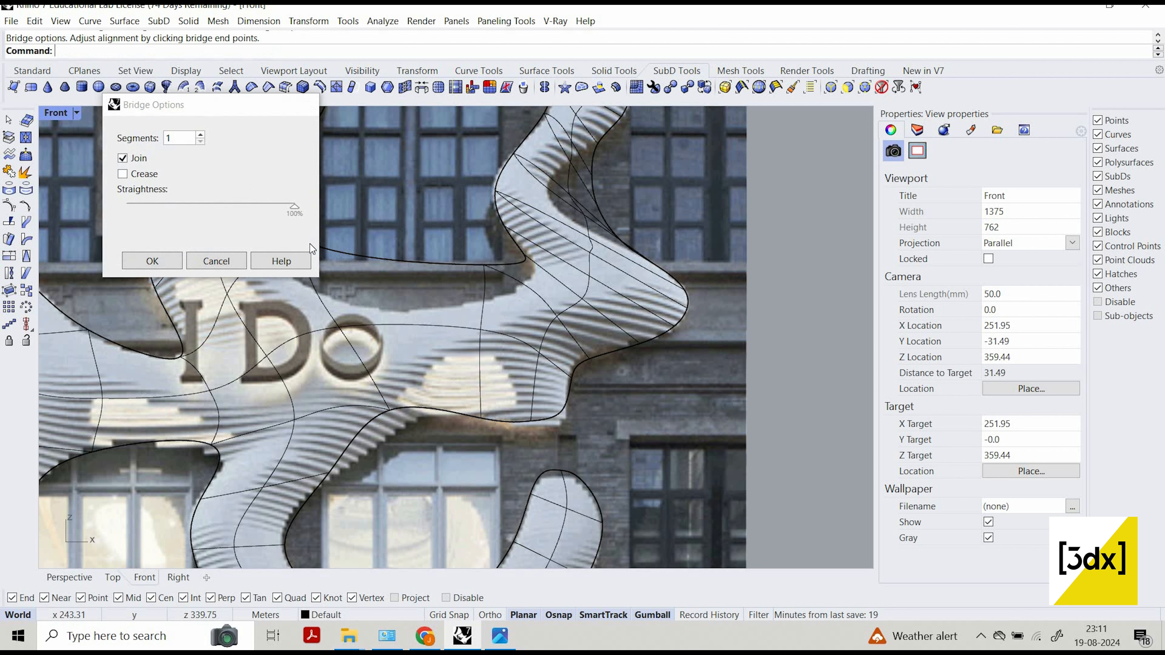
# Move the SubD vertex where the new bridge's upper edge meets the central column down to the photo's upper contour.
pyautogui.click(317, 248)
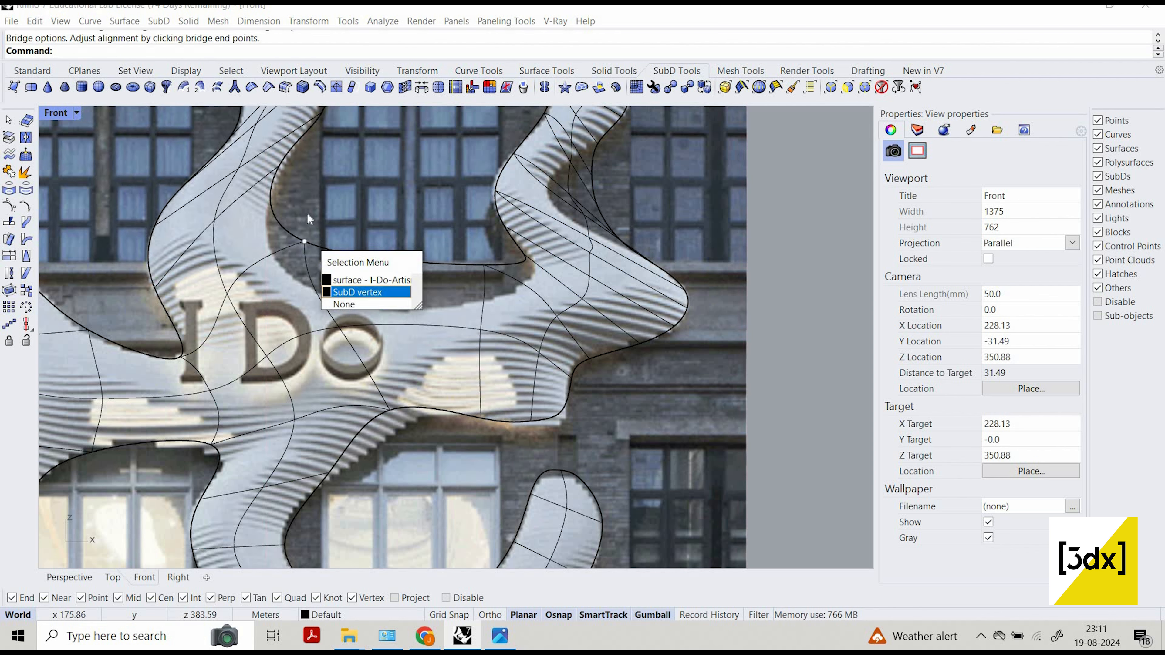
pyautogui.click(350, 290)
pyautogui.moveTo(317, 262); pyautogui.dragTo(349, 285)
pyautogui.press('Escape')
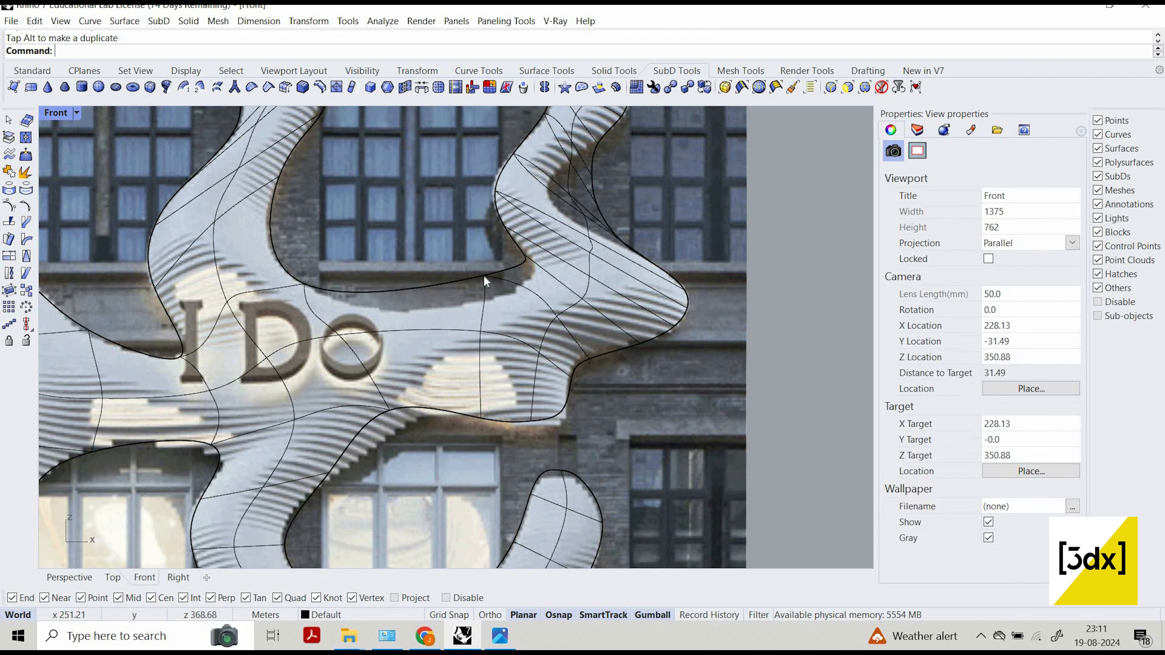
# Lower the middle SubD vertex on the new bridge's upper edge to follow the curved contour in the photo.
pyautogui.click(523, 326)
pyautogui.click(528, 315)
pyautogui.moveTo(485, 273); pyautogui.dragTo(523, 267)
pyautogui.press('Escape')
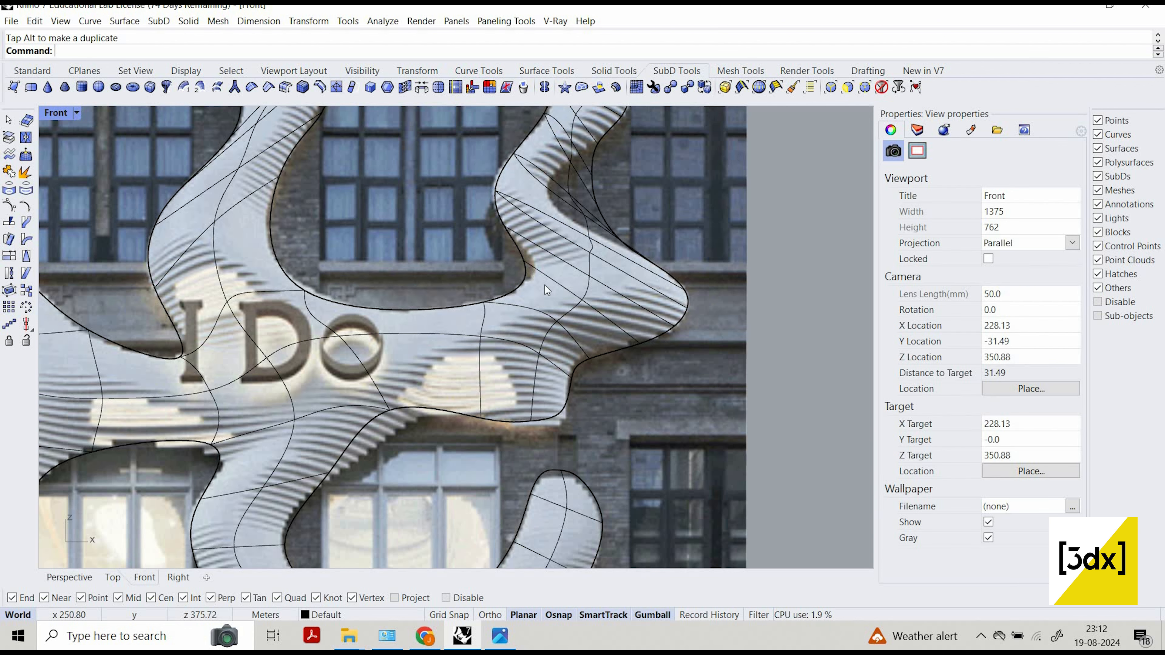
# Shift the SubD vertex where the bridge's upper edge meets the right column slightly right to match the inner curve.
pyautogui.click(537, 275)
pyautogui.click(562, 312)
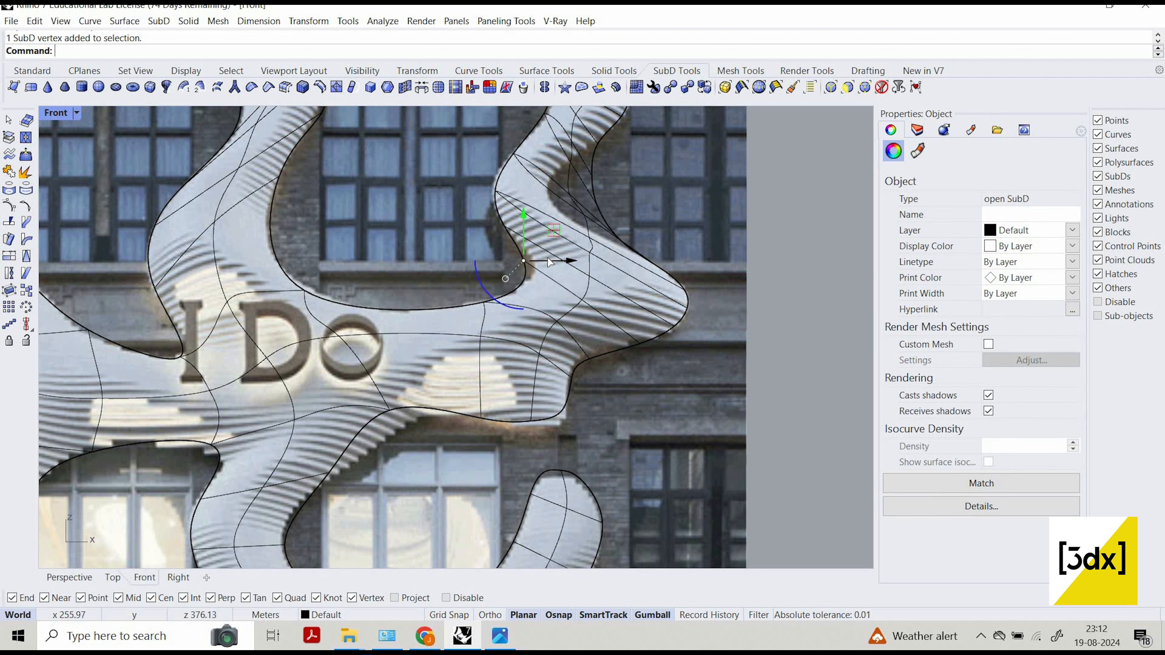
pyautogui.moveTo(549, 261); pyautogui.dragTo(502, 297)
# Move the SubD vertex where the bridge's lower edge meets the central column straight down toward the window top.
pyautogui.scroll(-5, 374, 281)
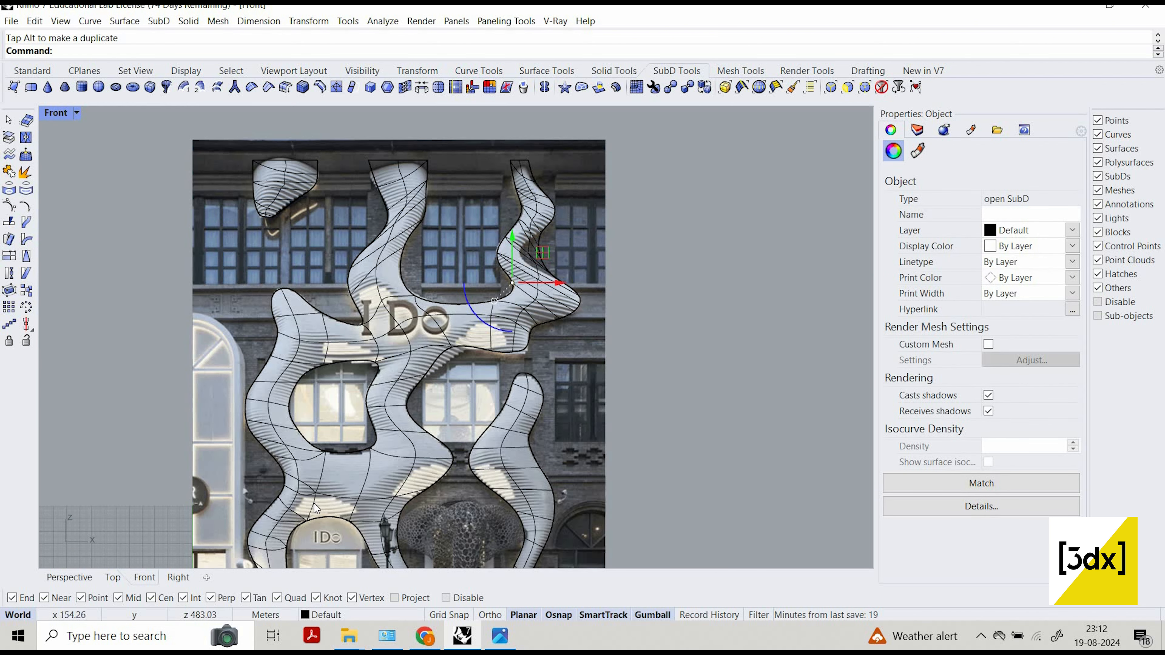
pyautogui.scroll(3, 372, 352)
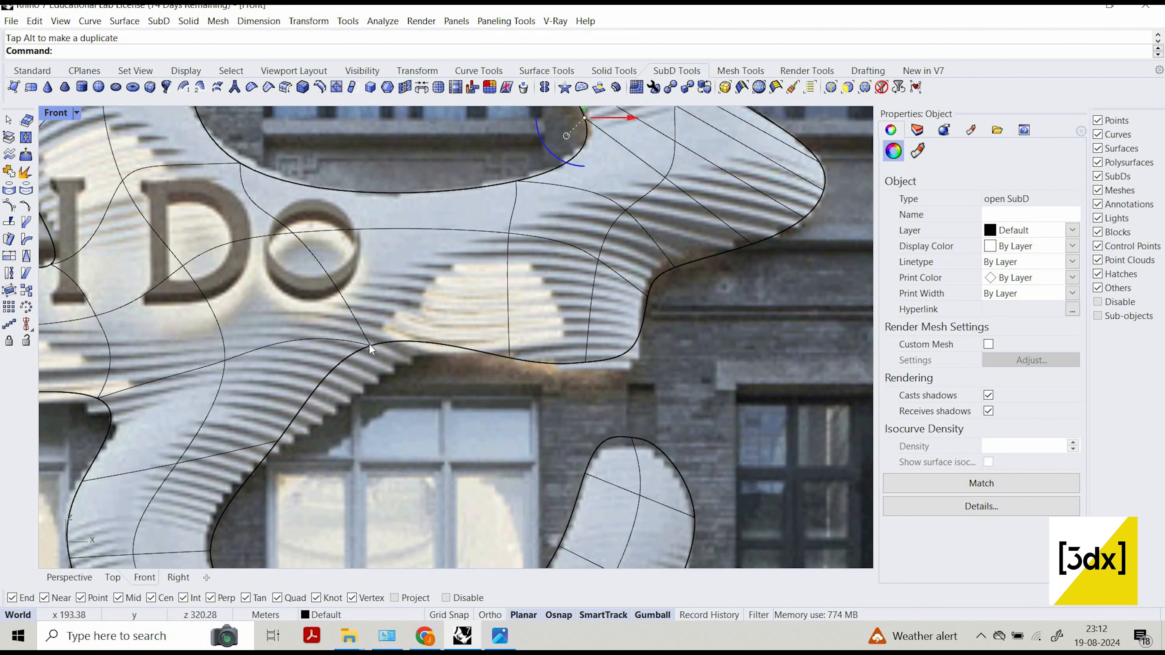
pyautogui.press('Escape')
pyautogui.click(397, 357)
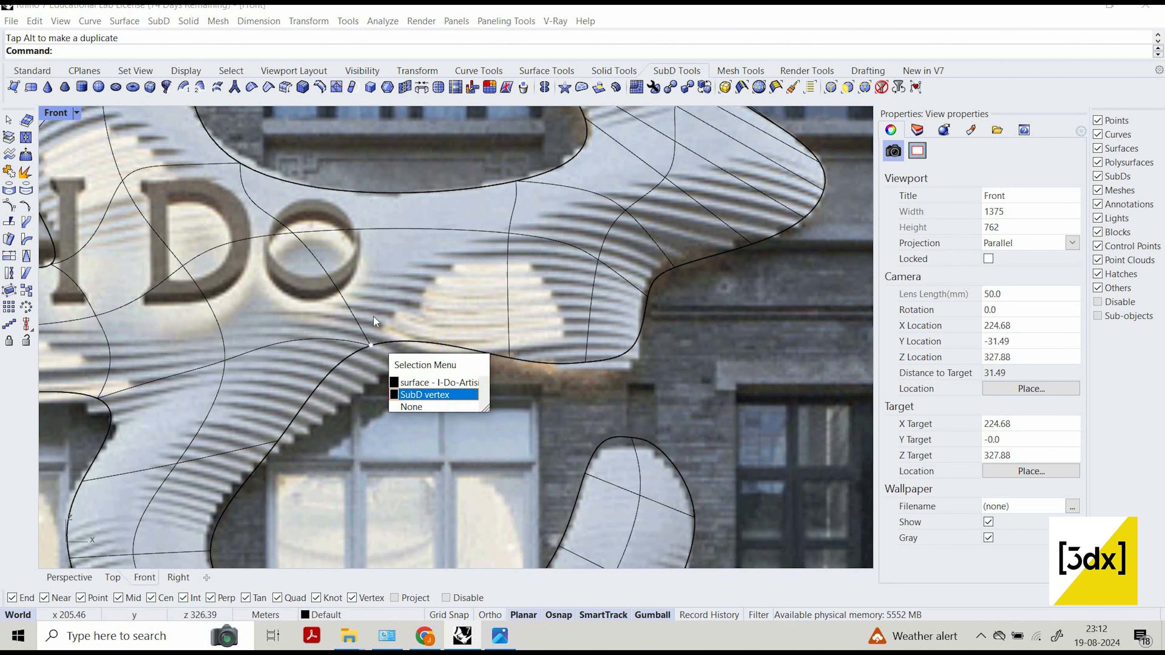
pyautogui.click(418, 394)
pyautogui.moveTo(379, 354); pyautogui.dragTo(426, 388)
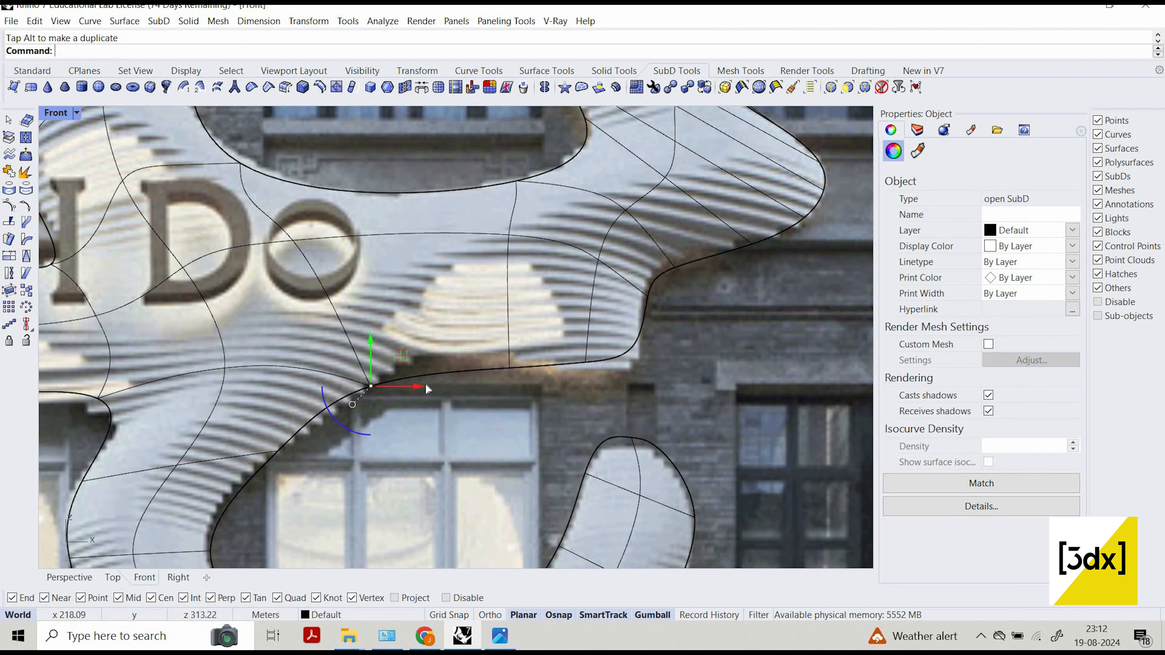
# Move the bridge's lower-edge vertex at the central column up and slightly right, and raise the middle lower-edge vertex to the photo's contour.
pyautogui.moveTo(385, 341); pyautogui.dragTo(384, 332)
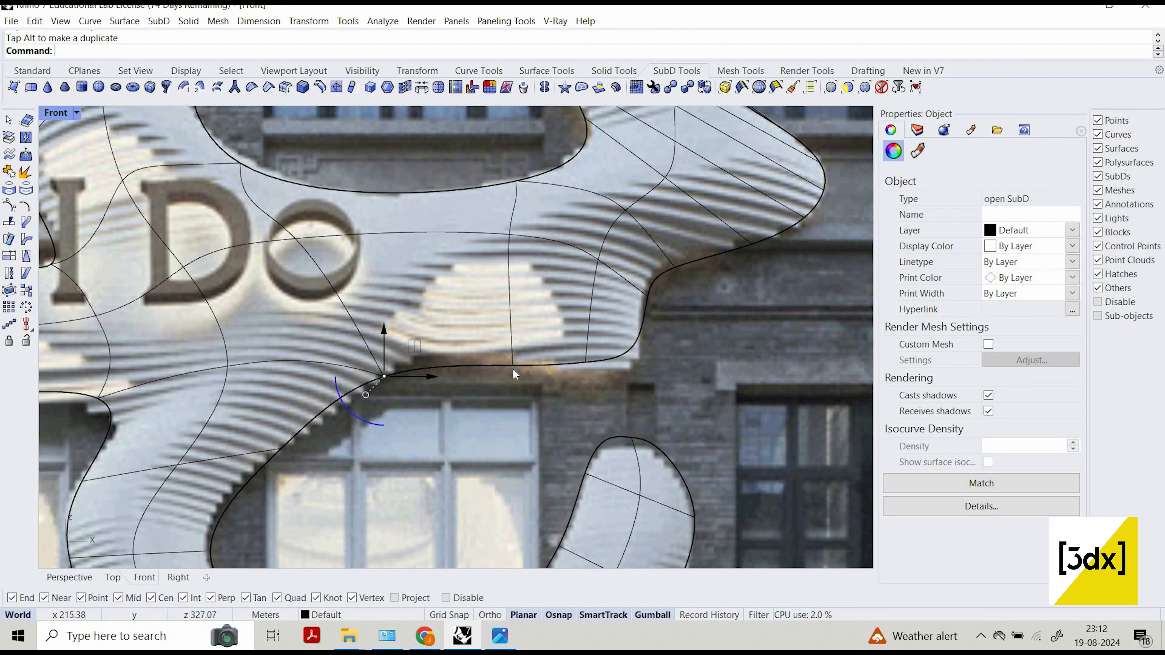
pyautogui.press('Escape')
pyautogui.keyDown('ctrl'); pyautogui.keyDown('shift'); pyautogui.click(532, 370); pyautogui.keyUp('shift'); pyautogui.keyUp('ctrl')
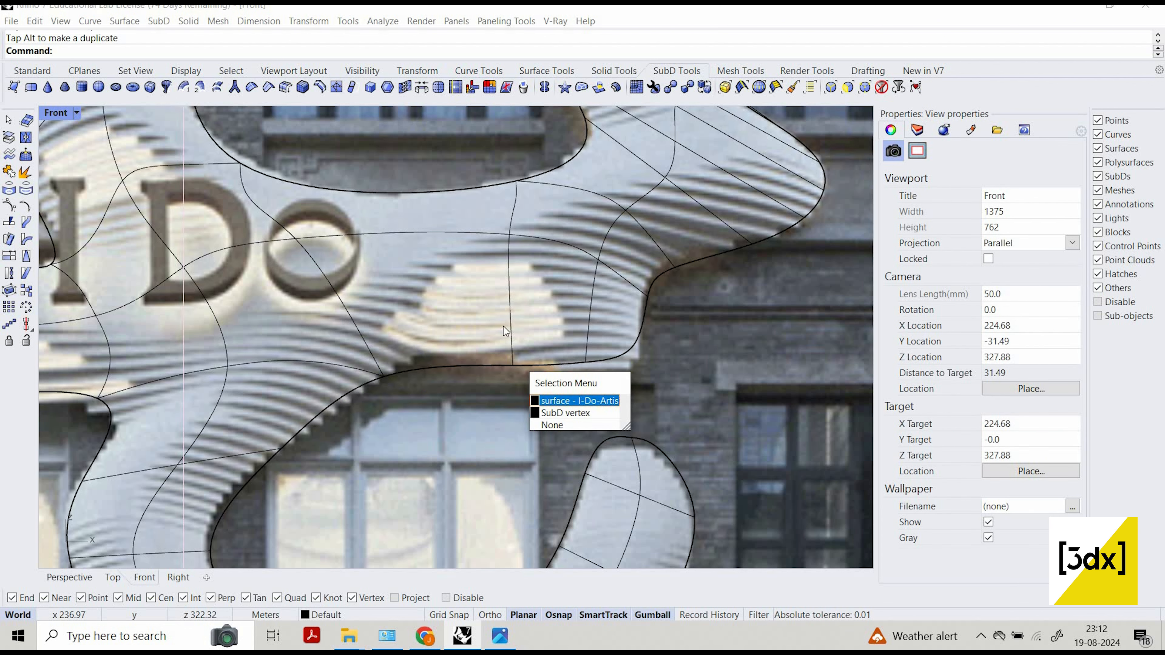
pyautogui.click(560, 412)
pyautogui.moveTo(510, 321); pyautogui.dragTo(511, 308)
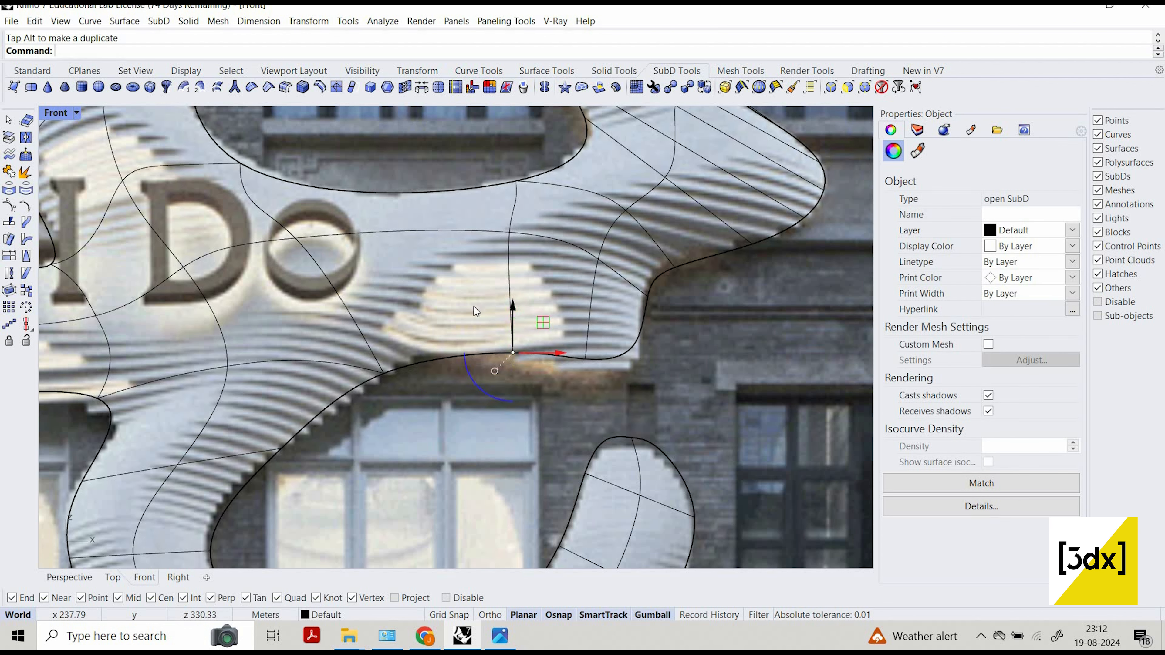
pyautogui.press('Escape')
# Hide the reference photo surface so only the SubD columns remain.
pyautogui.scroll(-8, 440, 306)
pyautogui.scroll(-5, 486, 404)
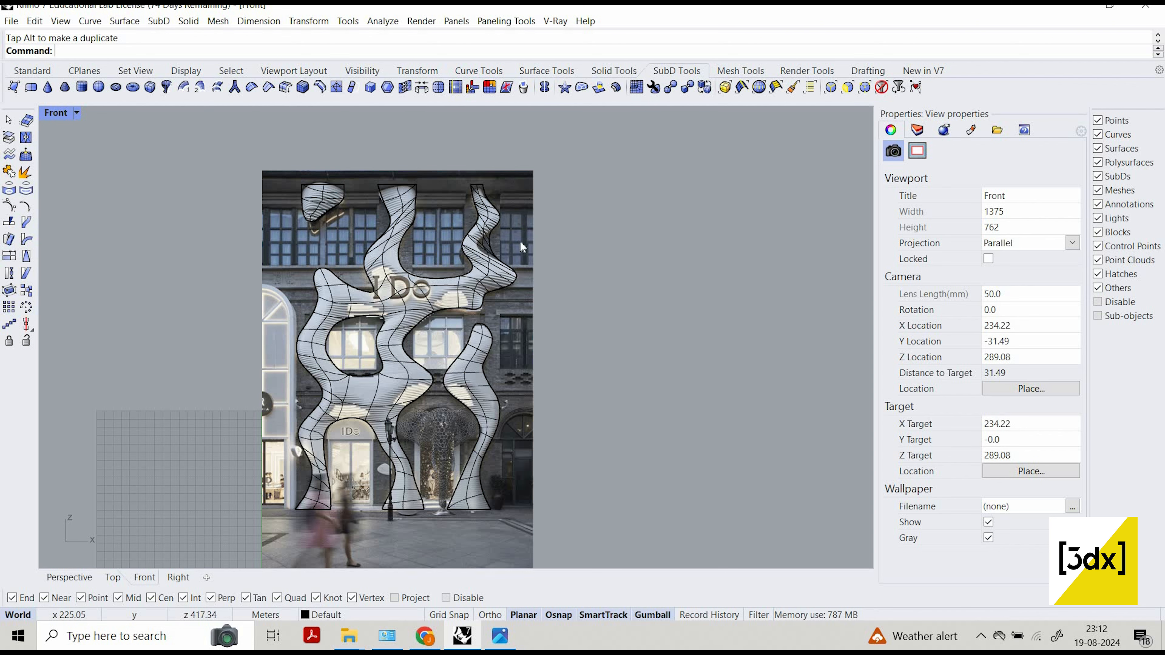
pyautogui.scroll(3, 515, 254)
pyautogui.scroll(-3, 524, 409)
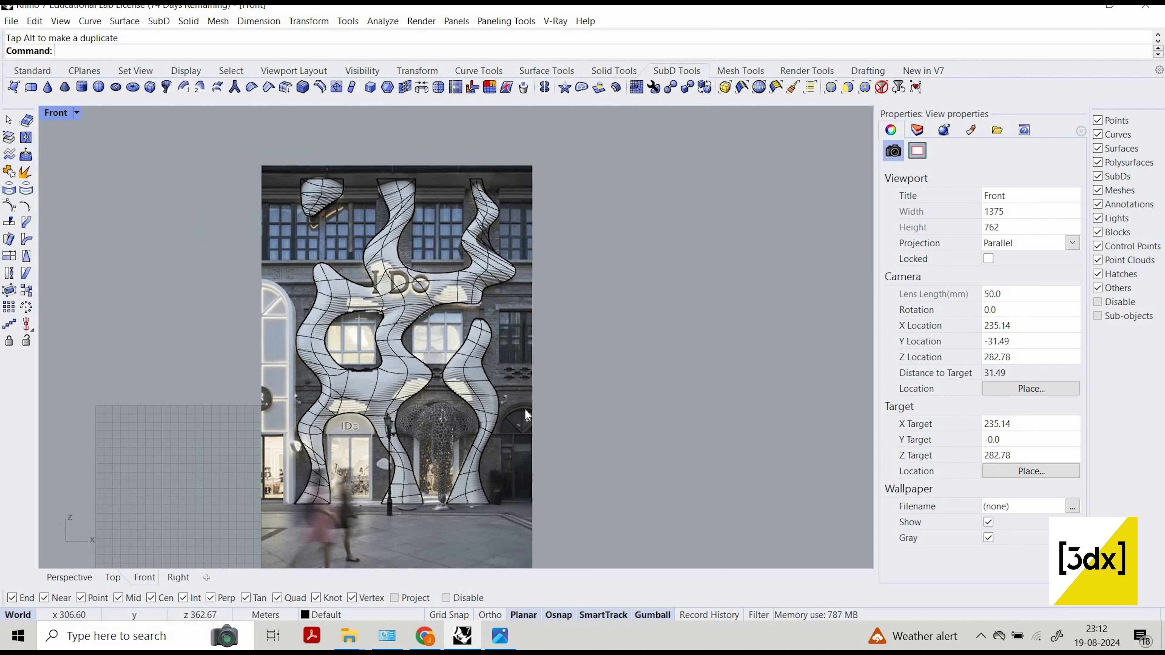
pyautogui.click(524, 409)
pyautogui.middleClick(525, 409)
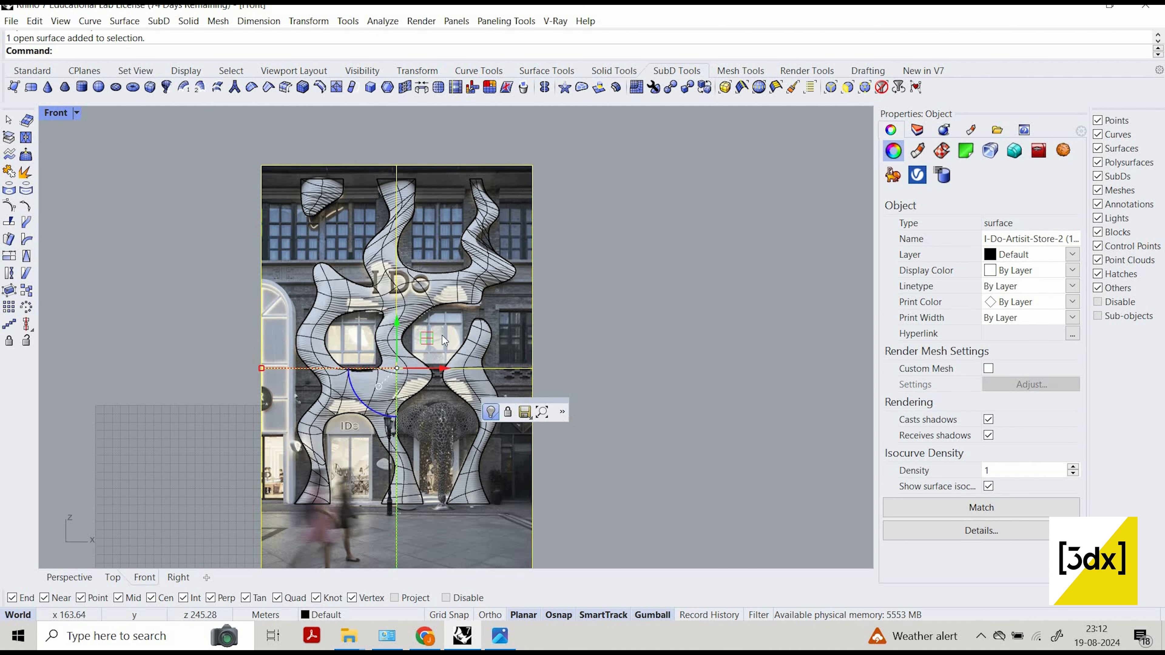
pyautogui.click(491, 411)
pyautogui.moveTo(573, 414); pyautogui.dragTo(564, 414, button='right')
# Maximize the Perspective viewport and set its display mode to Shaded.
pyautogui.hotkey('ctrl', 'm')
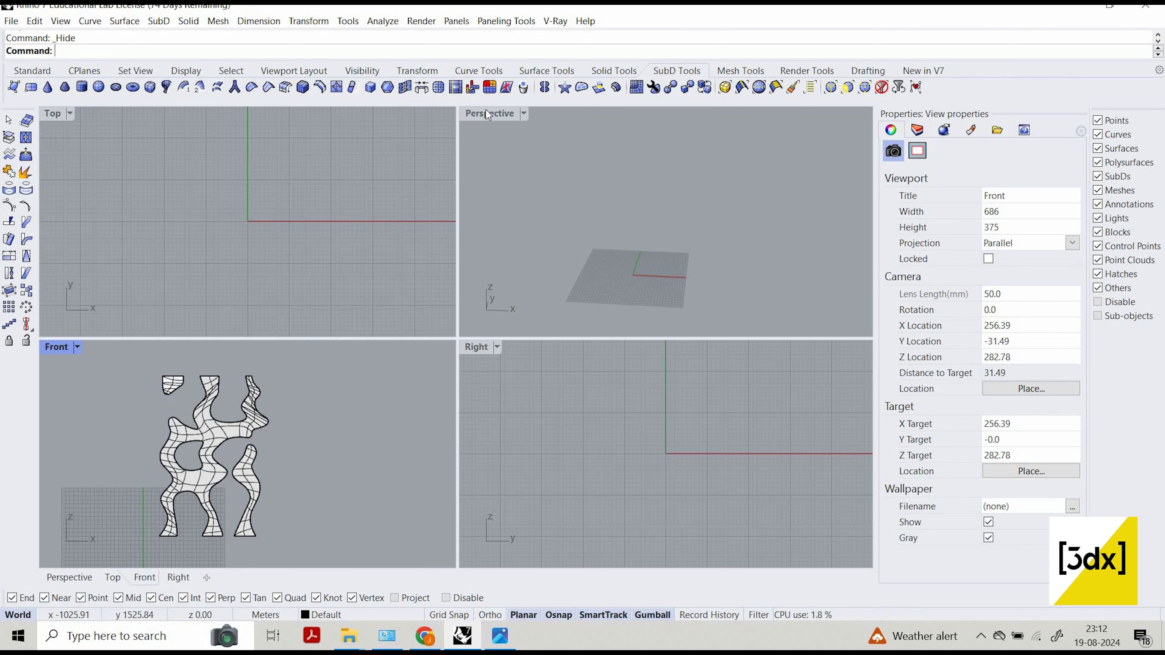
pyautogui.doubleClick(486, 110)
pyautogui.scroll(-4, 216, 165)
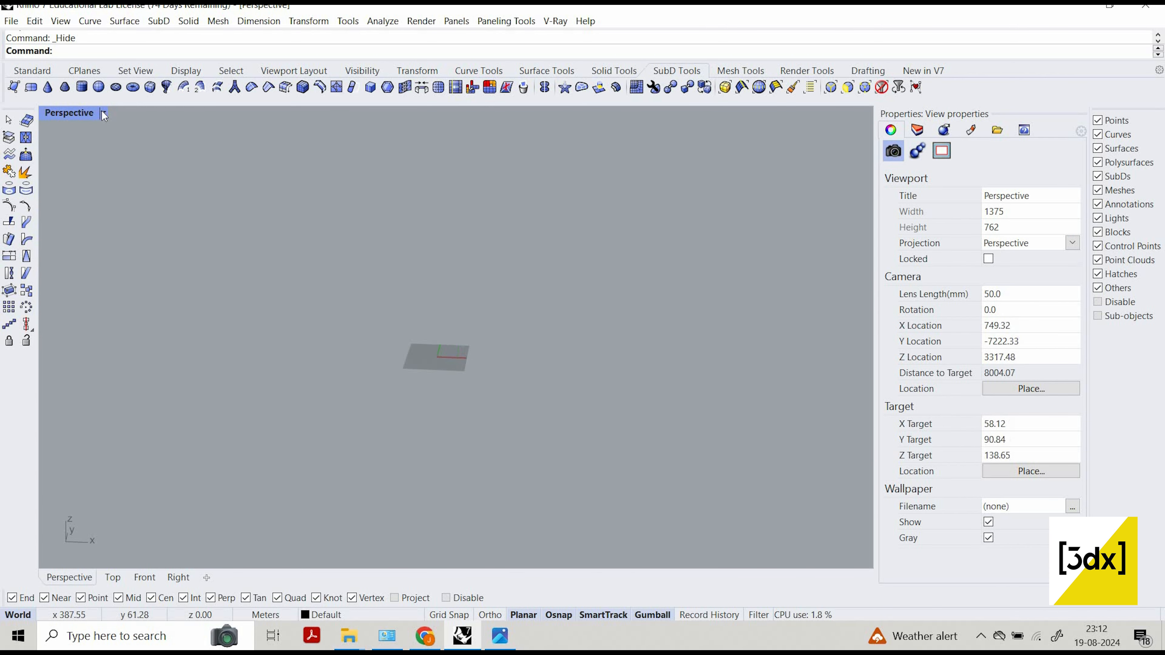
pyautogui.click(102, 111)
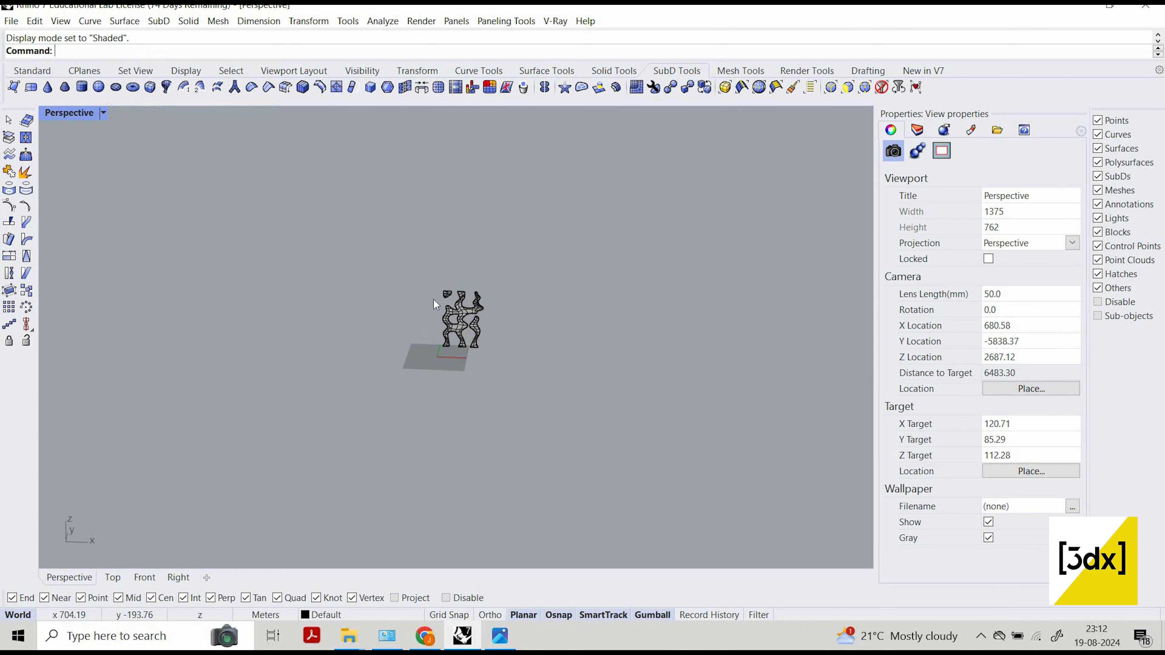
# Select the central vertical edge loop running through the left column of the connected SubD.
pyautogui.scroll(8, 433, 301)
pyautogui.moveTo(551, 223); pyautogui.dragTo(432, 224, button='right')
pyautogui.scroll(10, 335, 234)
pyautogui.keyDown('ctrl'); pyautogui.keyDown('shift'); pyautogui.doubleClick(415, 330); pyautogui.keyUp('shift'); pyautogui.keyUp('ctrl')
pyautogui.moveTo(407, 383); pyautogui.dragTo(434, 428, button='right')
pyautogui.scroll(5, 434, 428)
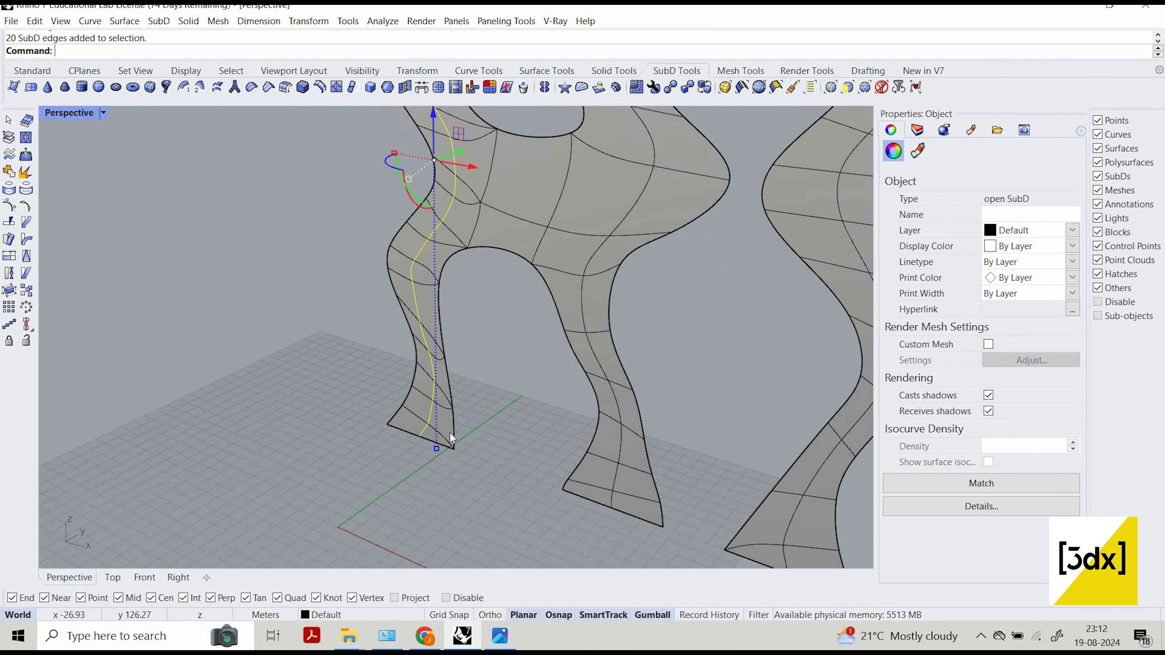
pyautogui.scroll(-5, 473, 207)
pyautogui.scroll(5, 466, 175)
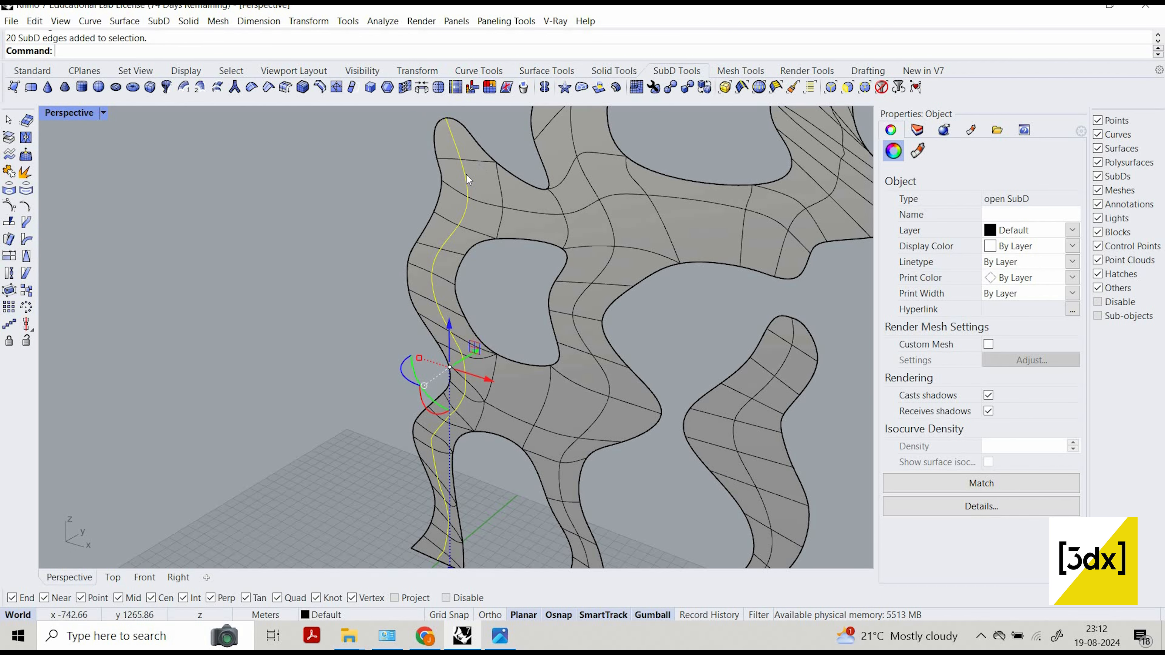
# Add the middle edge loops of the upper and lower bridges and the central column to the selection.
pyautogui.keyDown('shift'); pyautogui.doubleClick(538, 214); pyautogui.keyUp('shift')
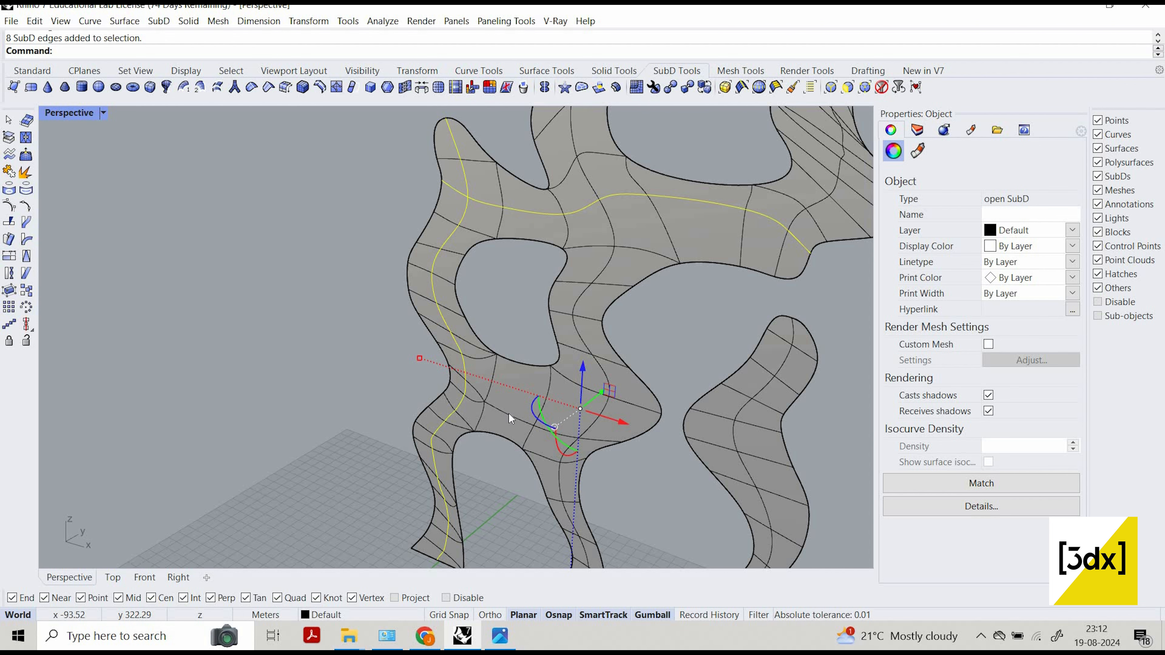
pyautogui.keyDown('shift'); pyautogui.doubleClick(479, 394); pyautogui.keyUp('shift')
pyautogui.keyDown('shift'); pyautogui.doubleClick(477, 390); pyautogui.keyUp('shift')
pyautogui.keyDown('shift'); pyautogui.doubleClick(595, 427); pyautogui.keyUp('shift')
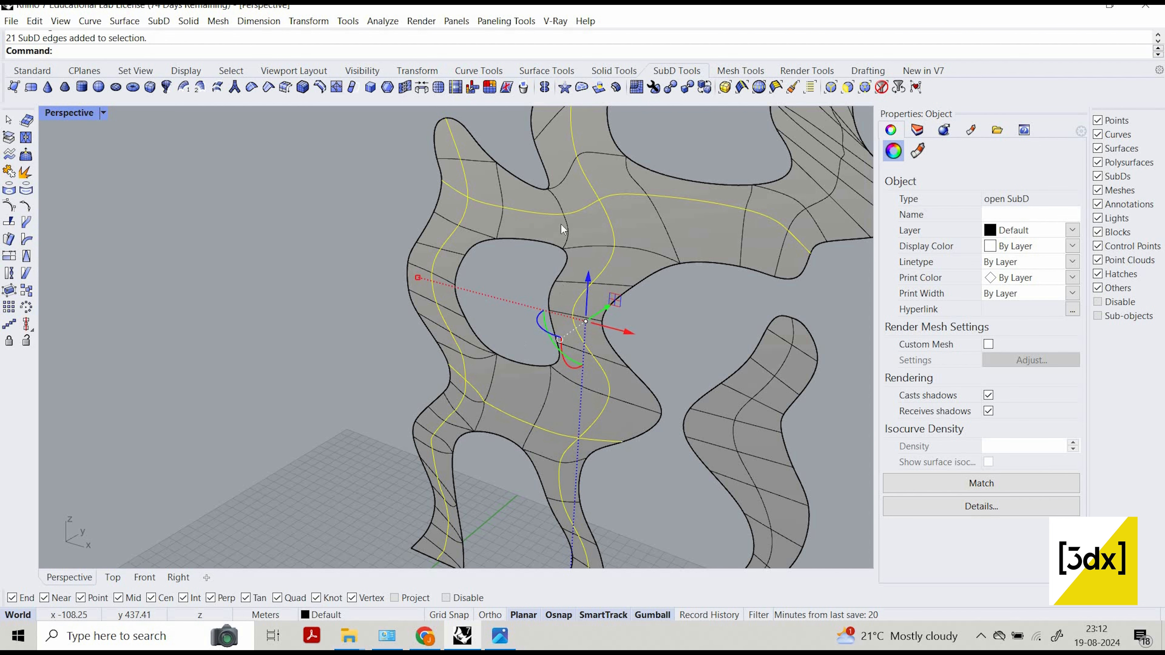
pyautogui.scroll(-5, 513, 168)
pyautogui.scroll(5, 443, 193)
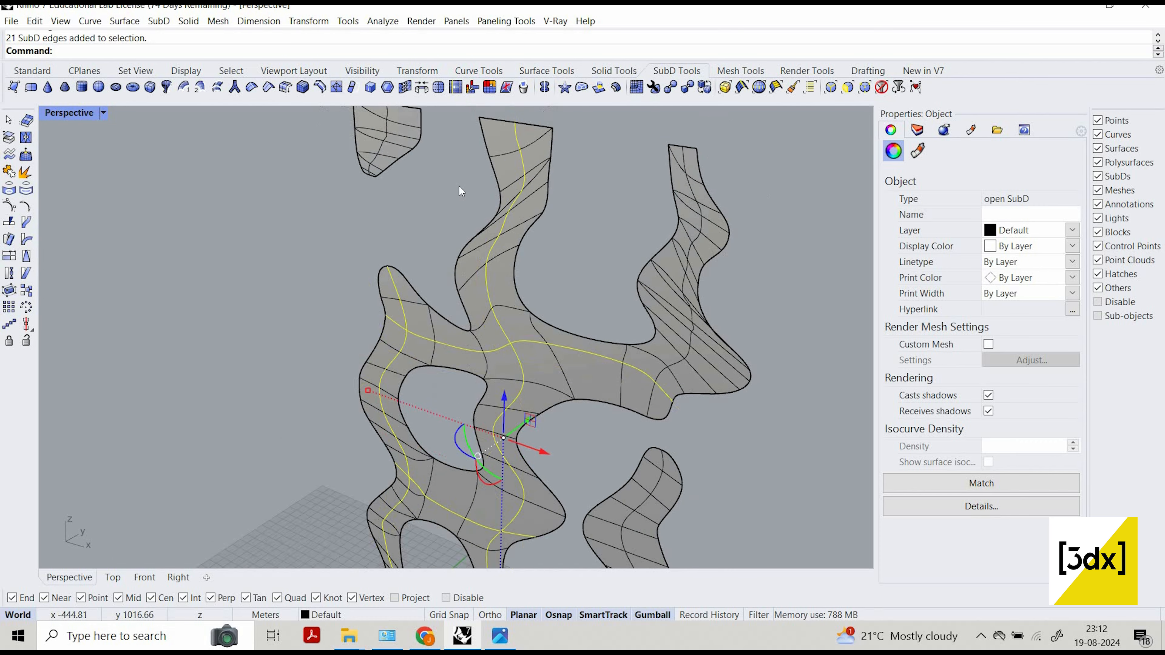
# Add the central edge loops of the floating upper piece, the upper right column and the separate lower right column to the selection.
pyautogui.scroll(5, 460, 188)
pyautogui.keyDown('shift'); pyautogui.doubleClick(455, 184); pyautogui.keyUp('shift')
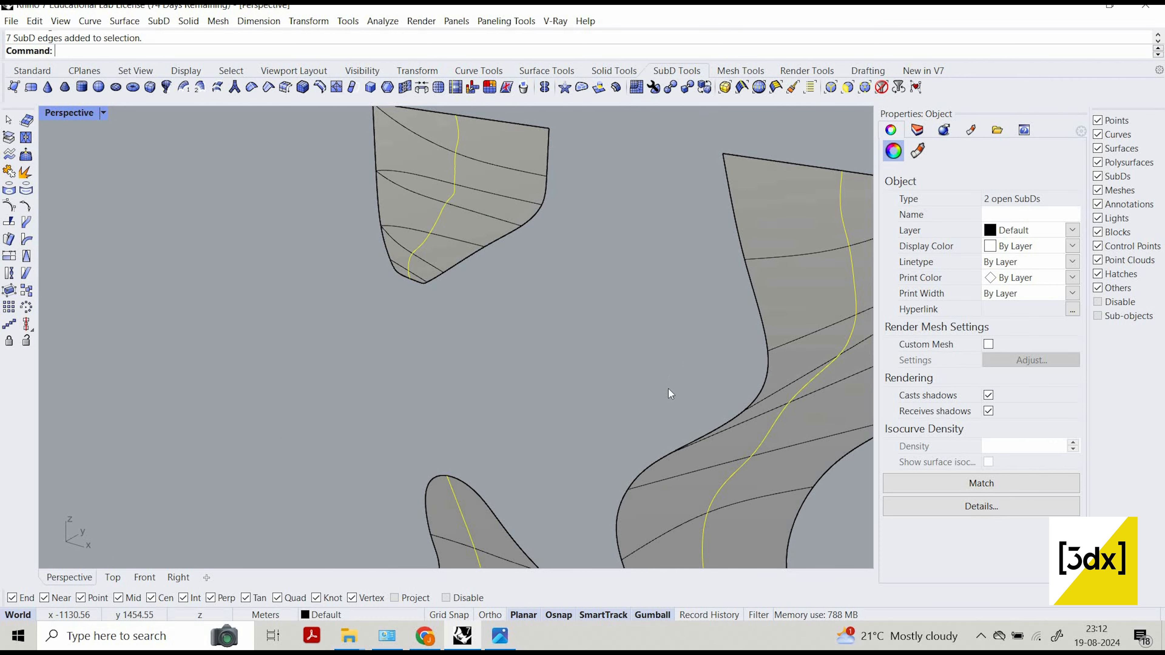
pyautogui.scroll(-5, 655, 422)
pyautogui.scroll(5, 646, 424)
pyautogui.keyDown('shift'); pyautogui.doubleClick(698, 372); pyautogui.keyUp('shift')
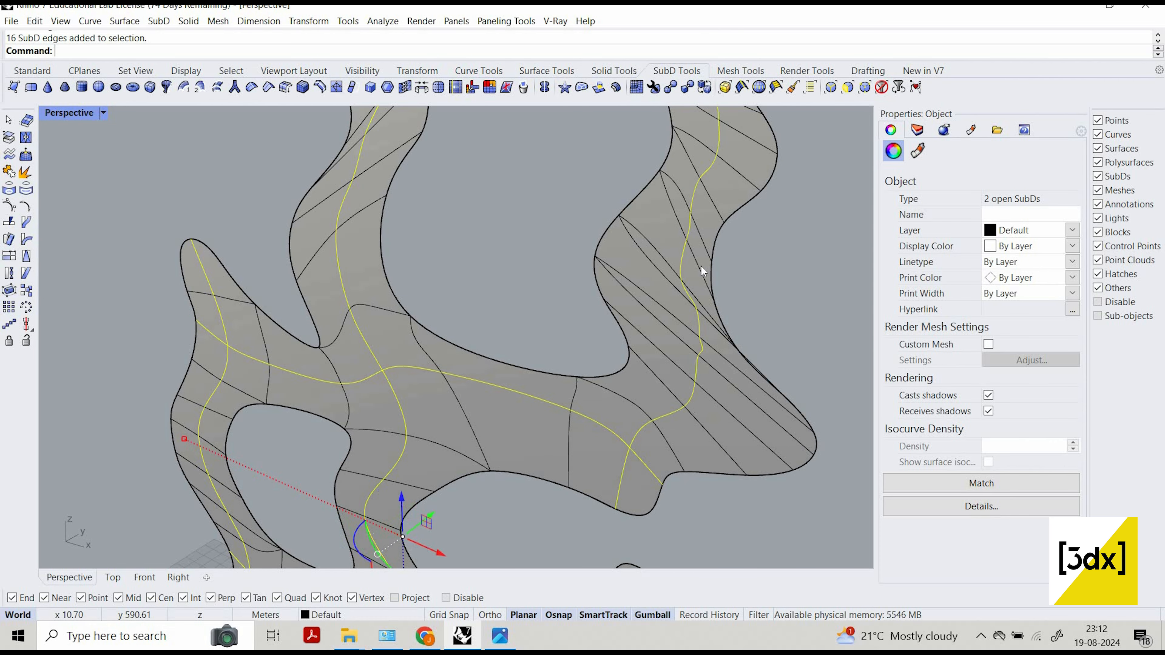
pyautogui.scroll(-5, 655, 440)
pyautogui.scroll(5, 659, 364)
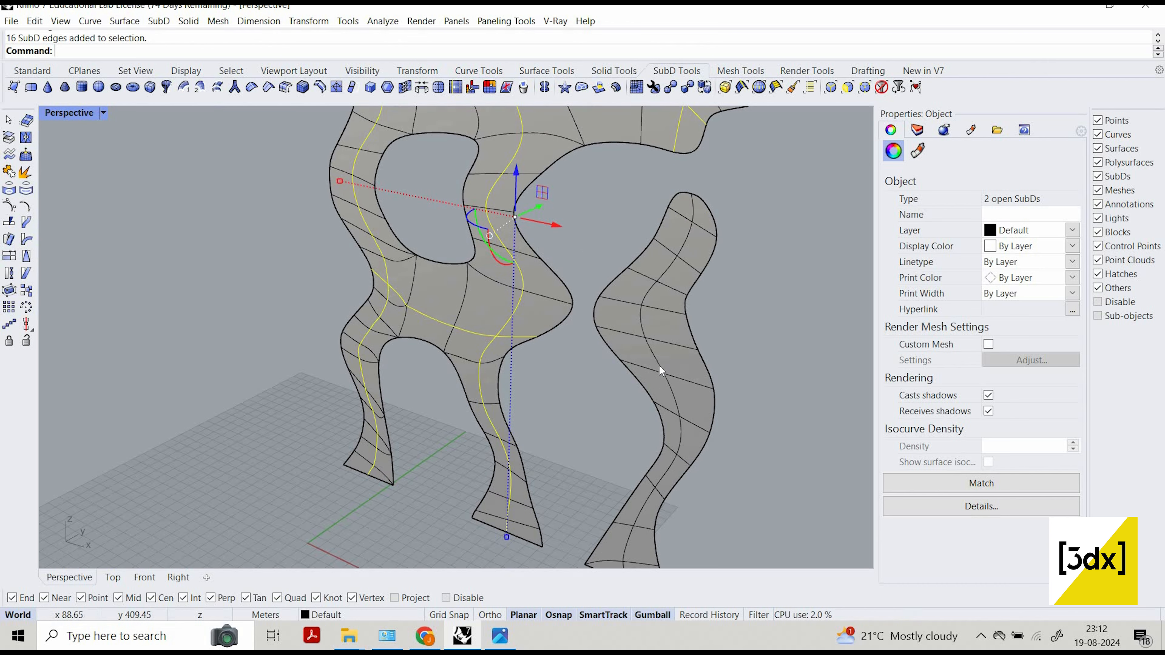
pyautogui.keyDown('shift'); pyautogui.click(658, 363); pyautogui.keyUp('shift')
pyautogui.keyDown('shift'); pyautogui.doubleClick(669, 333); pyautogui.keyUp('shift')
pyautogui.scroll(-5, 830, 370)
pyautogui.scroll(3, 763, 326)
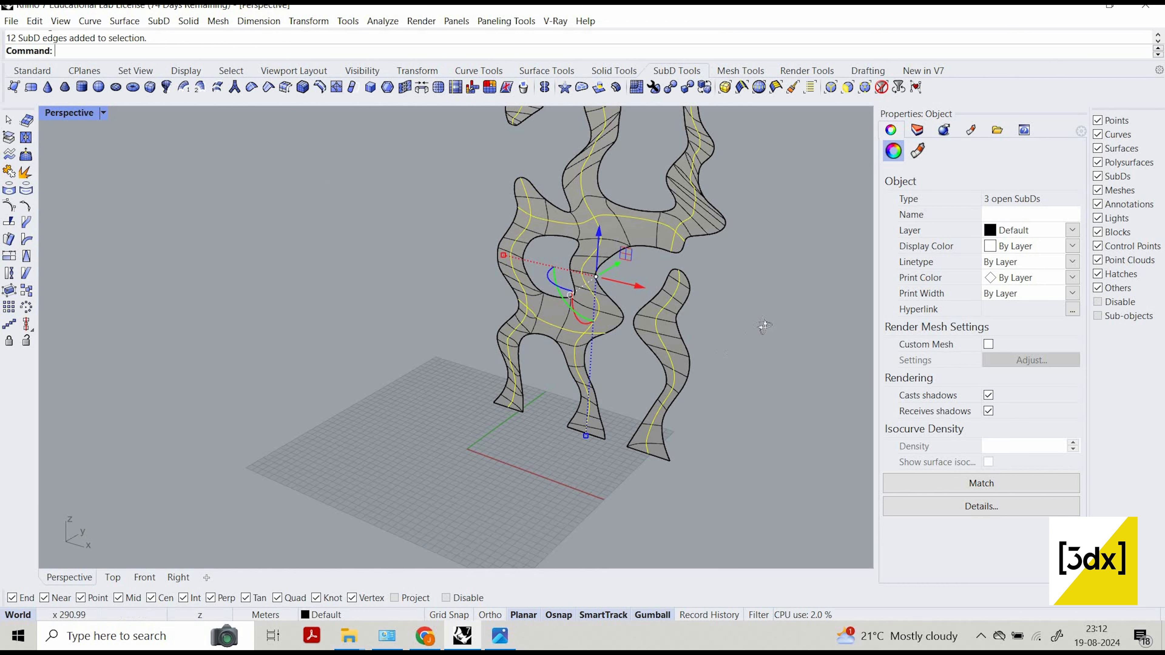
# Pull the selected central edge loops forward along the Y axis to bulge the flat columns, then deselect them.
pyautogui.moveTo(747, 318); pyautogui.dragTo(665, 314, button='right')
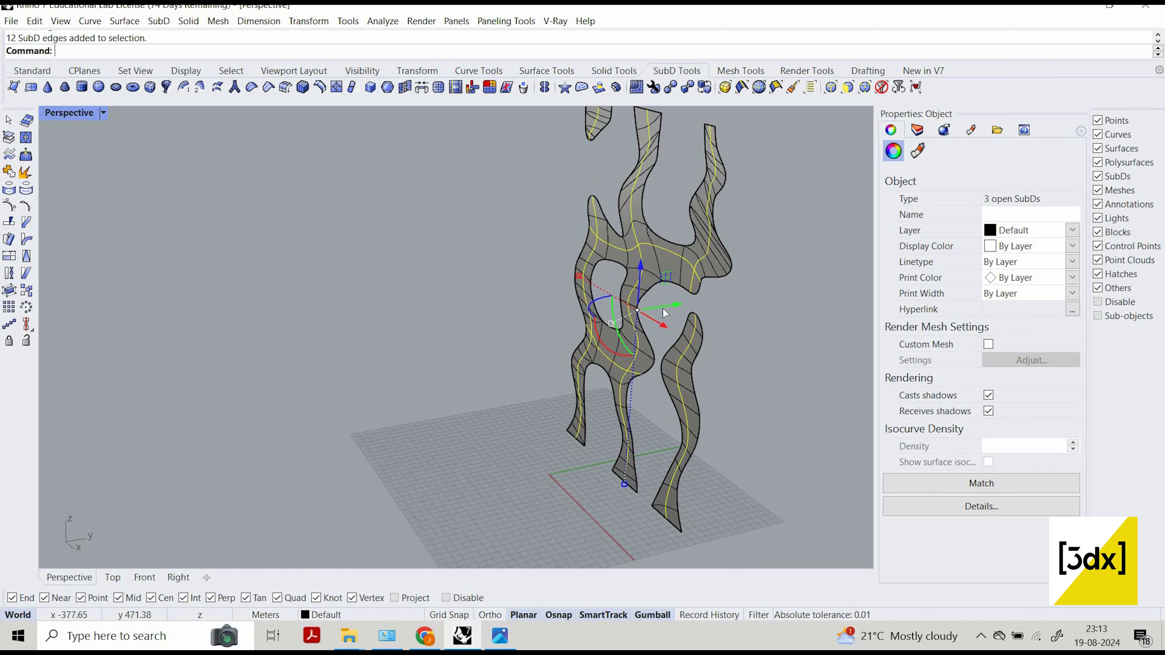
pyautogui.moveTo(659, 315); pyautogui.dragTo(667, 377)
pyautogui.click(779, 352)
pyautogui.moveTo(779, 352); pyautogui.dragTo(745, 299, button='right')
pyautogui.scroll(2, 573, 359)
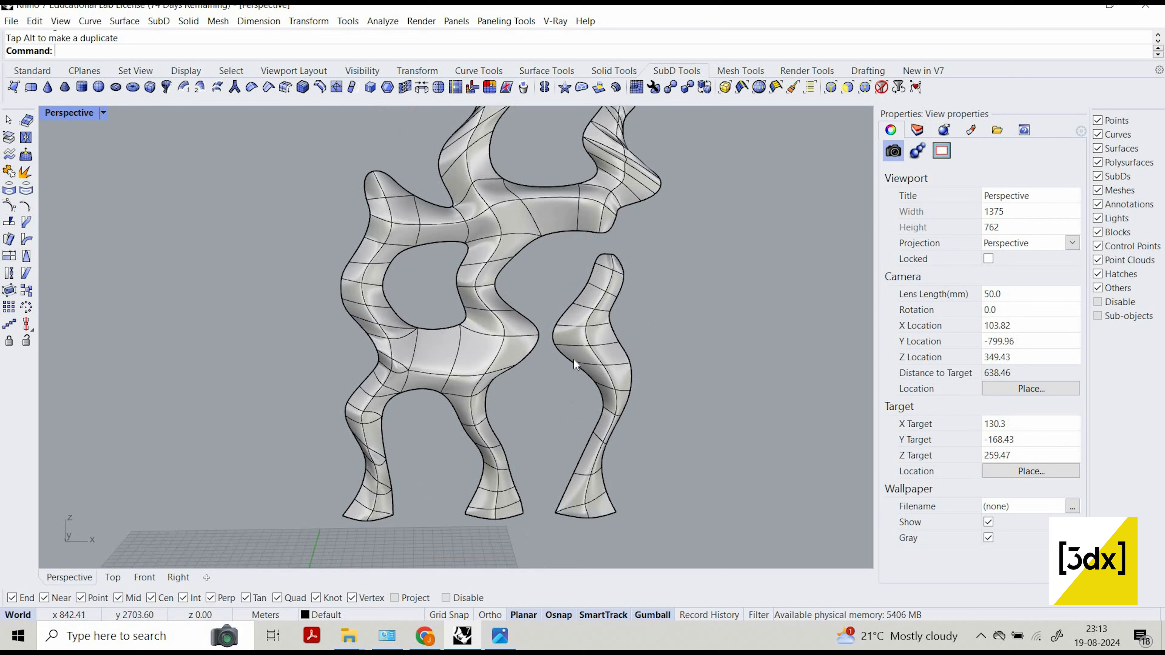
# Draw a vertical guide line upward from the outer bottom vertex of the left column.
pyautogui.moveTo(574, 359); pyautogui.dragTo(426, 469, button='right')
pyautogui.scroll(-5, 426, 469)
pyautogui.scroll(8, 425, 469)
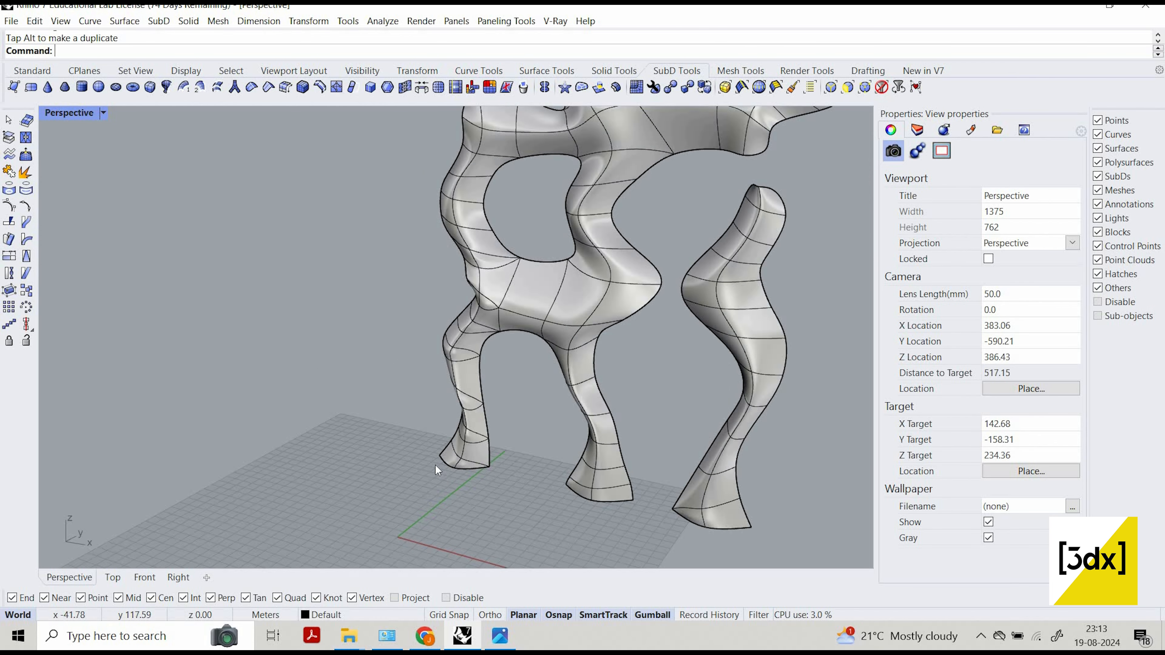
pyautogui.scroll(5, 436, 466)
pyautogui.press('Return')
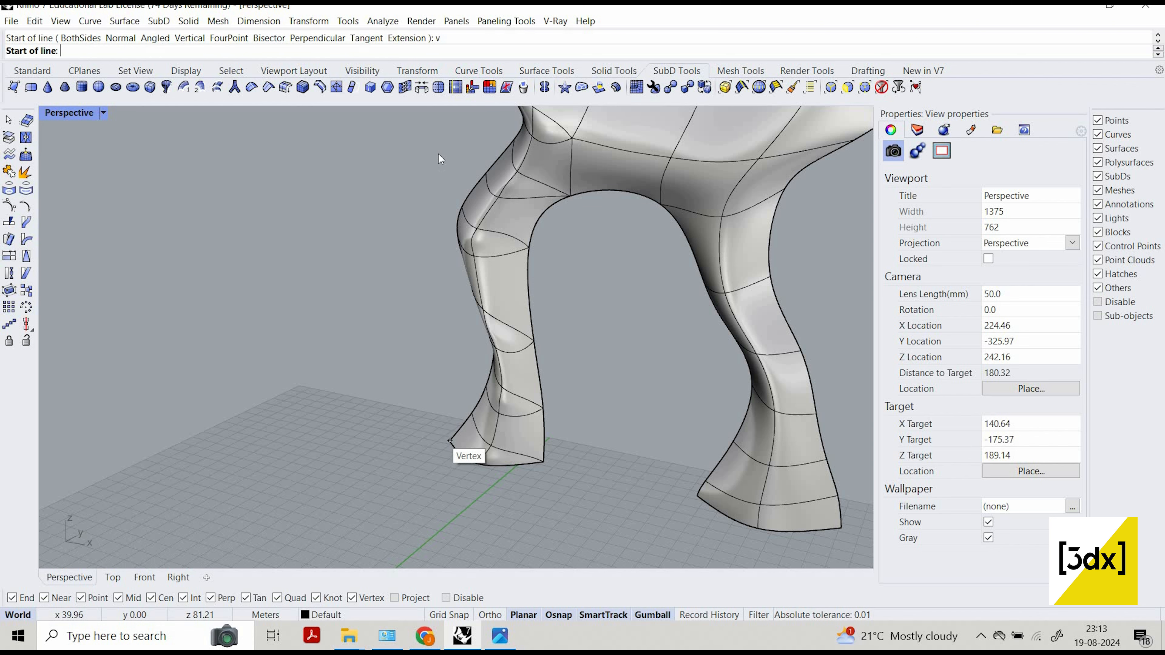
pyautogui.click(450, 442)
pyautogui.click(457, 396)
pyautogui.keyDown('shift'); pyautogui.moveTo(456, 397); pyautogui.dragTo(456, 412, button='right'); pyautogui.keyUp('shift')
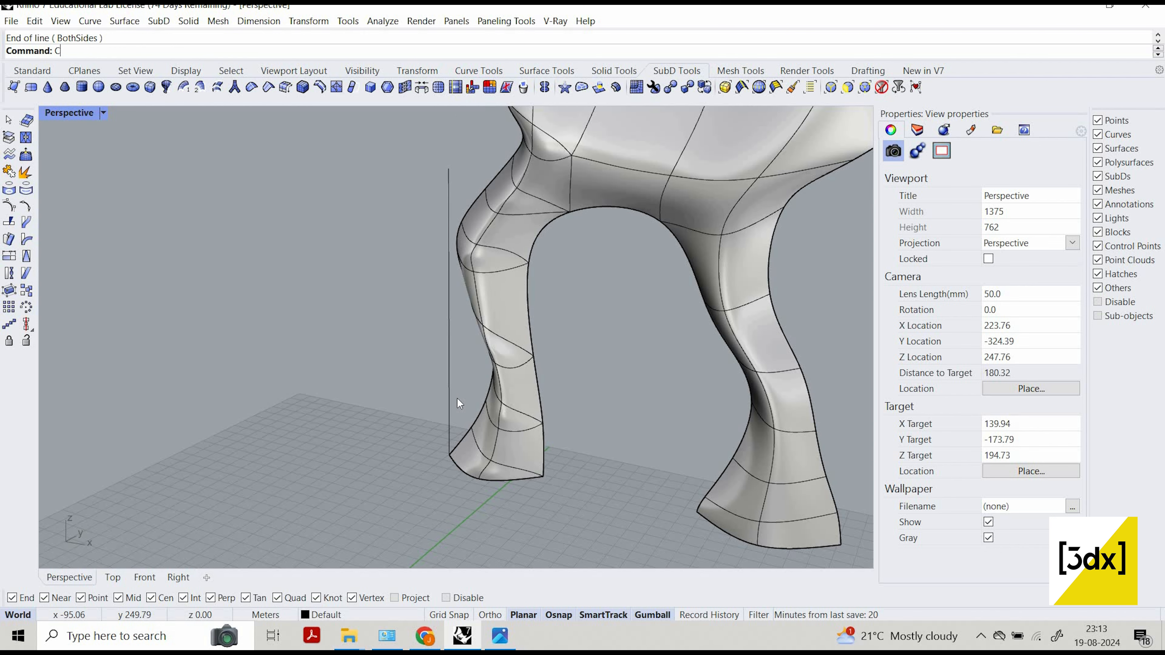
# Start the Contour command and choose all the SubD columns as the objects.
pyautogui.write('Coun')
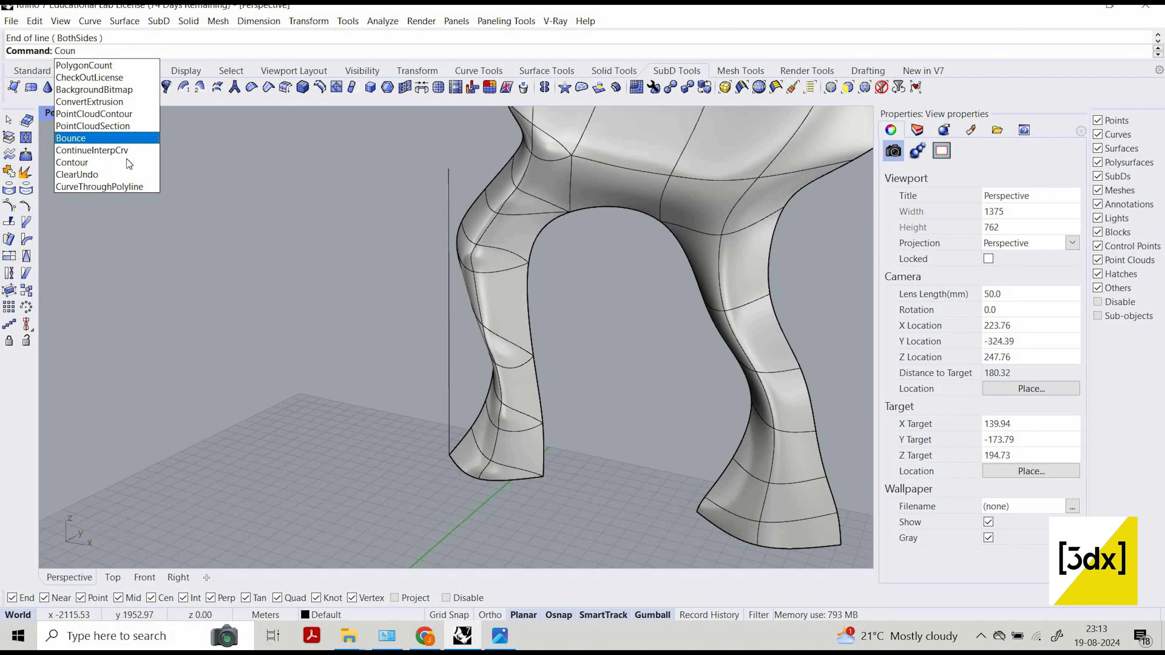
pyautogui.press('Down')
pyautogui.press('Return')
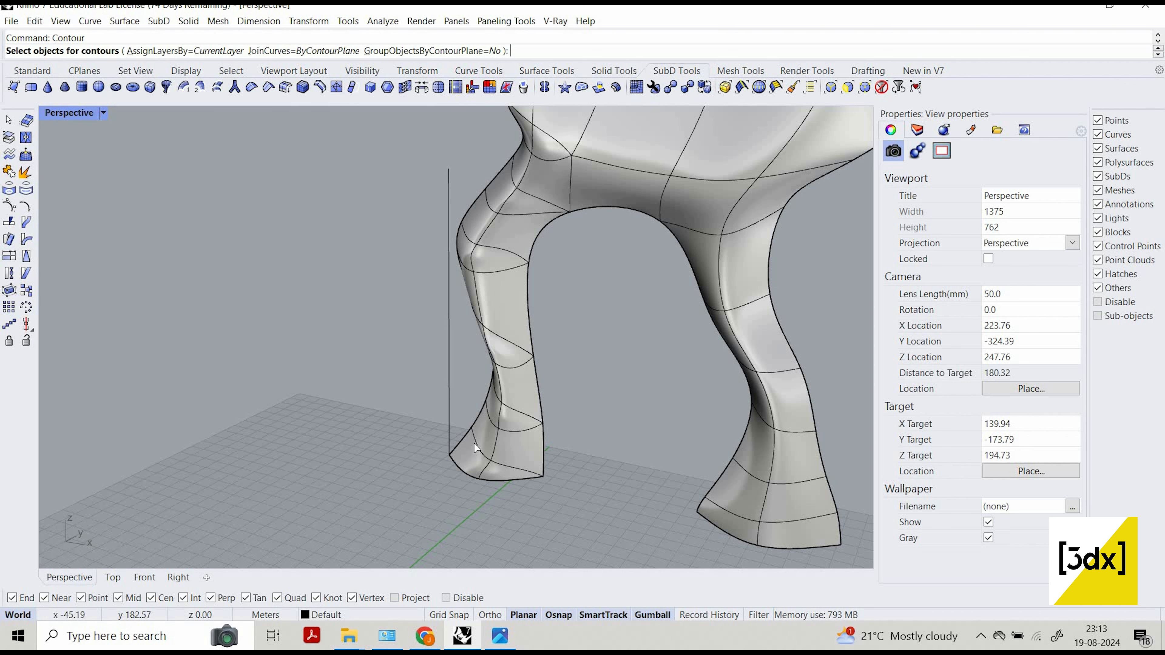
pyautogui.scroll(-10, 603, 266)
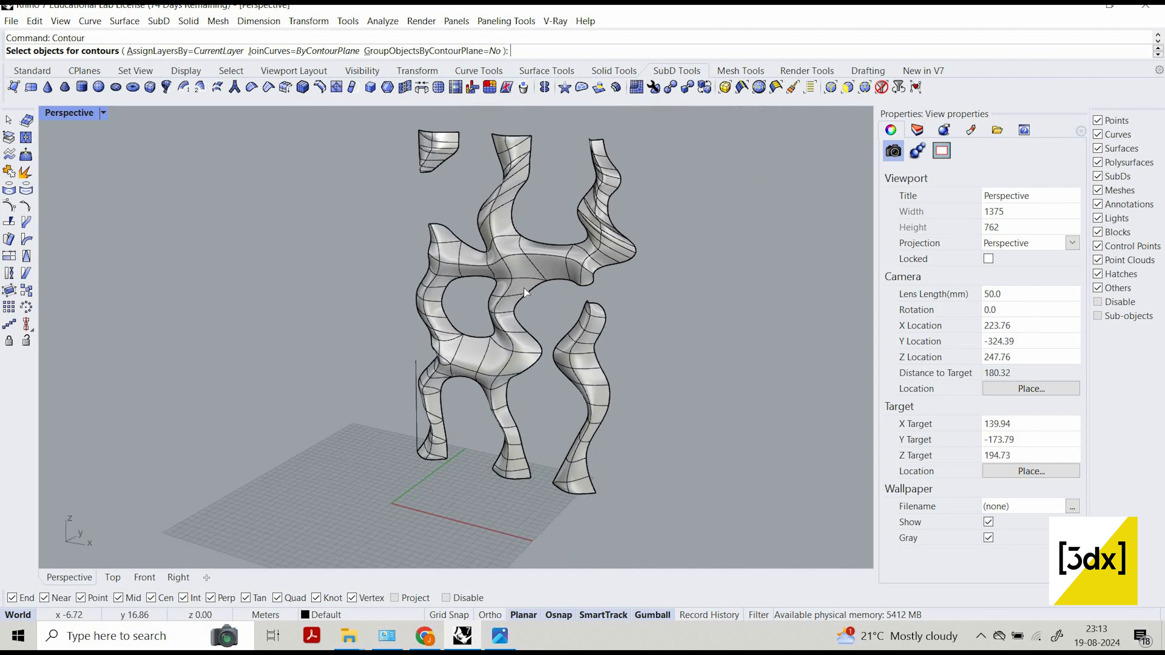
pyautogui.keyDown('shift'); pyautogui.moveTo(686, 345); pyautogui.dragTo(594, 357, button='right'); pyautogui.keyUp('shift')
pyautogui.moveTo(395, 147); pyautogui.dragTo(358, 113)
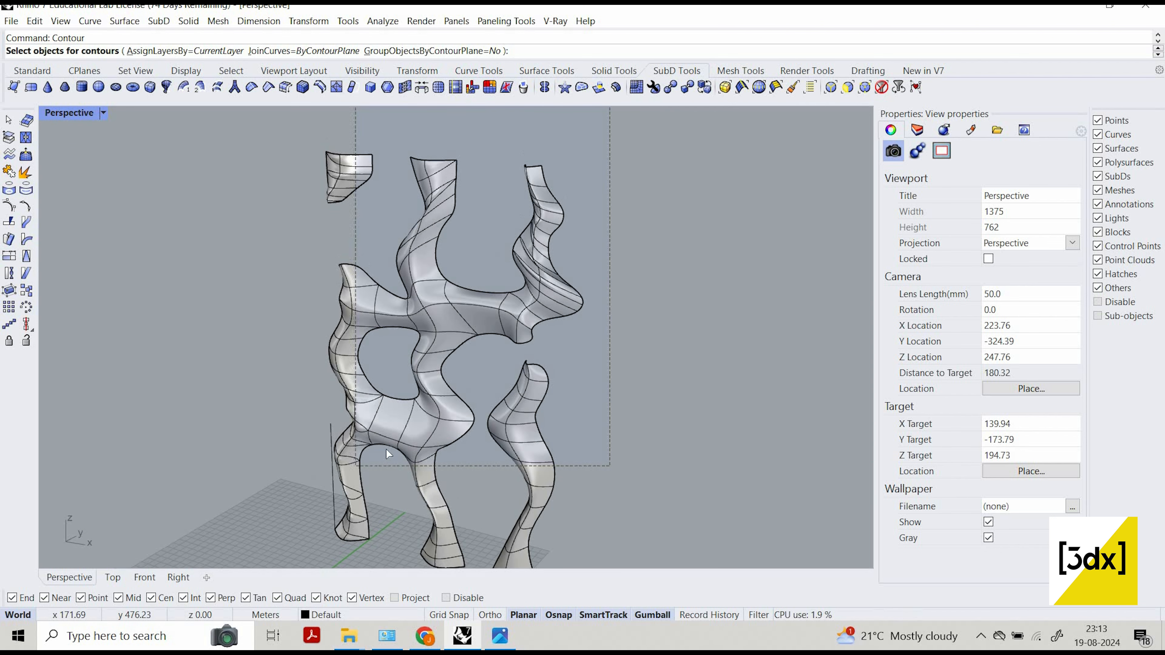
pyautogui.scroll(-5, 377, 464)
pyautogui.press('Return')
# Try contouring the columns from the guide line's lower end, upward along the line, with a spacing of 4.00.
pyautogui.scroll(9, 377, 460)
pyautogui.scroll(5, 388, 427)
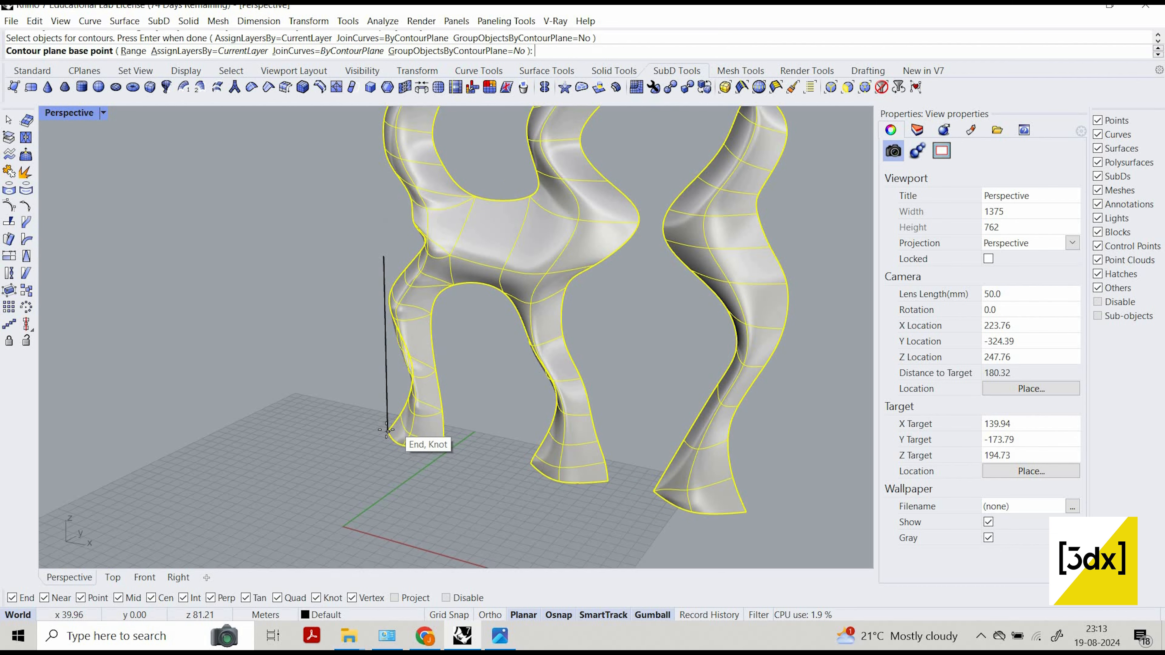
pyautogui.click(389, 432)
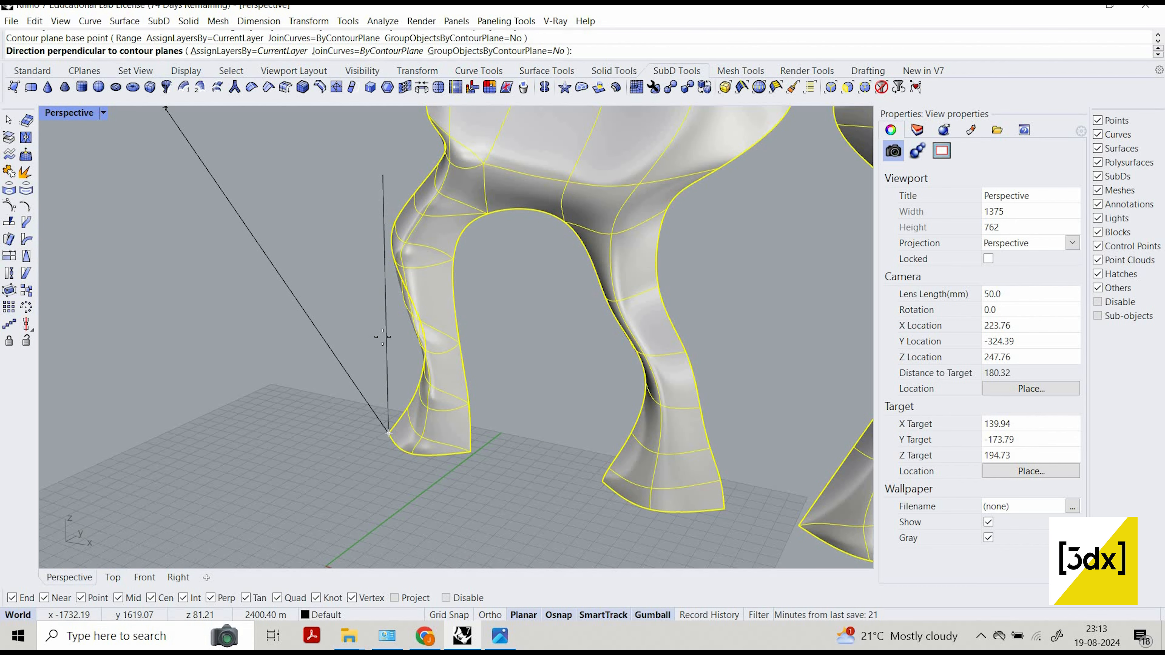
pyautogui.click(386, 312)
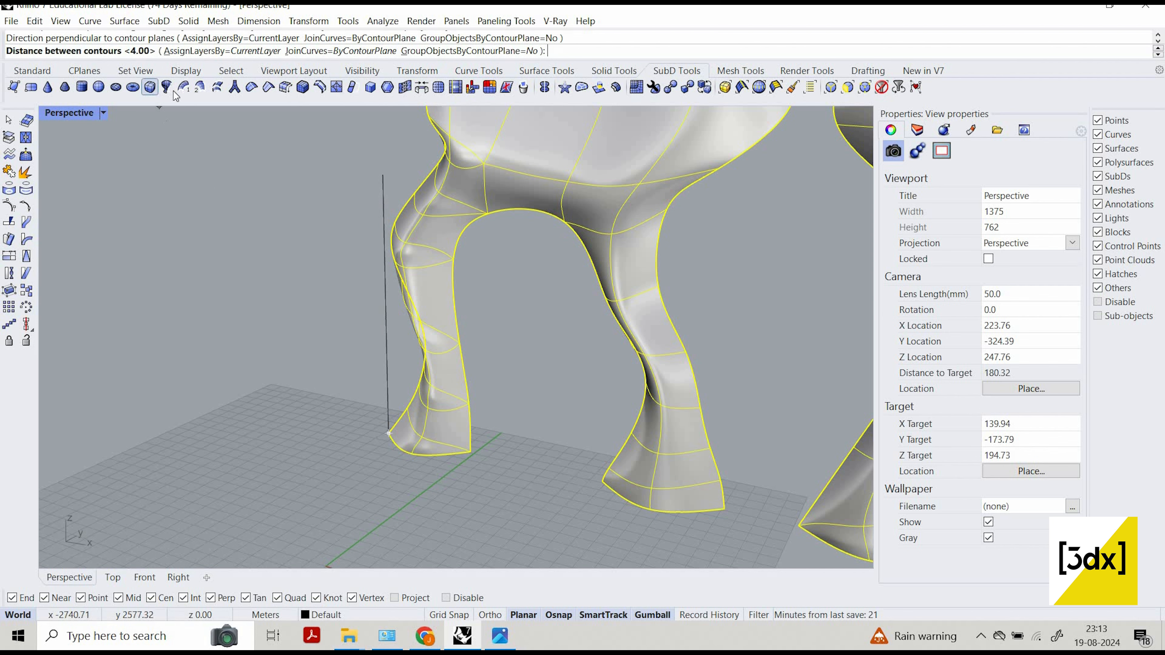
pyautogui.press('Return')
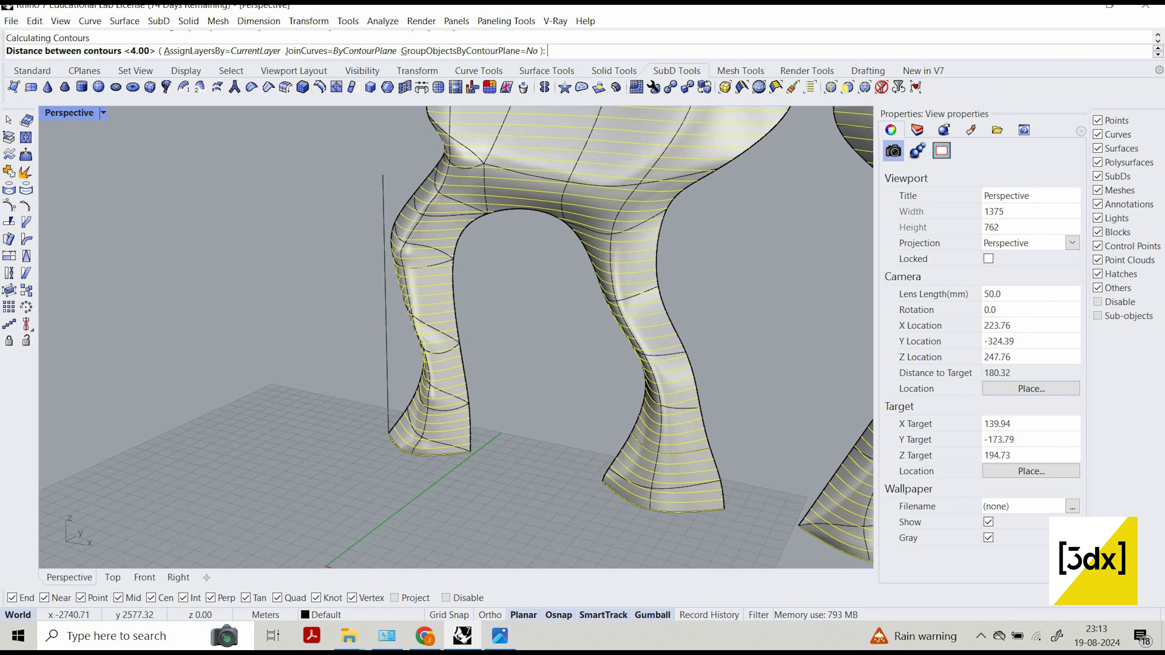
pyautogui.scroll(-8, 632, 189)
pyautogui.scroll(4, 637, 178)
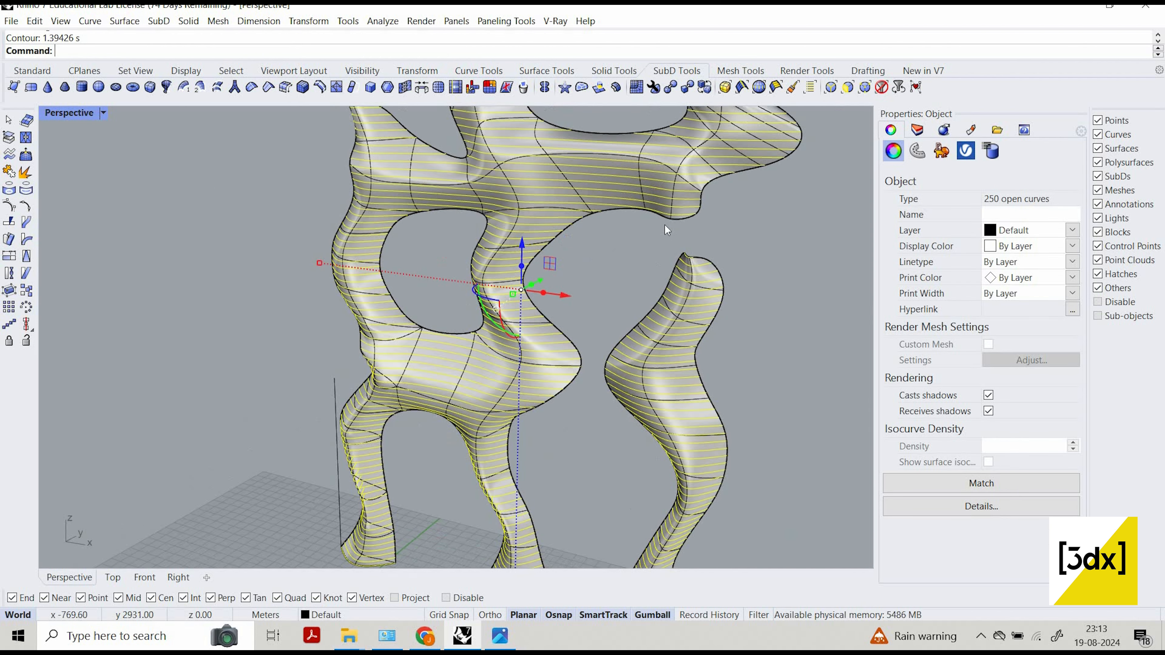
# Inspect the contour curves across the whole facade and undo the Contour operation.
pyautogui.scroll(-3, 664, 225)
pyautogui.keyDown('shift'); pyautogui.moveTo(664, 225); pyautogui.dragTo(681, 352, button='right'); pyautogui.keyUp('shift')
pyautogui.scroll(-5, 623, 173)
pyautogui.scroll(7, 610, 158)
pyautogui.scroll(-8, 612, 170)
pyautogui.scroll(8, 526, 402)
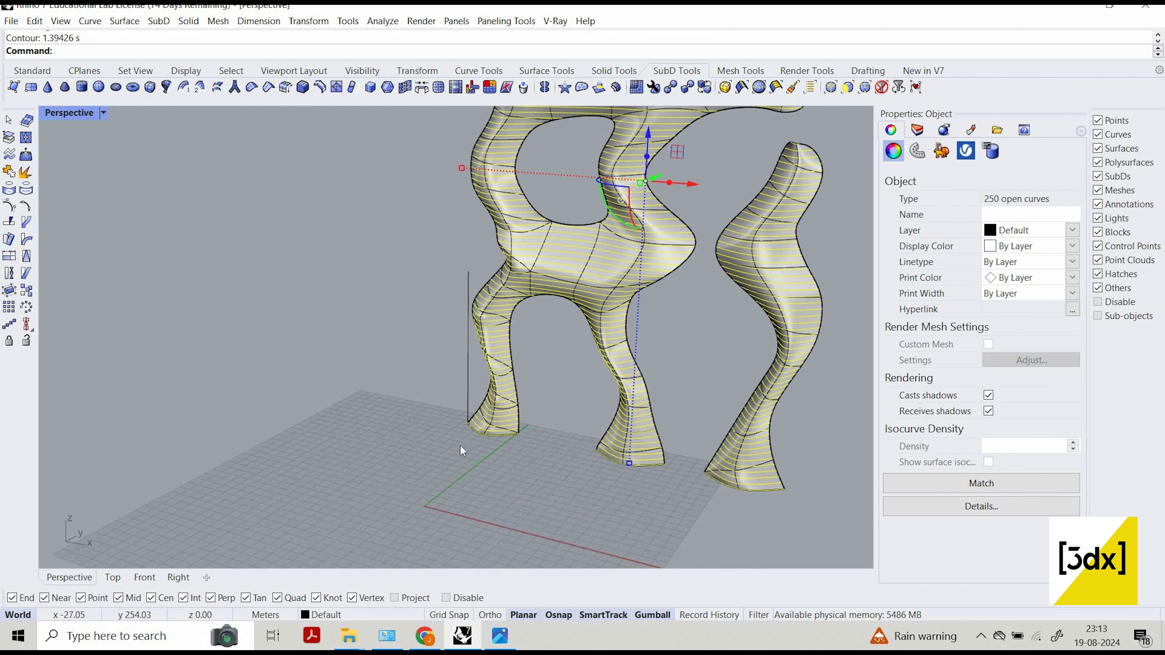
pyautogui.hotkey('ctrl', 'z')
# Try contouring the vertical guide line upward from its lower end with a spacing of 2, then undo the contour.
pyautogui.scroll(5, 477, 428)
pyautogui.press('Return')
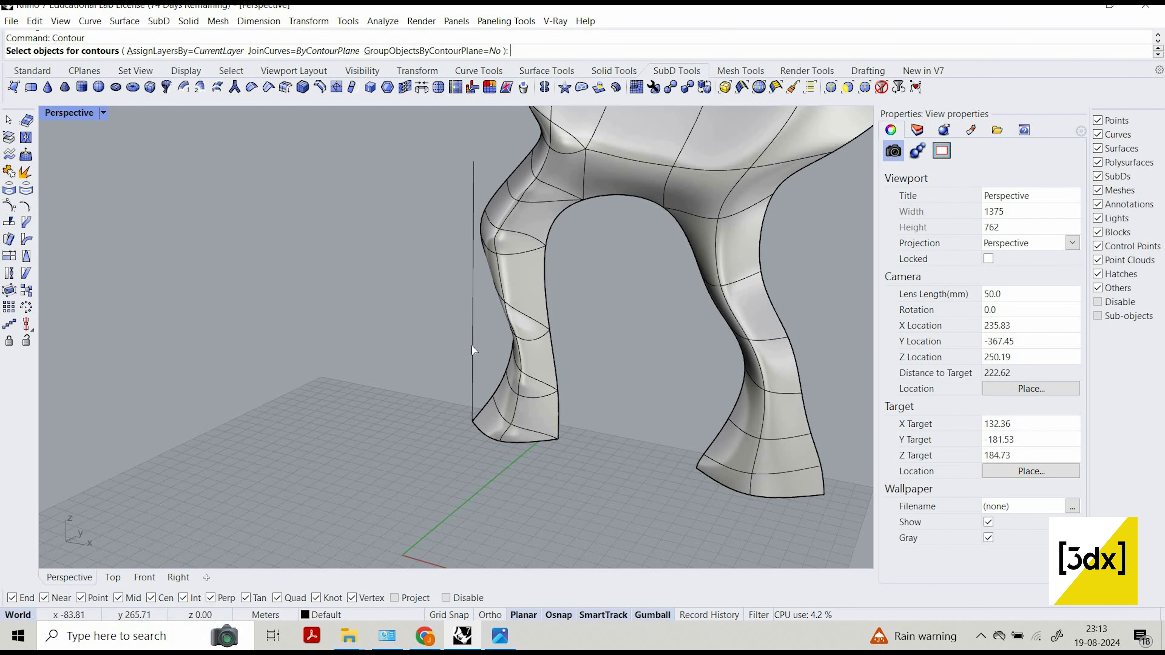
pyautogui.click(474, 383)
pyautogui.press('Return')
pyautogui.click(473, 421)
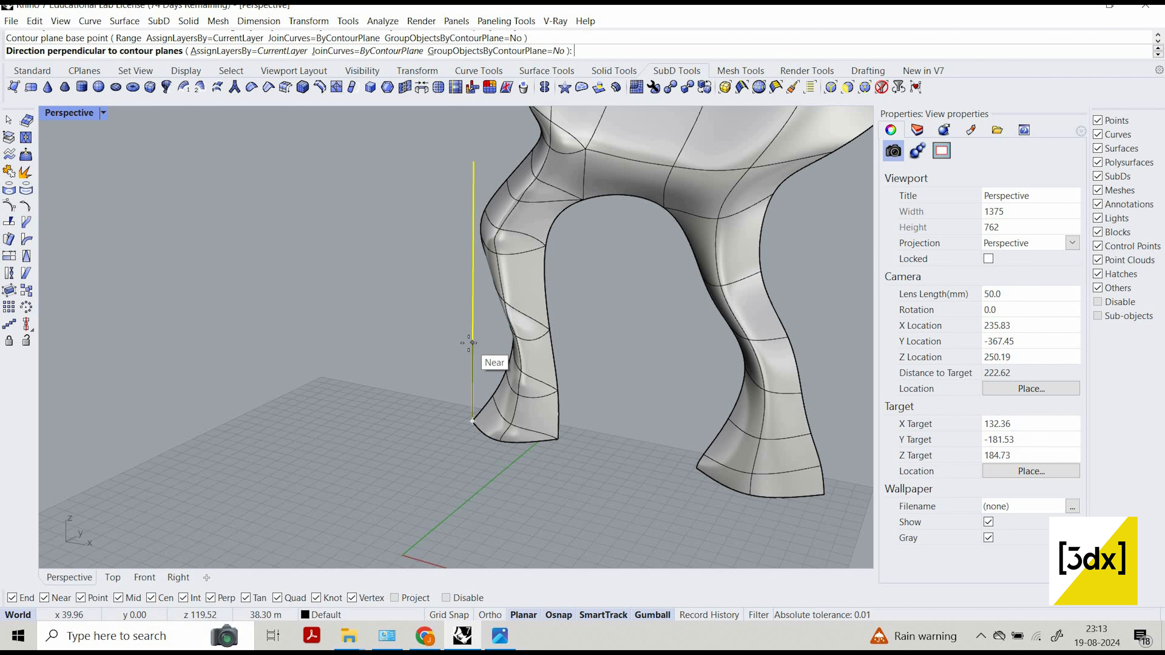
pyautogui.click(473, 342)
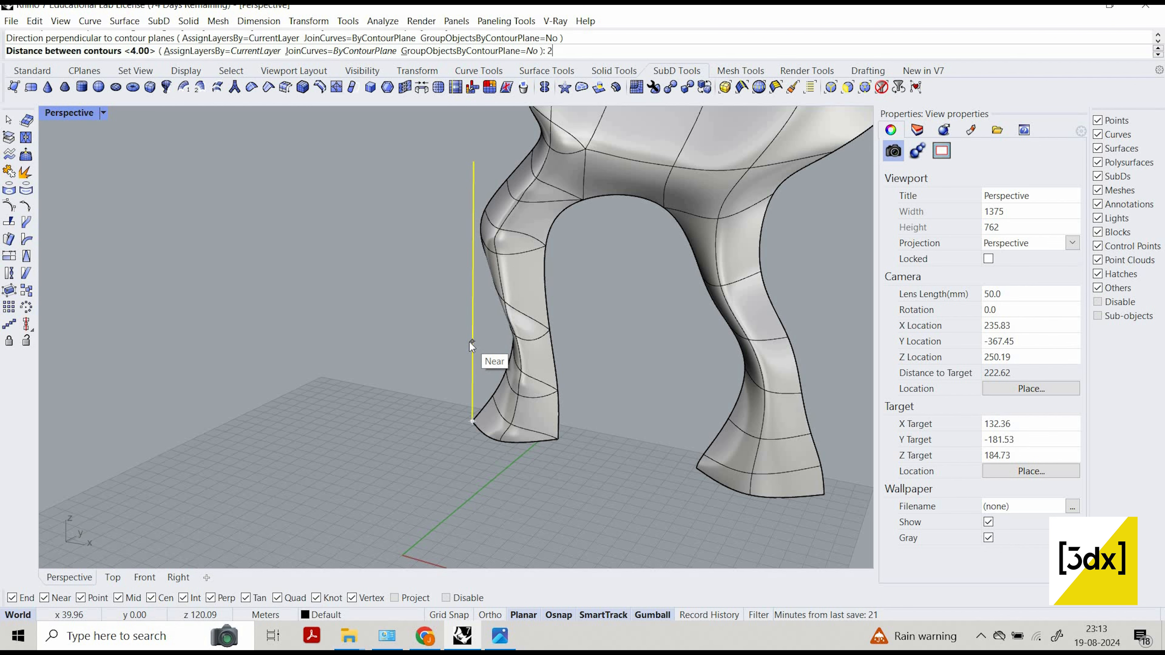
pyautogui.press('Return')
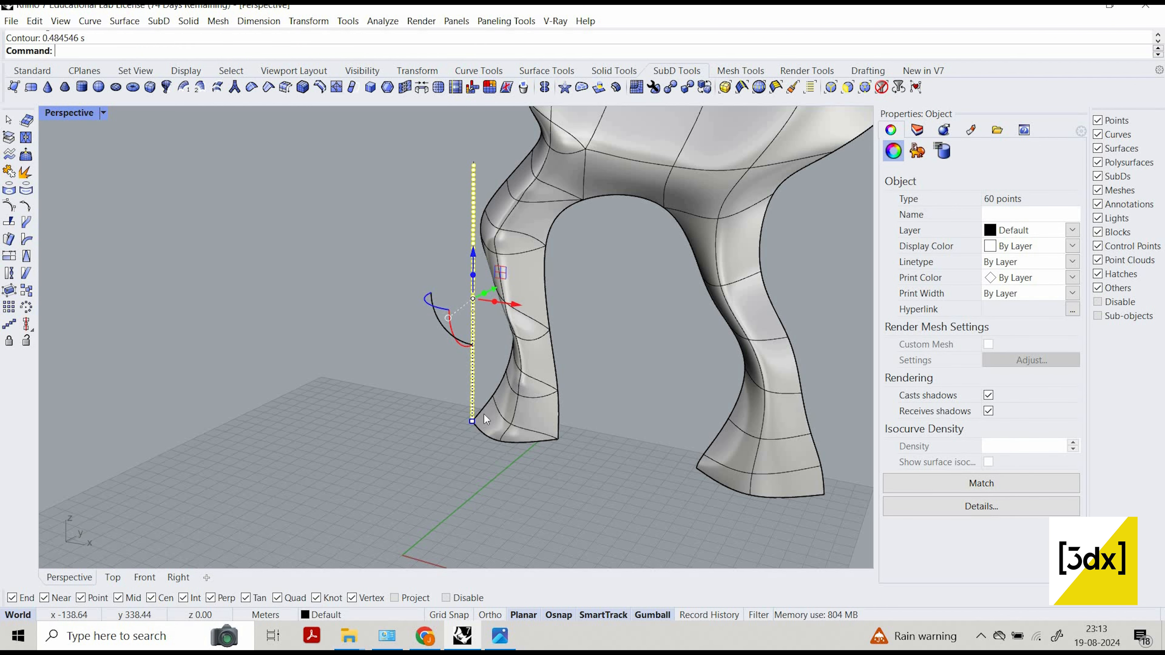
pyautogui.hotkey('ctrl', 'z')
# Contour all the SubD columns from the guide line's lower end, upward along the line, with a spacing of 2.00.
pyautogui.scroll(-3, 754, 452)
pyautogui.scroll(-3, 671, 267)
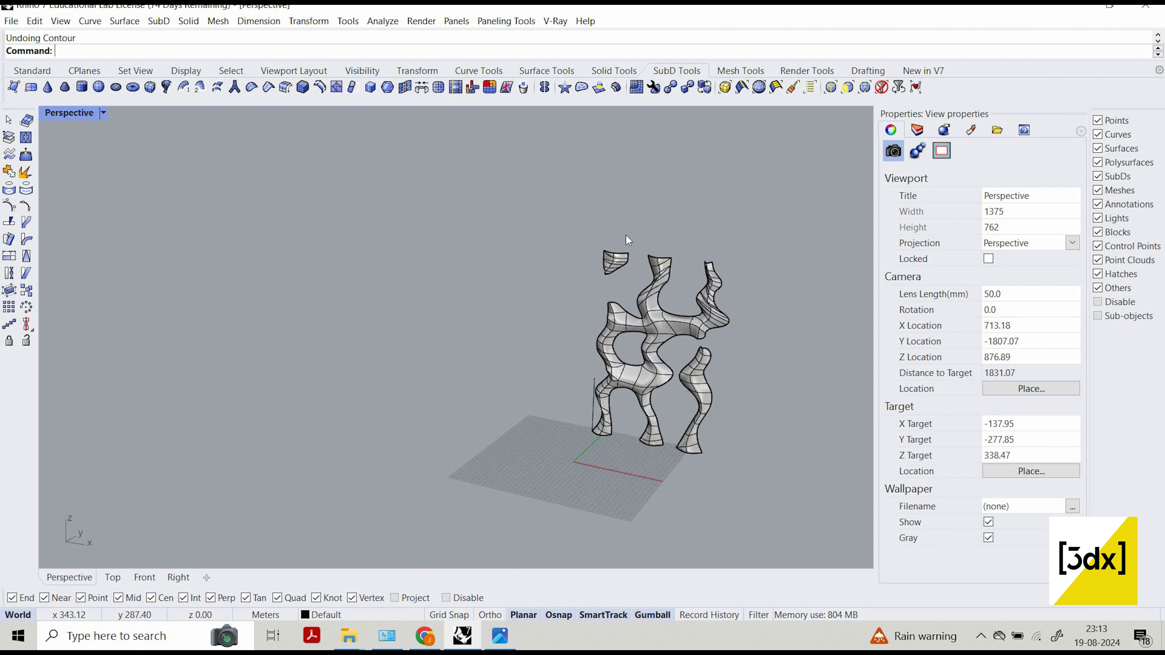
pyautogui.moveTo(569, 409); pyautogui.dragTo(612, 420)
pyautogui.scroll(9, 660, 394)
pyautogui.press('Return')
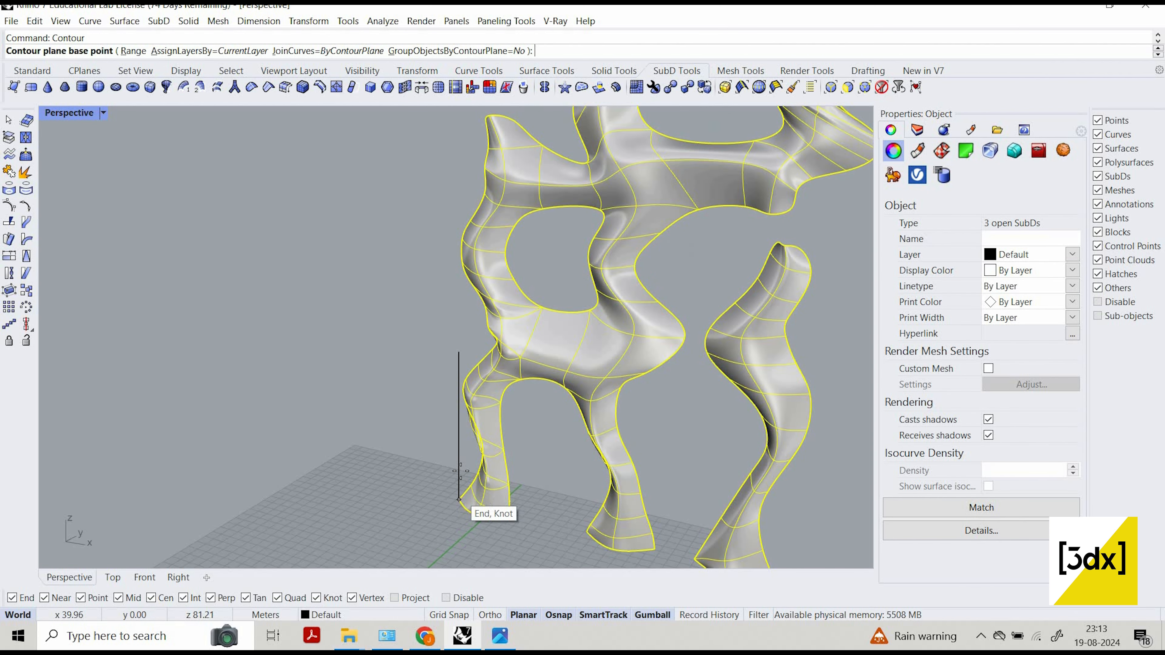
pyautogui.scroll(5, 459, 502)
pyautogui.click(459, 503)
pyautogui.click(462, 410)
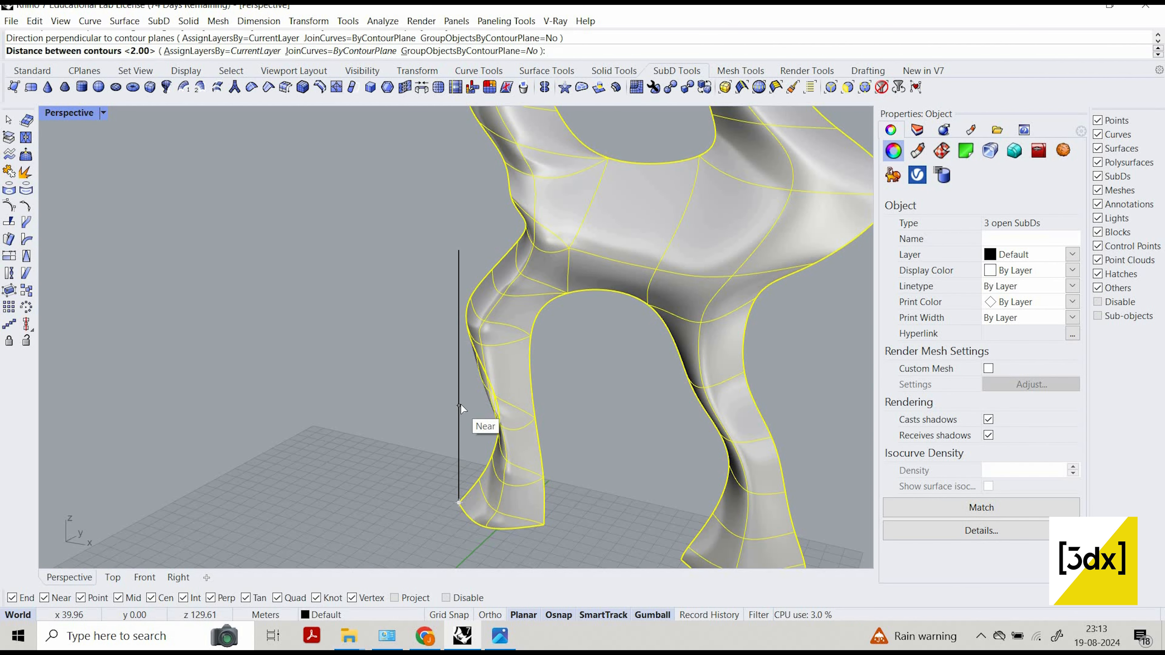
pyautogui.press('Return')
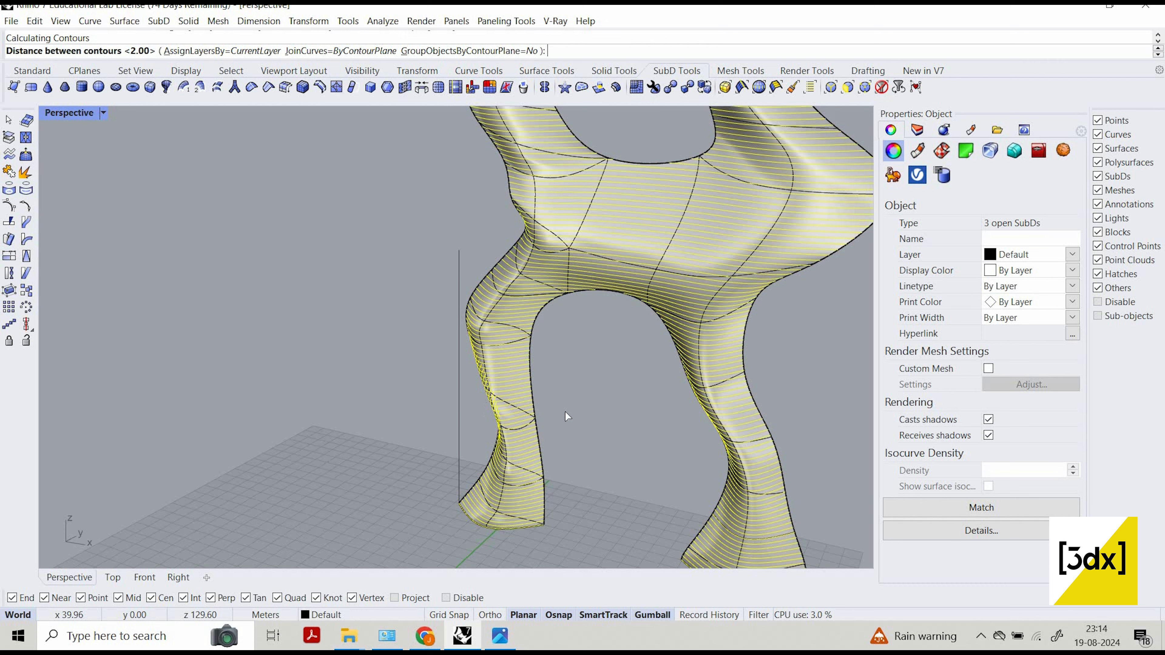
# Group all the new contour curves and clear the selection.
pyautogui.scroll(-8, 597, 432)
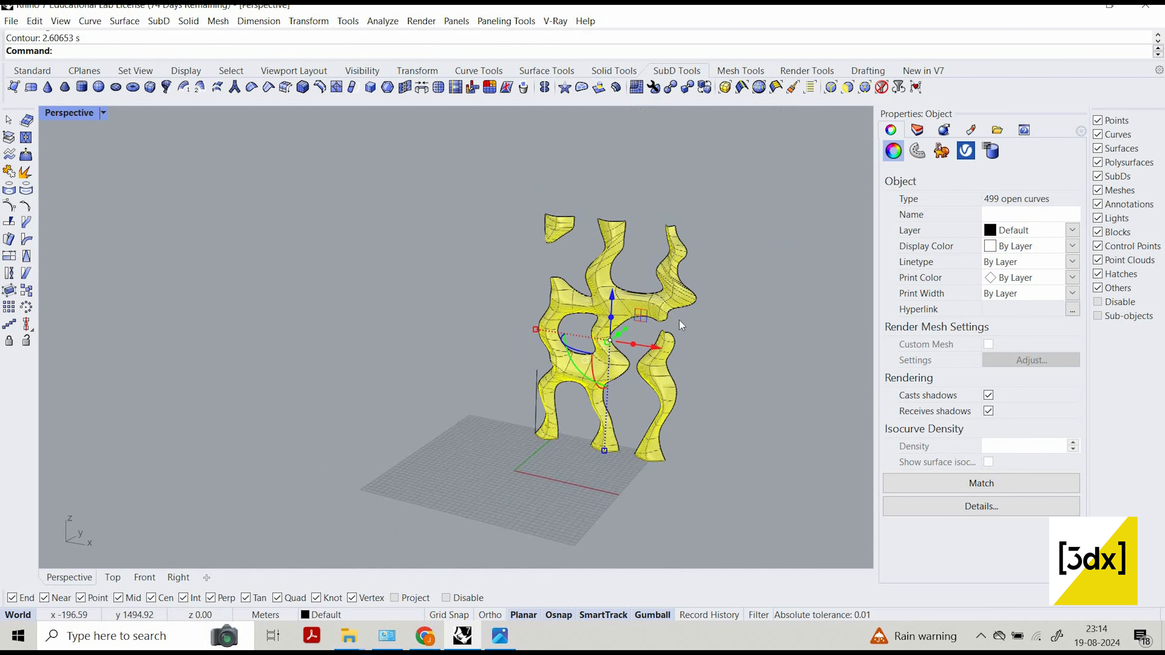
pyautogui.scroll(3, 680, 326)
pyautogui.scroll(3, 678, 322)
pyautogui.hotkey('ctrl', 'g')
pyautogui.press('Escape')
# Hide the large bridged SubD and the separate lower right column SubD, leaving their contour curves displayed.
pyautogui.scroll(4, 600, 284)
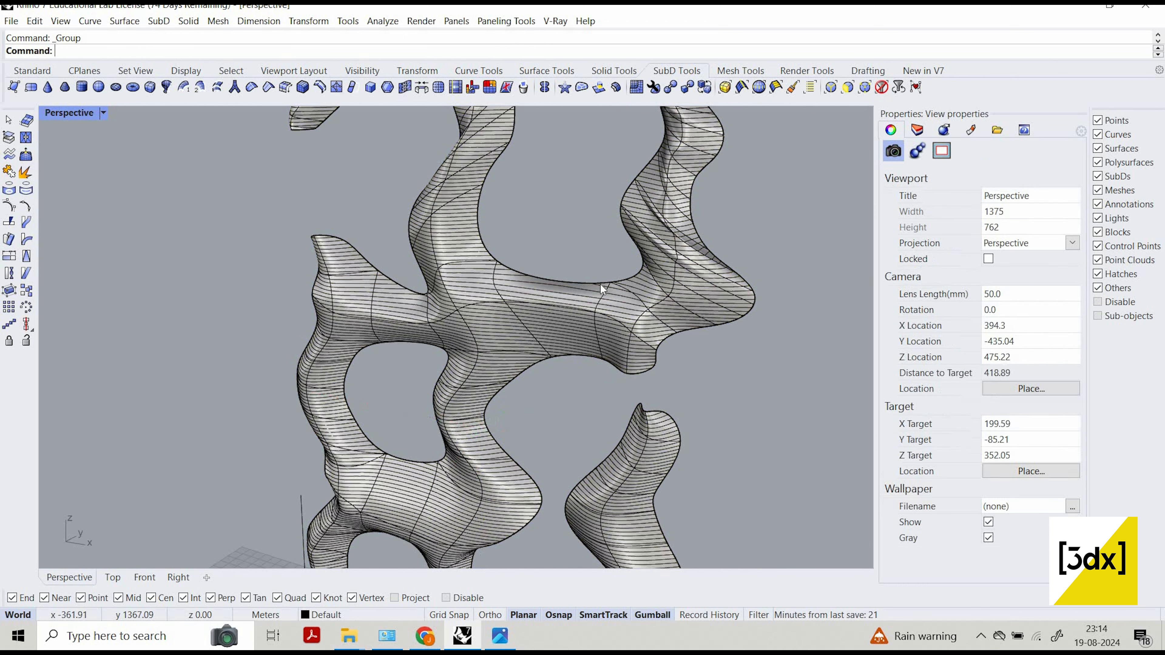
pyautogui.scroll(2, 606, 290)
pyautogui.click(575, 288)
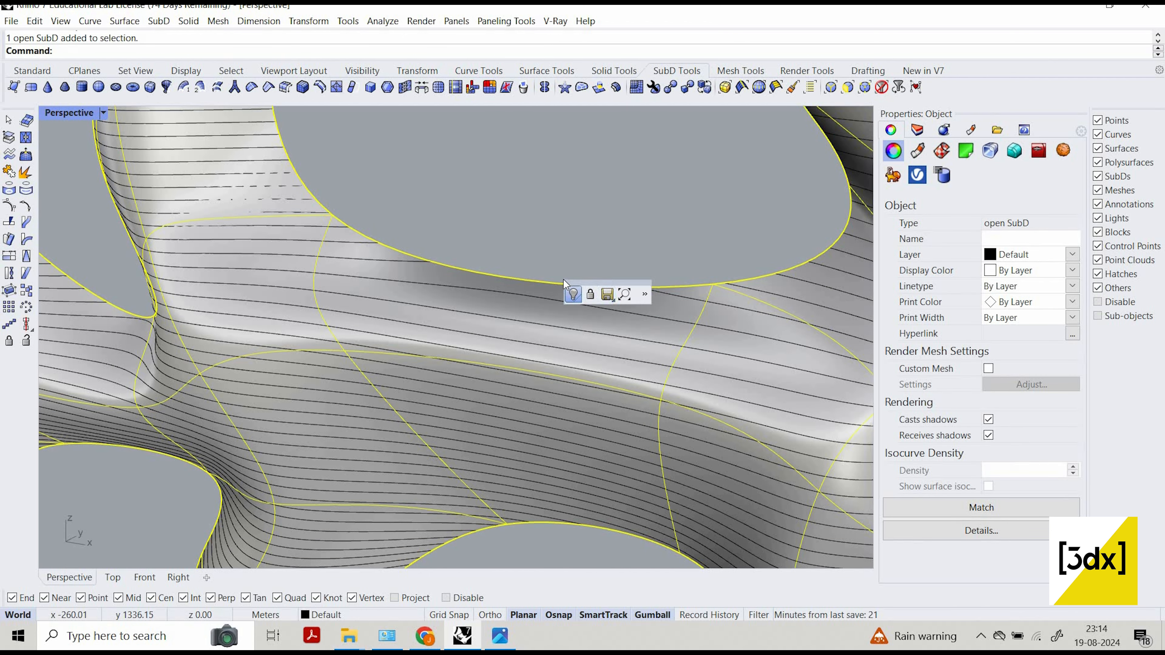
pyautogui.hotkey('ctrl', 'h')
pyautogui.scroll(-8, 511, 166)
pyautogui.scroll(8, 502, 192)
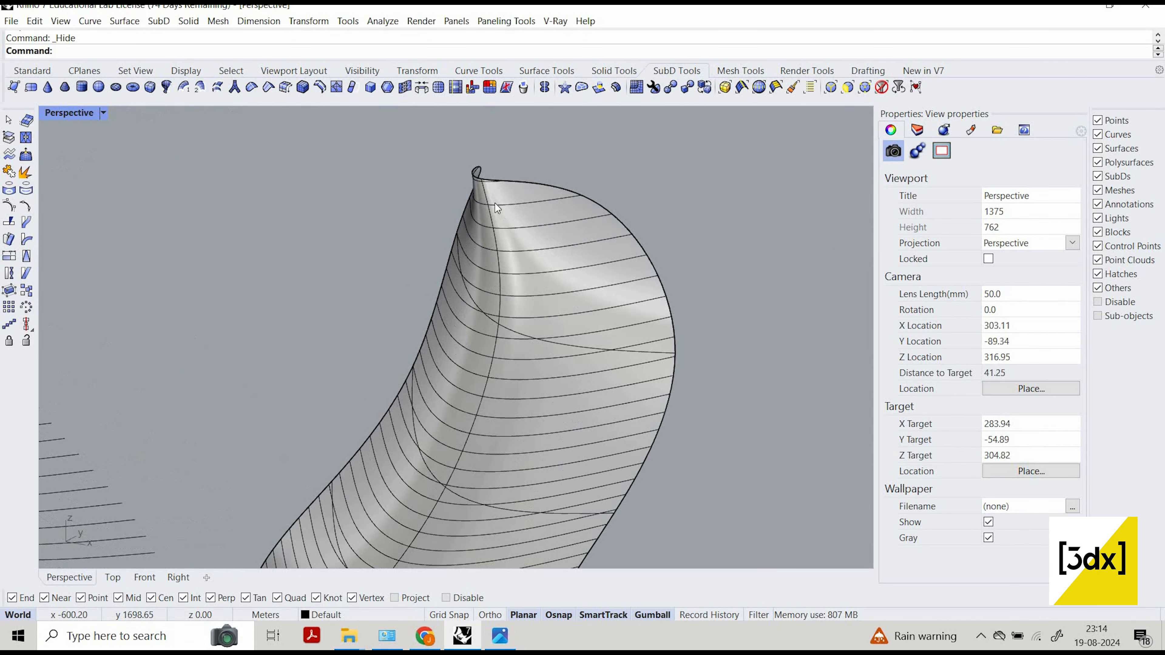
pyautogui.click(475, 198)
pyautogui.hotkey('ctrl', 'h')
pyautogui.scroll(-8, 613, 240)
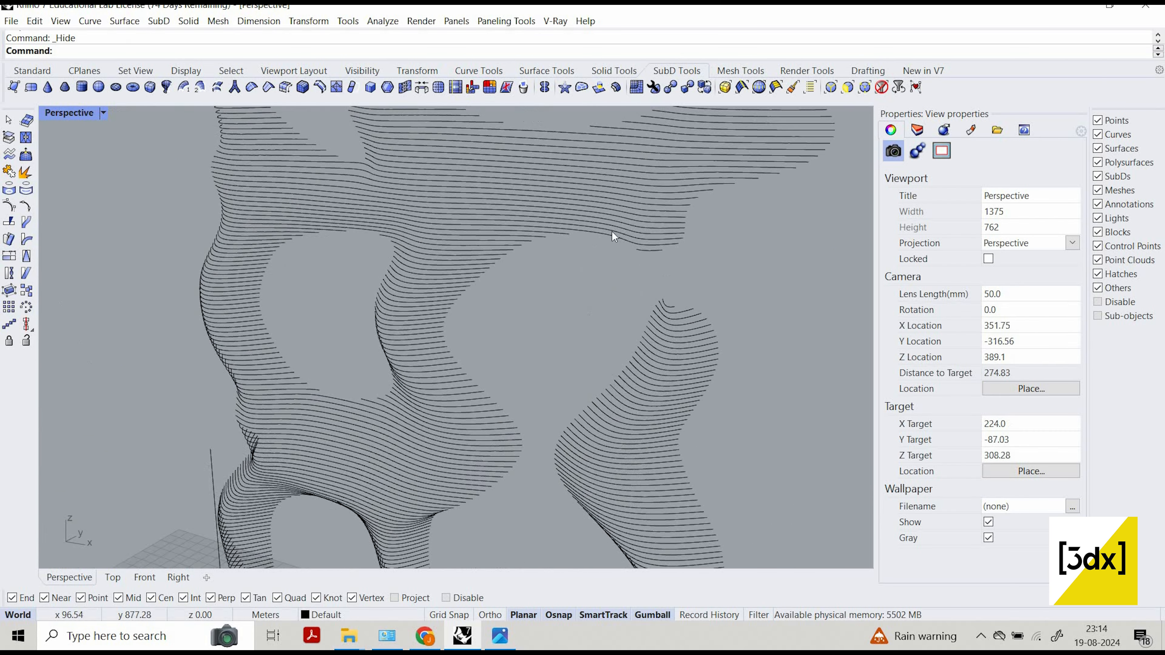
# Hide the small SubD piece at the facade's upper left, picking the SubD rather than the curve group.
pyautogui.scroll(10, 407, 222)
pyautogui.click(415, 225)
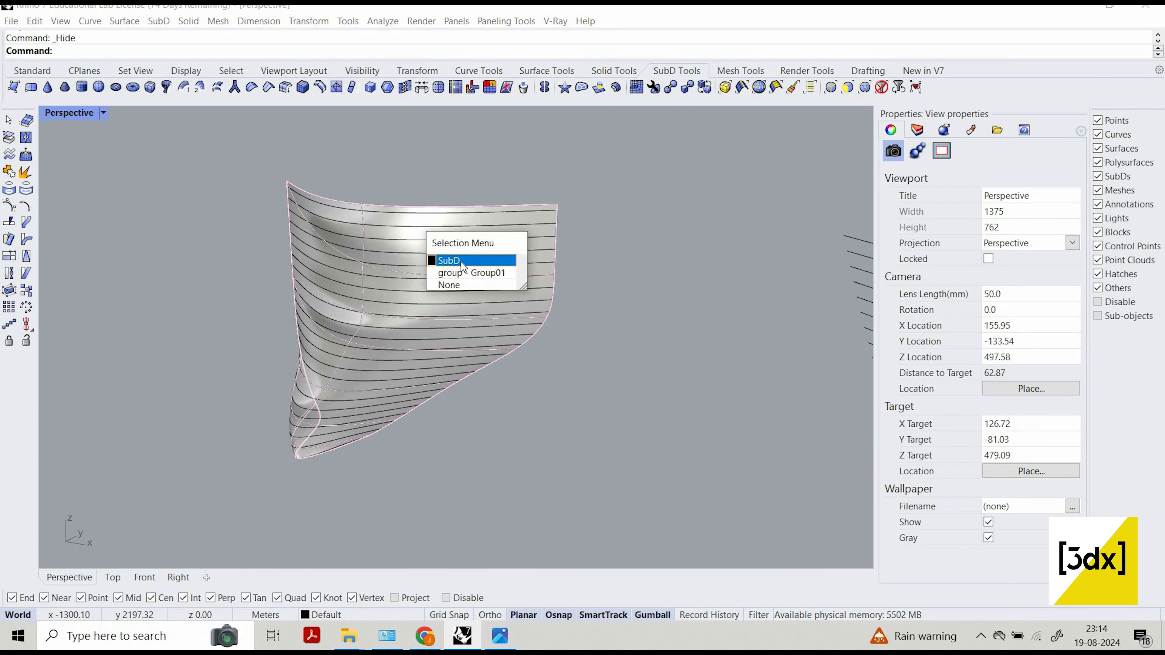
pyautogui.click(454, 260)
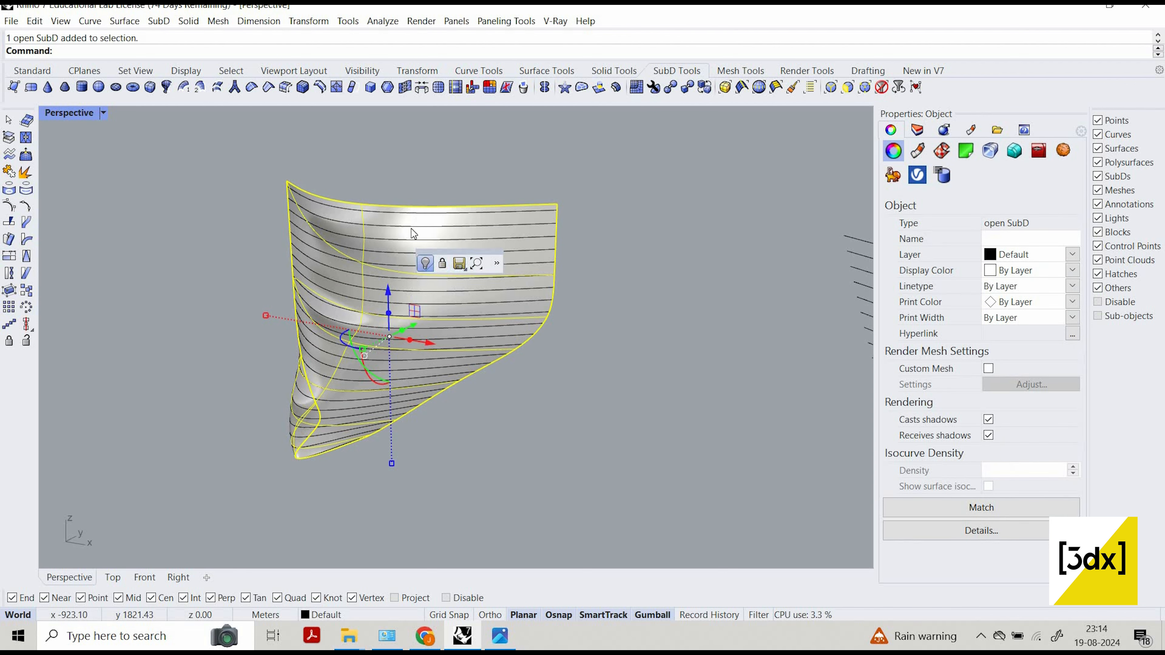
pyautogui.hotkey('ctrl', 'h')
# Select the grouped contour curves and start extruding them with the Solid=Yes option.
pyautogui.scroll(-10, 422, 249)
pyautogui.click(569, 334)
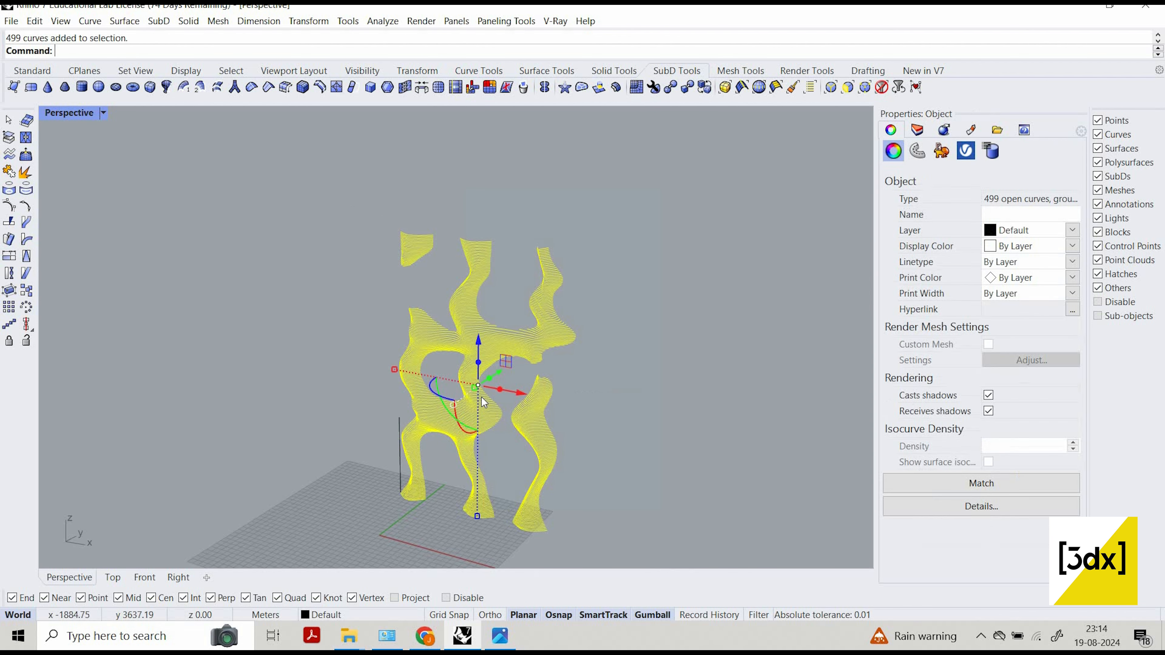
pyautogui.scroll(5, 573, 349)
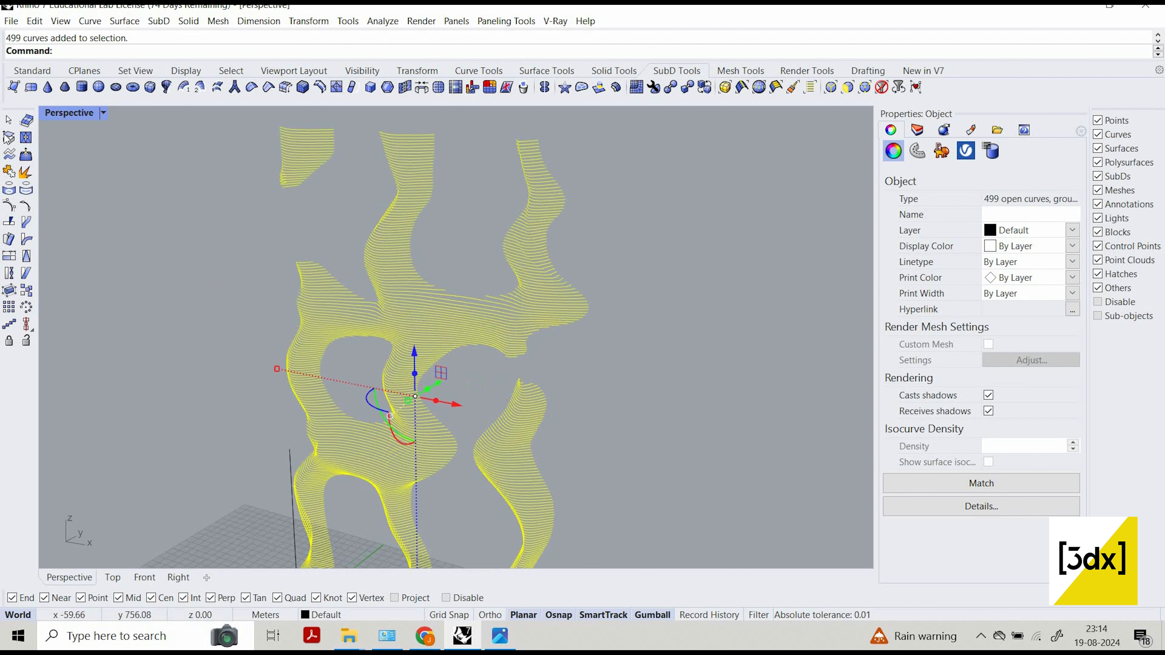
pyautogui.click(40, 77)
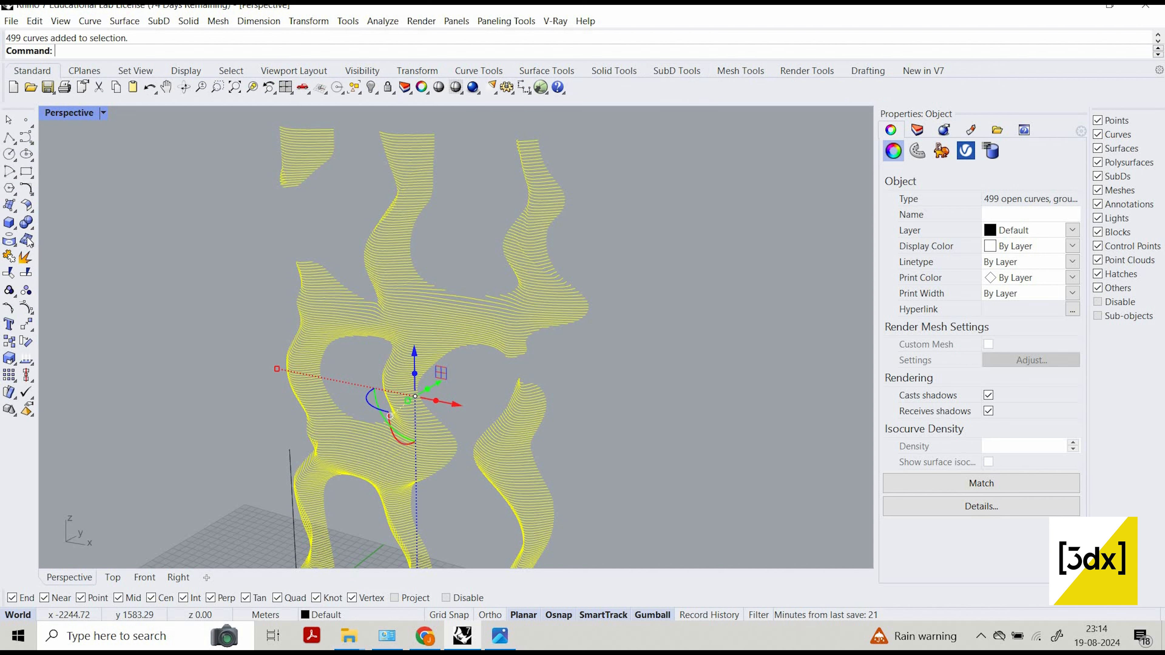
pyautogui.click(14, 228)
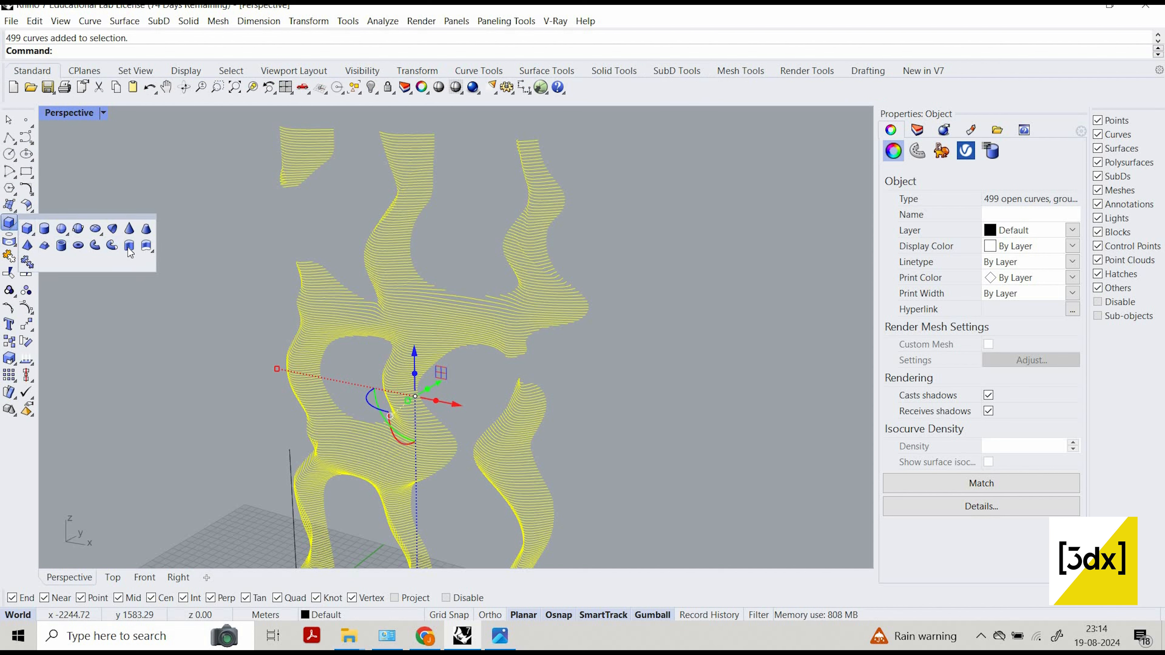
pyautogui.click(129, 246)
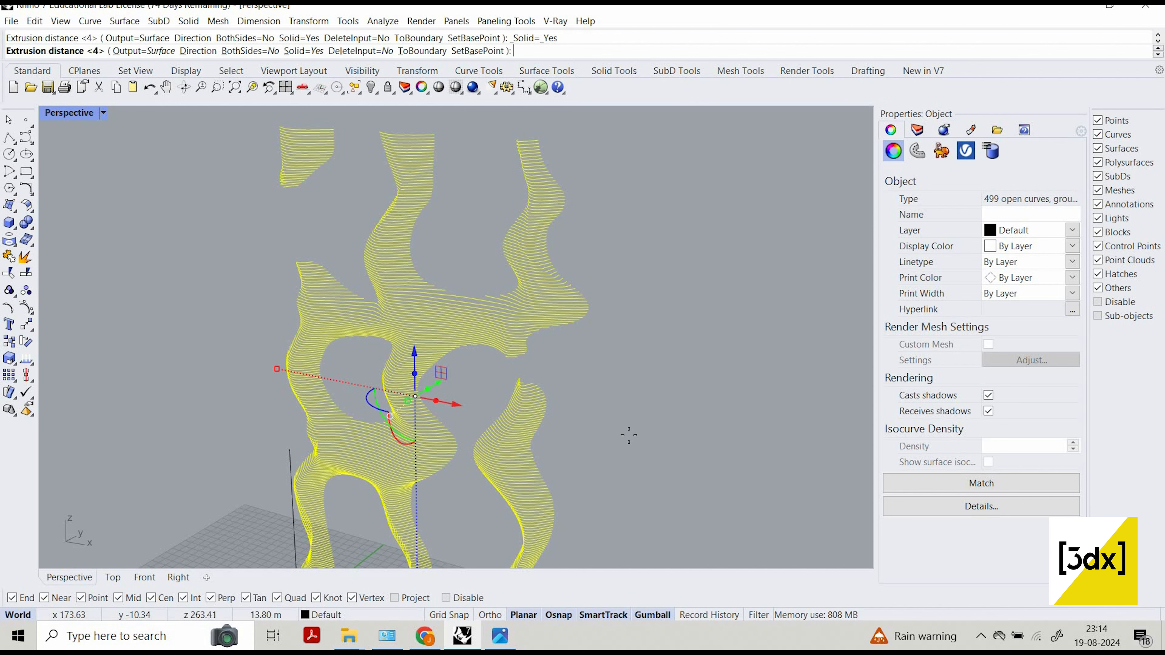
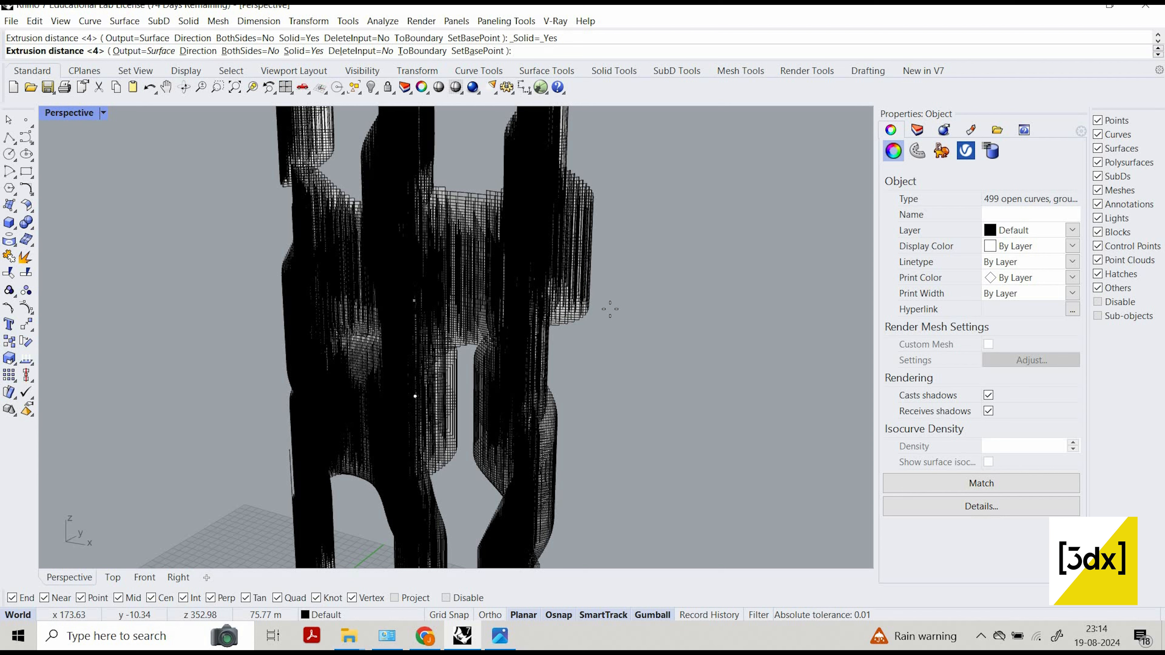
# Finish extruding the grouped contour curves at a distance of 2 and hide the source curves.
pyautogui.write('3')
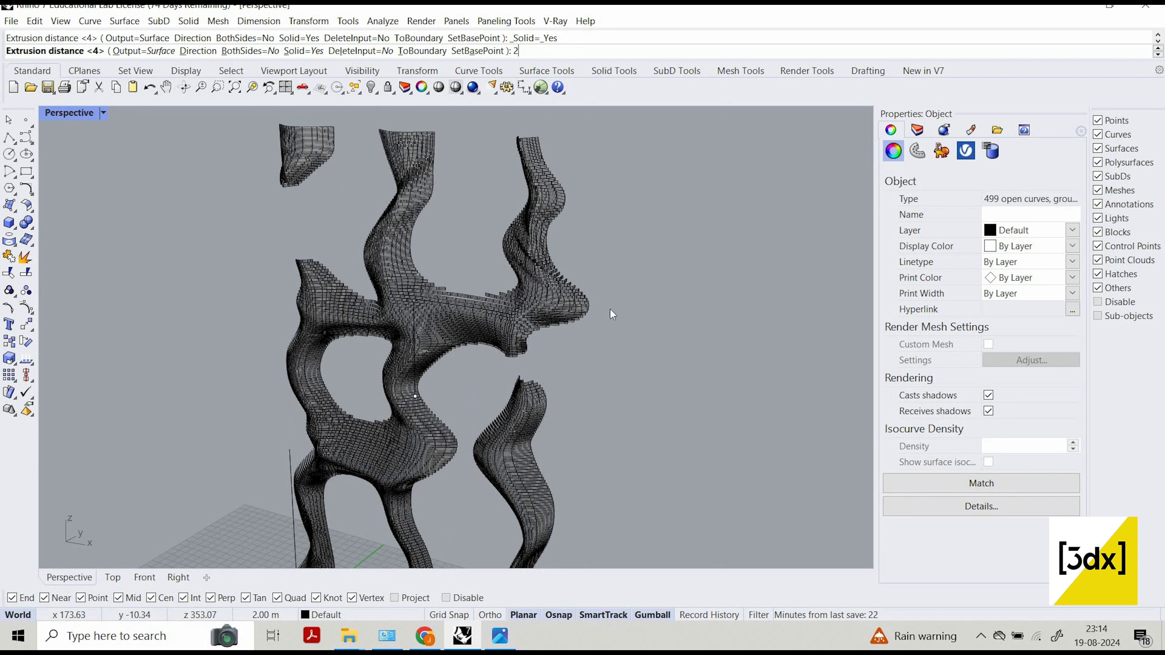
pyautogui.press('Return')
pyautogui.scroll(4, 436, 465)
pyautogui.scroll(6, 436, 463)
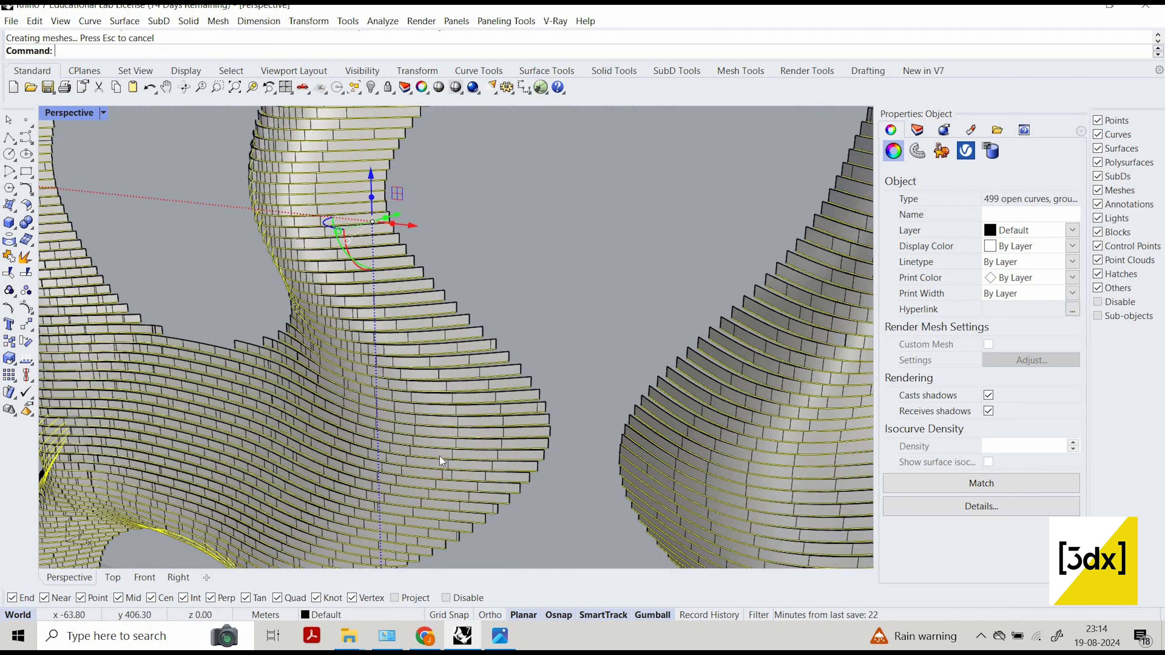
pyautogui.press('Escape')
# Examine the extruded horizontal layers along the columns and bridges, up close and as a whole facade.
pyautogui.scroll(-10, 541, 331)
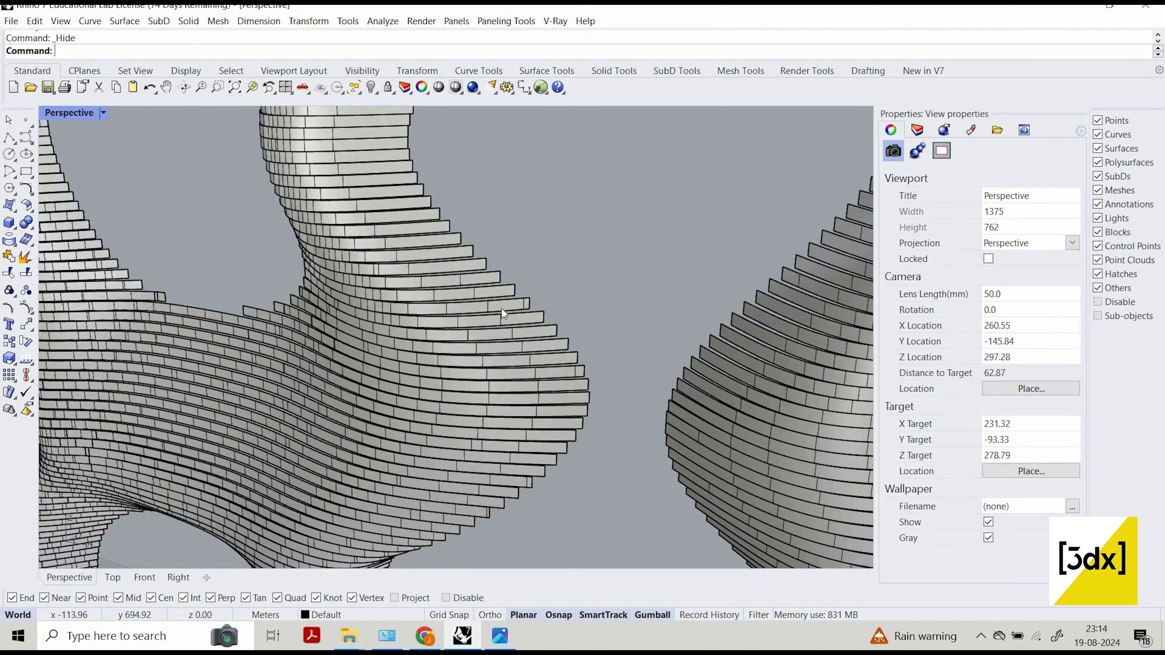
pyautogui.scroll(5, 482, 375)
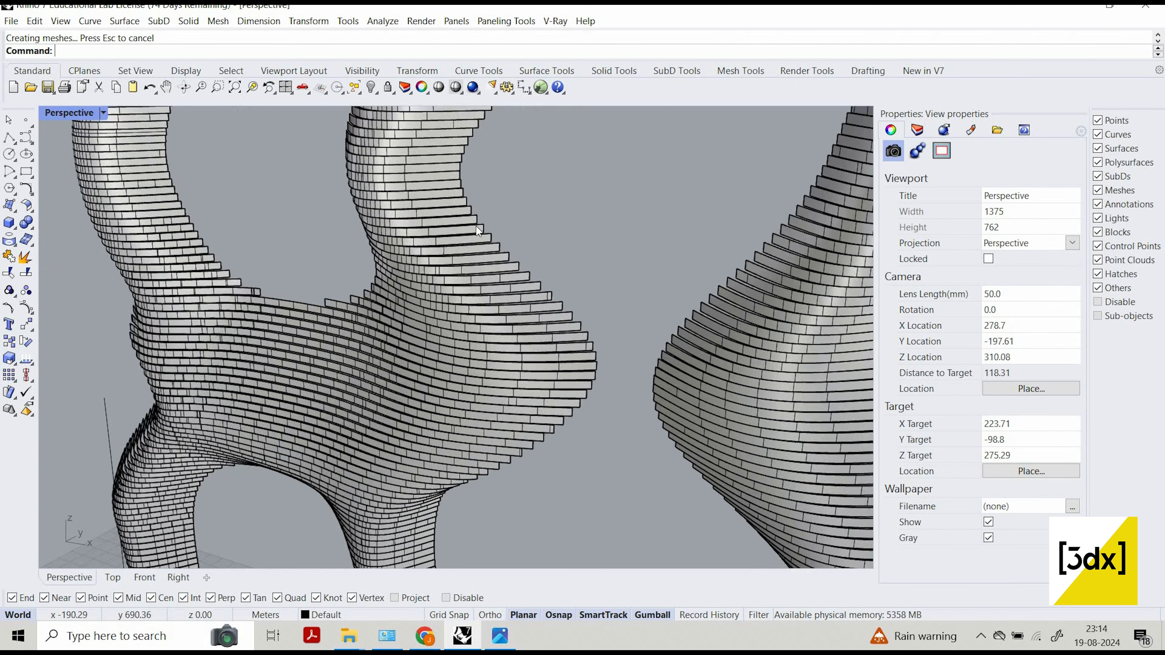
pyautogui.scroll(-5, 456, 294)
pyautogui.scroll(10, 493, 281)
pyautogui.scroll(-14, 496, 278)
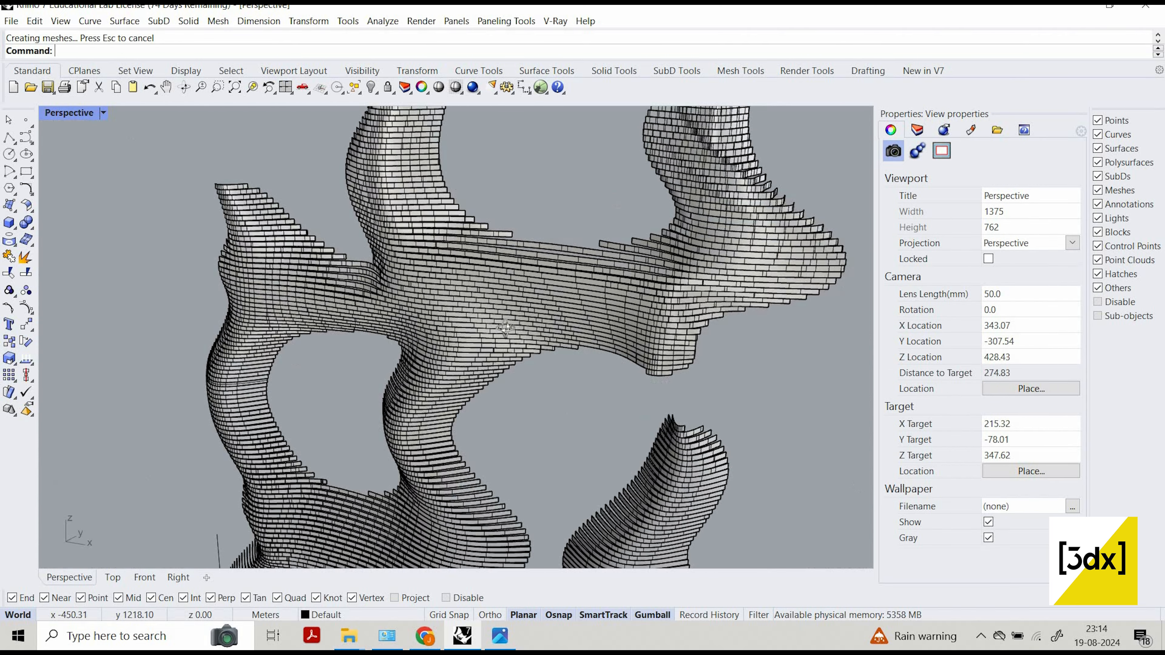
pyautogui.moveTo(468, 335); pyautogui.dragTo(331, 131, button='right')
pyautogui.scroll(-6, 460, 259)
pyautogui.scroll(-2, 597, 484)
pyautogui.moveTo(601, 485); pyautogui.dragTo(616, 527, button='right')
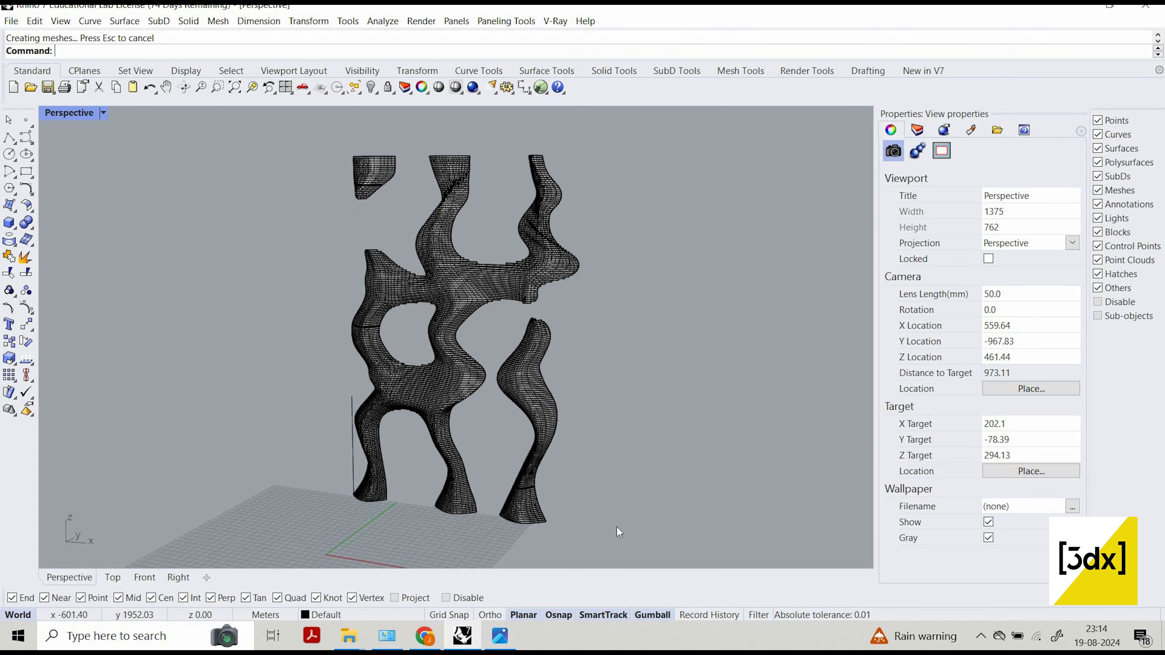
pyautogui.moveTo(371, 131); pyautogui.dragTo(615, 559)
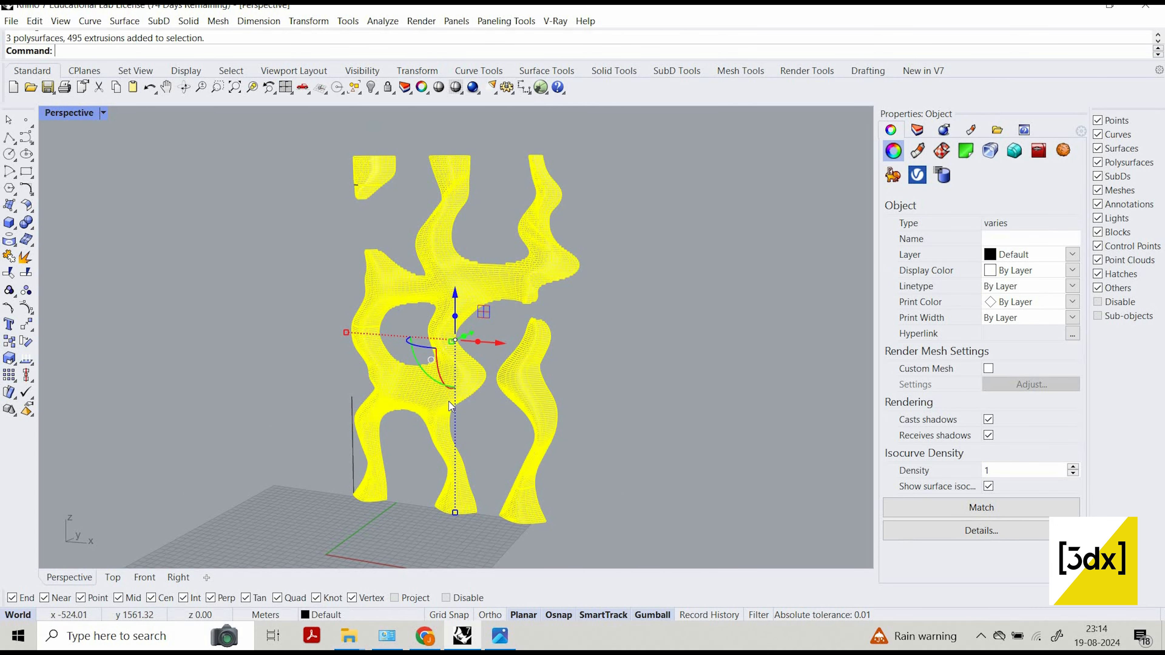
pyautogui.scroll(3, 458, 321)
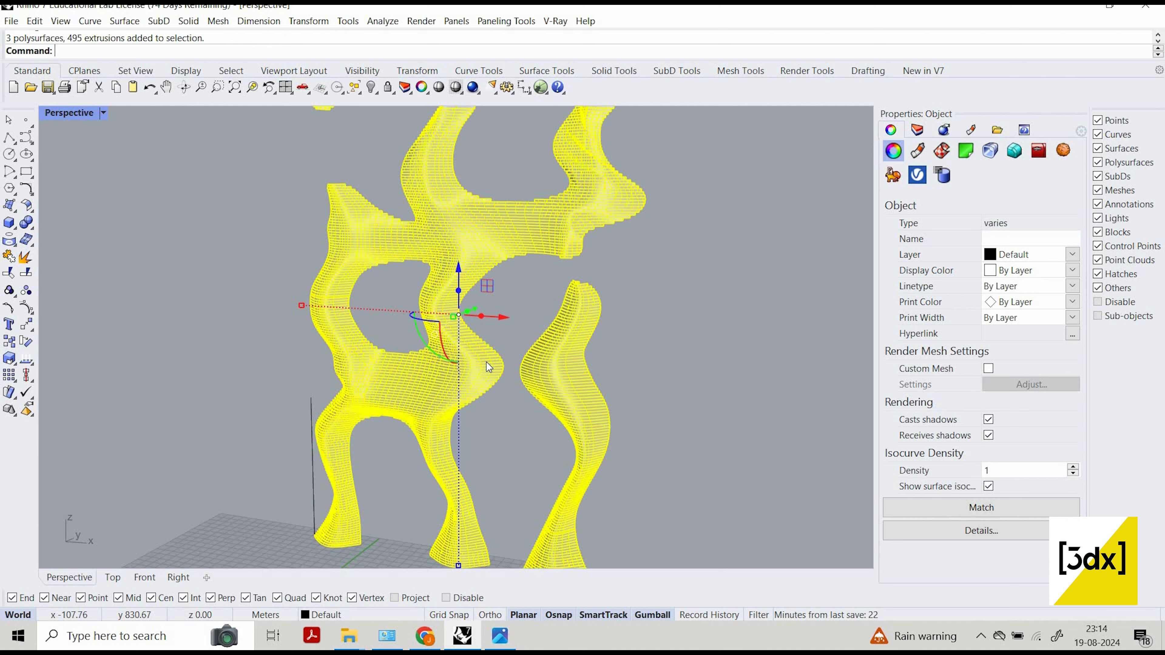
pyautogui.press('Escape')
pyautogui.scroll(3, 502, 405)
pyautogui.click(485, 370)
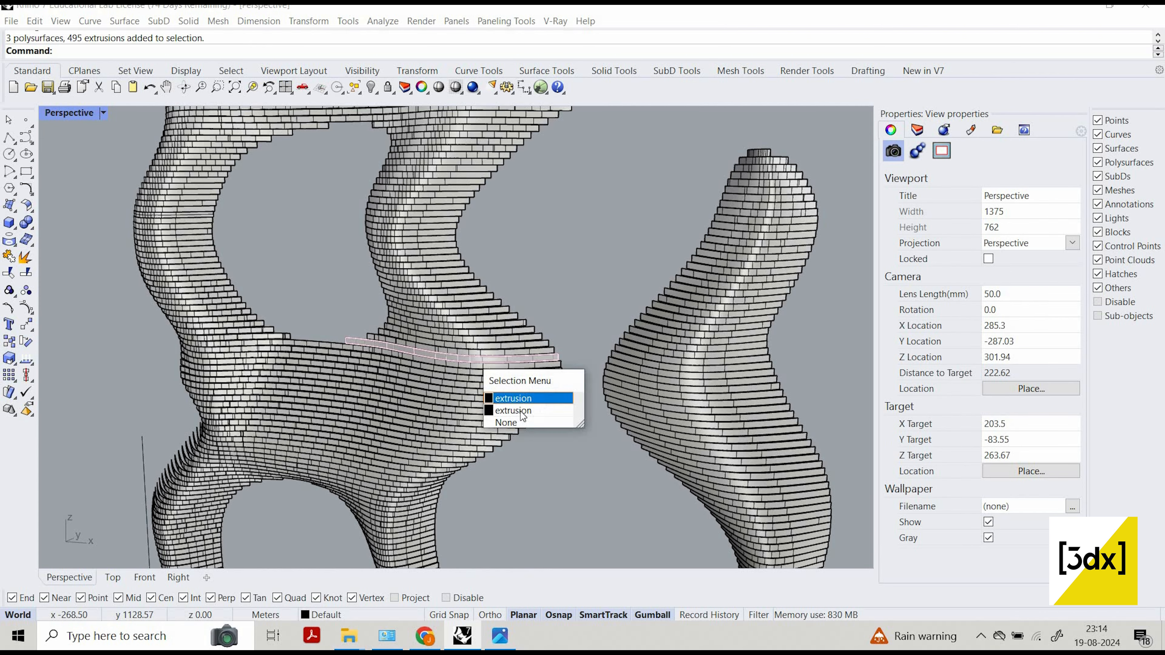
pyautogui.click(527, 410)
# Select all the extruded layers, including those of the facade's separate upper left piece, group them and clear the selection.
pyautogui.scroll(-5, 612, 494)
pyautogui.moveTo(610, 490); pyautogui.dragTo(390, 184)
pyautogui.scroll(8, 367, 236)
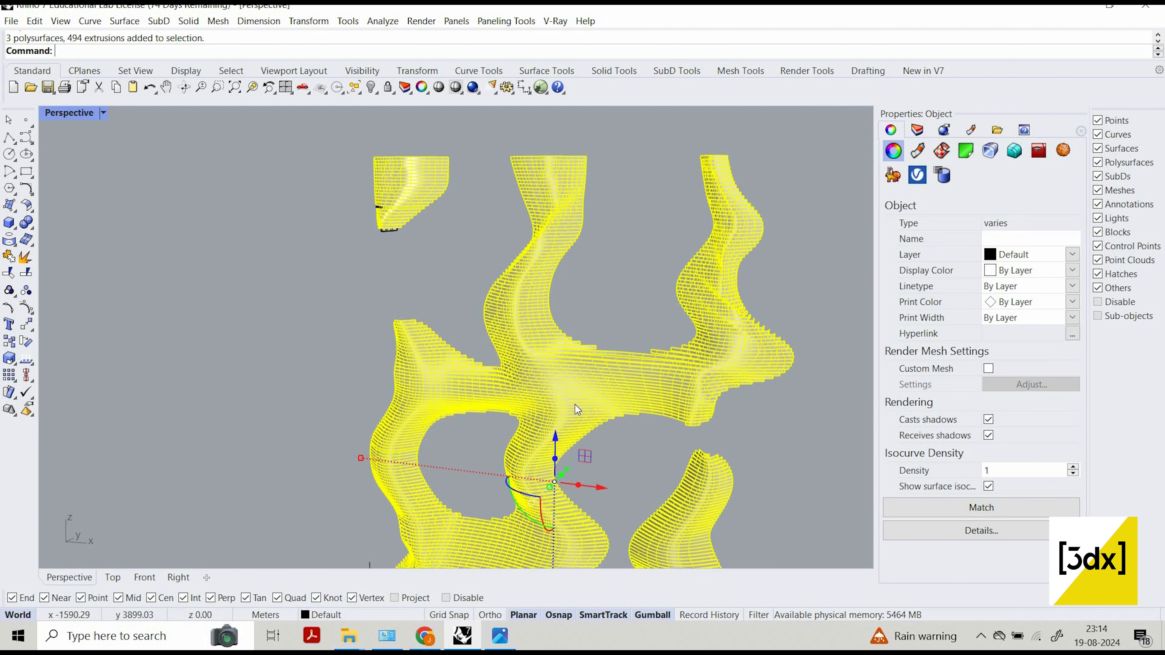
pyautogui.keyDown('shift'); pyautogui.moveTo(575, 404); pyautogui.dragTo(341, 184); pyautogui.keyUp('shift')
pyautogui.scroll(-5, 477, 248)
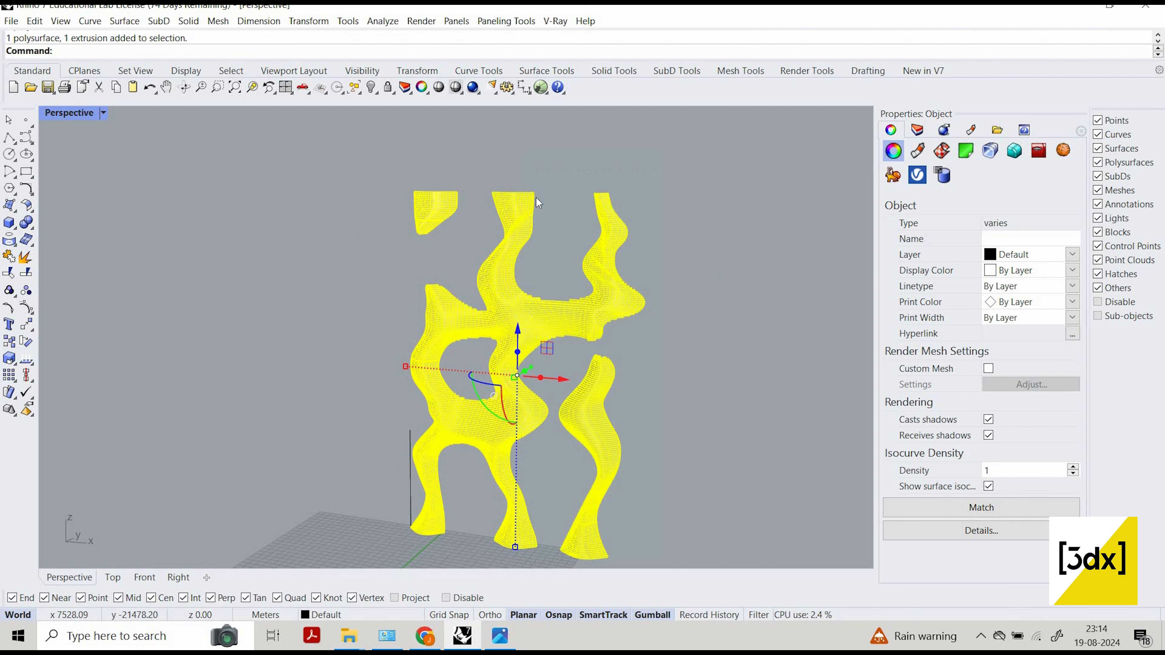
pyautogui.hotkey('ctrl', 'g')
pyautogui.click(576, 464)
# Extrude the grouped layers along the Y axis to give the facade depth, and clear the selection.
pyautogui.scroll(7, 577, 437)
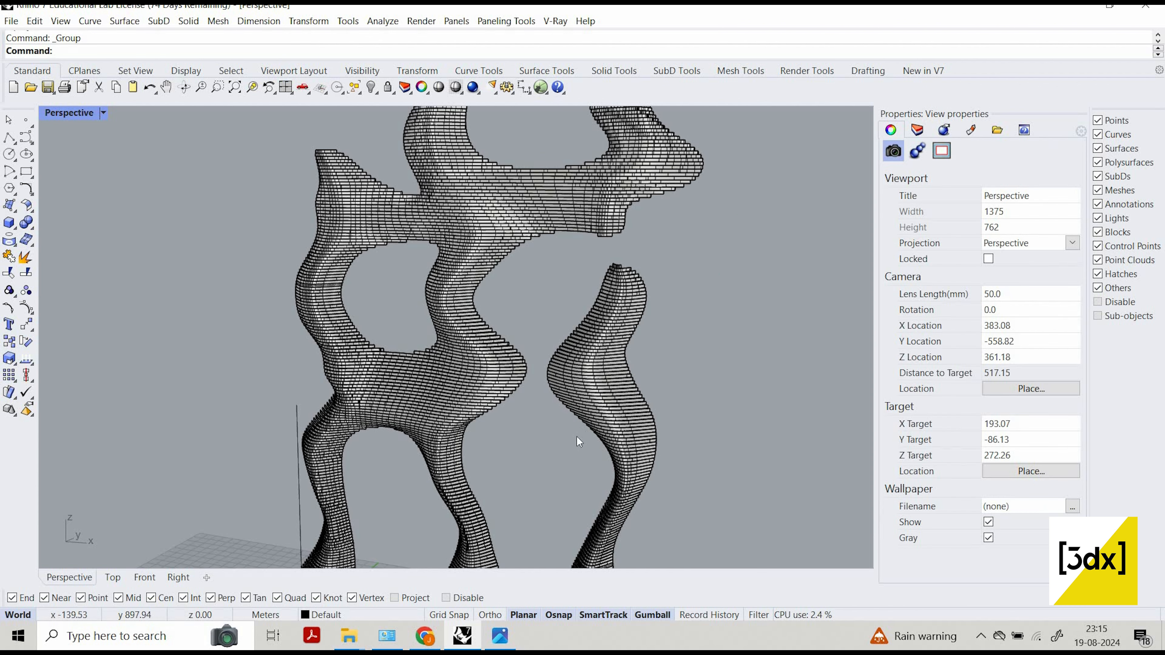
pyautogui.click(577, 437)
pyautogui.scroll(-7, 496, 370)
pyautogui.scroll(5, 502, 333)
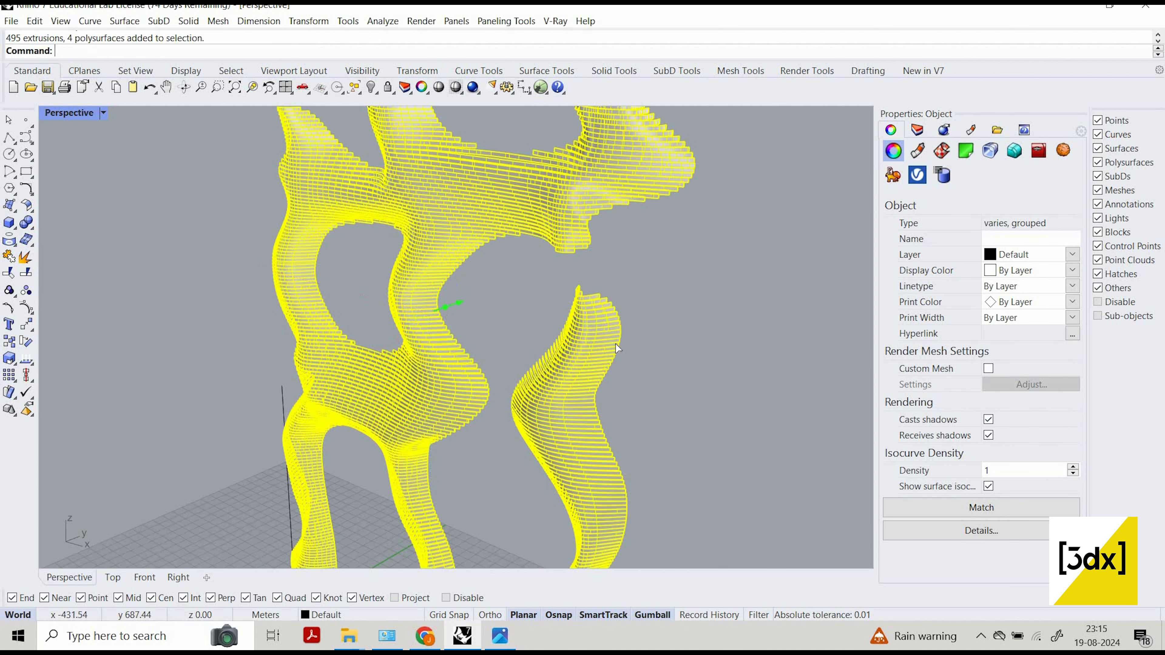
pyautogui.moveTo(464, 305); pyautogui.dragTo(629, 352)
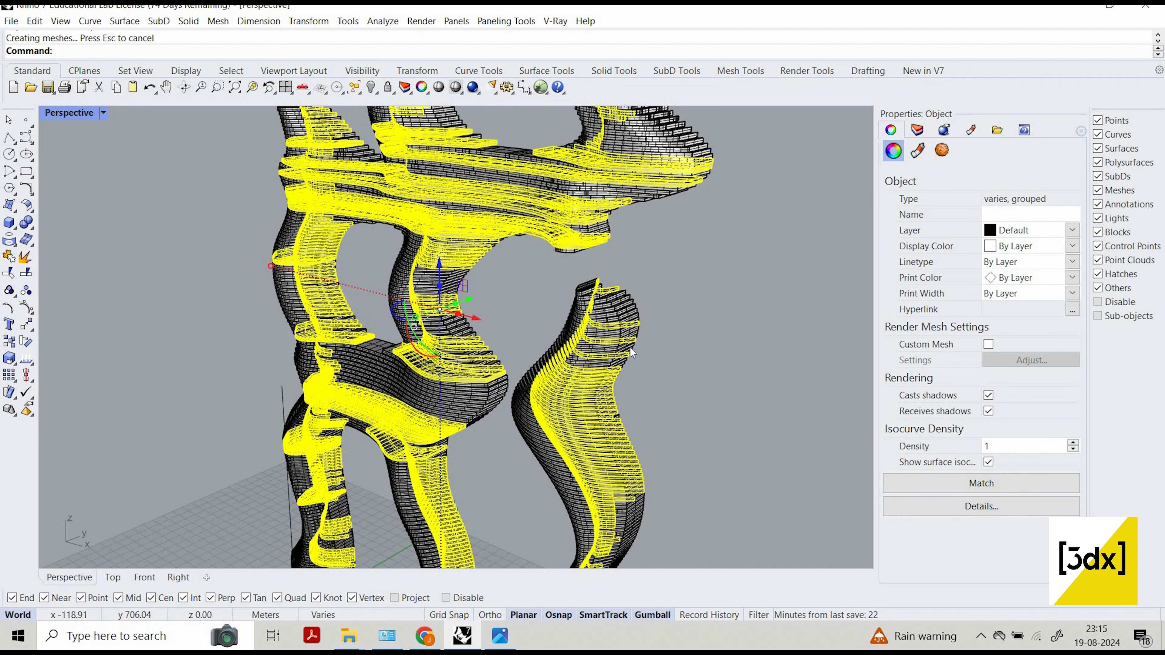
pyautogui.press('Escape')
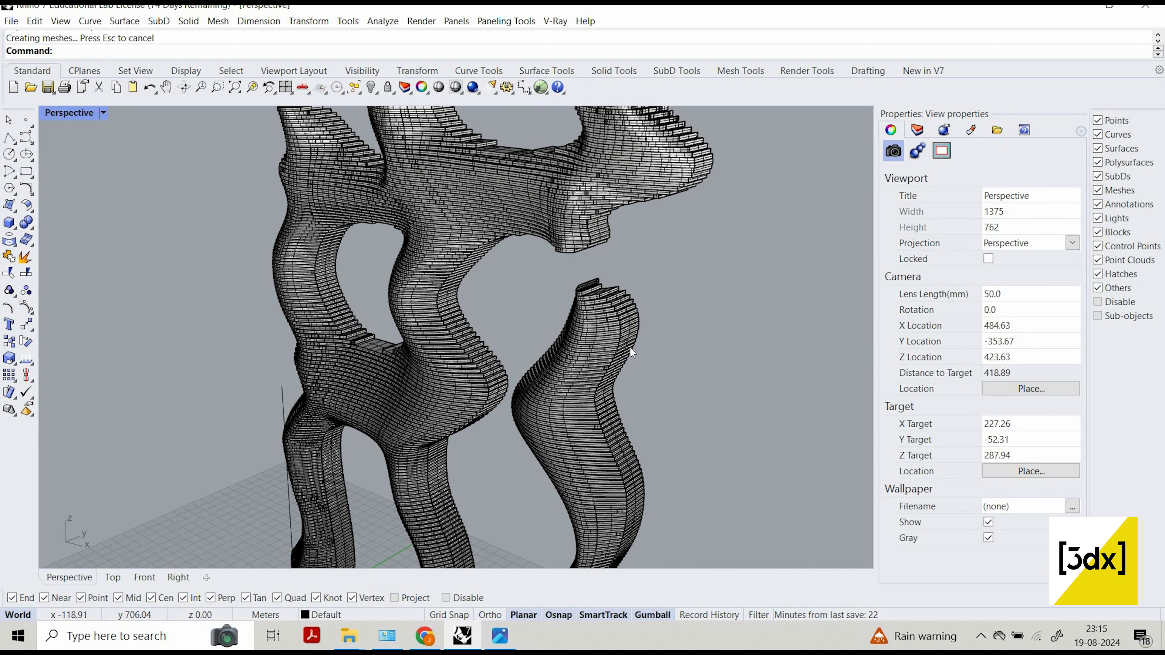
# Show all hidden objects again, bringing back the reference picture and the SubD columns.
pyautogui.scroll(-4, 526, 365)
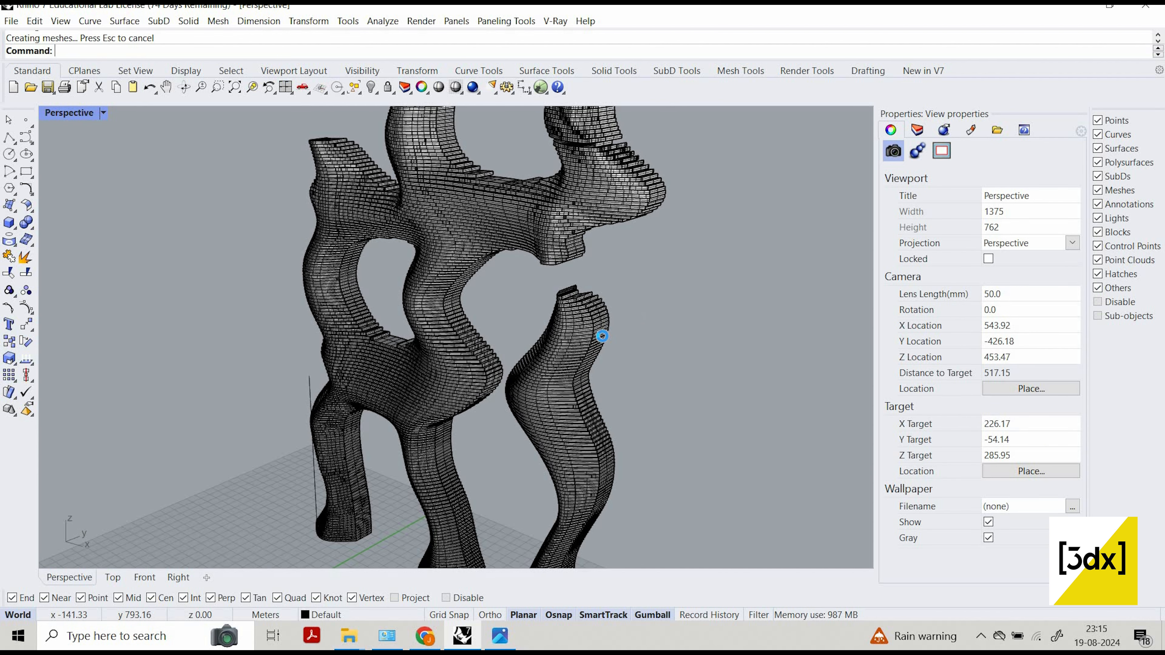
pyautogui.scroll(-8, 537, 233)
pyautogui.moveTo(517, 204); pyautogui.dragTo(520, 230, button='right')
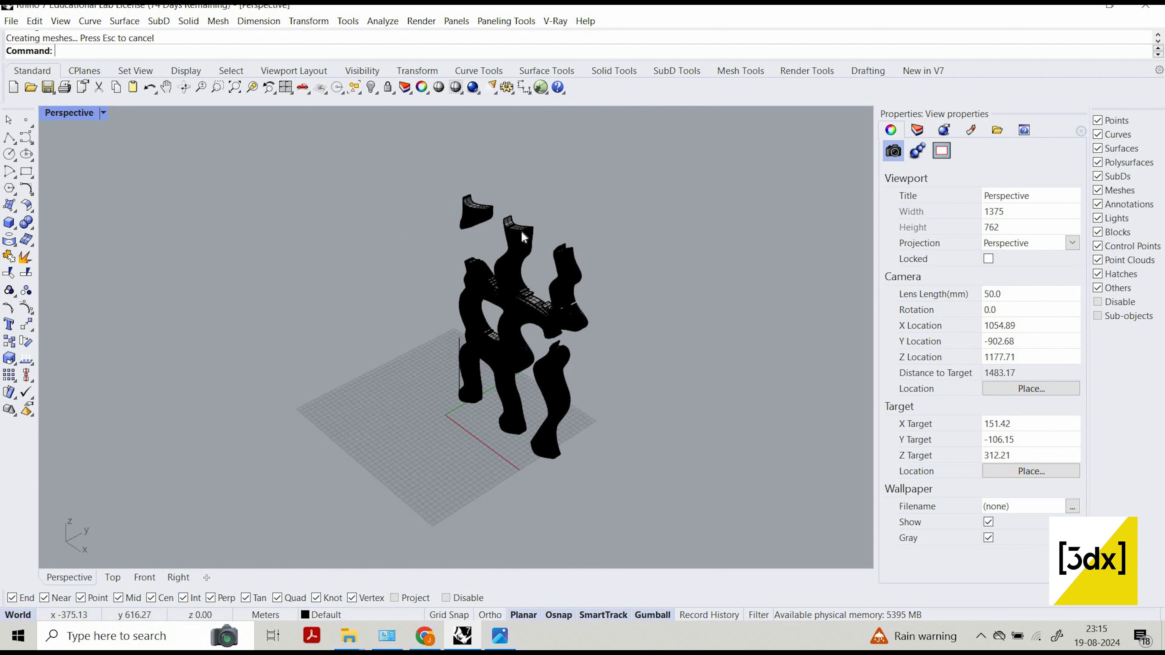
pyautogui.scroll(6, 505, 230)
pyautogui.middleClick(503, 233)
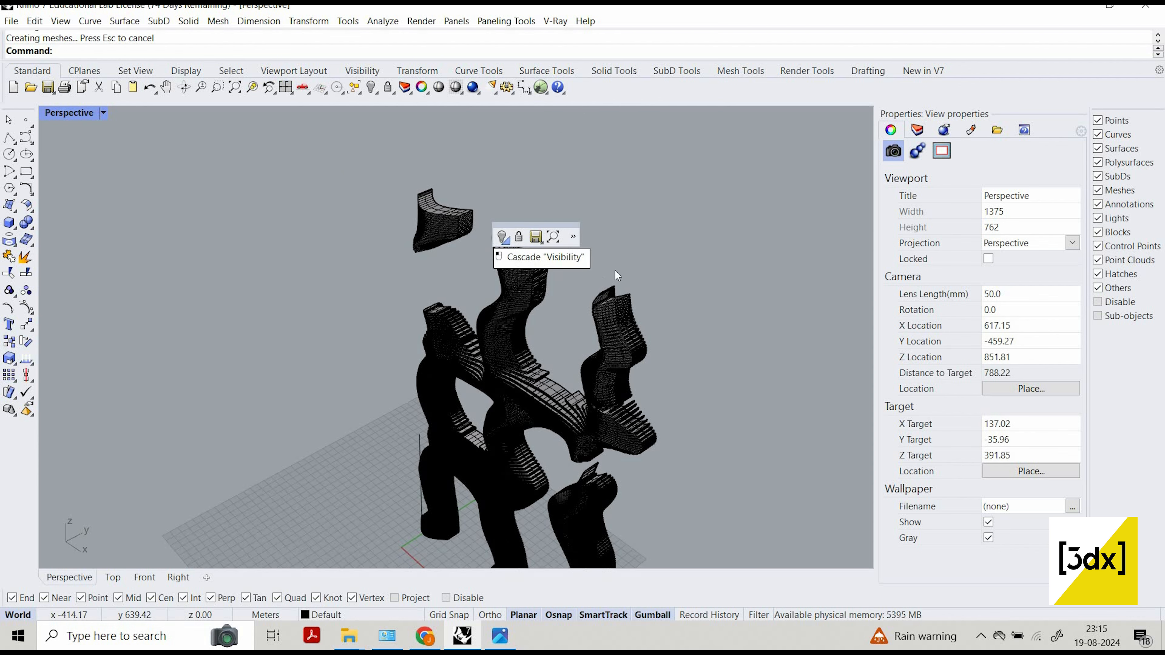
pyautogui.click(508, 243)
pyautogui.click(520, 260)
# Compare the layered columns with the store reference picture from the side, from above and from the front.
pyautogui.moveTo(541, 288)
pyautogui.mouseDown(button='right')
pyautogui.moveTo(505, 290)
pyautogui.moveTo(542, 325)
pyautogui.moveTo(506, 397)
pyautogui.moveTo(532, 401)
pyautogui.mouseUp(button='right')
pyautogui.scroll(4, 674, 318)
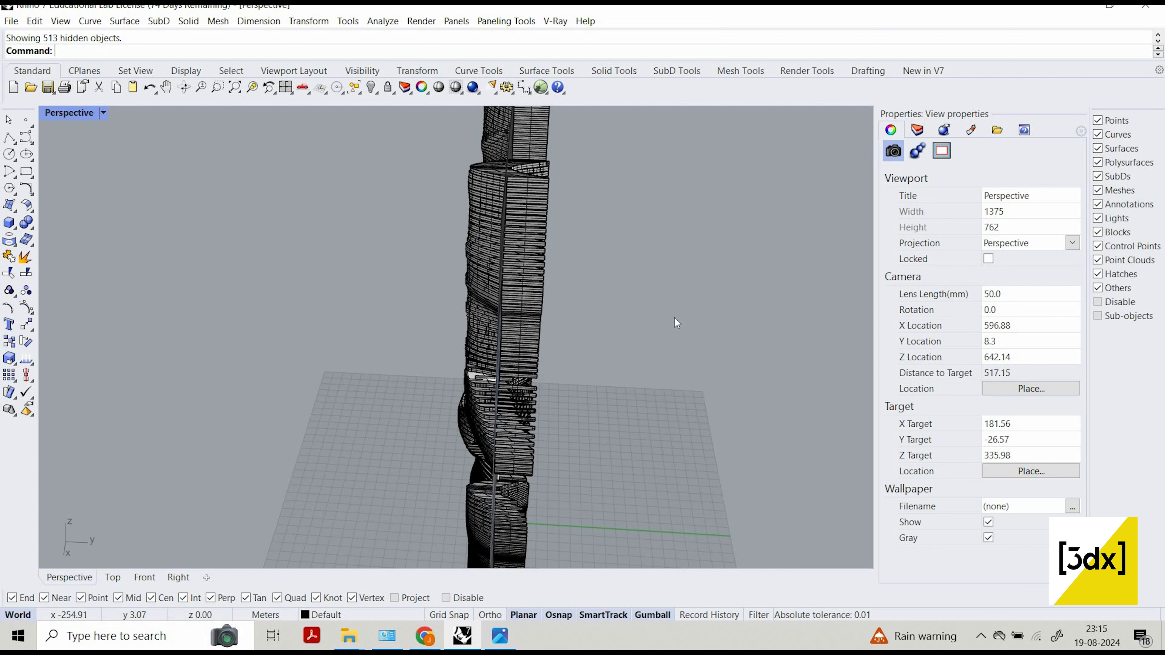
pyautogui.moveTo(674, 318); pyautogui.dragTo(640, 170, button='right')
pyautogui.click(674, 266)
pyautogui.scroll(3, 642, 171)
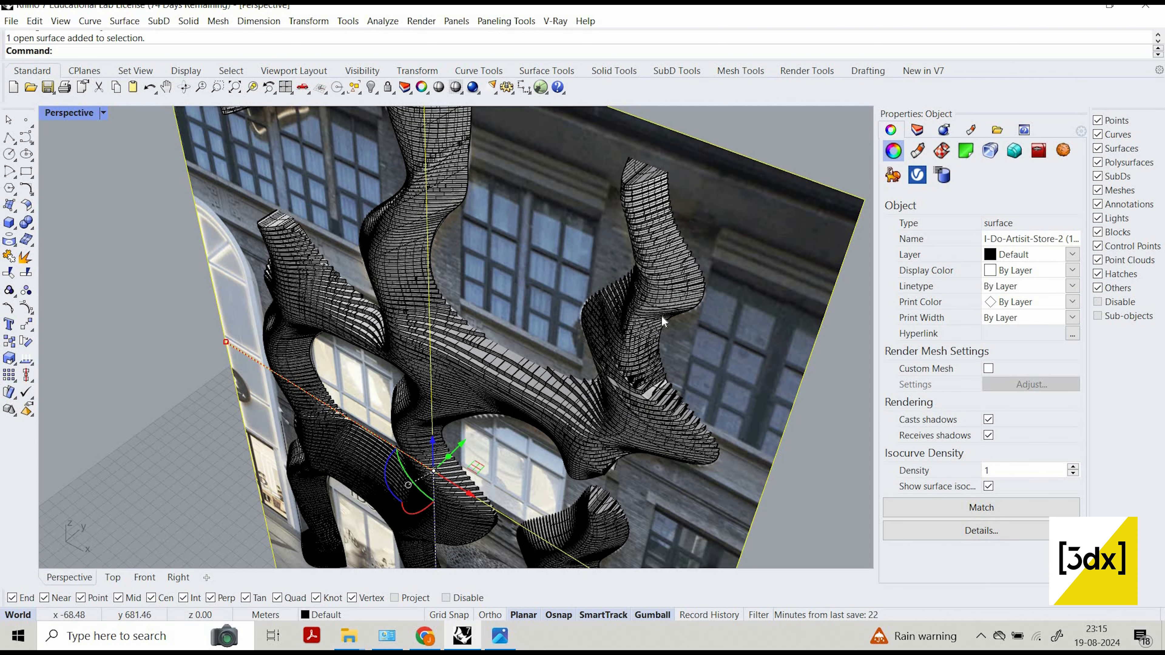
pyautogui.moveTo(644, 340); pyautogui.dragTo(726, 316, button='right')
pyautogui.scroll(4, 557, 166)
pyautogui.moveTo(565, 265); pyautogui.dragTo(566, 360, button='right')
pyautogui.scroll(-3, 567, 271)
pyautogui.scroll(-5, 534, 313)
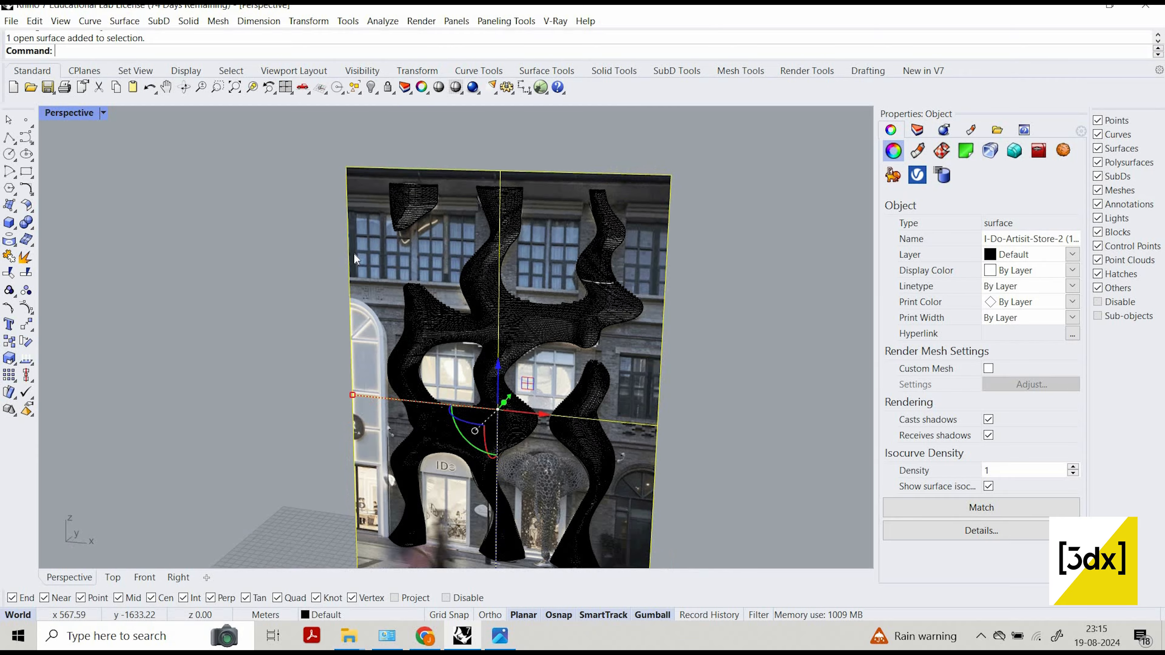
pyautogui.scroll(6, 578, 431)
pyautogui.keyDown('shift'); pyautogui.moveTo(637, 424); pyautogui.dragTo(514, 265, button='right'); pyautogui.keyUp('shift')
pyautogui.scroll(-7, 514, 265)
pyautogui.scroll(4, 514, 265)
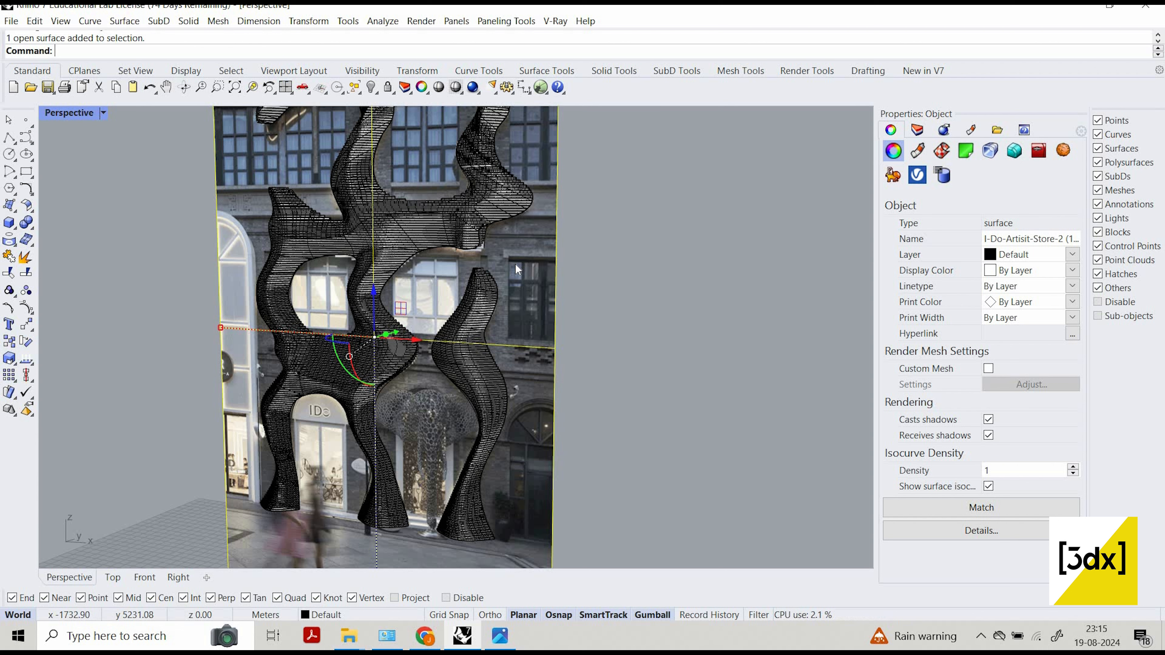